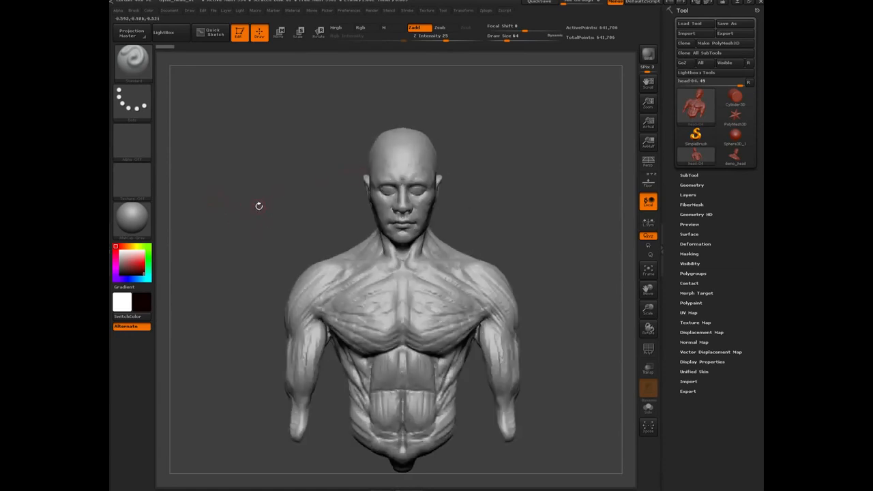
# Examine the whole male bust from the front and three-quarter angles to judge its overall proportions.
pyautogui.moveTo(259, 205)
pyautogui.mouseDown()
pyautogui.moveTo(302, 200)
pyautogui.moveTo(248, 210)
pyautogui.moveTo(294, 211)
pyautogui.moveTo(243, 227)
pyautogui.mouseUp()
pyautogui.moveTo(260, 217); pyautogui.dragTo(332, 282)
pyautogui.moveTo(256, 218); pyautogui.dragTo(280, 235)
pyautogui.moveTo(242, 211); pyautogui.dragTo(244, 286)
pyautogui.moveTo(246, 232); pyautogui.dragTo(292, 206)
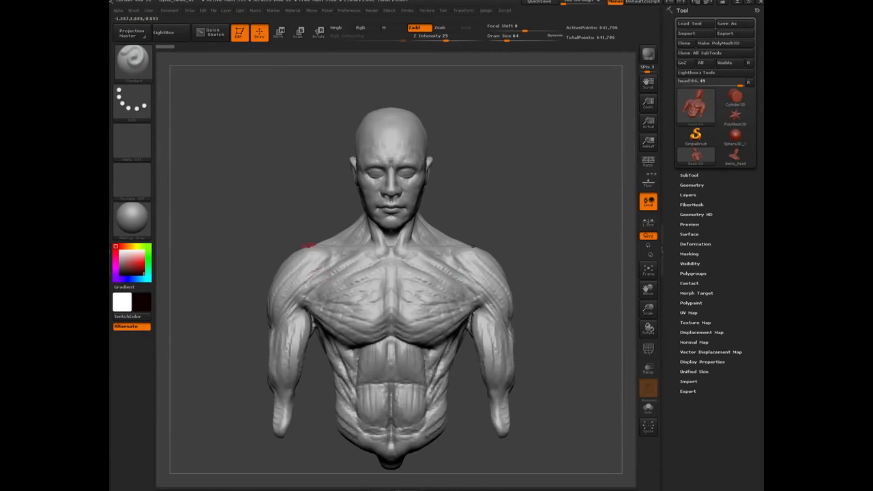
pyautogui.moveTo(266, 214); pyautogui.dragTo(255, 238)
pyautogui.moveTo(250, 197)
pyautogui.mouseDown()
pyautogui.moveTo(278, 196)
pyautogui.moveTo(253, 208)
pyautogui.mouseUp()
pyautogui.moveTo(252, 211); pyautogui.dragTo(290, 240)
pyautogui.moveTo(228, 218); pyautogui.dragTo(253, 217)
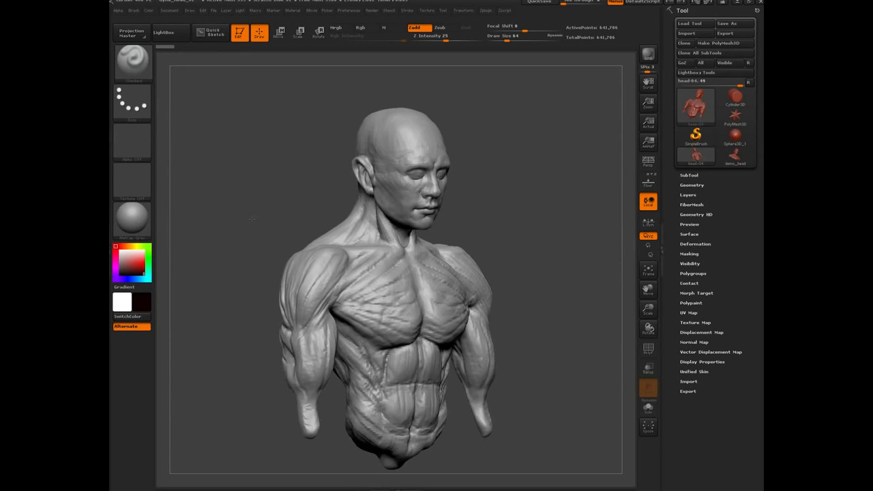
pyautogui.moveTo(252, 219); pyautogui.dragTo(230, 234)
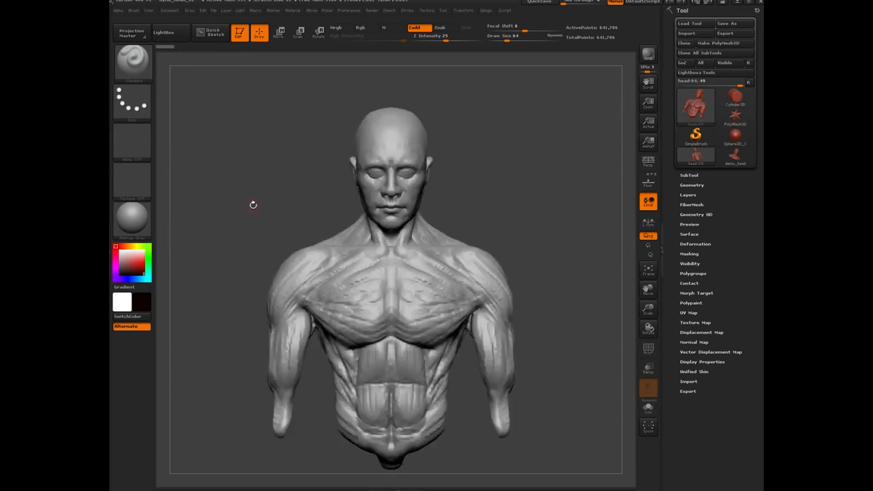
# Inspect the head, neck, shoulders and chest from the front and both three-quarter sides.
pyautogui.moveTo(246, 191); pyautogui.dragTo(265, 214)
pyautogui.moveTo(253, 202); pyautogui.dragTo(257, 232)
pyautogui.keyDown('alt'); pyautogui.moveTo(263, 202); pyautogui.dragTo(250, 225); pyautogui.keyUp('alt')
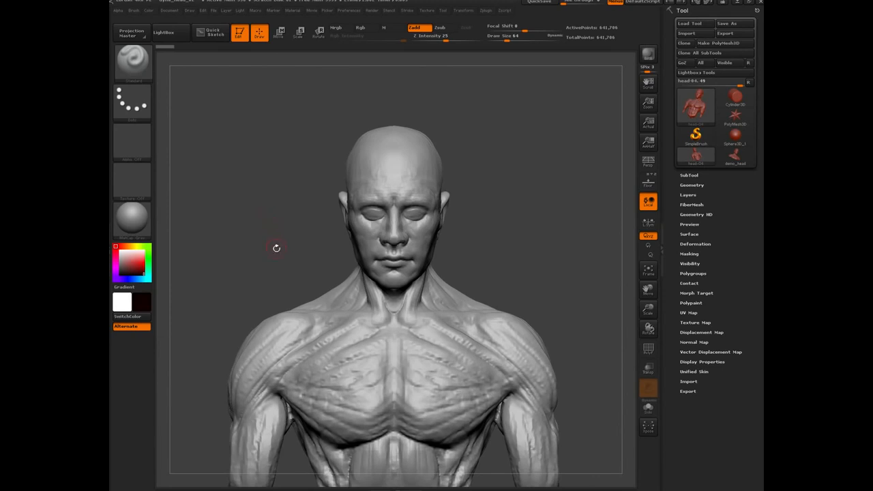
pyautogui.keyDown('alt'); pyautogui.moveTo(282, 250); pyautogui.dragTo(248, 211); pyautogui.keyUp('alt')
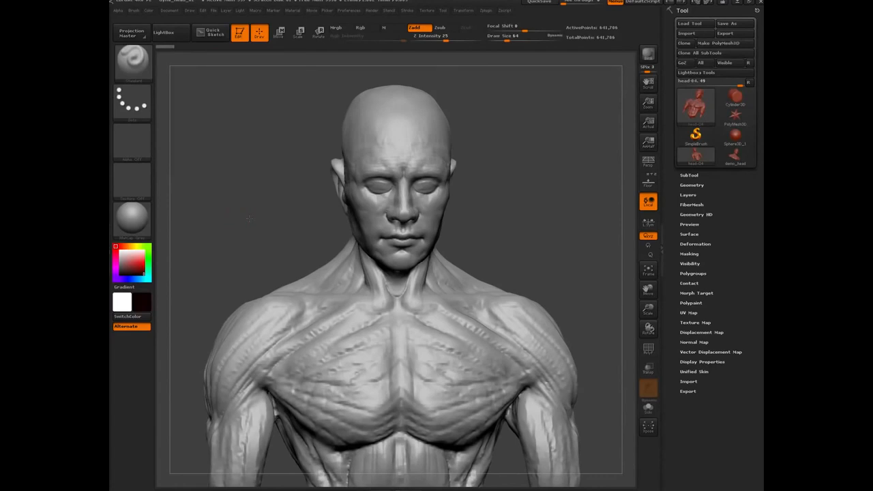
pyautogui.keyDown('shift'); pyautogui.moveTo(248, 218); pyautogui.dragTo(243, 209); pyautogui.keyUp('shift')
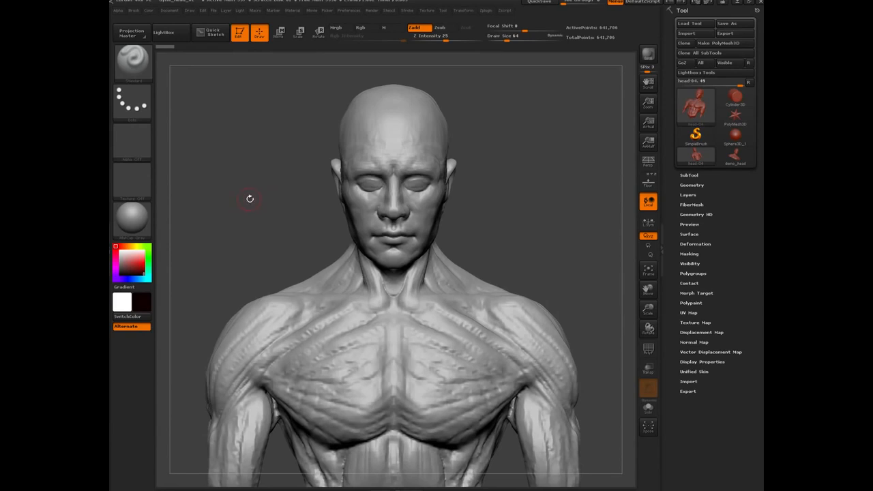
pyautogui.moveTo(249, 206)
pyautogui.keyDown('shift'); pyautogui.mouseDown()
pyautogui.moveTo(292, 202)
pyautogui.moveTo(244, 200)
pyautogui.moveTo(234, 213)
pyautogui.moveTo(263, 209)
pyautogui.moveTo(237, 217)
pyautogui.moveTo(258, 216)
pyautogui.mouseUp(); pyautogui.keyUp('shift')
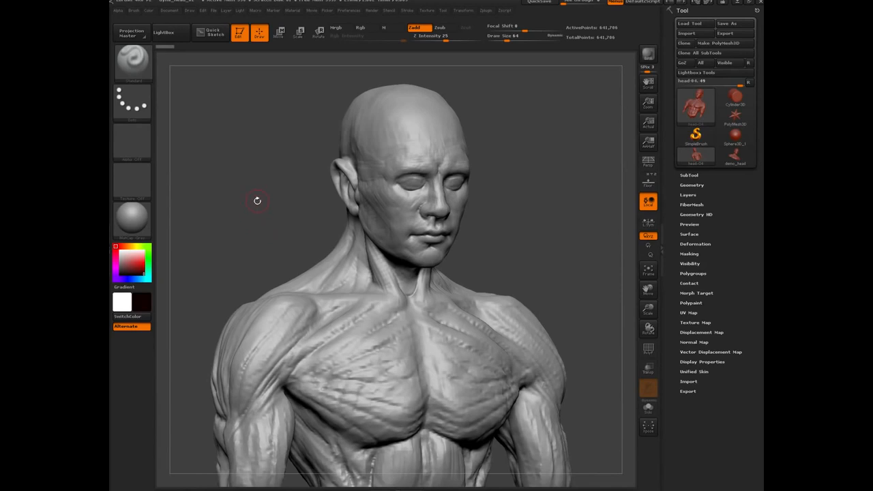
pyautogui.keyDown('shift'); pyautogui.moveTo(257, 201); pyautogui.dragTo(343, 241); pyautogui.keyUp('shift')
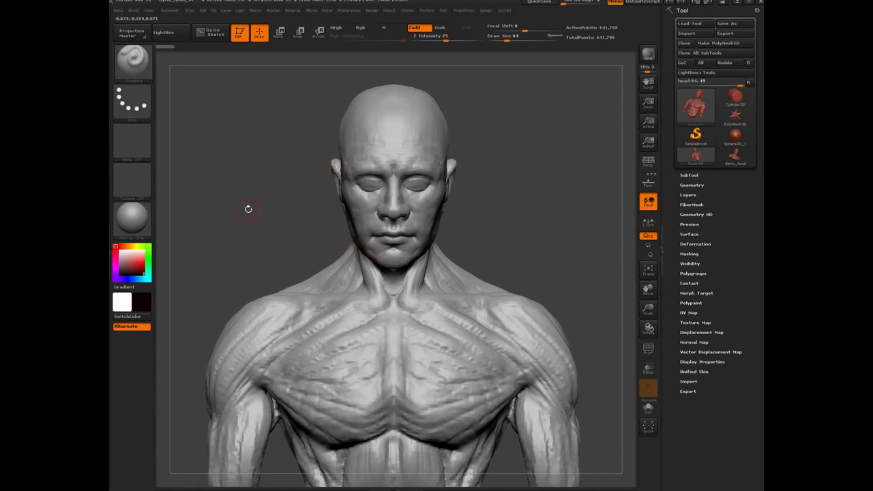
pyautogui.moveTo(249, 210); pyautogui.dragTo(227, 214)
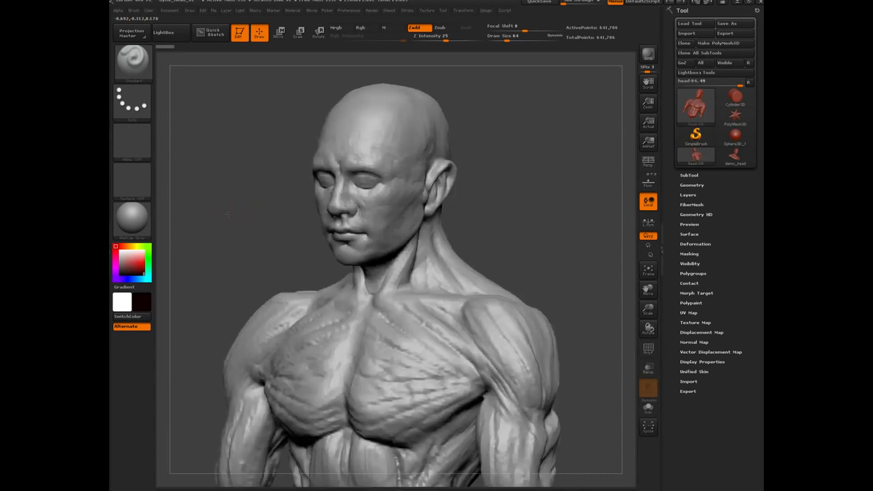
pyautogui.moveTo(228, 213); pyautogui.dragTo(250, 221)
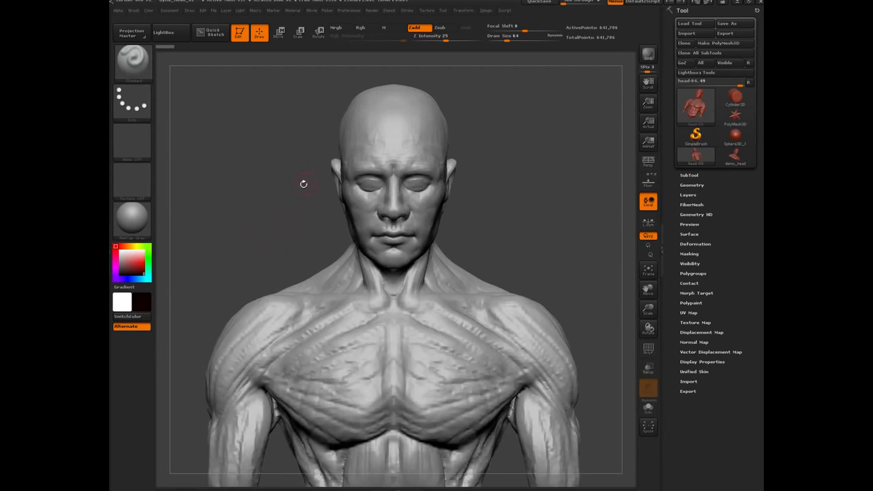
# Examine the face and head up close, including the ear, jaw and neck, from several angles.
pyautogui.moveTo(250, 201)
pyautogui.mouseDown()
pyautogui.moveTo(314, 210)
pyautogui.moveTo(218, 209)
pyautogui.moveTo(287, 218)
pyautogui.moveTo(272, 239)
pyautogui.moveTo(270, 199)
pyautogui.moveTo(253, 224)
pyautogui.moveTo(269, 222)
pyautogui.moveTo(242, 228)
pyautogui.moveTo(260, 236)
pyautogui.moveTo(262, 263)
pyautogui.mouseUp()
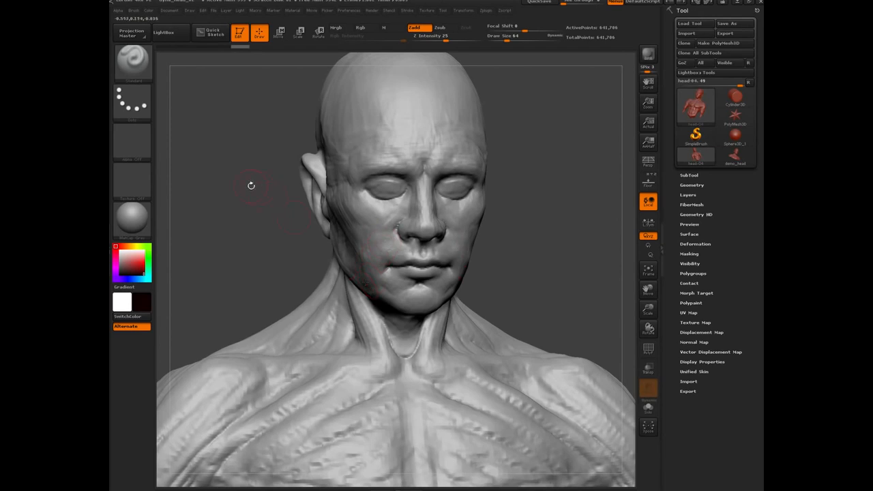
pyautogui.moveTo(251, 219); pyautogui.dragTo(294, 225)
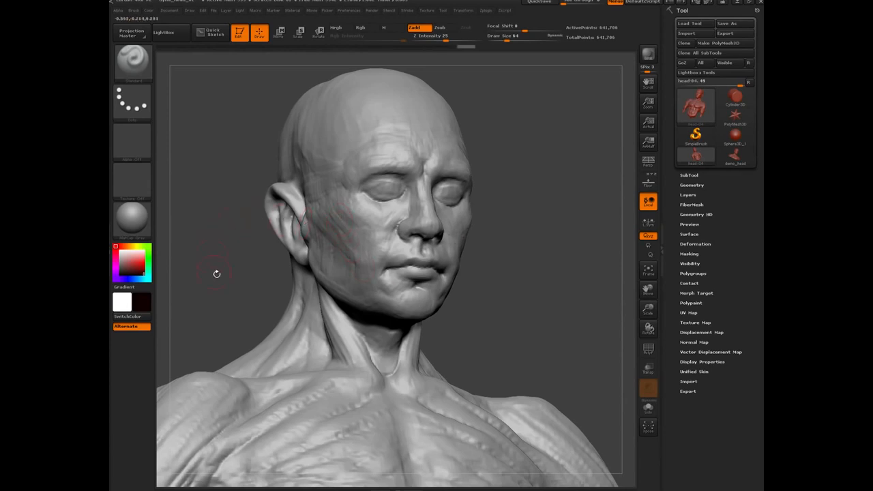
pyautogui.moveTo(229, 279); pyautogui.dragTo(346, 203)
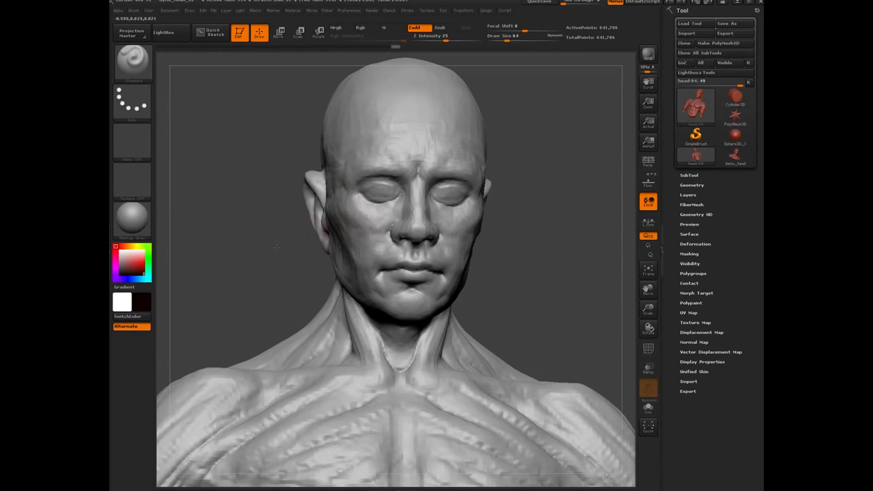
pyautogui.moveTo(277, 246); pyautogui.dragTo(341, 201)
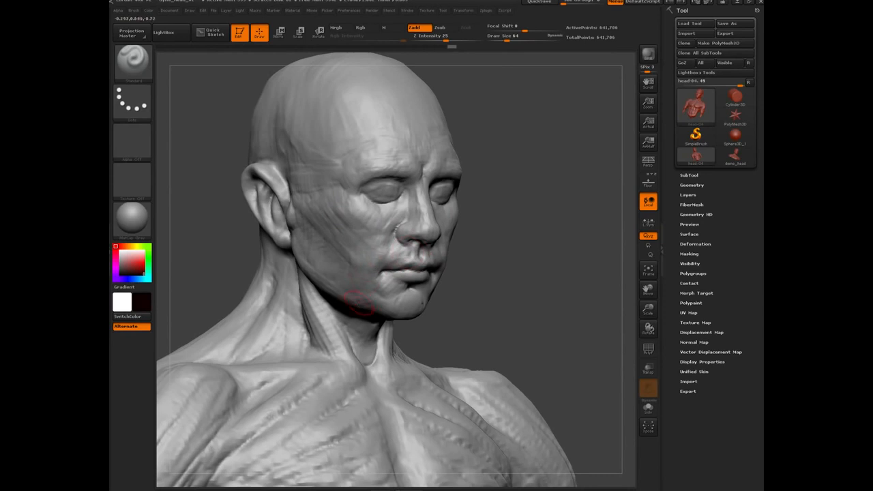
pyautogui.keyDown('shift'); pyautogui.moveTo(214, 256); pyautogui.dragTo(234, 292); pyautogui.keyUp('shift')
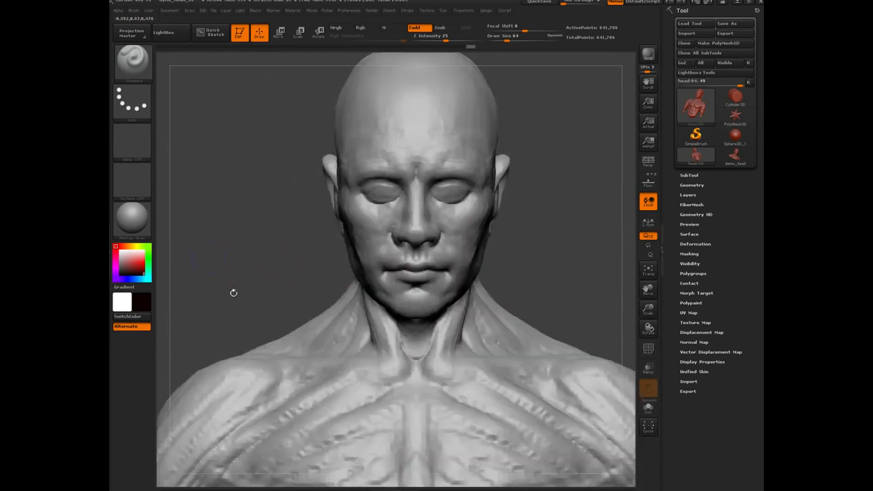
pyautogui.press('f')
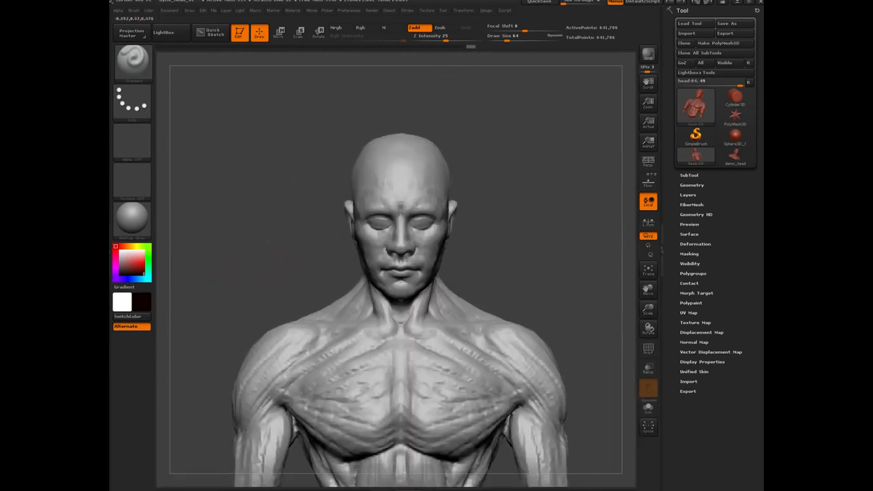
pyautogui.moveTo(274, 245); pyautogui.dragTo(243, 220)
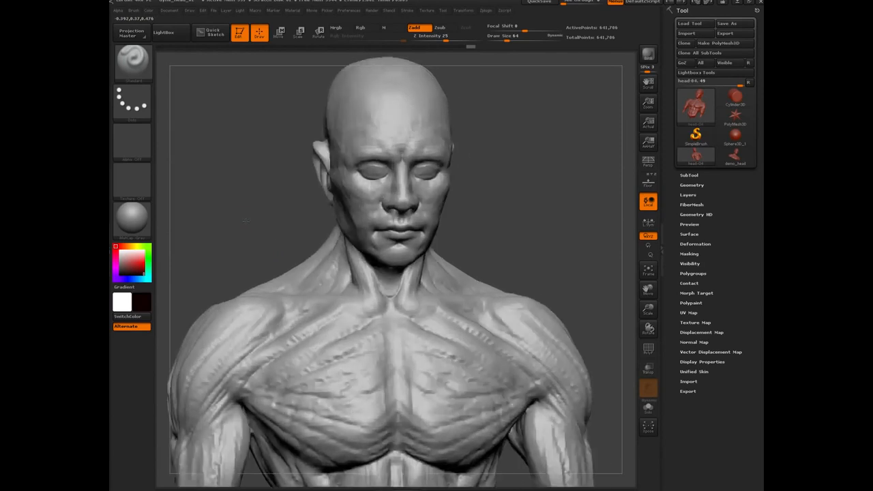
pyautogui.moveTo(246, 220)
pyautogui.mouseDown()
pyautogui.moveTo(265, 214)
pyautogui.moveTo(243, 224)
pyautogui.moveTo(232, 210)
pyautogui.moveTo(258, 227)
pyautogui.mouseUp()
# Choose the Standard brush and check the head and shoulders from front and three-quarter views.
pyautogui.press('b')
pyautogui.press('s')
pyautogui.press('t')
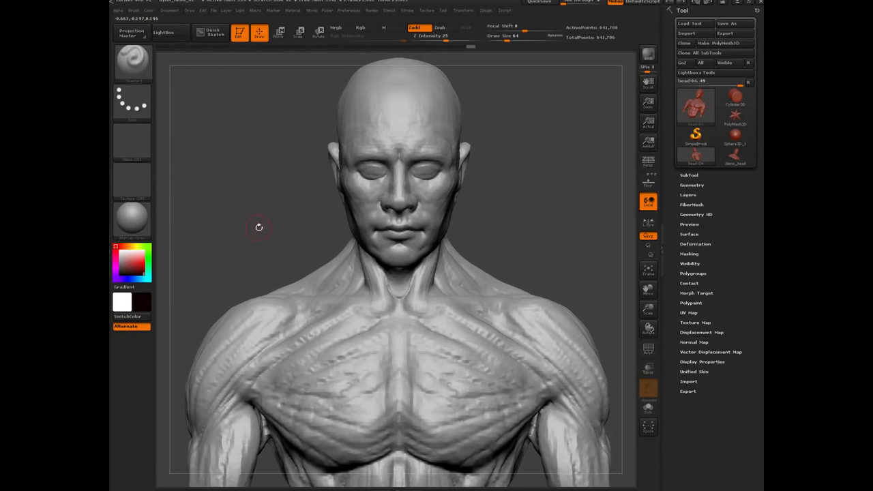
pyautogui.moveTo(258, 244)
pyautogui.keyDown('alt'); pyautogui.mouseDown()
pyautogui.moveTo(256, 271)
pyautogui.moveTo(245, 265)
pyautogui.moveTo(254, 252)
pyautogui.mouseUp(); pyautogui.keyUp('alt')
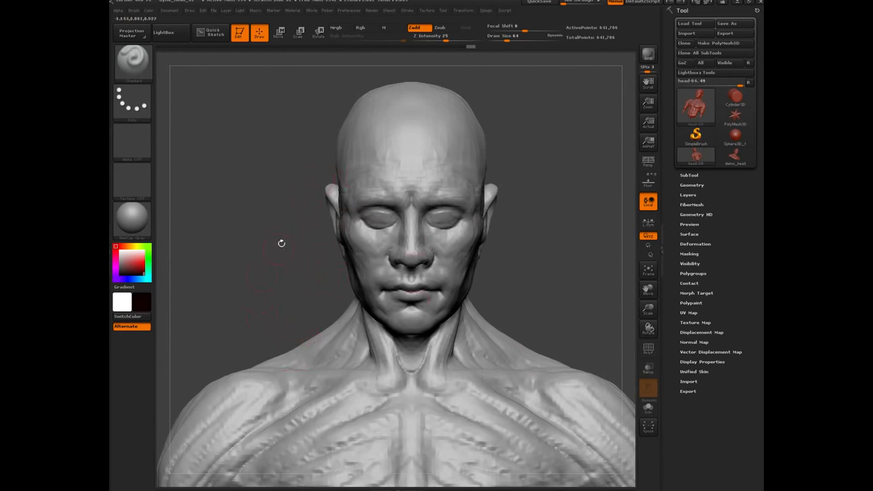
pyautogui.moveTo(261, 292)
pyautogui.mouseDown()
pyautogui.moveTo(256, 236)
pyautogui.moveTo(300, 259)
pyautogui.moveTo(333, 242)
pyautogui.mouseUp()
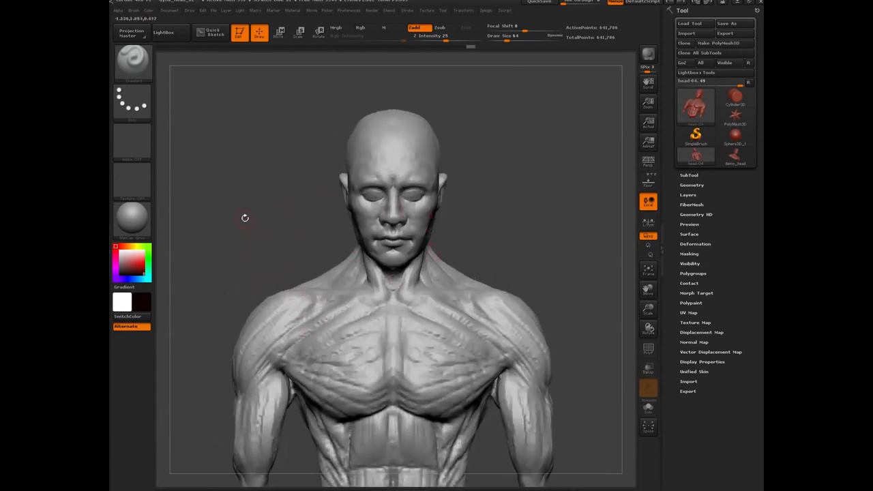
pyautogui.moveTo(242, 216); pyautogui.dragTo(310, 179)
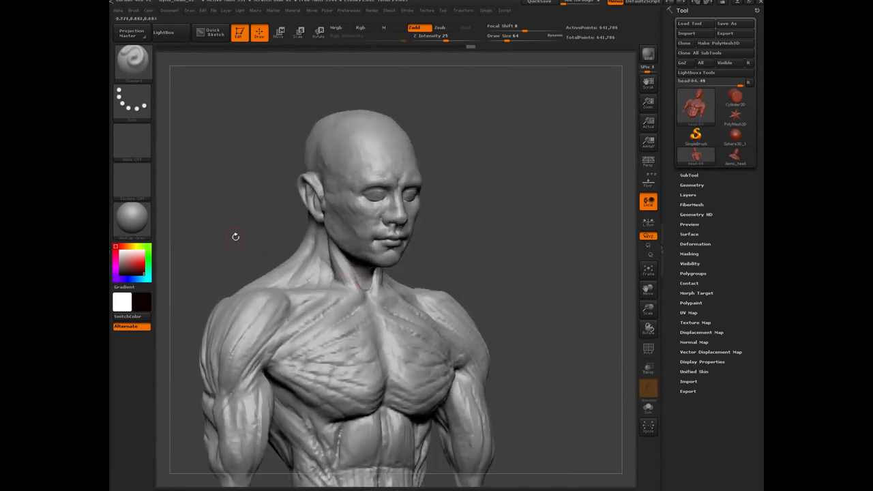
pyautogui.moveTo(234, 234); pyautogui.dragTo(193, 231)
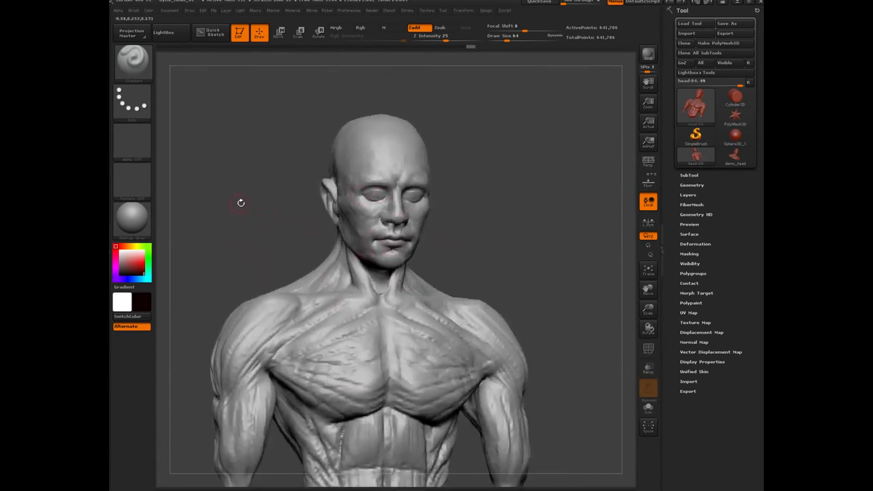
pyautogui.moveTo(241, 203); pyautogui.dragTo(238, 232)
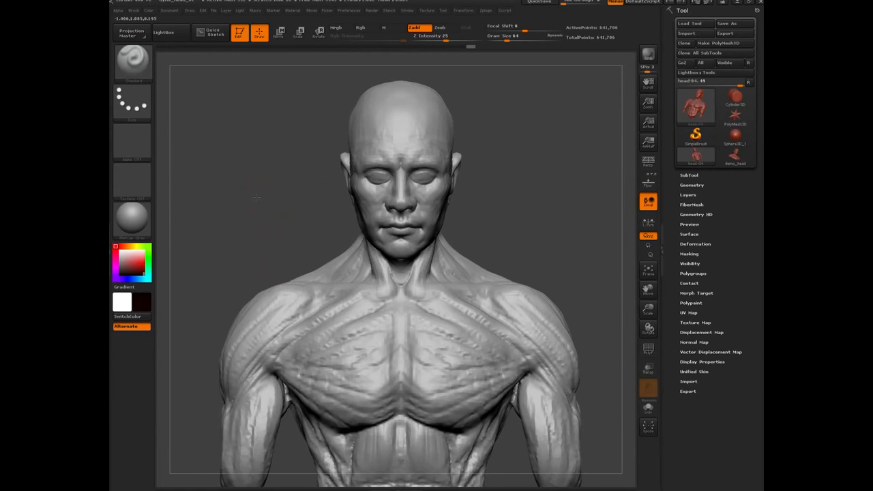
# Turn on perspective display for the bust and check it from a three-quarter view.
pyautogui.moveTo(257, 197)
pyautogui.mouseDown()
pyautogui.moveTo(327, 194)
pyautogui.moveTo(259, 190)
pyautogui.moveTo(268, 199)
pyautogui.mouseUp()
pyautogui.press('p')
pyautogui.click(189, 11)
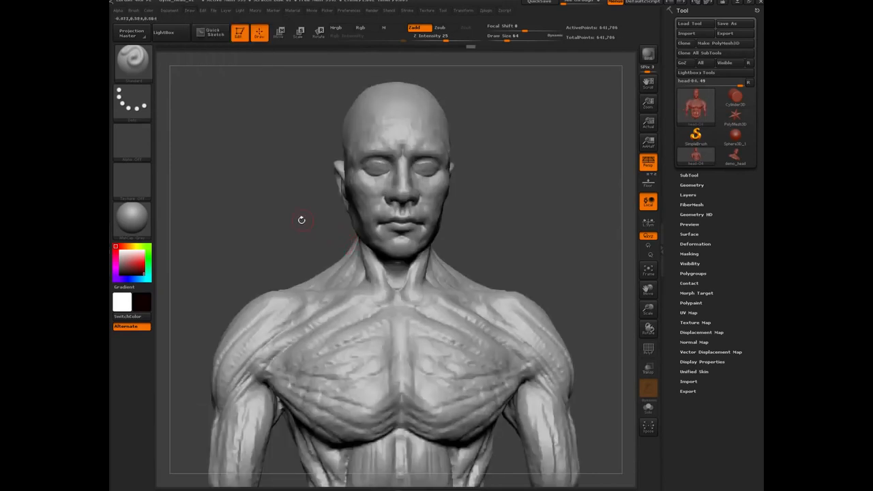
pyautogui.moveTo(302, 218); pyautogui.dragTo(284, 222)
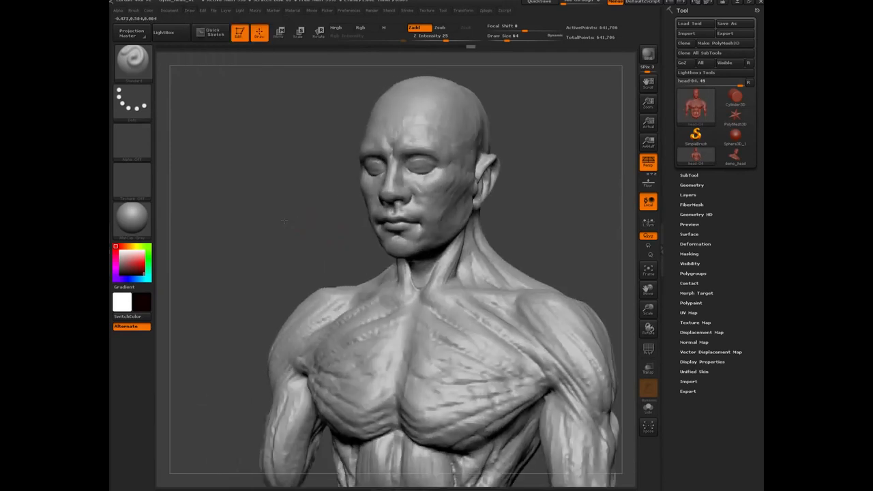
# Check the camera's Angle of View setting and examine how perspective affects the bust.
pyautogui.click(191, 11)
pyautogui.moveTo(235, 211); pyautogui.dragTo(230, 214)
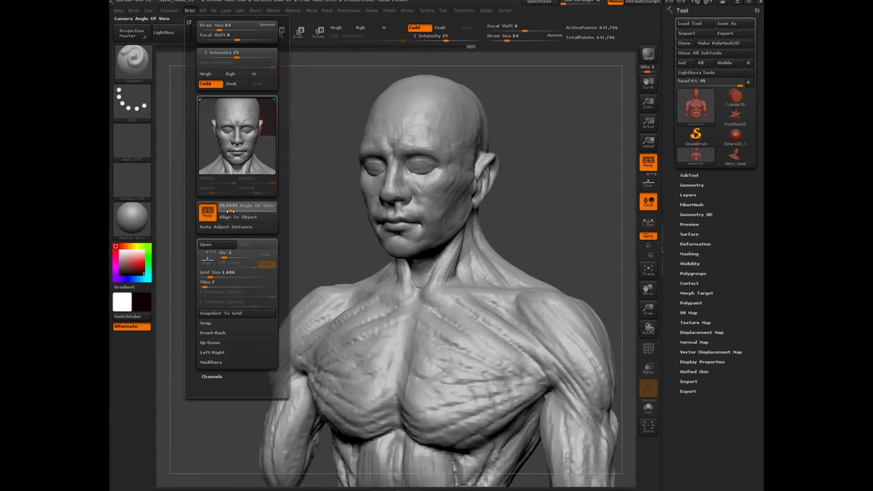
pyautogui.moveTo(287, 228)
pyautogui.mouseDown()
pyautogui.moveTo(308, 227)
pyautogui.moveTo(294, 221)
pyautogui.mouseUp()
pyautogui.click(189, 11)
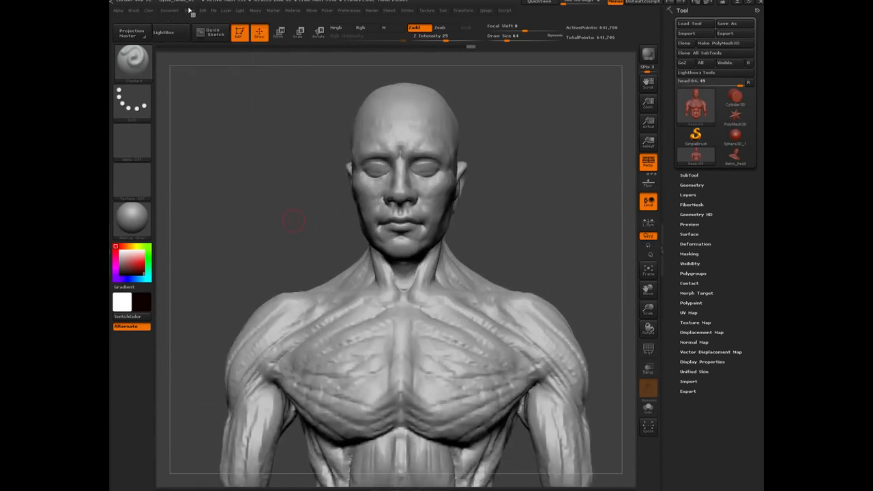
pyautogui.click(191, 12)
pyautogui.moveTo(241, 198)
pyautogui.mouseDown()
pyautogui.moveTo(280, 185)
pyautogui.moveTo(311, 194)
pyautogui.moveTo(273, 208)
pyautogui.moveTo(266, 201)
pyautogui.moveTo(279, 219)
pyautogui.moveTo(300, 218)
pyautogui.mouseUp()
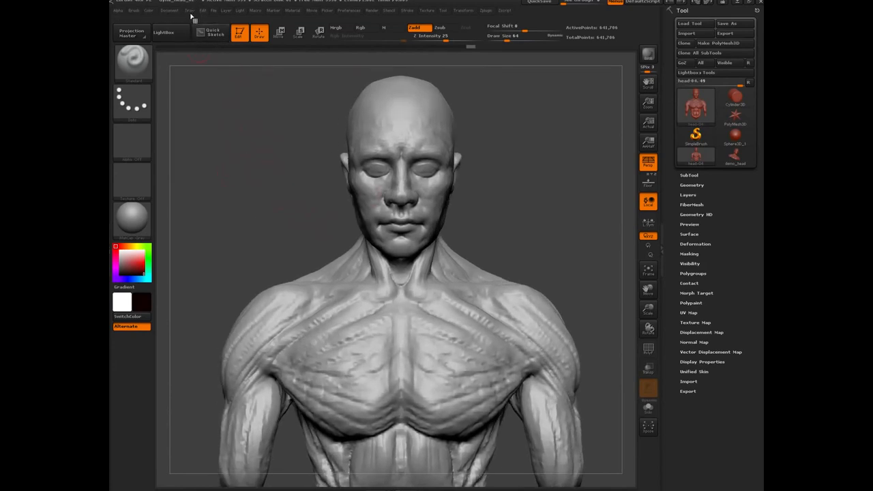
pyautogui.moveTo(235, 182)
pyautogui.mouseDown()
pyautogui.moveTo(260, 188)
pyautogui.moveTo(242, 207)
pyautogui.moveTo(200, 59)
pyautogui.mouseUp()
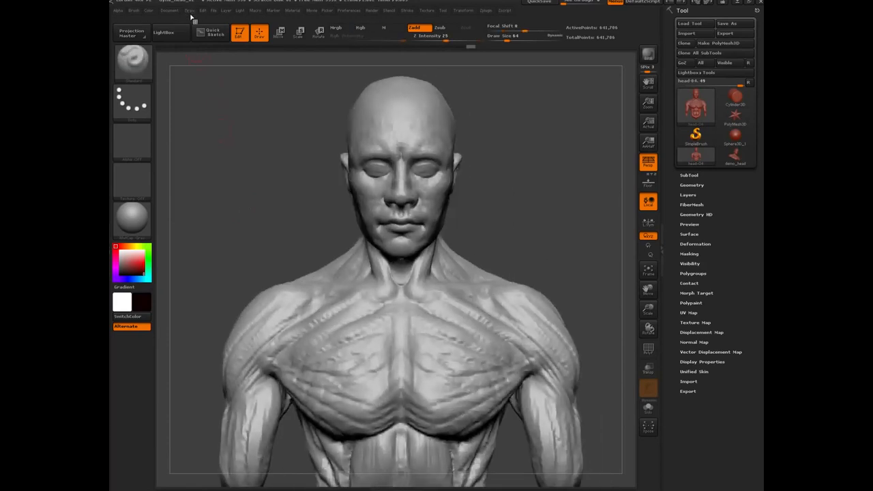
pyautogui.click(189, 11)
pyautogui.moveTo(229, 182); pyautogui.dragTo(321, 187)
pyautogui.moveTo(256, 184)
pyautogui.mouseDown()
pyautogui.moveTo(267, 184)
pyautogui.moveTo(239, 183)
pyautogui.mouseUp()
pyautogui.click(191, 12)
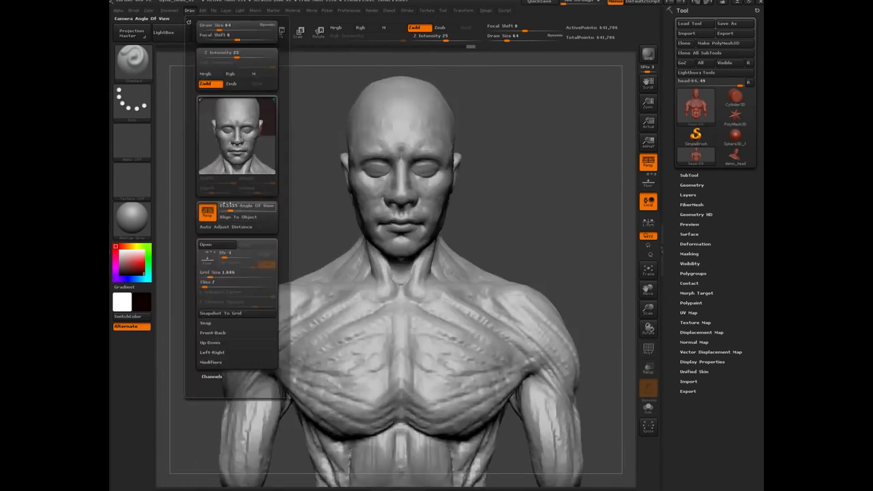
pyautogui.moveTo(280, 204)
pyautogui.mouseDown()
pyautogui.moveTo(299, 205)
pyautogui.moveTo(275, 212)
pyautogui.moveTo(260, 204)
pyautogui.moveTo(283, 208)
pyautogui.moveTo(262, 217)
pyautogui.moveTo(445, 253)
pyautogui.moveTo(336, 239)
pyautogui.moveTo(272, 204)
pyautogui.moveTo(284, 260)
pyautogui.moveTo(255, 197)
pyautogui.mouseUp()
pyautogui.press('p')
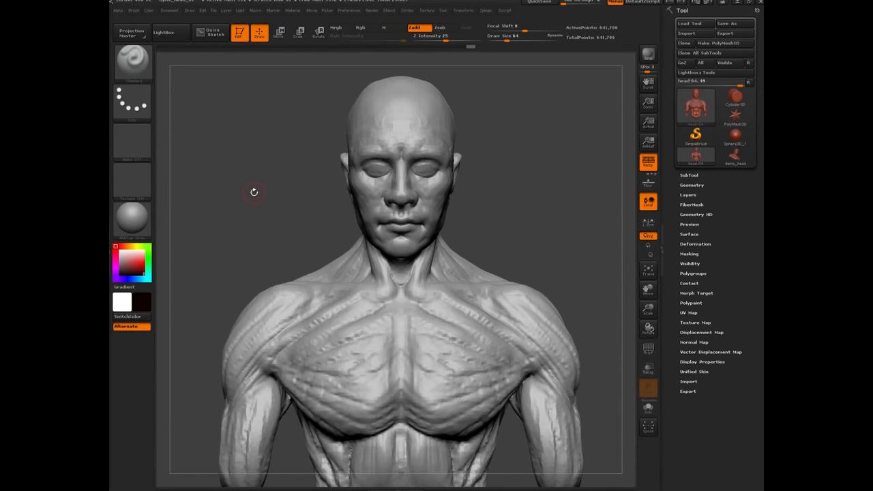
# Switch to the ClayBuildup sculpting brush and bring the face into close view.
pyautogui.moveTo(254, 191)
pyautogui.mouseDown()
pyautogui.moveTo(273, 192)
pyautogui.moveTo(249, 192)
pyautogui.mouseUp()
pyautogui.press('b')
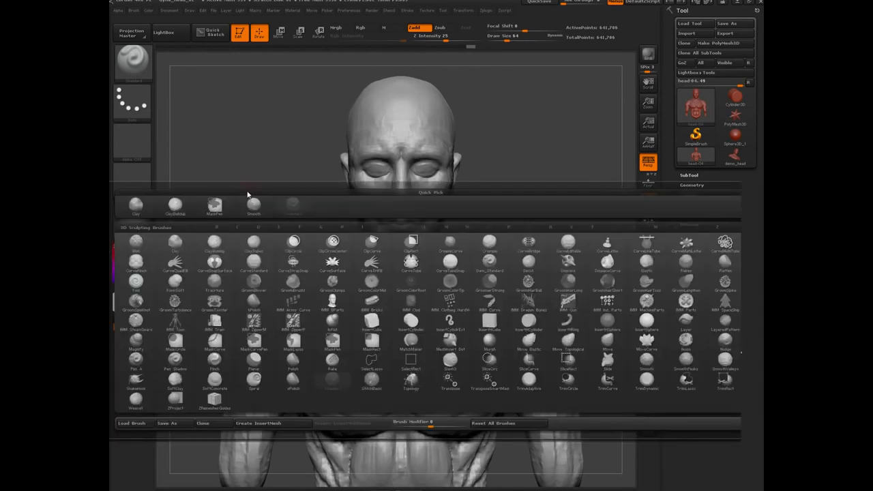
pyautogui.press('c')
pyautogui.press('b')
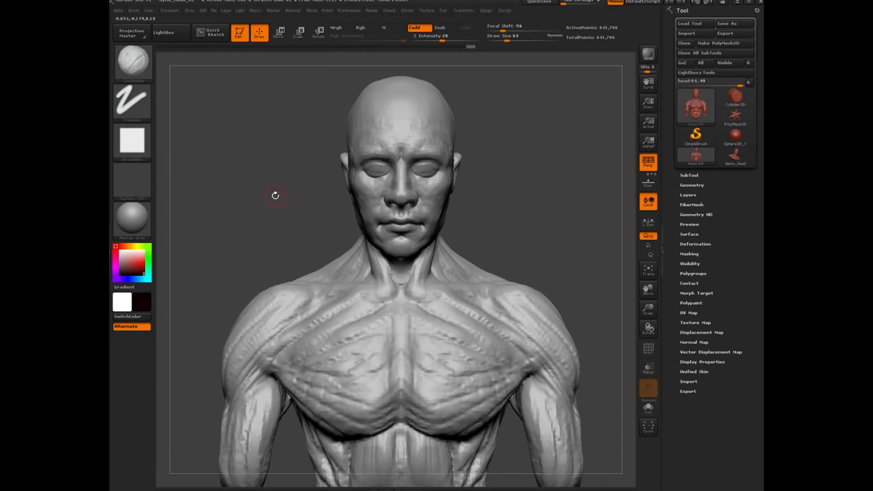
pyautogui.moveTo(275, 195)
pyautogui.mouseDown()
pyautogui.moveTo(380, 199)
pyautogui.moveTo(390, 209)
pyautogui.mouseUp()
pyautogui.moveTo(389, 201)
pyautogui.mouseDown()
pyautogui.moveTo(396, 212)
pyautogui.moveTo(382, 208)
pyautogui.moveTo(387, 213)
pyautogui.mouseUp()
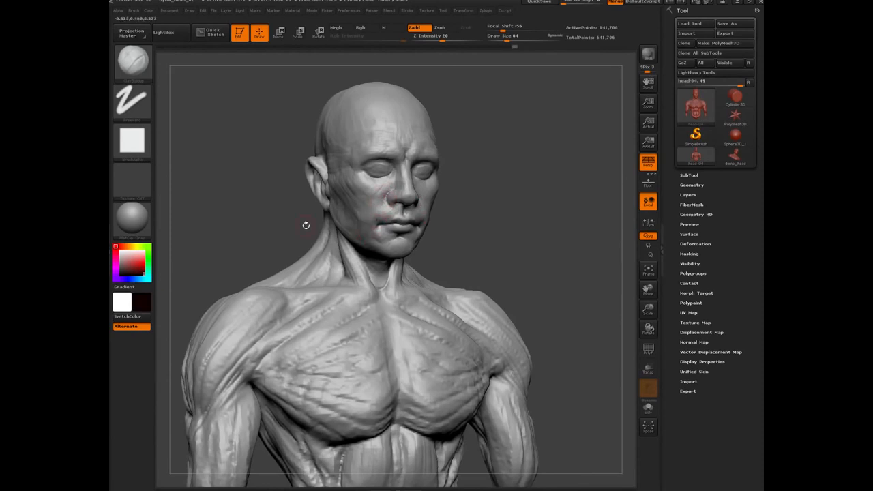
pyautogui.moveTo(271, 206)
pyautogui.keyDown('shift'); pyautogui.mouseDown()
pyautogui.moveTo(263, 208)
pyautogui.moveTo(298, 214)
pyautogui.mouseUp(); pyautogui.keyUp('shift')
pyautogui.keyDown('alt'); pyautogui.moveTo(298, 214); pyautogui.dragTo(300, 254); pyautogui.keyUp('alt')
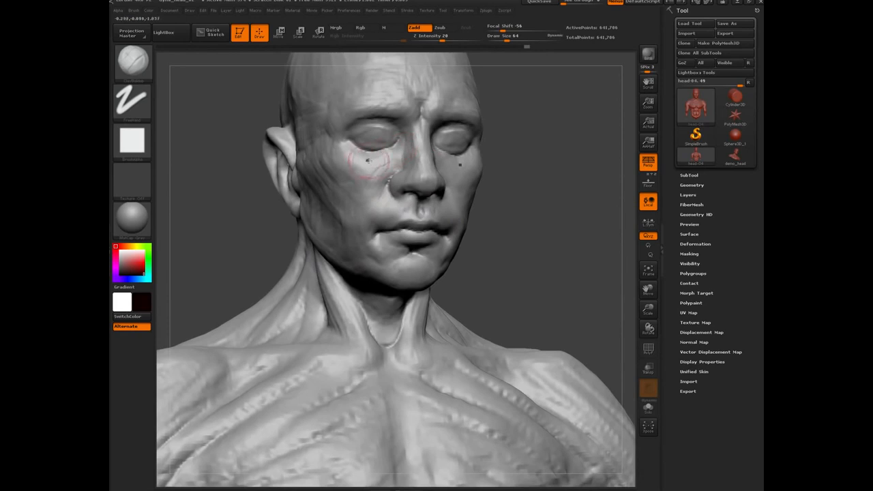
# Build up the cheek below the eye and beside the nose with short ClayBuildup strokes.
pyautogui.moveTo(379, 166)
pyautogui.mouseDown()
pyautogui.moveTo(400, 147)
pyautogui.moveTo(397, 154)
pyautogui.mouseUp()
pyautogui.moveTo(377, 182); pyautogui.dragTo(391, 168)
pyautogui.moveTo(355, 235)
pyautogui.mouseDown()
pyautogui.moveTo(362, 218)
pyautogui.moveTo(354, 211)
pyautogui.mouseUp()
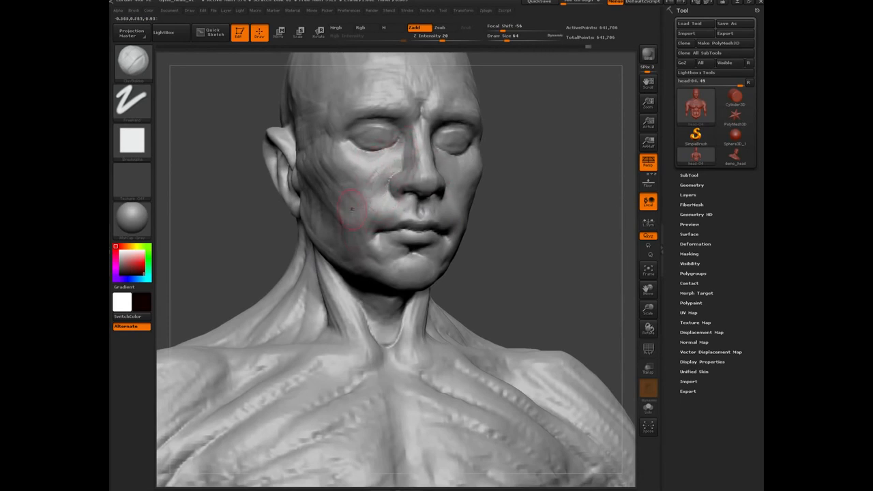
pyautogui.moveTo(370, 180)
pyautogui.mouseDown()
pyautogui.moveTo(399, 151)
pyautogui.moveTo(377, 151)
pyautogui.mouseUp()
# Sculpt the muscle forms running from the cheekbone down toward the mouth corner, working in three-quarter view.
pyautogui.moveTo(215, 206); pyautogui.dragTo(290, 365)
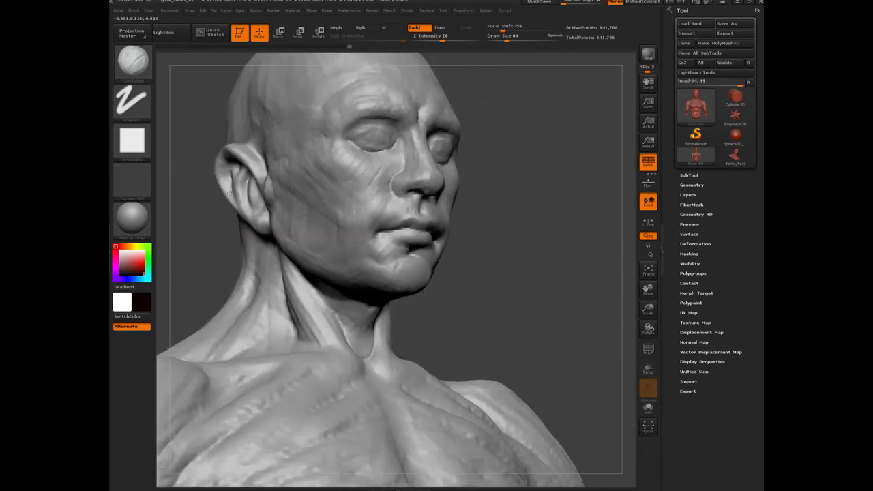
pyautogui.moveTo(230, 193); pyautogui.dragTo(217, 193)
pyautogui.moveTo(337, 147); pyautogui.dragTo(319, 172)
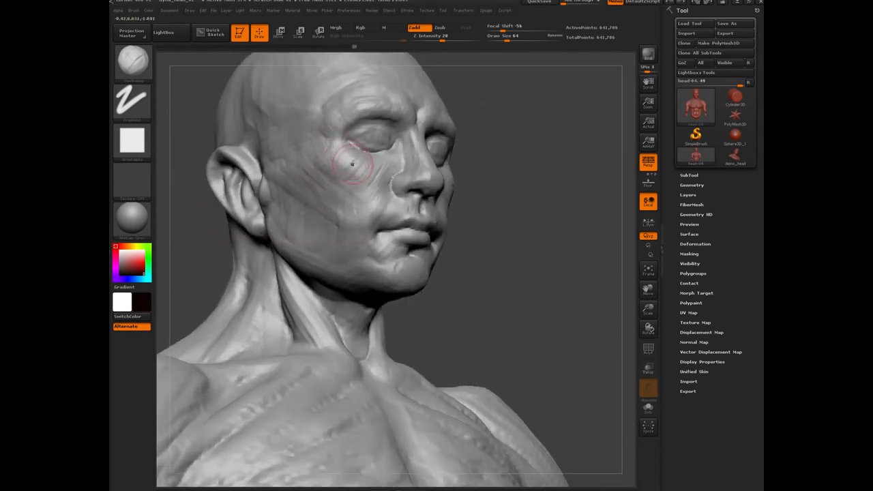
pyautogui.moveTo(370, 157)
pyautogui.mouseDown()
pyautogui.moveTo(349, 179)
pyautogui.moveTo(343, 217)
pyautogui.mouseUp()
pyautogui.moveTo(373, 180); pyautogui.dragTo(359, 198)
# Continue shaping the cheek from the opposite side of the face, blending it from the nose toward the jaw.
pyautogui.moveTo(526, 170)
pyautogui.mouseDown()
pyautogui.moveTo(289, 209)
pyautogui.moveTo(263, 205)
pyautogui.moveTo(273, 226)
pyautogui.moveTo(269, 168)
pyautogui.moveTo(278, 215)
pyautogui.mouseUp()
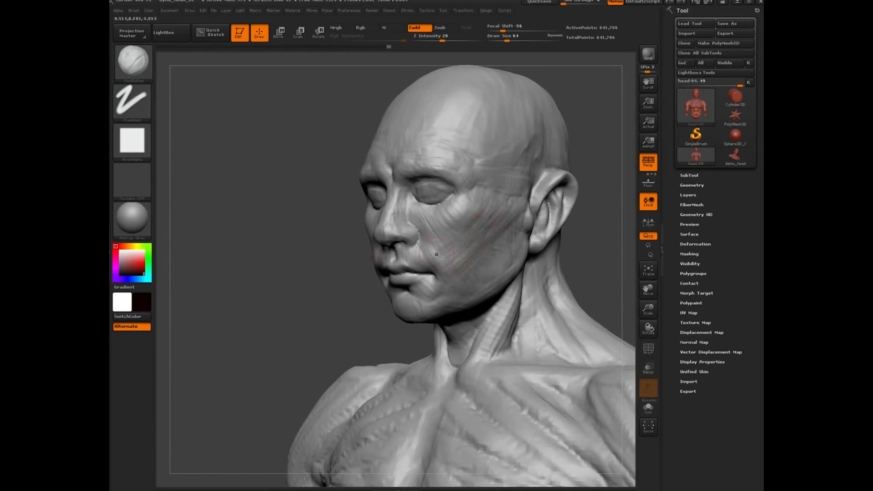
pyautogui.moveTo(298, 285); pyautogui.dragTo(367, 253)
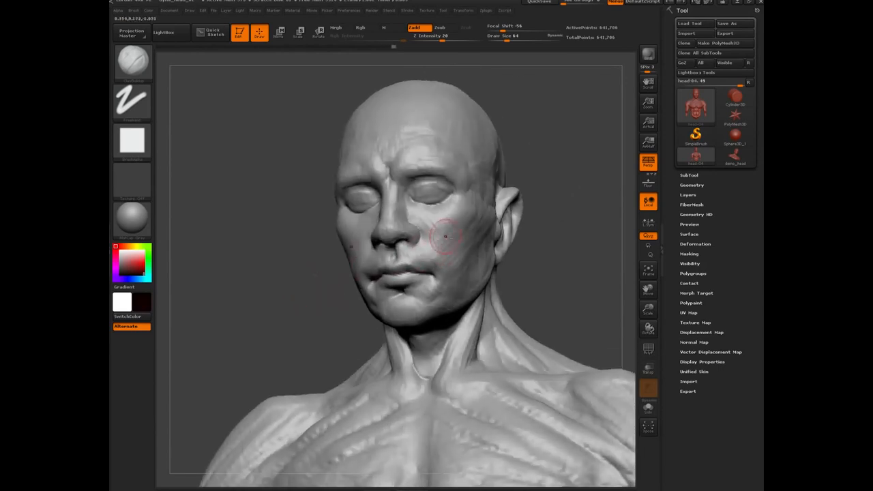
pyautogui.moveTo(443, 244); pyautogui.dragTo(451, 262)
pyautogui.moveTo(253, 280); pyautogui.dragTo(382, 272)
pyautogui.moveTo(389, 222); pyautogui.dragTo(375, 263)
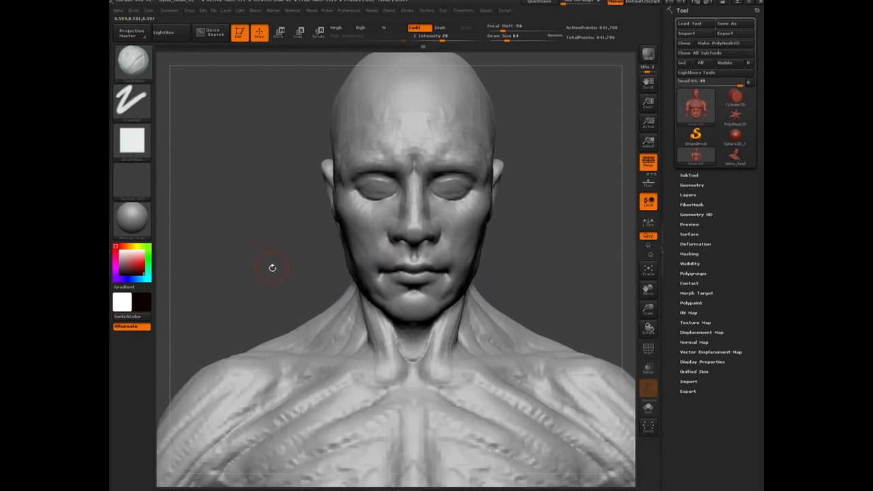
# Add clay strokes up the cheek from the jaw toward the nose, and check the whole bust from the front.
pyautogui.moveTo(272, 268)
pyautogui.keyDown('alt'); pyautogui.mouseDown()
pyautogui.moveTo(249, 249)
pyautogui.moveTo(236, 254)
pyautogui.moveTo(245, 305)
pyautogui.mouseUp(); pyautogui.keyUp('alt')
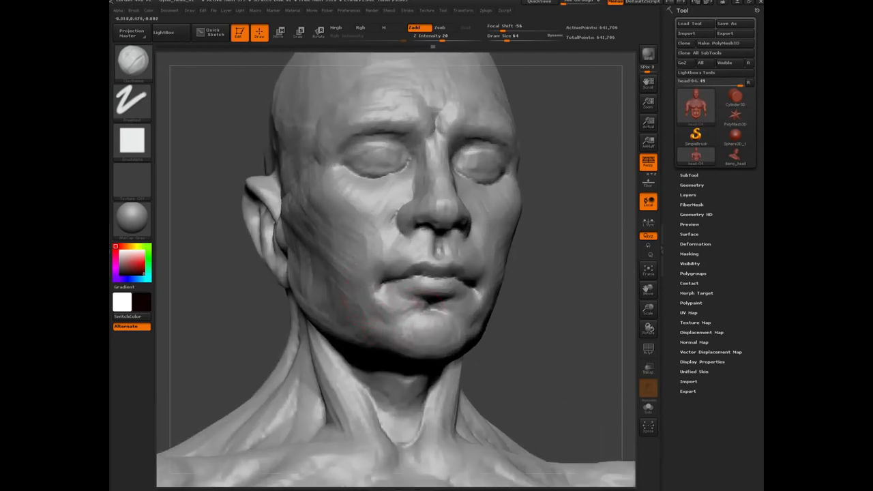
pyautogui.moveTo(367, 307)
pyautogui.mouseDown()
pyautogui.moveTo(409, 318)
pyautogui.moveTo(371, 278)
pyautogui.moveTo(391, 241)
pyautogui.moveTo(378, 239)
pyautogui.mouseUp()
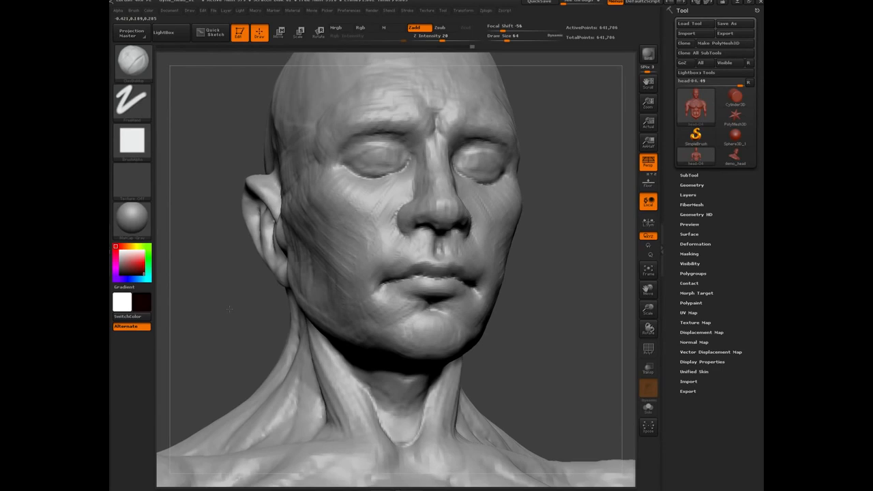
pyautogui.moveTo(229, 309); pyautogui.dragTo(280, 216)
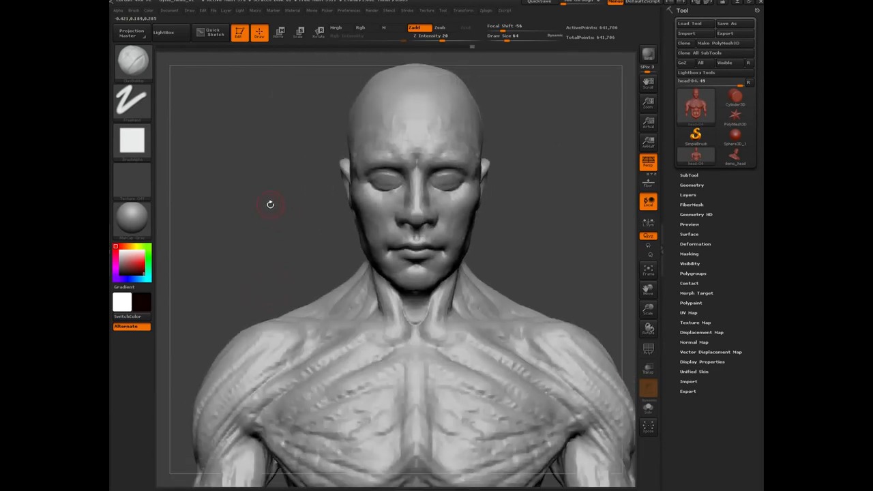
# Switch to the ClayTubes sculpting brush.
pyautogui.press('b')
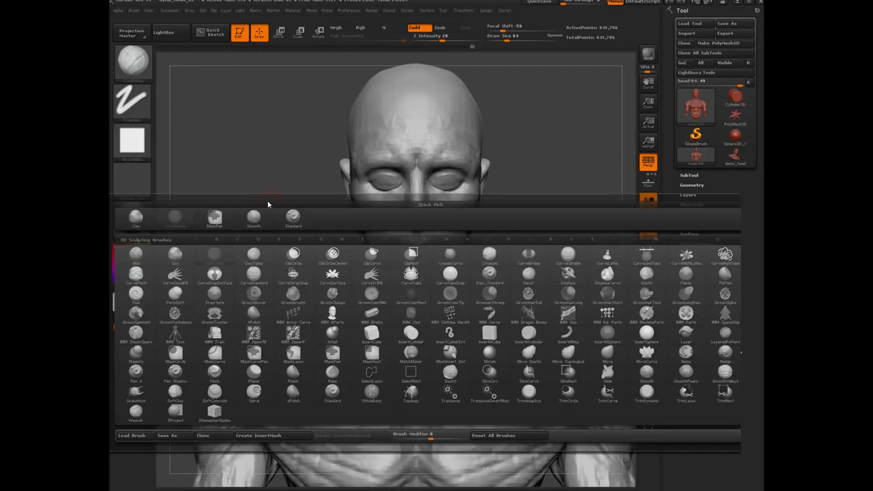
pyautogui.press('c')
pyautogui.press('Escape')
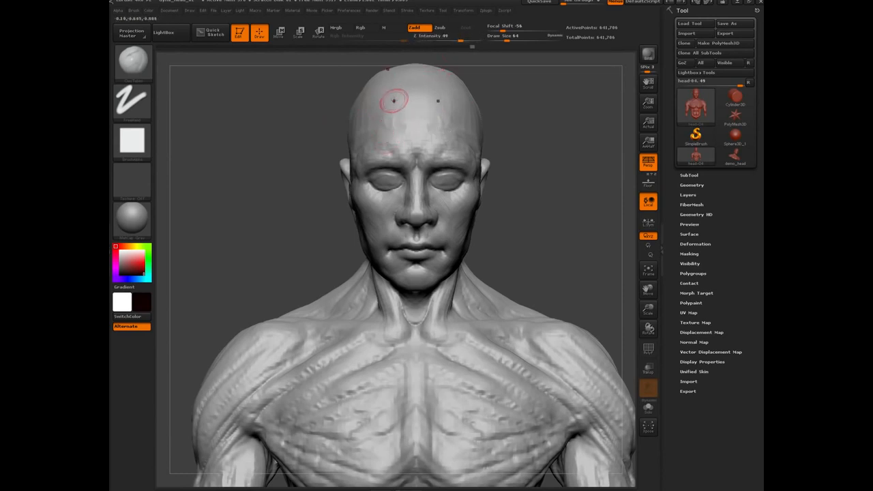
# Try long vertical ClayTubes strokes down the forehead, inspect them up close, and undo them.
pyautogui.moveTo(390, 88); pyautogui.dragTo(401, 141)
pyautogui.moveTo(400, 95); pyautogui.dragTo(401, 144)
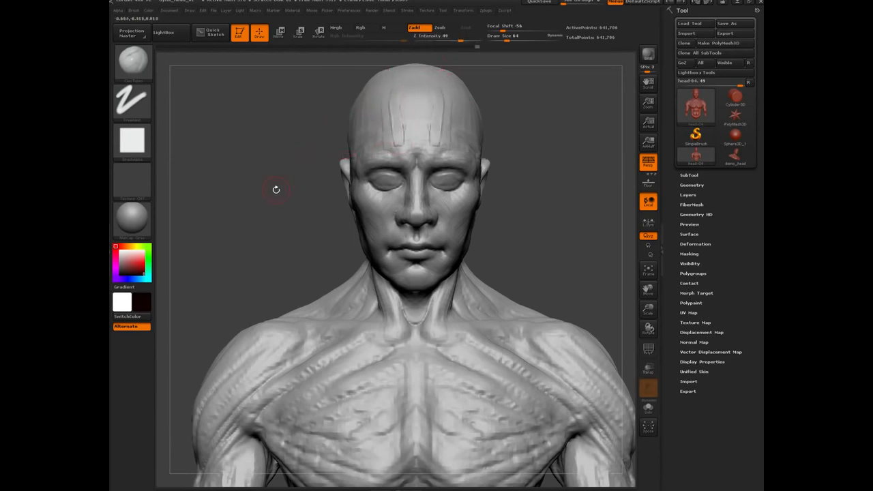
pyautogui.moveTo(276, 163); pyautogui.dragTo(447, 246)
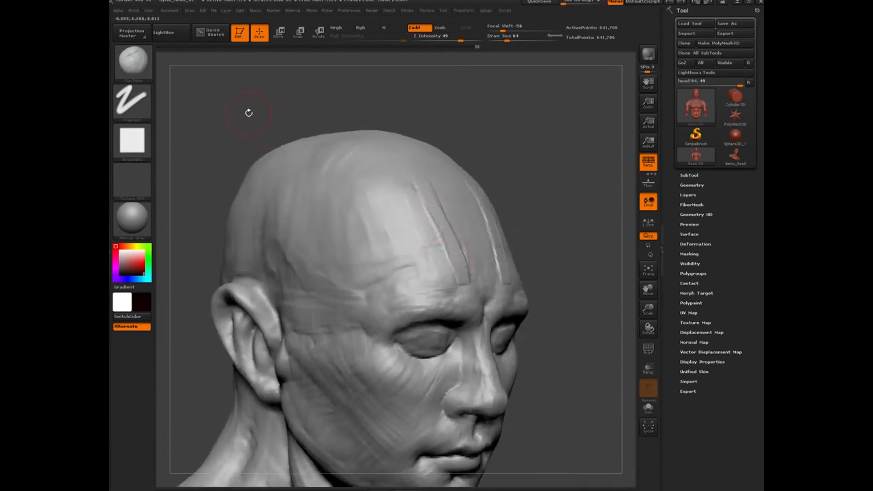
pyautogui.keyDown('shift'); pyautogui.moveTo(249, 112); pyautogui.dragTo(197, 127); pyautogui.keyUp('shift')
pyautogui.hotkey('ctrl', 'z')
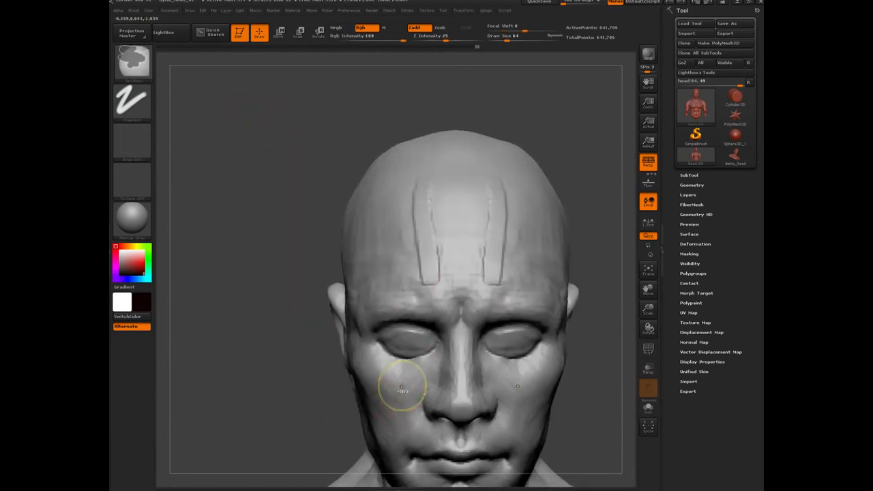
pyautogui.hotkey('ctrl', 'z')
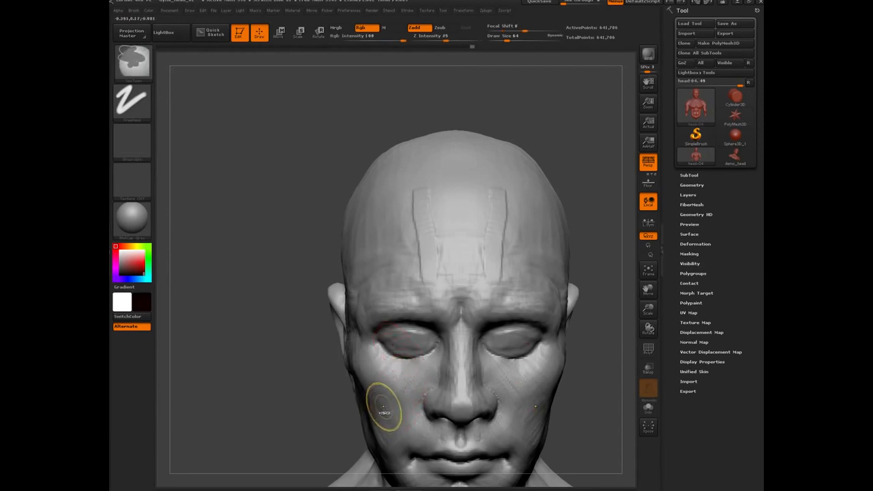
pyautogui.hotkey('ctrl', 'z')
# Set the ClayTubes brush's Z Intensity to 15.
pyautogui.click(453, 37)
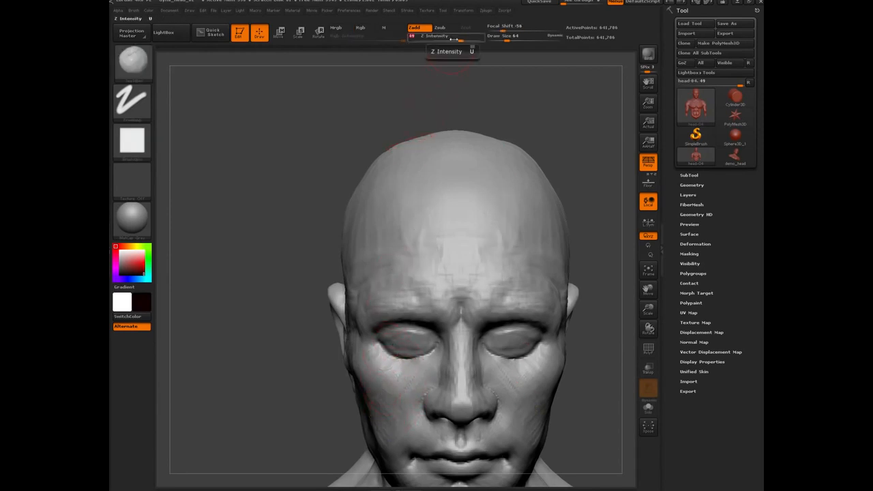
pyautogui.write('15')
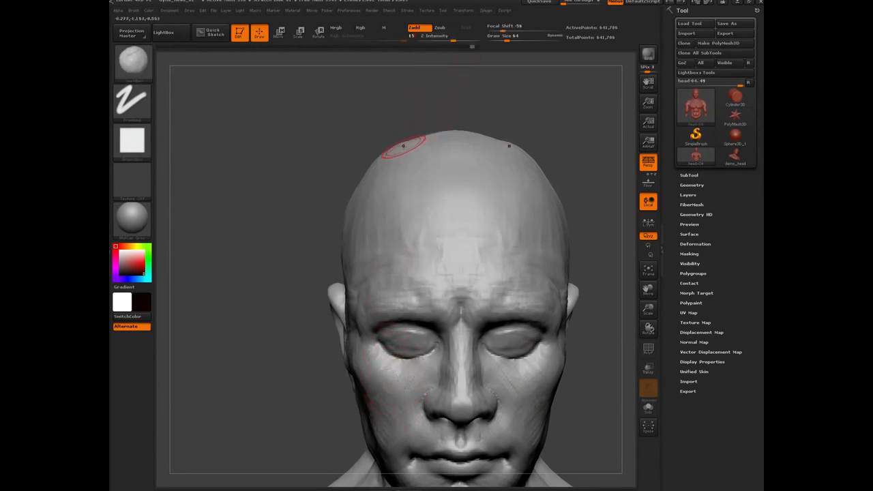
pyautogui.moveTo(260, 205)
pyautogui.mouseDown()
pyautogui.moveTo(317, 209)
pyautogui.moveTo(258, 203)
pyautogui.mouseUp()
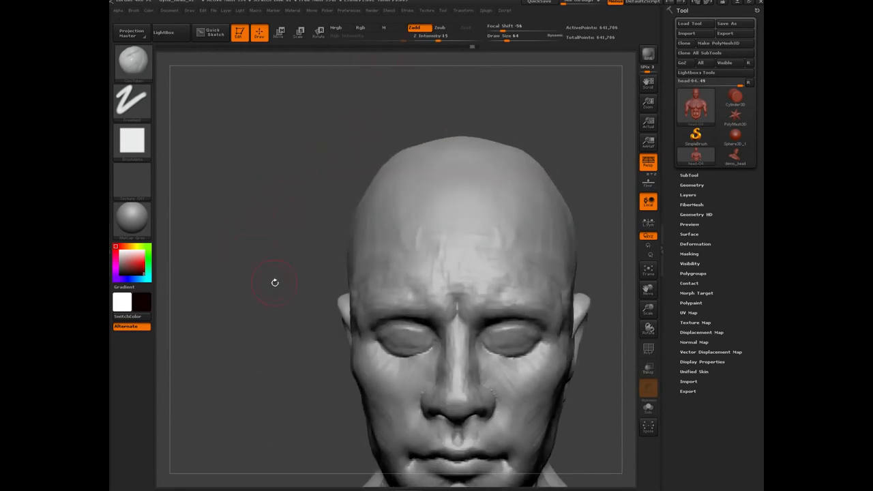
# Reduce the brush's Draw Size to 44 and add a short stroke between the nostril and upper lip.
pyautogui.moveTo(275, 282)
pyautogui.mouseDown()
pyautogui.moveTo(260, 277)
pyautogui.moveTo(423, 268)
pyautogui.moveTo(402, 267)
pyautogui.moveTo(425, 252)
pyautogui.moveTo(412, 273)
pyautogui.mouseUp()
pyautogui.press('[')
pyautogui.press('[')
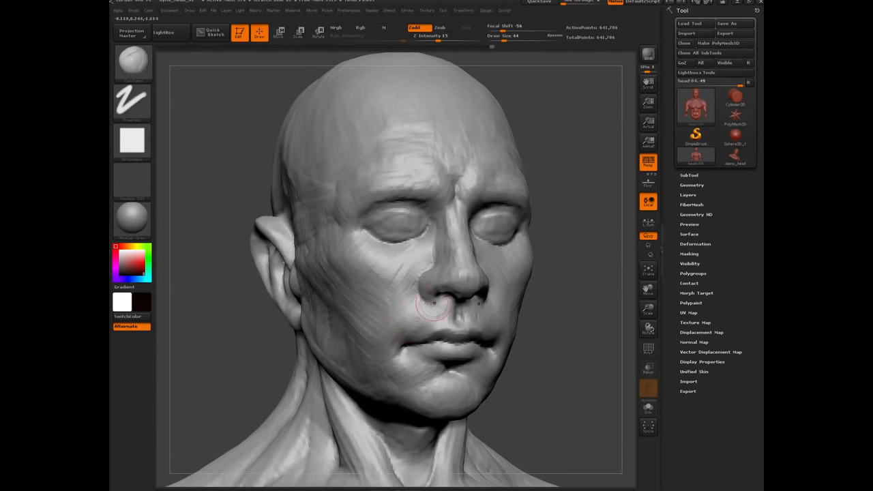
pyautogui.moveTo(433, 310)
pyautogui.mouseDown()
pyautogui.moveTo(444, 309)
pyautogui.moveTo(440, 323)
pyautogui.mouseUp()
# Layer ClayTubes strokes over the cheek beside the nose, from below the eye down to the mouth corner.
pyautogui.moveTo(241, 357); pyautogui.dragTo(289, 310)
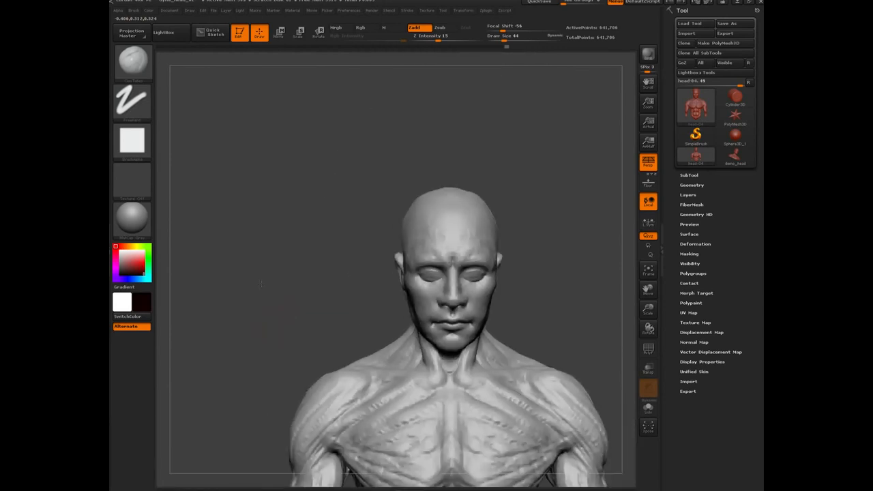
pyautogui.keyDown('alt'); pyautogui.moveTo(261, 284); pyautogui.dragTo(208, 229); pyautogui.keyUp('alt')
pyautogui.moveTo(261, 234); pyautogui.dragTo(328, 257)
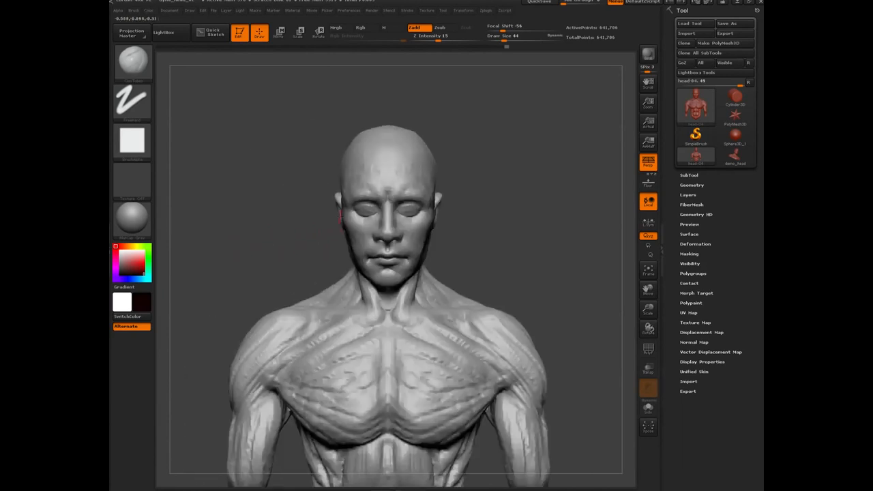
pyautogui.moveTo(242, 260)
pyautogui.keyDown('alt'); pyautogui.mouseDown()
pyautogui.moveTo(277, 253)
pyautogui.moveTo(268, 283)
pyautogui.moveTo(311, 317)
pyautogui.mouseUp(); pyautogui.keyUp('alt')
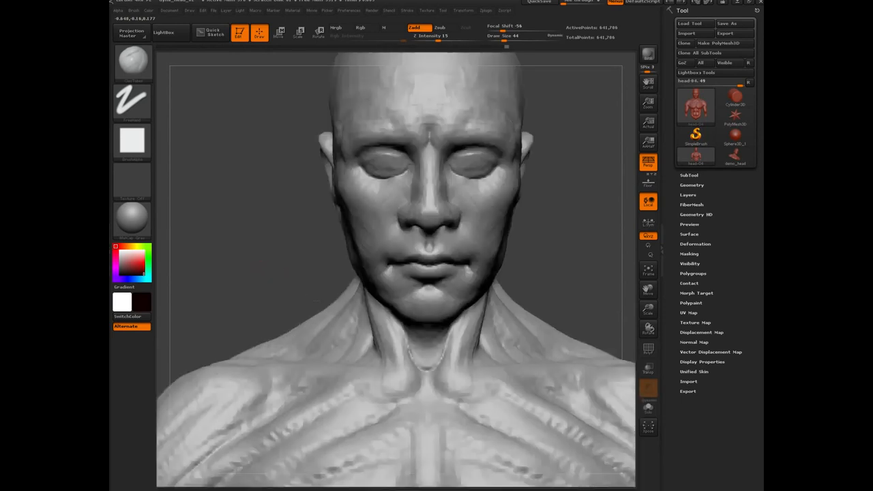
pyautogui.moveTo(273, 273); pyautogui.dragTo(341, 259)
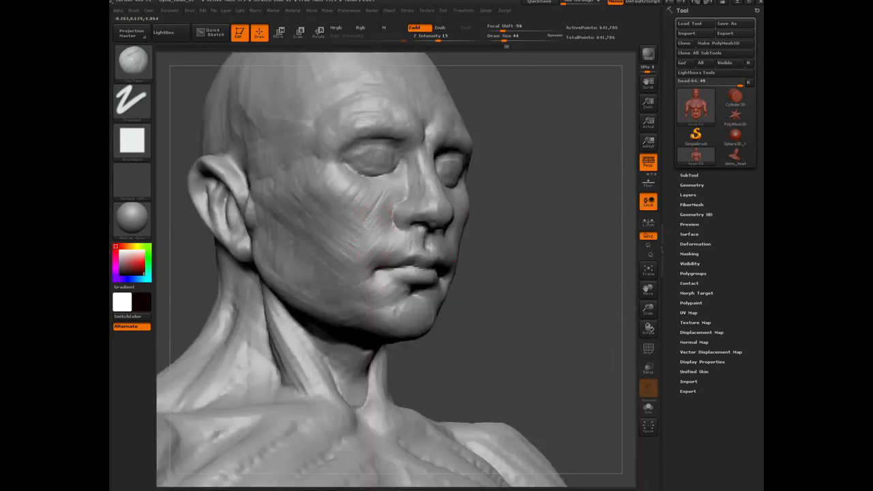
pyautogui.moveTo(383, 213)
pyautogui.mouseDown()
pyautogui.moveTo(365, 236)
pyautogui.moveTo(361, 283)
pyautogui.mouseUp()
pyautogui.moveTo(392, 217)
pyautogui.mouseDown()
pyautogui.moveTo(373, 239)
pyautogui.moveTo(375, 280)
pyautogui.mouseUp()
pyautogui.moveTo(387, 236); pyautogui.dragTo(367, 260)
pyautogui.moveTo(389, 203); pyautogui.dragTo(367, 232)
pyautogui.moveTo(387, 182)
pyautogui.mouseDown()
pyautogui.moveTo(360, 180)
pyautogui.moveTo(348, 194)
pyautogui.moveTo(320, 169)
pyautogui.moveTo(350, 173)
pyautogui.mouseUp()
pyautogui.moveTo(396, 190)
pyautogui.mouseDown()
pyautogui.moveTo(372, 226)
pyautogui.moveTo(385, 178)
pyautogui.moveTo(382, 214)
pyautogui.mouseUp()
pyautogui.moveTo(392, 174)
pyautogui.mouseDown()
pyautogui.moveTo(400, 165)
pyautogui.moveTo(375, 200)
pyautogui.moveTo(365, 243)
pyautogui.moveTo(389, 233)
pyautogui.moveTo(372, 253)
pyautogui.moveTo(396, 242)
pyautogui.moveTo(354, 260)
pyautogui.moveTo(379, 228)
pyautogui.moveTo(352, 256)
pyautogui.mouseUp()
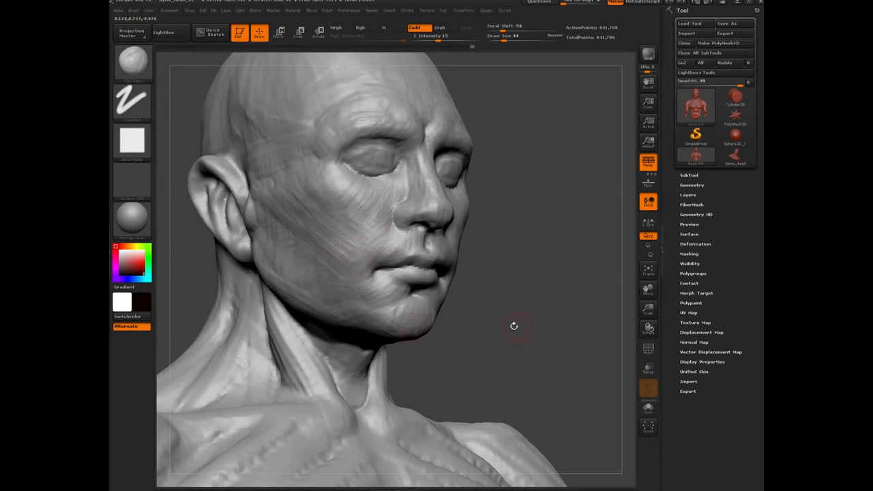
# Refine the cheek and cheekbone planes on the opposite side of the face, working from three-quarter and profile angles.
pyautogui.moveTo(514, 326)
pyautogui.mouseDown()
pyautogui.moveTo(292, 298)
pyautogui.moveTo(485, 273)
pyautogui.mouseUp()
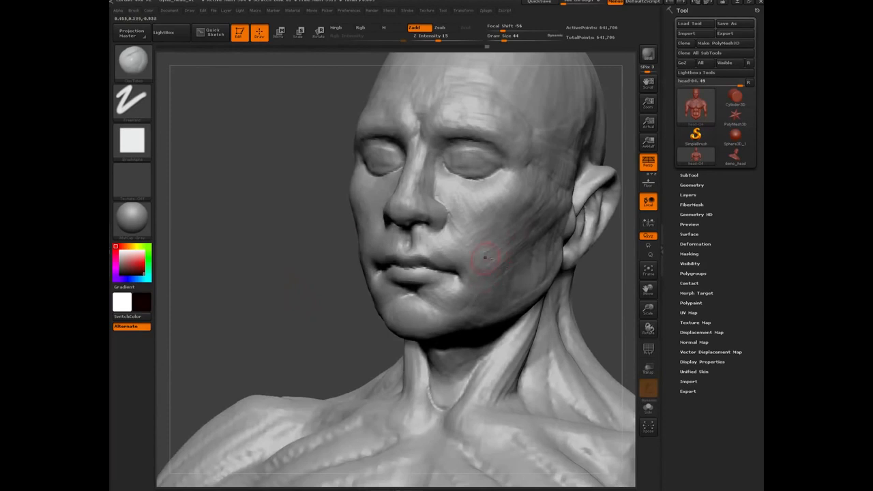
pyautogui.moveTo(304, 270); pyautogui.dragTo(521, 274)
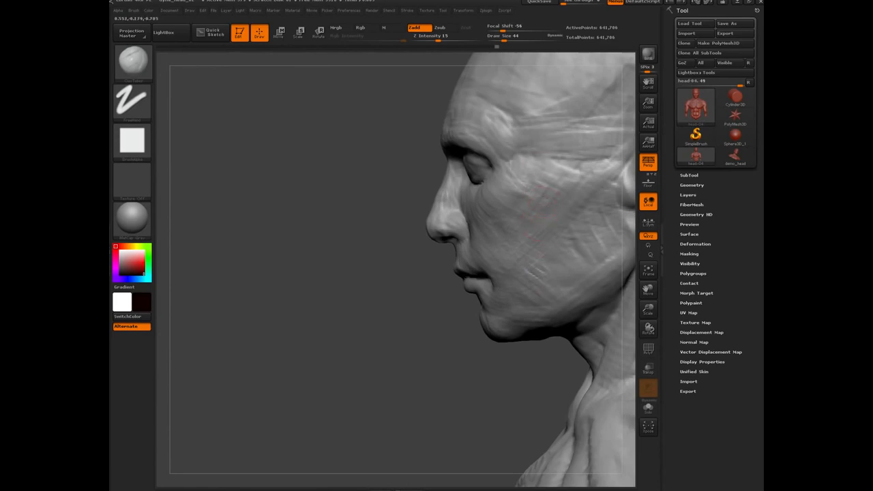
pyautogui.moveTo(332, 198); pyautogui.dragTo(517, 185)
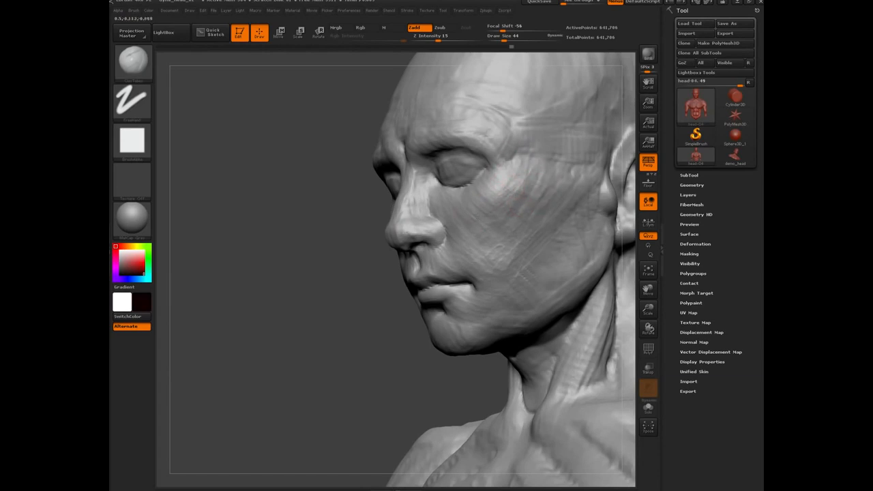
pyautogui.moveTo(279, 244); pyautogui.dragTo(294, 231)
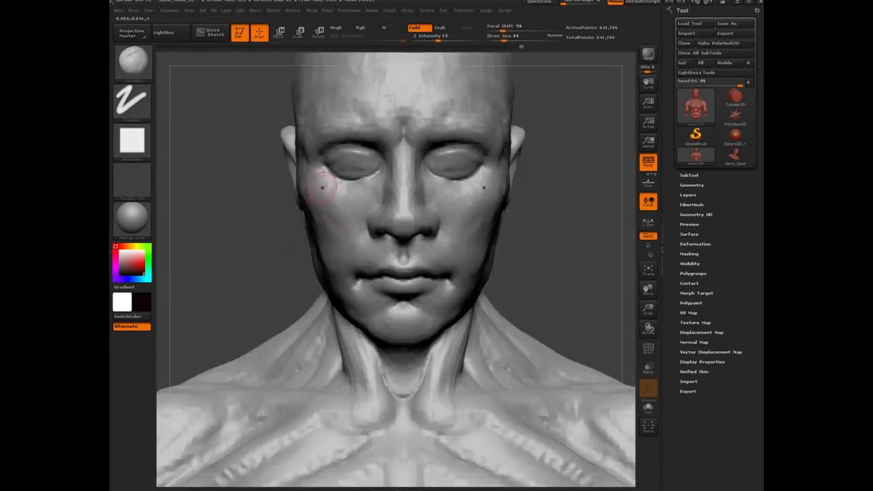
# Check the bust from the side at a distance and set the brush's Z Intensity to 15.
pyautogui.moveTo(245, 272)
pyautogui.keyDown('alt'); pyautogui.mouseDown()
pyautogui.moveTo(316, 219)
pyautogui.moveTo(307, 211)
pyautogui.moveTo(368, 252)
pyautogui.moveTo(296, 243)
pyautogui.moveTo(300, 218)
pyautogui.moveTo(355, 222)
pyautogui.moveTo(446, 197)
pyautogui.mouseUp(); pyautogui.keyUp('alt')
pyautogui.moveTo(291, 231); pyautogui.dragTo(439, 157)
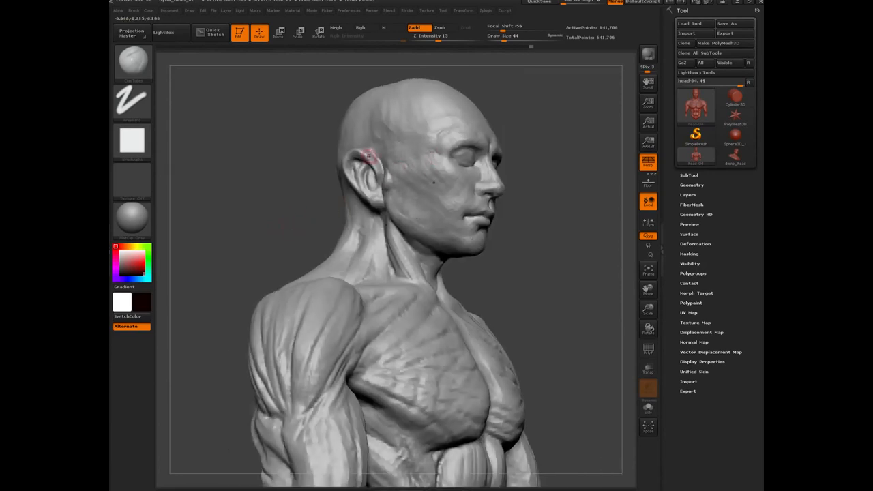
pyautogui.click(438, 40)
pyautogui.write('17')
pyautogui.press('Return')
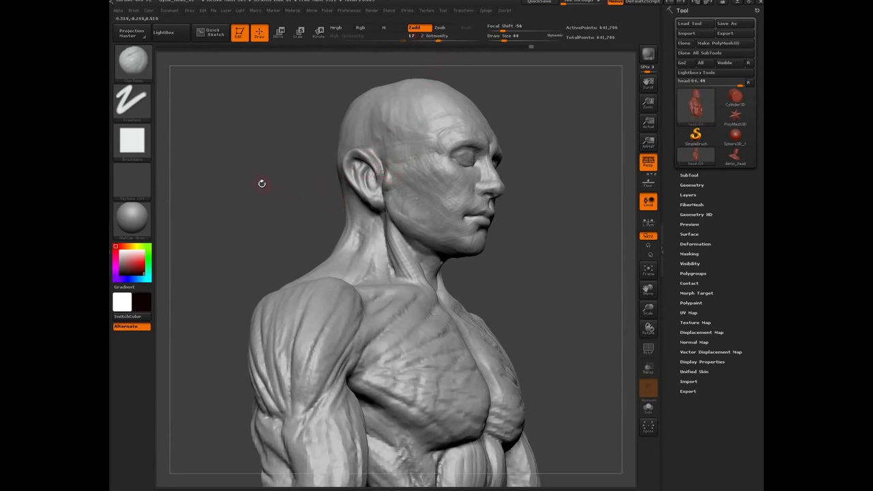
# Refine the cheek and the area around the mouth corner with ClayTubes, checking the forms from side, front and low angles.
pyautogui.moveTo(262, 183); pyautogui.dragTo(251, 236)
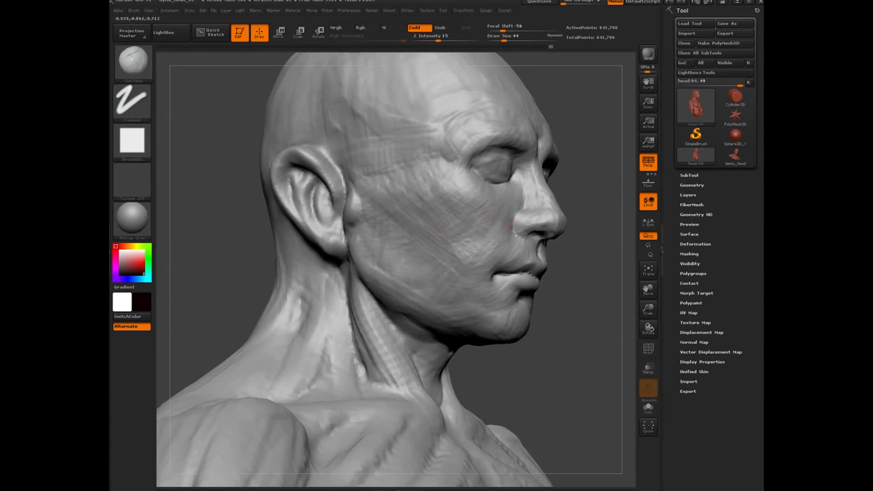
pyautogui.moveTo(535, 360); pyautogui.dragTo(458, 240)
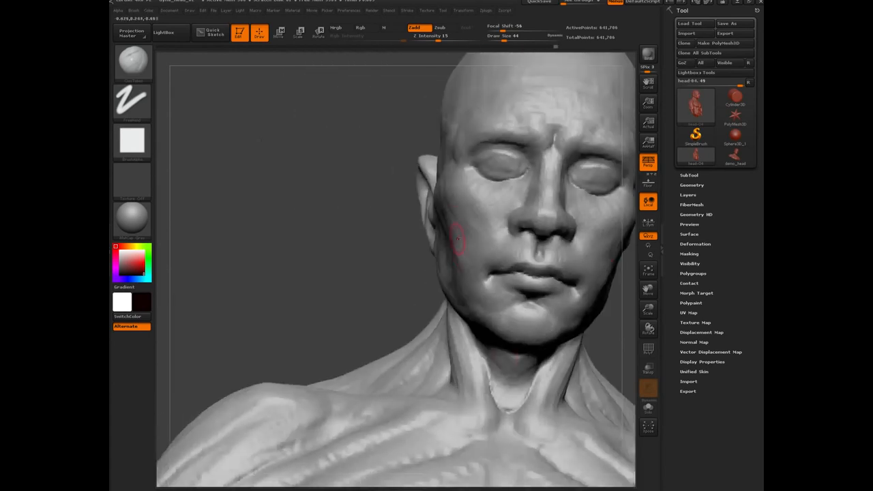
pyautogui.moveTo(367, 260); pyautogui.dragTo(471, 221)
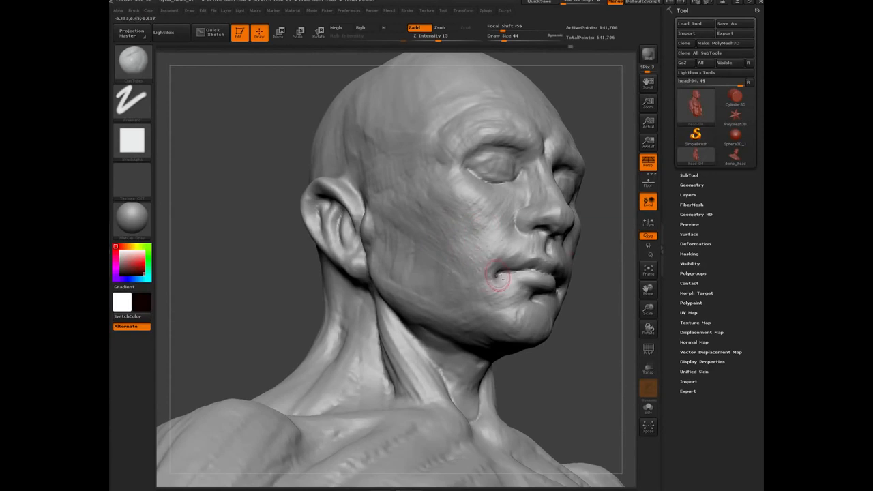
pyautogui.moveTo(253, 259)
pyautogui.mouseDown()
pyautogui.moveTo(491, 280)
pyautogui.moveTo(500, 296)
pyautogui.mouseUp()
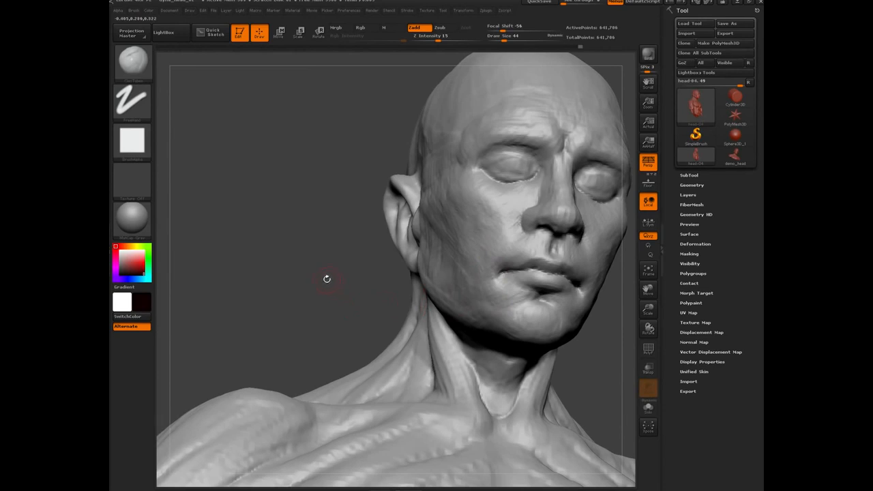
pyautogui.moveTo(327, 278); pyautogui.dragTo(496, 266)
pyautogui.moveTo(390, 264); pyautogui.dragTo(470, 239)
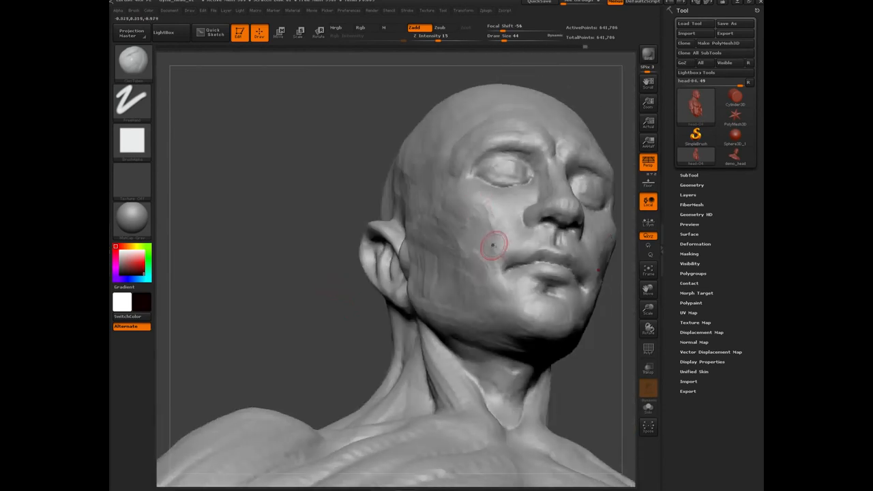
# Refine the cheek beside the mouth corner and the upper lip with ClayTubes, and check the face from the front.
pyautogui.moveTo(484, 210)
pyautogui.mouseDown()
pyautogui.moveTo(495, 226)
pyautogui.moveTo(472, 221)
pyautogui.moveTo(524, 245)
pyautogui.moveTo(516, 271)
pyautogui.mouseUp()
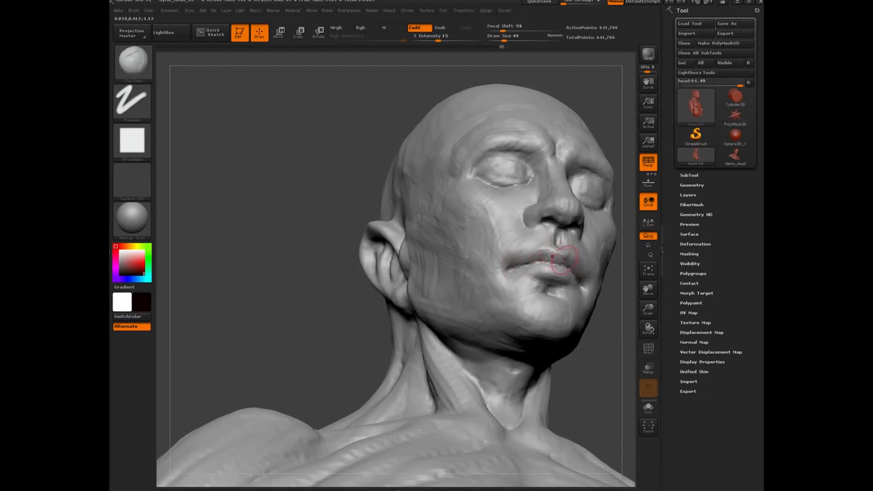
pyautogui.moveTo(547, 251); pyautogui.dragTo(528, 261)
pyautogui.moveTo(318, 275); pyautogui.dragTo(361, 284)
pyautogui.moveTo(337, 247)
pyautogui.keyDown('alt'); pyautogui.mouseDown()
pyautogui.moveTo(330, 217)
pyautogui.moveTo(369, 263)
pyautogui.moveTo(279, 247)
pyautogui.moveTo(287, 309)
pyautogui.mouseUp(); pyautogui.keyUp('alt')
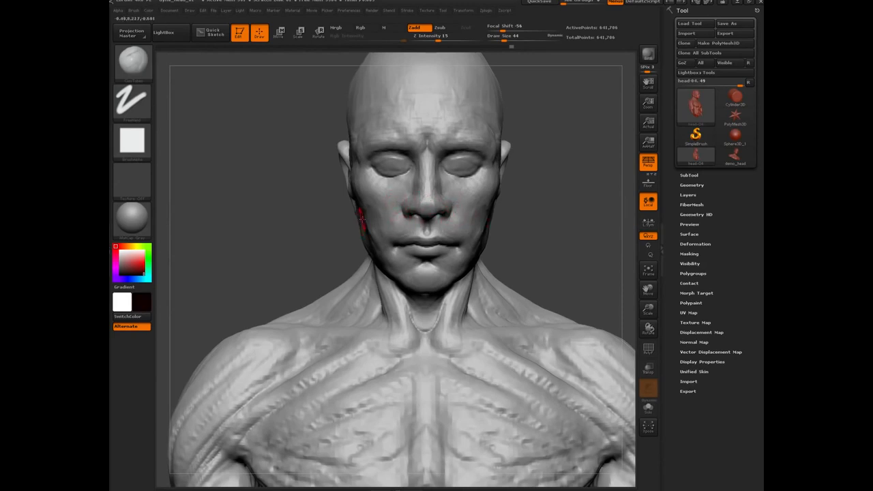
# Switch to the Move brush, enlarge it, and nudge the form beside the nostril inward from the front.
pyautogui.press('b')
pyautogui.press('m')
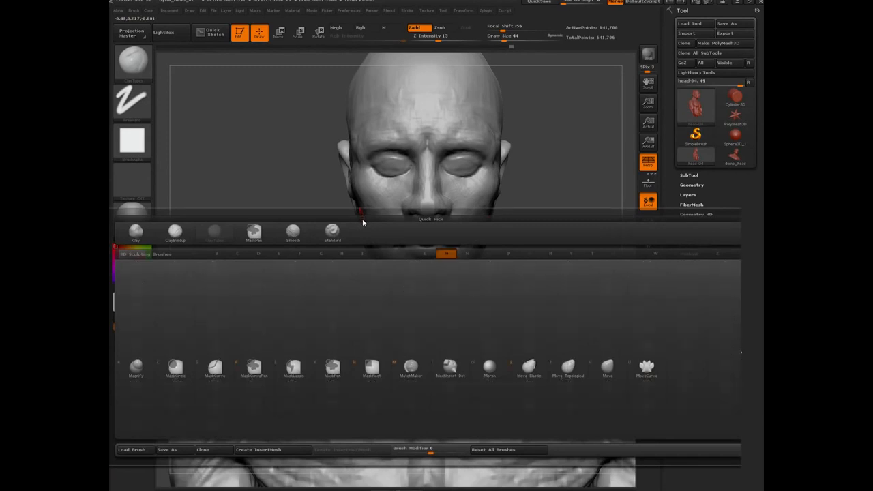
pyautogui.press('v')
pyautogui.moveTo(293, 252); pyautogui.dragTo(298, 224)
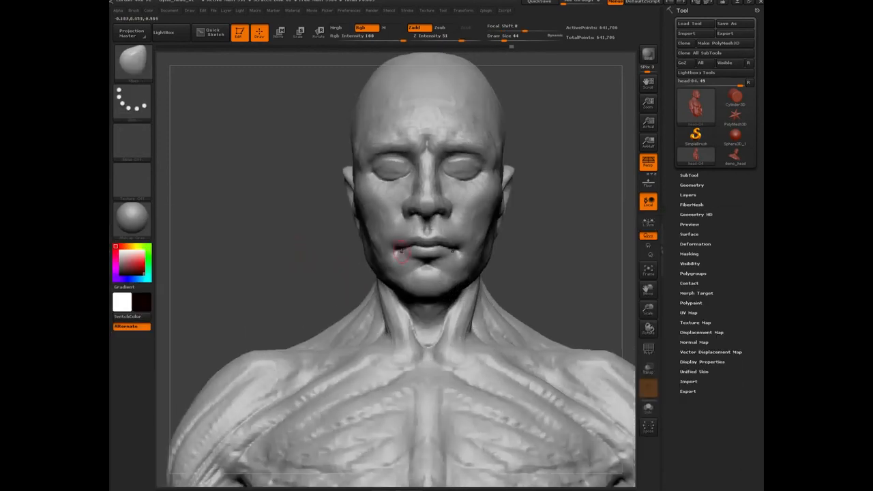
pyautogui.press(']')
pyautogui.press(']')
pyautogui.press(']')
pyautogui.press(']')
pyautogui.press('[')
pyautogui.press('[')
pyautogui.press(']')
pyautogui.moveTo(403, 209); pyautogui.dragTo(410, 208)
# Shape the nose with the Move brush at Draw Size 60, working from low, front, three-quarter and profile angles.
pyautogui.moveTo(341, 233)
pyautogui.mouseDown()
pyautogui.moveTo(343, 208)
pyautogui.moveTo(359, 201)
pyautogui.mouseUp()
pyautogui.press('[')
pyautogui.press('[')
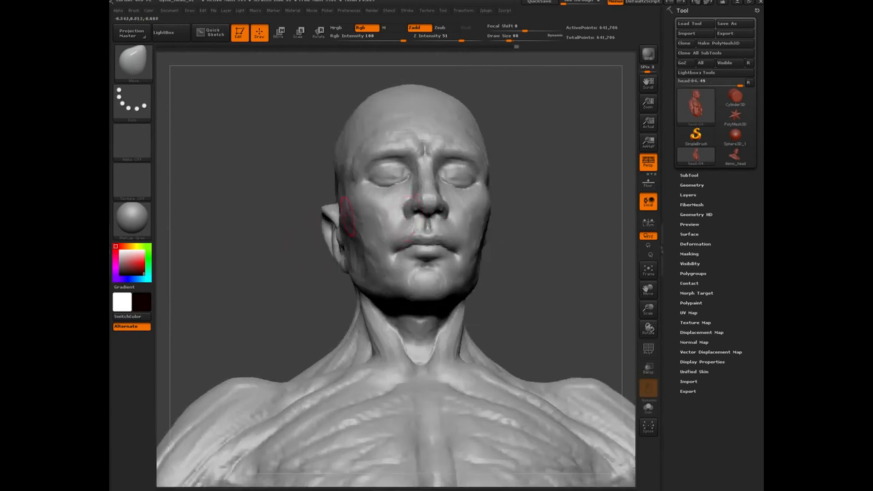
pyautogui.moveTo(274, 164); pyautogui.dragTo(407, 202)
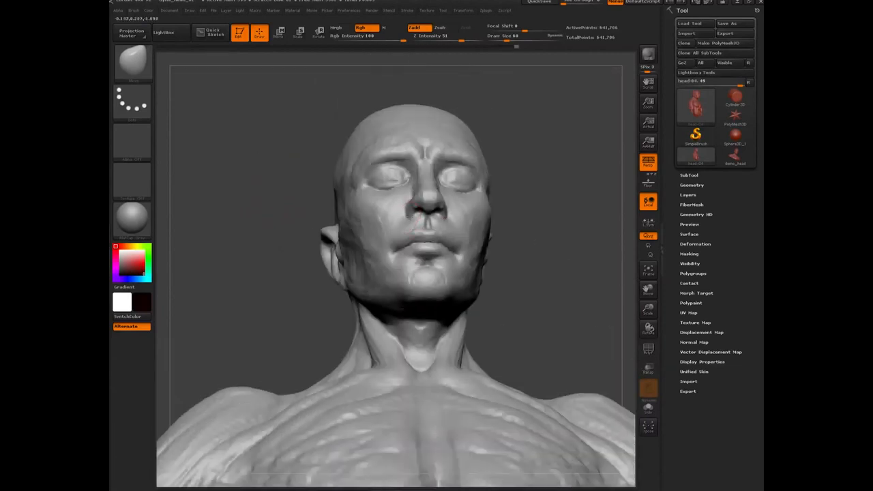
pyautogui.moveTo(294, 197)
pyautogui.mouseDown()
pyautogui.moveTo(253, 235)
pyautogui.moveTo(417, 185)
pyautogui.mouseUp()
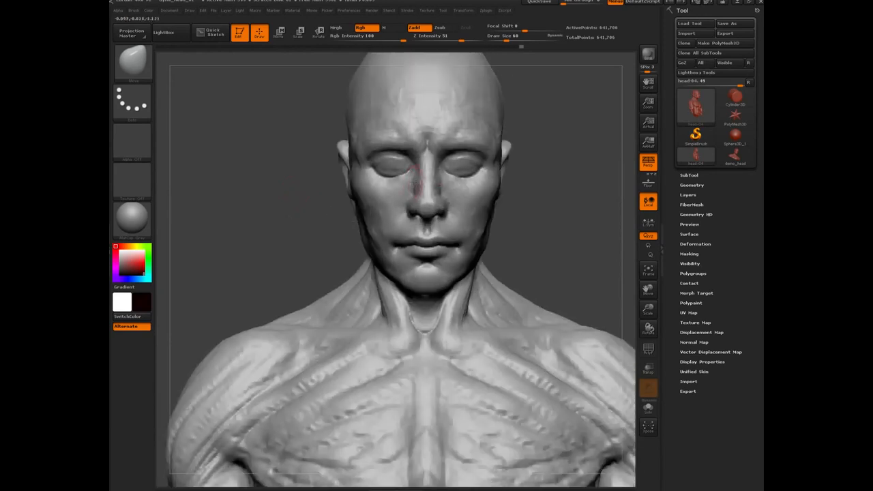
pyautogui.moveTo(327, 244); pyautogui.dragTo(424, 209)
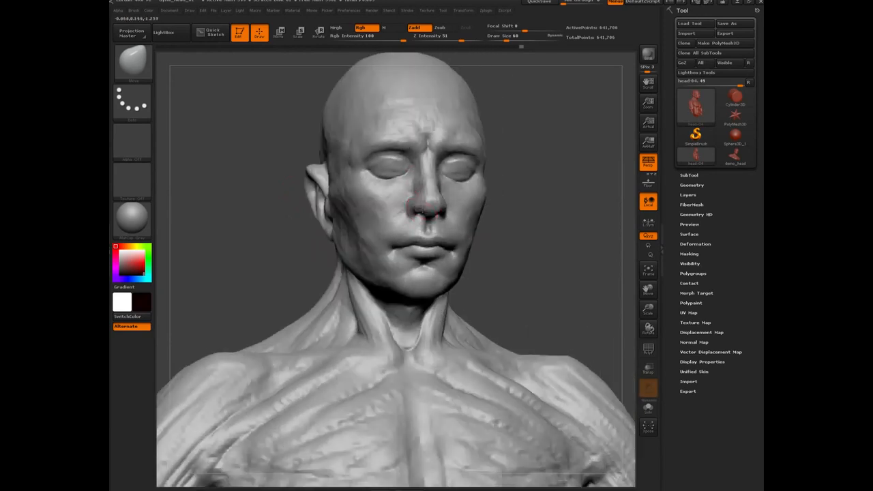
pyautogui.moveTo(281, 246); pyautogui.dragTo(422, 222)
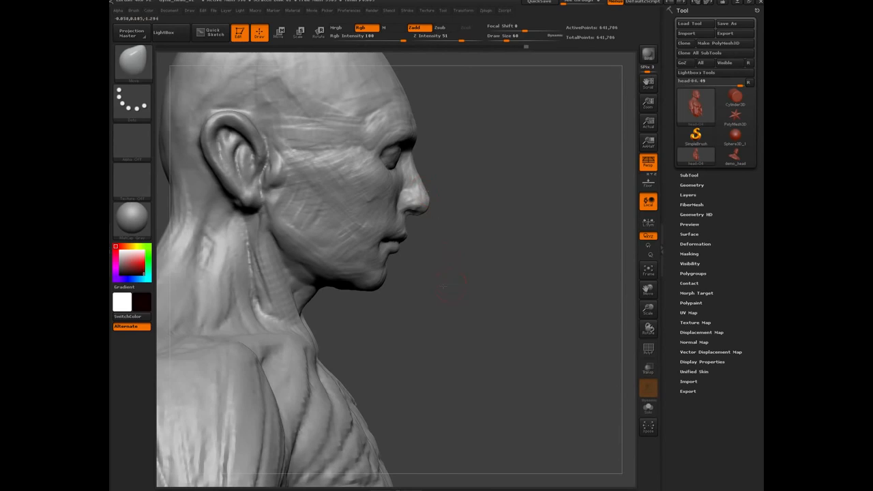
pyautogui.keyDown('shift'); pyautogui.moveTo(444, 285); pyautogui.dragTo(408, 205); pyautogui.keyUp('shift')
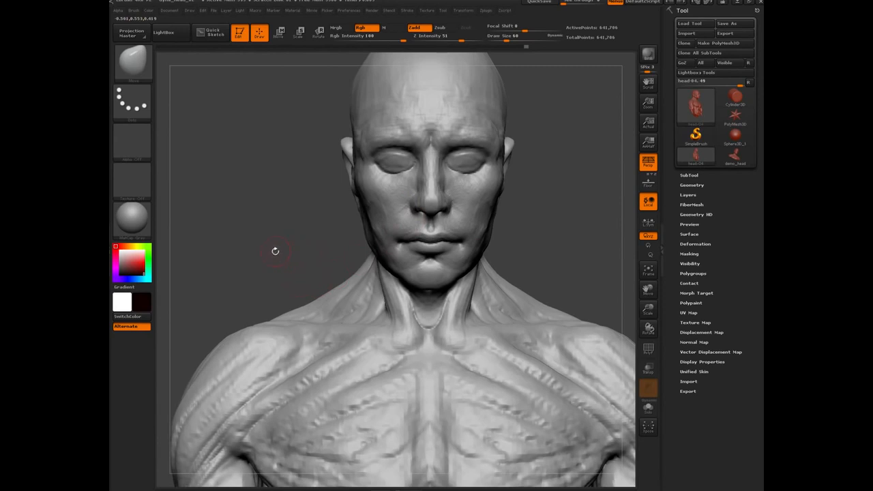
# Adjust the cheek and outer face contours from three-quarter angles with the Move brush, raising Draw Size to 116.
pyautogui.moveTo(273, 251); pyautogui.dragTo(402, 171)
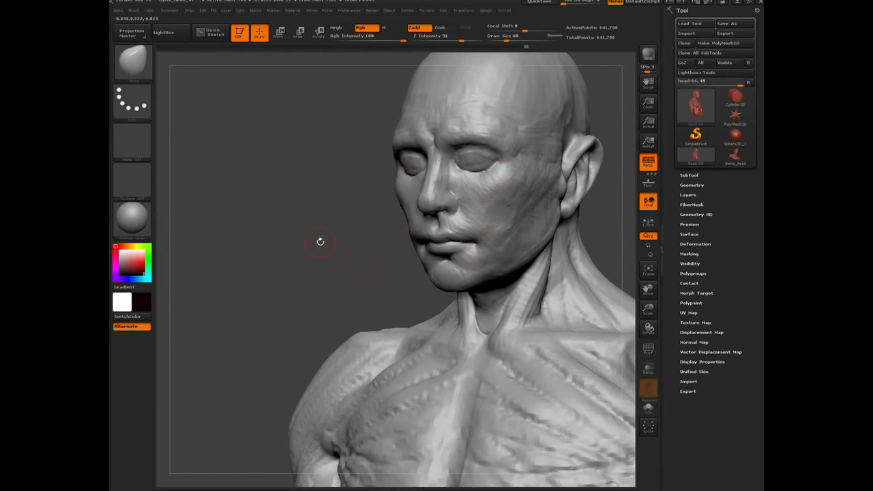
pyautogui.moveTo(321, 242); pyautogui.dragTo(287, 233)
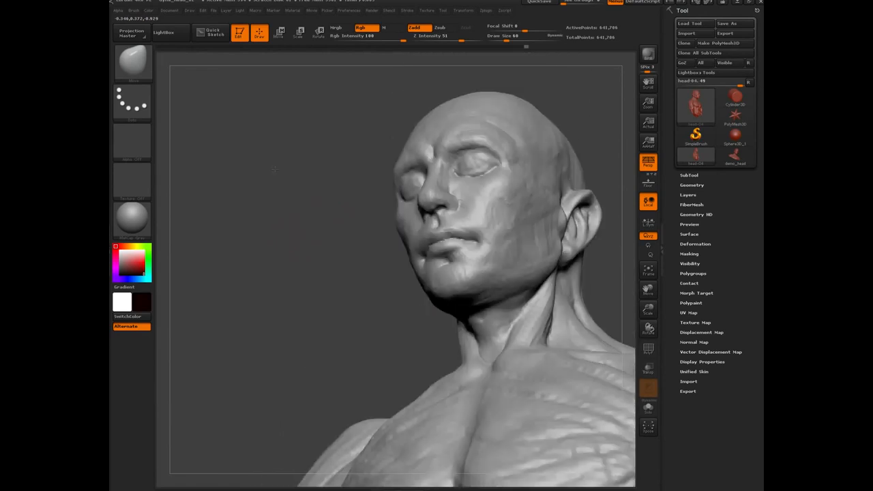
pyautogui.moveTo(274, 169); pyautogui.dragTo(370, 202)
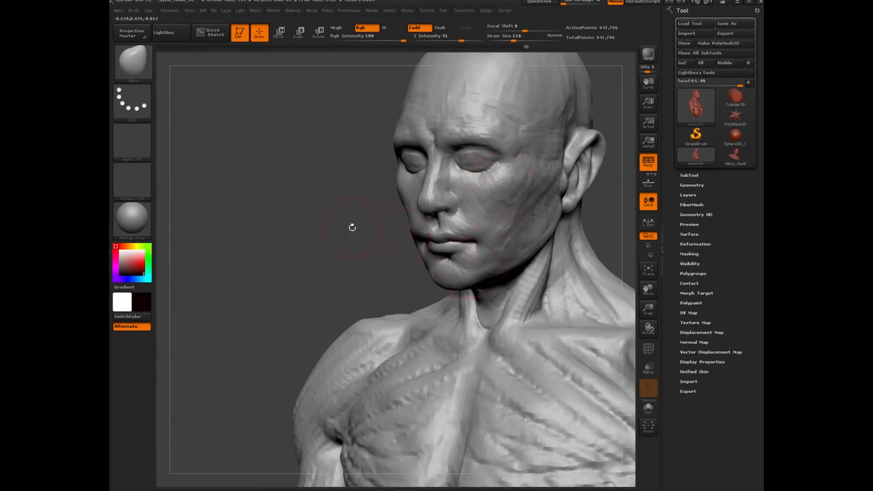
pyautogui.moveTo(306, 215)
pyautogui.mouseDown()
pyautogui.moveTo(300, 253)
pyautogui.moveTo(300, 226)
pyautogui.mouseUp()
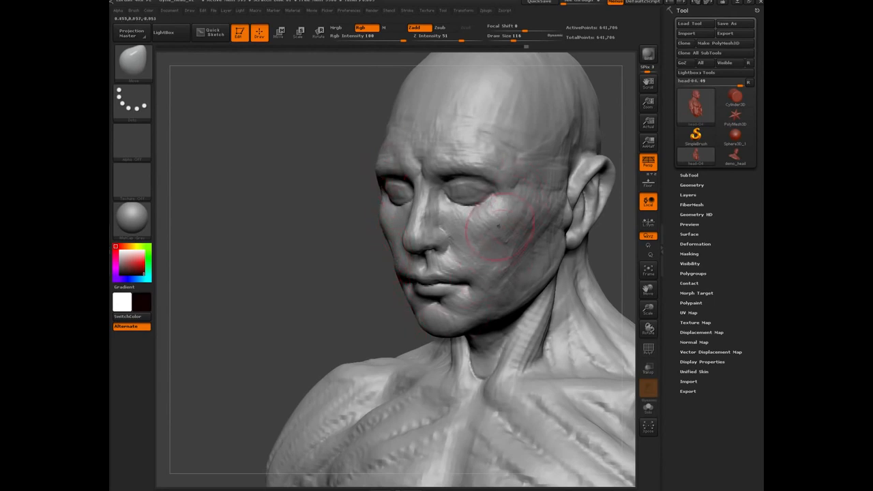
# Push the far-side cheekbone, cheek and brow contours into shape in three-quarter view with a slightly smaller Move brush.
pyautogui.press('[')
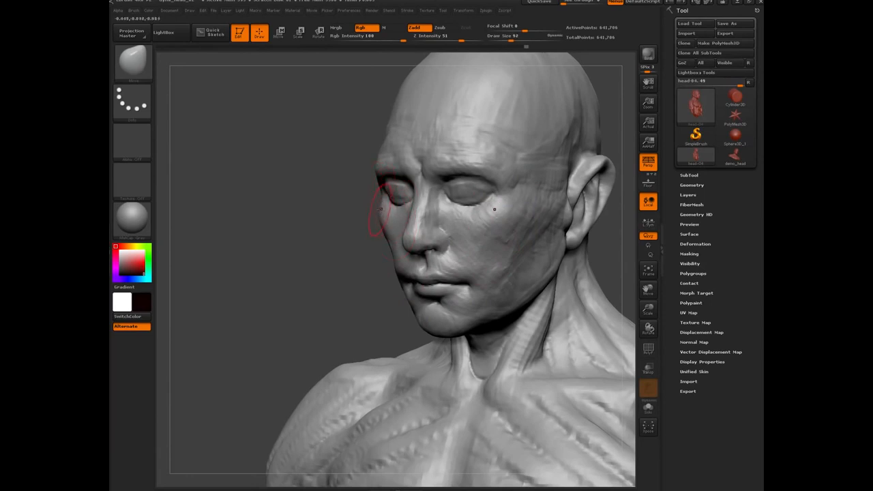
pyautogui.press(']')
pyautogui.moveTo(382, 221); pyautogui.dragTo(384, 223)
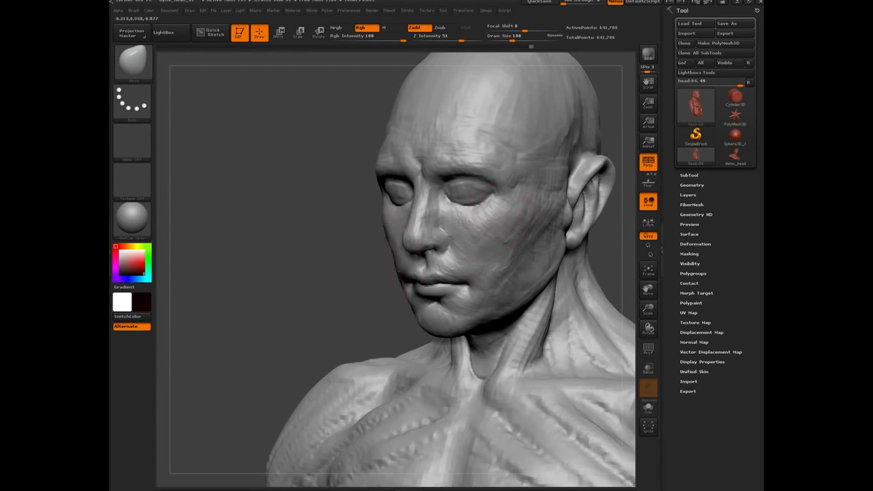
pyautogui.moveTo(393, 268)
pyautogui.mouseDown()
pyautogui.moveTo(405, 288)
pyautogui.moveTo(402, 272)
pyautogui.mouseUp()
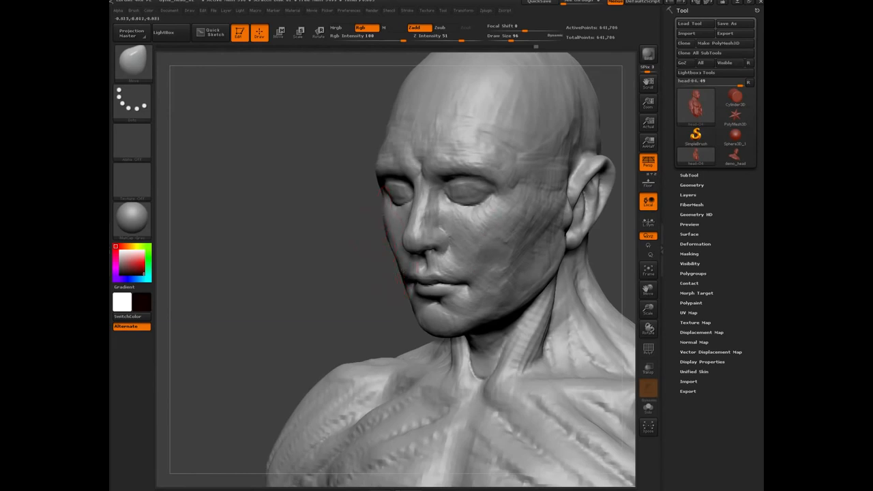
pyautogui.moveTo(380, 179); pyautogui.dragTo(386, 148)
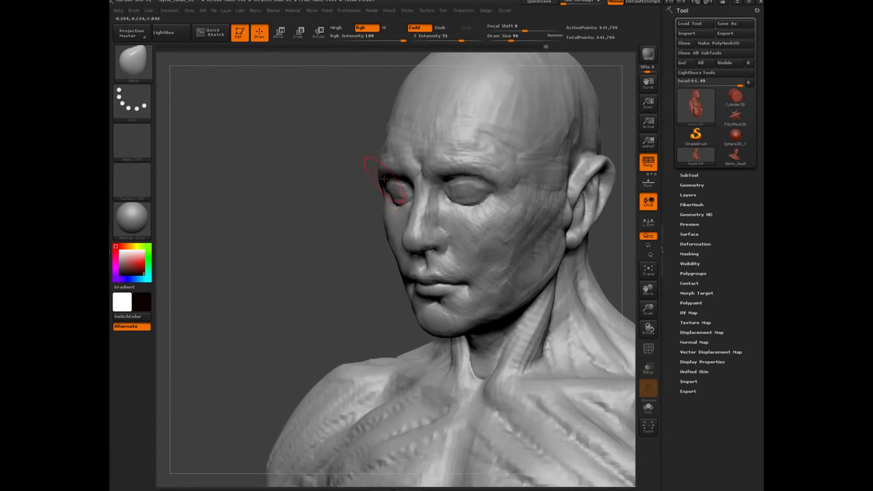
pyautogui.moveTo(380, 168); pyautogui.dragTo(380, 172)
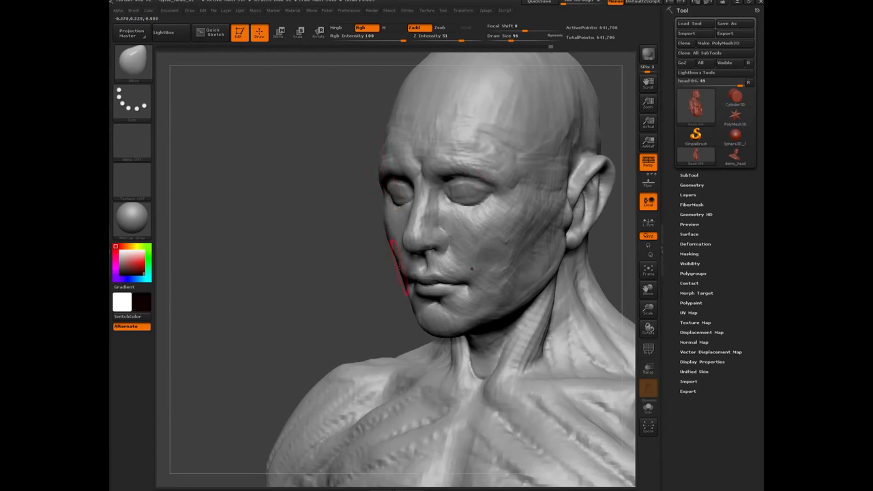
# Nudge the far cheek contour beside the mouth with the Move brush, and check the head from both sides and the front.
pyautogui.press('[')
pyautogui.press(']')
pyautogui.moveTo(400, 269); pyautogui.dragTo(403, 266)
pyautogui.moveTo(319, 285); pyautogui.dragTo(406, 279)
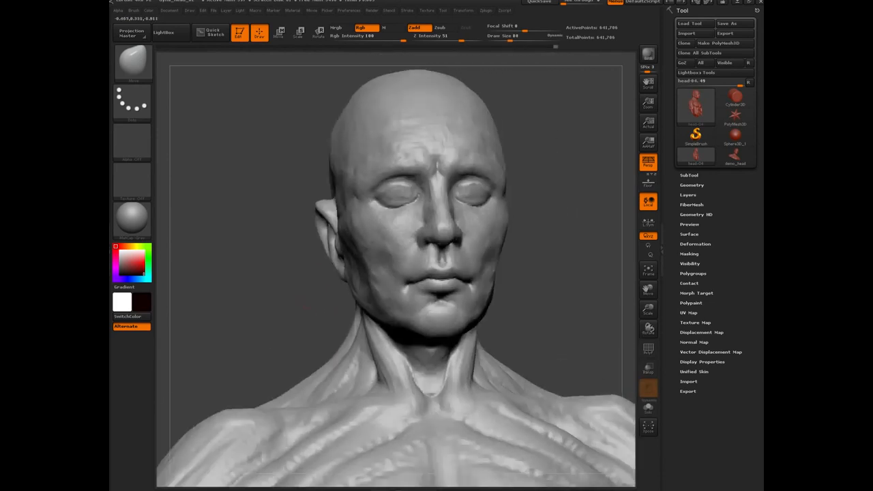
pyautogui.moveTo(570, 277)
pyautogui.mouseDown()
pyautogui.moveTo(539, 277)
pyautogui.moveTo(607, 274)
pyautogui.mouseUp()
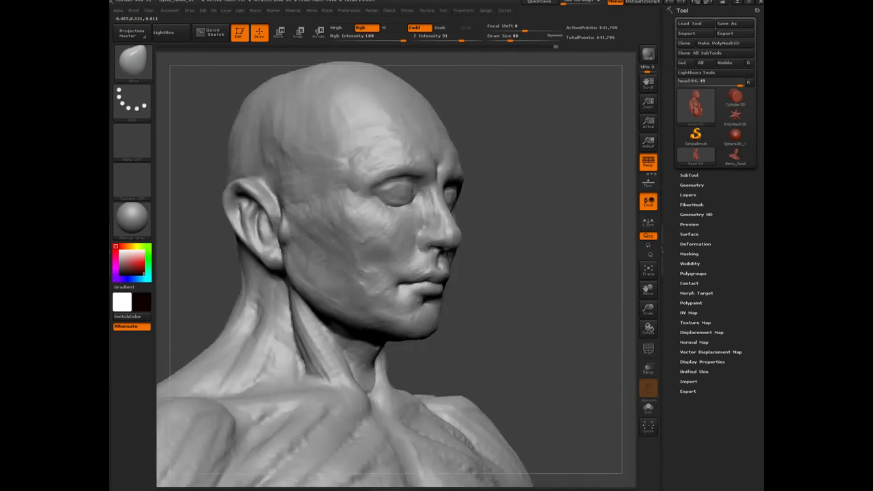
pyautogui.moveTo(399, 271); pyautogui.dragTo(307, 268)
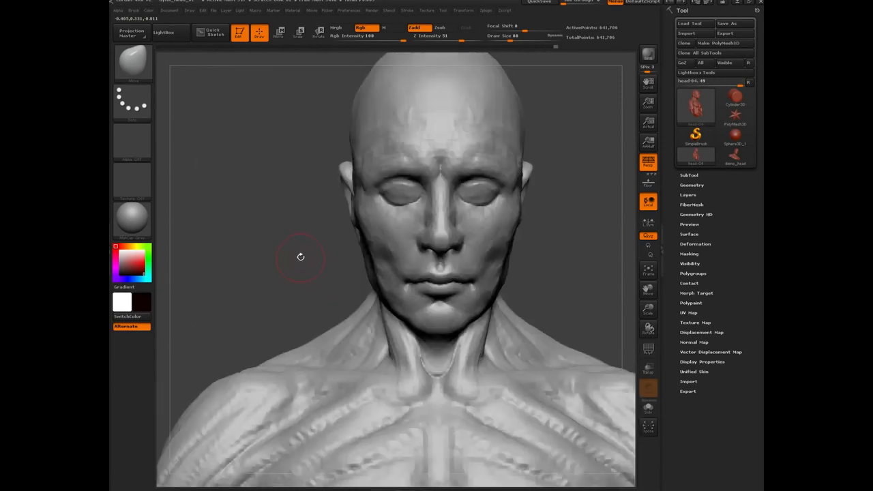
# Switch to ClayTubes and layer strokes over the temple and the side of the face in front of the ear.
pyautogui.press('b')
pyautogui.press('c')
pyautogui.press('t')
pyautogui.moveTo(279, 229); pyautogui.dragTo(351, 236)
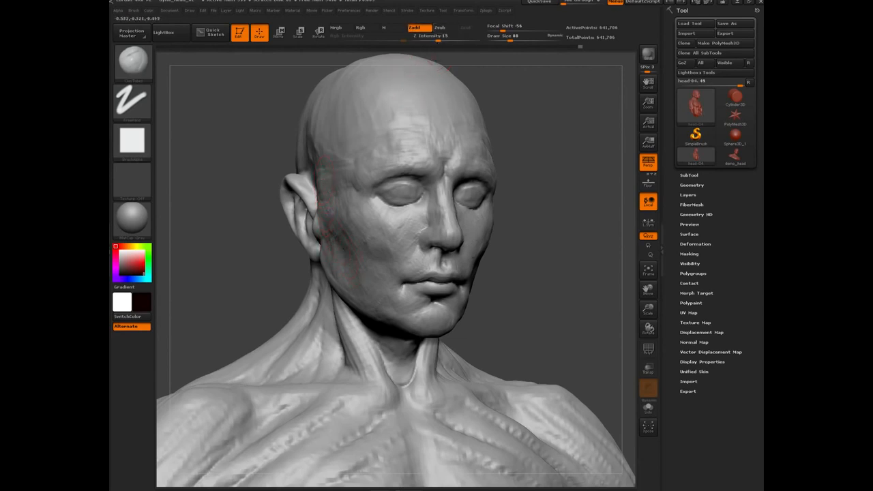
pyautogui.moveTo(220, 122)
pyautogui.mouseDown()
pyautogui.moveTo(324, 183)
pyautogui.moveTo(335, 146)
pyautogui.moveTo(334, 191)
pyautogui.mouseUp()
pyautogui.moveTo(318, 134); pyautogui.dragTo(317, 194)
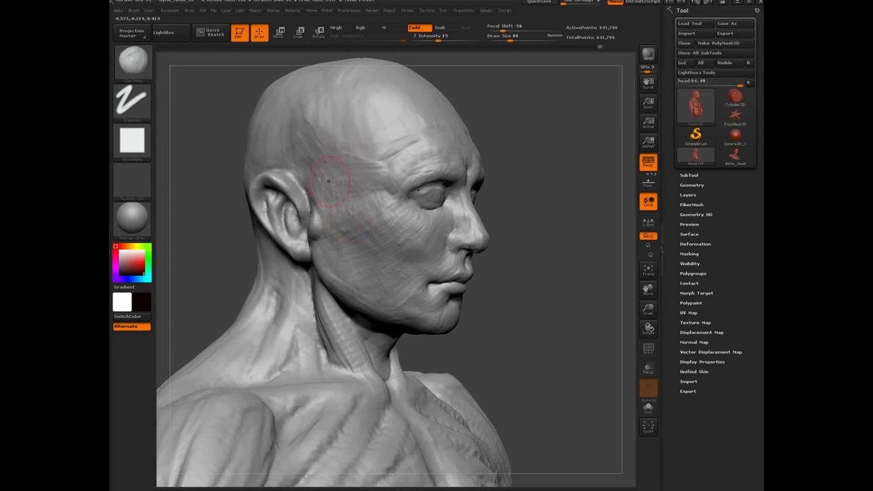
pyautogui.moveTo(322, 204)
pyautogui.mouseDown()
pyautogui.moveTo(313, 225)
pyautogui.moveTo(321, 202)
pyautogui.mouseUp()
pyautogui.moveTo(208, 249)
pyautogui.mouseDown()
pyautogui.moveTo(355, 260)
pyautogui.moveTo(333, 265)
pyautogui.mouseUp()
pyautogui.moveTo(352, 209)
pyautogui.mouseDown()
pyautogui.moveTo(339, 200)
pyautogui.moveTo(324, 236)
pyautogui.moveTo(318, 288)
pyautogui.mouseUp()
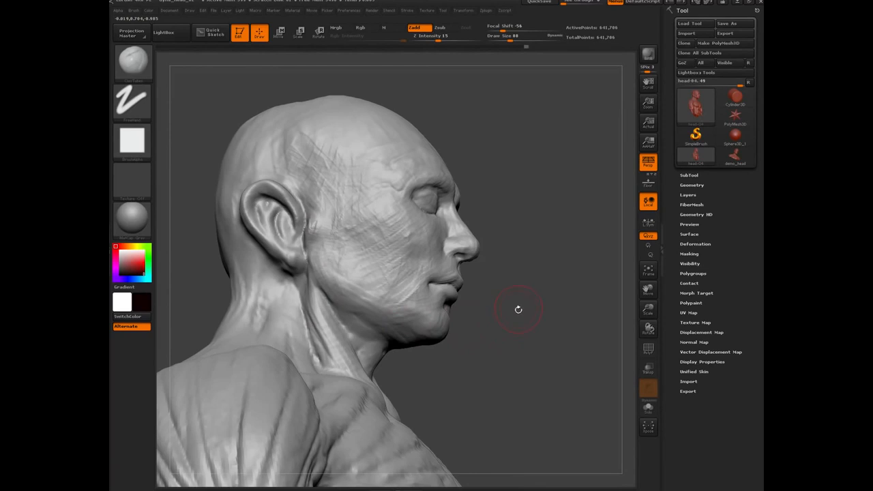
# Refine the cheek and mouth-corner area with ClayTubes at Draw Size 72, comparing front, three-quarter and low angles.
pyautogui.moveTo(518, 309); pyautogui.dragTo(416, 309)
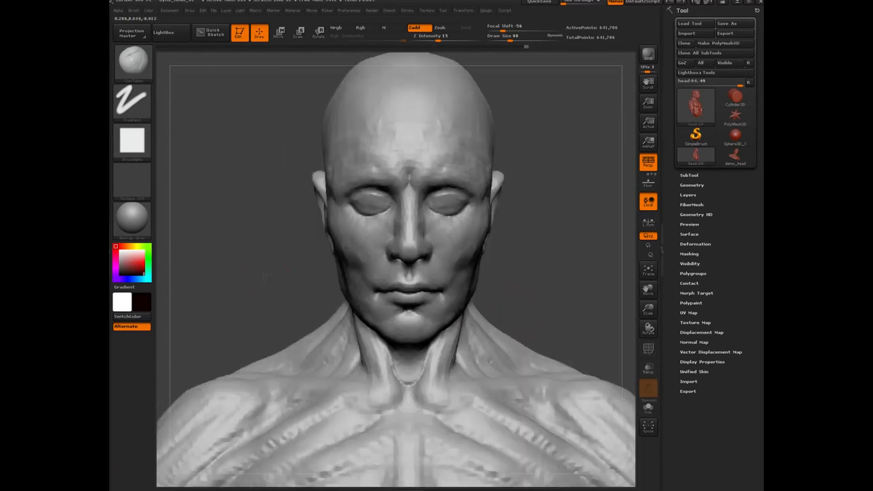
pyautogui.keyDown('alt'); pyautogui.moveTo(265, 275); pyautogui.dragTo(425, 240); pyautogui.keyUp('alt')
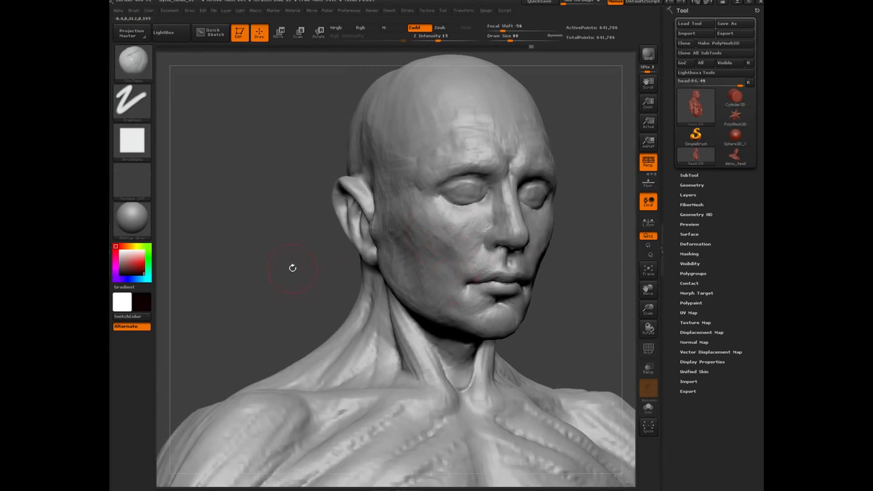
pyautogui.moveTo(290, 267)
pyautogui.mouseDown()
pyautogui.moveTo(282, 204)
pyautogui.moveTo(286, 265)
pyautogui.mouseUp()
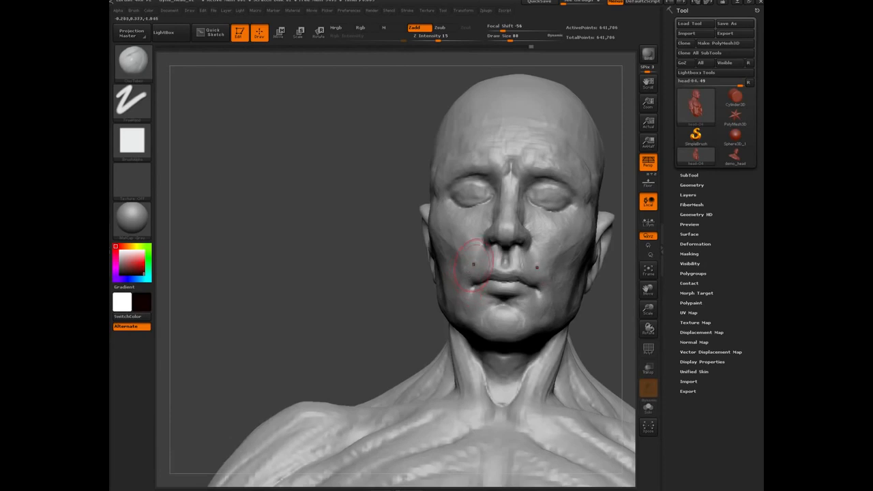
pyautogui.moveTo(364, 287); pyautogui.dragTo(409, 290)
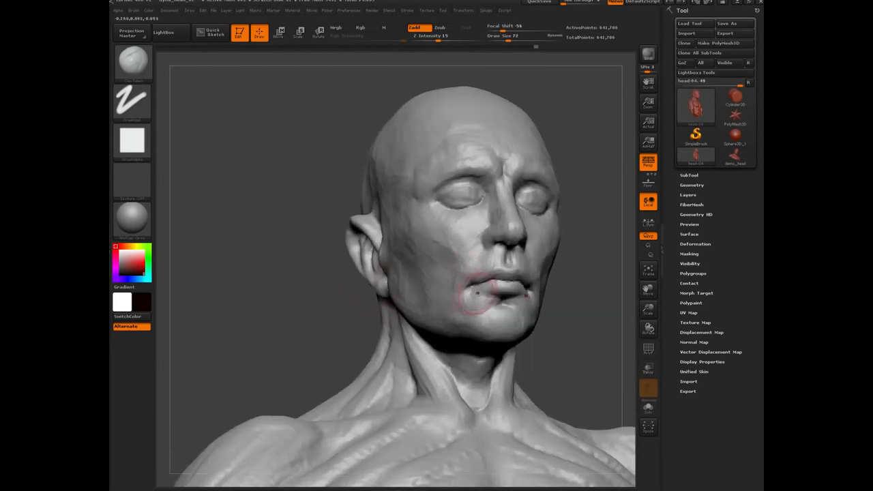
pyautogui.moveTo(478, 293)
pyautogui.mouseDown()
pyautogui.moveTo(493, 298)
pyautogui.moveTo(465, 289)
pyautogui.mouseUp()
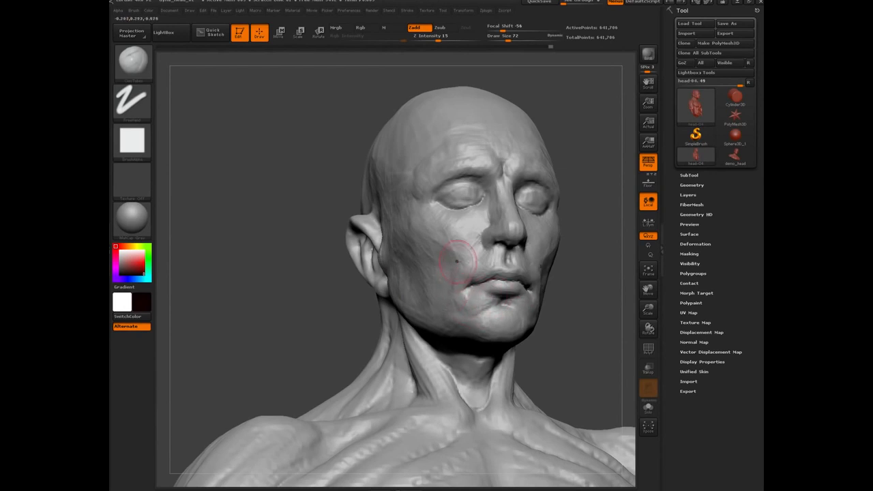
pyautogui.moveTo(318, 302); pyautogui.dragTo(284, 315)
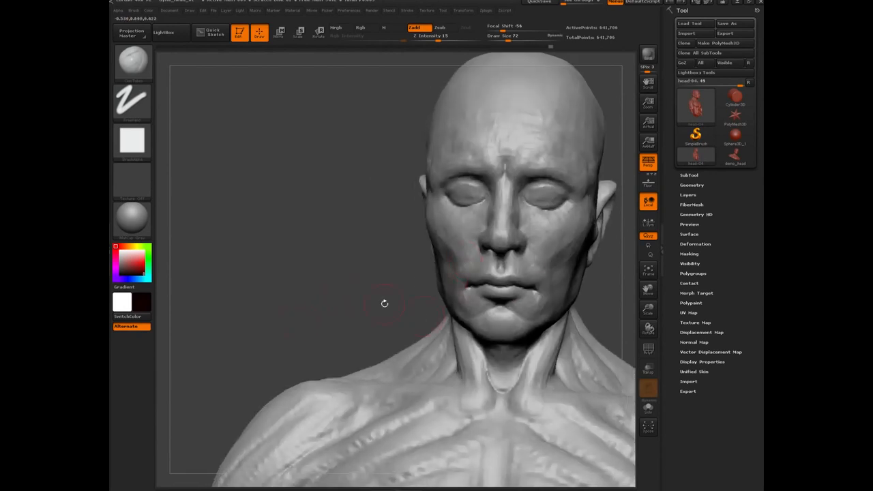
pyautogui.moveTo(385, 303); pyautogui.dragTo(448, 292)
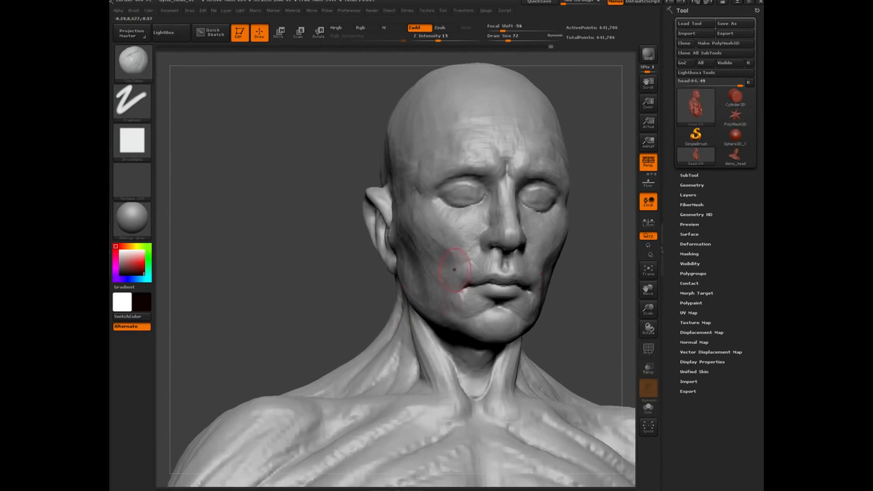
# Build up the jawline and chin below the mouth with ClayTubes from low angles, reducing Draw Size to 60.
pyautogui.moveTo(345, 286)
pyautogui.mouseDown()
pyautogui.moveTo(456, 298)
pyautogui.moveTo(469, 322)
pyautogui.mouseUp()
pyautogui.moveTo(332, 329); pyautogui.dragTo(464, 314)
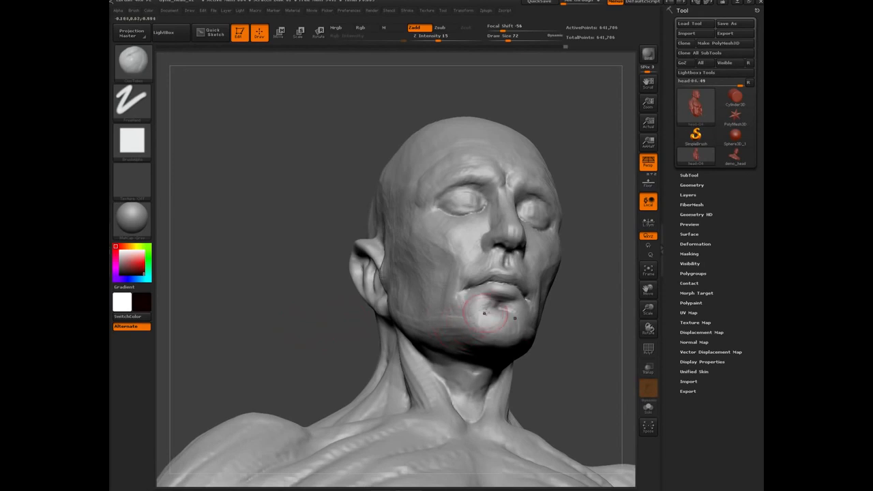
pyautogui.moveTo(310, 328); pyautogui.dragTo(409, 320)
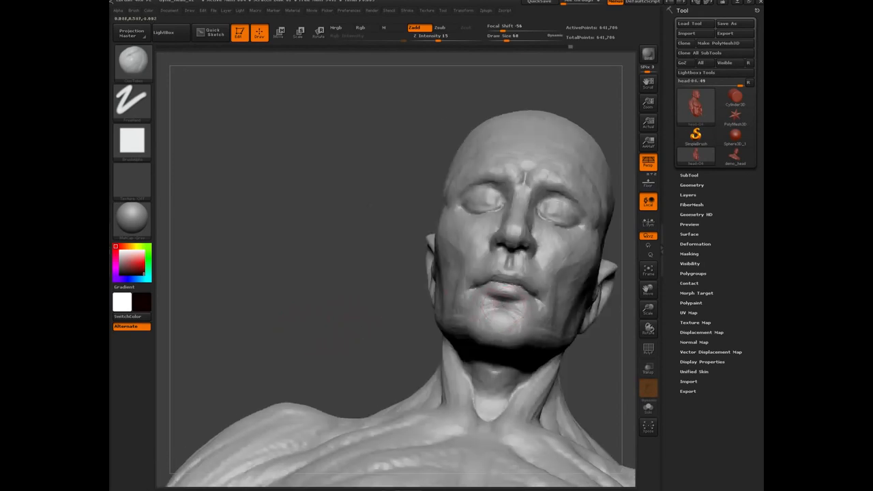
pyautogui.moveTo(355, 306); pyautogui.dragTo(478, 318)
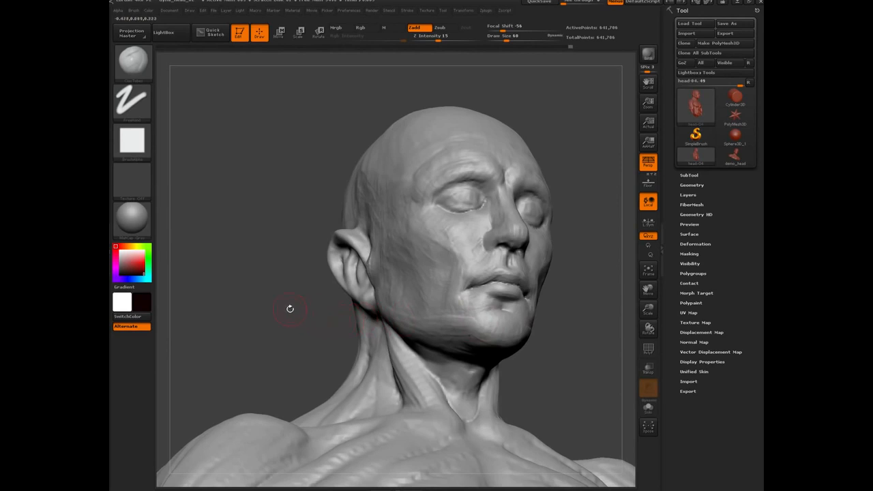
# Refine the cheek in front of the ear and the jawline with ClayTubes, raising Draw Size to 72.
pyautogui.moveTo(289, 308); pyautogui.dragTo(457, 321)
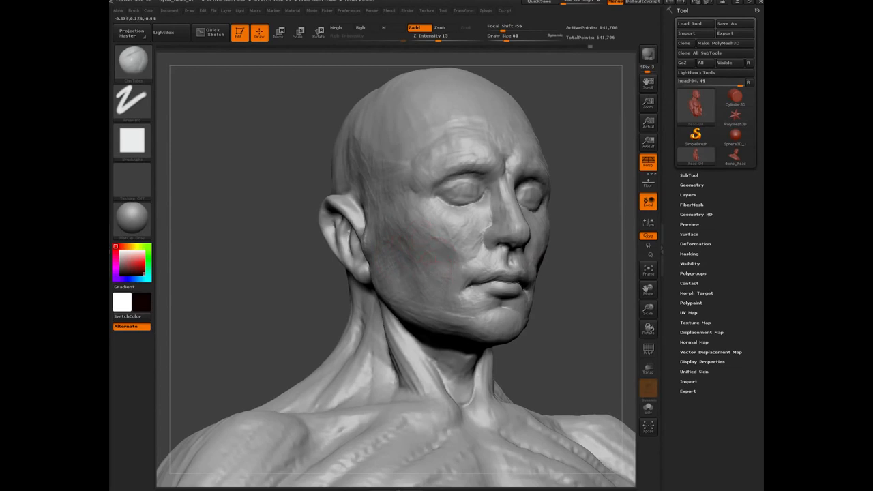
pyautogui.moveTo(300, 305)
pyautogui.mouseDown()
pyautogui.moveTo(311, 268)
pyautogui.moveTo(353, 209)
pyautogui.mouseUp()
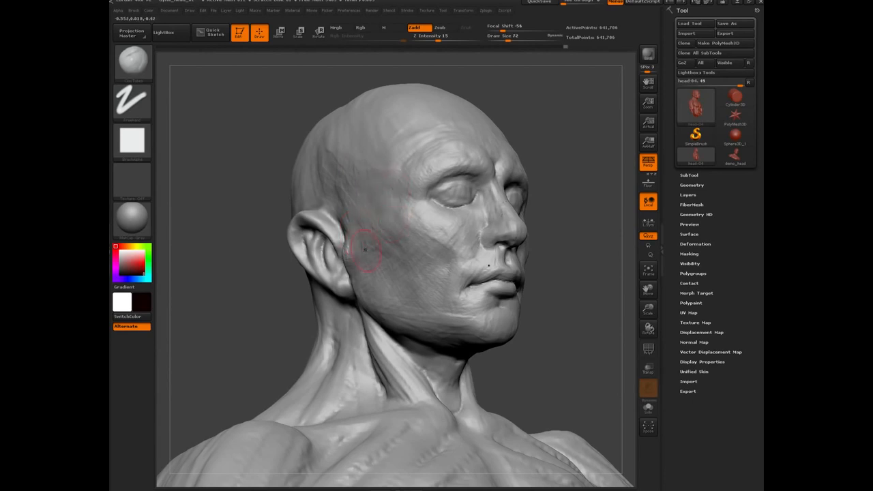
pyautogui.moveTo(278, 296); pyautogui.dragTo(380, 247)
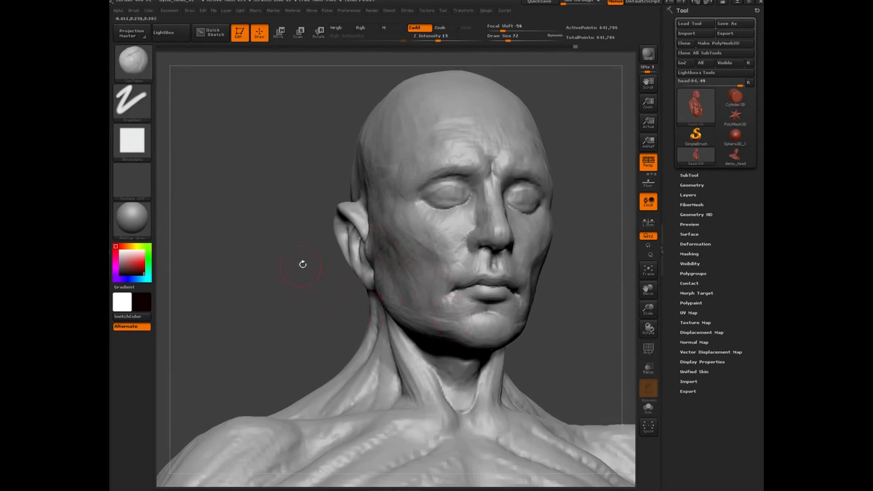
pyautogui.moveTo(302, 264); pyautogui.dragTo(279, 256)
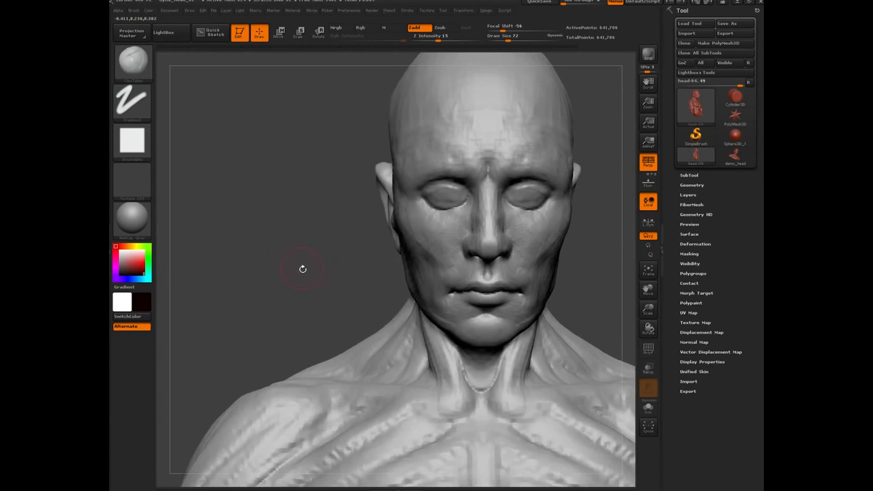
# Examine the head against the whole torso from the front and both three-quarter angles to judge its proportions.
pyautogui.moveTo(302, 264)
pyautogui.keyDown('alt'); pyautogui.mouseDown()
pyautogui.moveTo(307, 240)
pyautogui.moveTo(314, 254)
pyautogui.moveTo(249, 240)
pyautogui.moveTo(290, 236)
pyautogui.moveTo(300, 228)
pyautogui.moveTo(287, 210)
pyautogui.moveTo(417, 185)
pyautogui.mouseUp(); pyautogui.keyUp('alt')
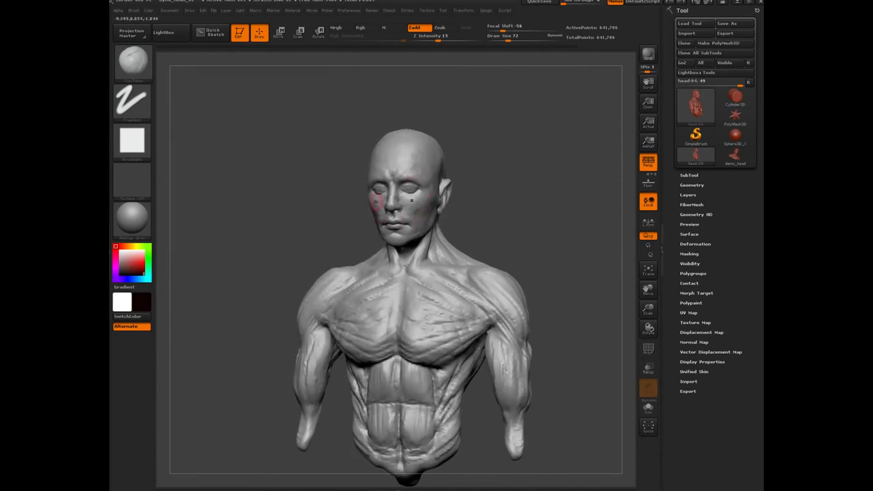
pyautogui.moveTo(302, 212); pyautogui.dragTo(360, 201)
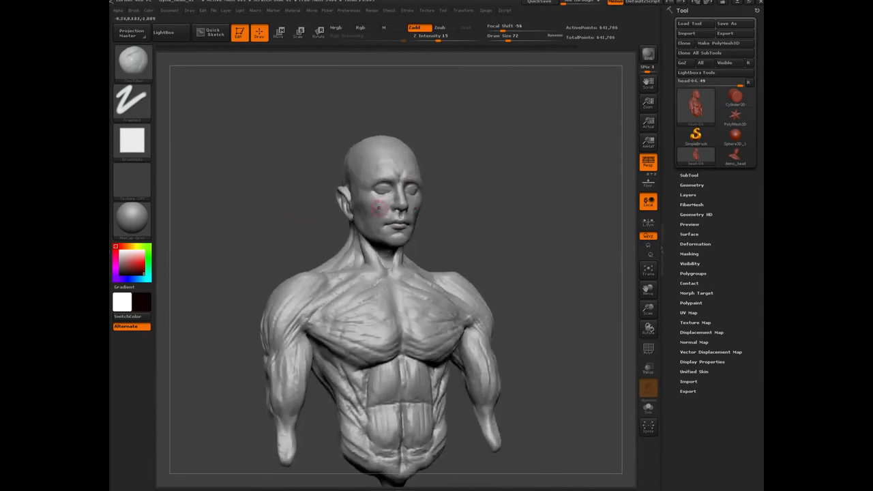
pyautogui.moveTo(286, 220); pyautogui.dragTo(368, 211)
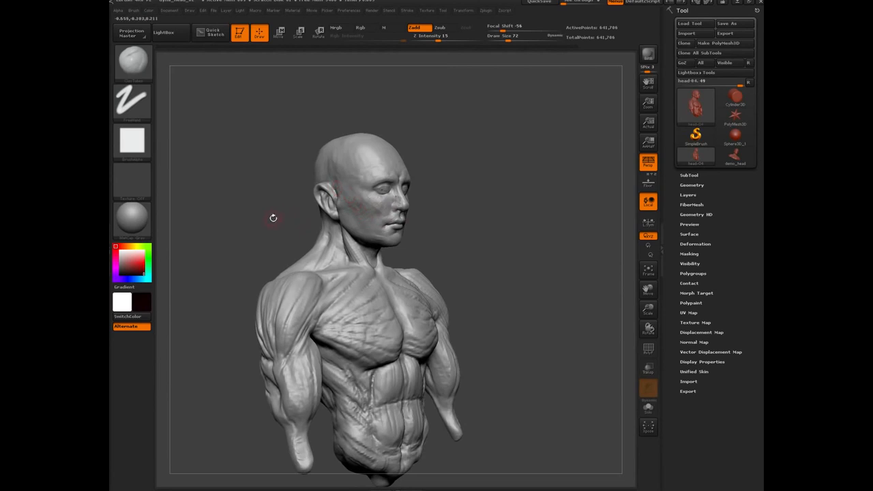
pyautogui.moveTo(267, 222); pyautogui.dragTo(232, 226)
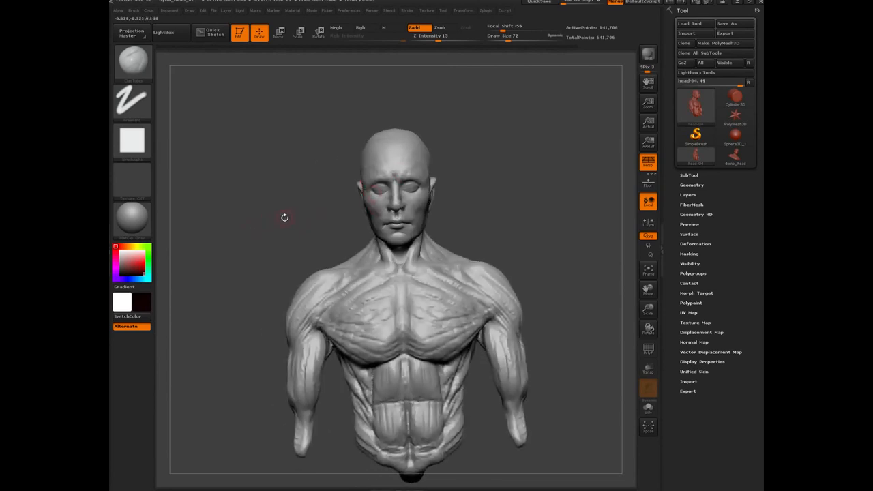
pyautogui.moveTo(285, 217); pyautogui.dragTo(280, 237)
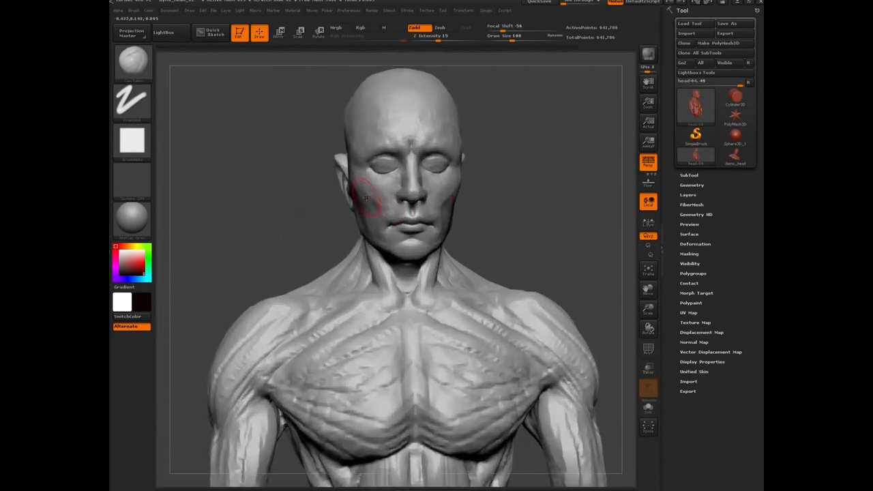
pyautogui.press('ctrl')
pyautogui.moveTo(266, 239); pyautogui.dragTo(284, 249)
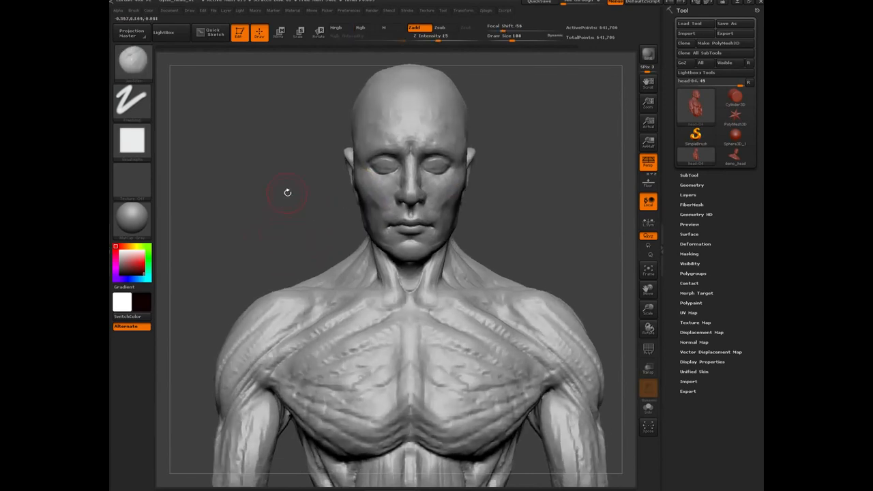
pyautogui.moveTo(289, 192); pyautogui.dragTo(308, 193)
# Smooth the cheek, jaw and side of the face on the figure's right half only.
pyautogui.press('shift')
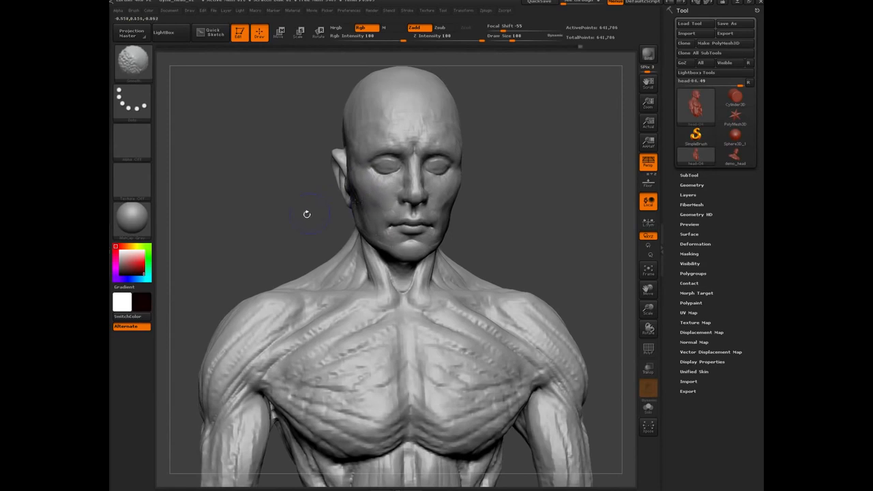
pyautogui.moveTo(287, 218); pyautogui.dragTo(345, 219)
pyautogui.press('shift')
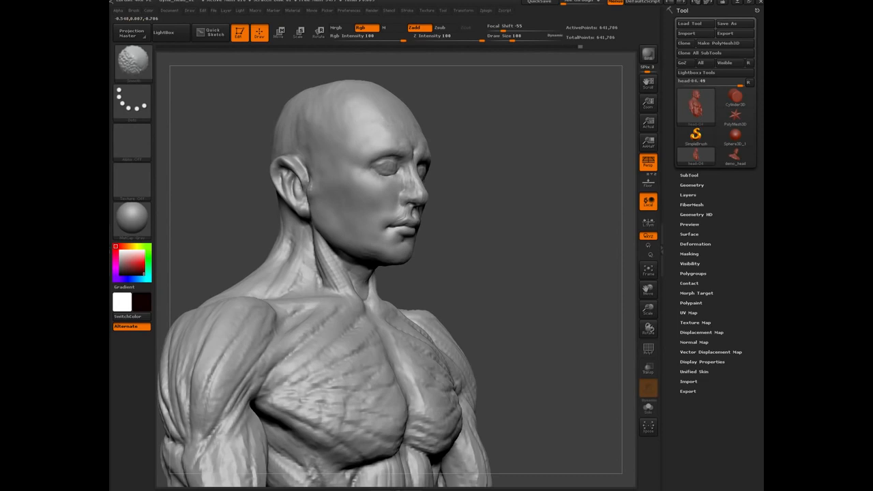
pyautogui.press('shift')
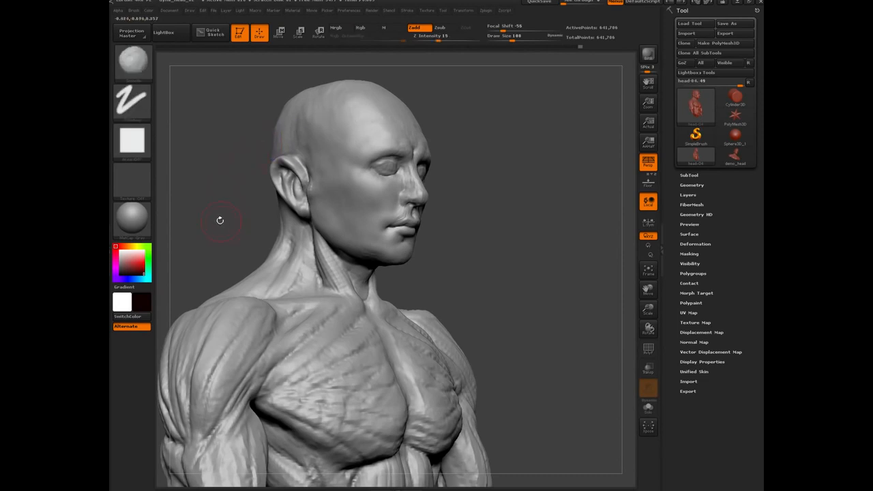
pyautogui.keyDown('shift'); pyautogui.moveTo(213, 223); pyautogui.dragTo(275, 228); pyautogui.keyUp('shift')
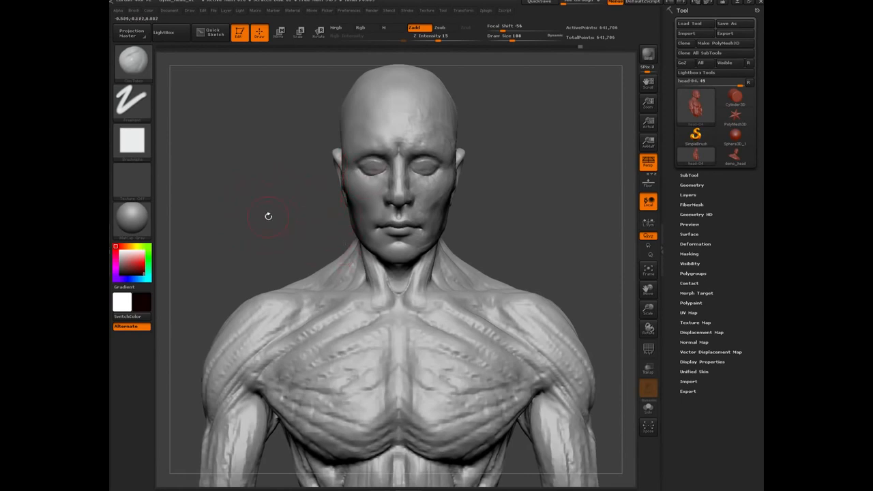
pyautogui.moveTo(259, 211); pyautogui.dragTo(280, 196)
pyautogui.keyDown('shift'); pyautogui.moveTo(350, 185); pyautogui.dragTo(349, 193); pyautogui.keyUp('shift')
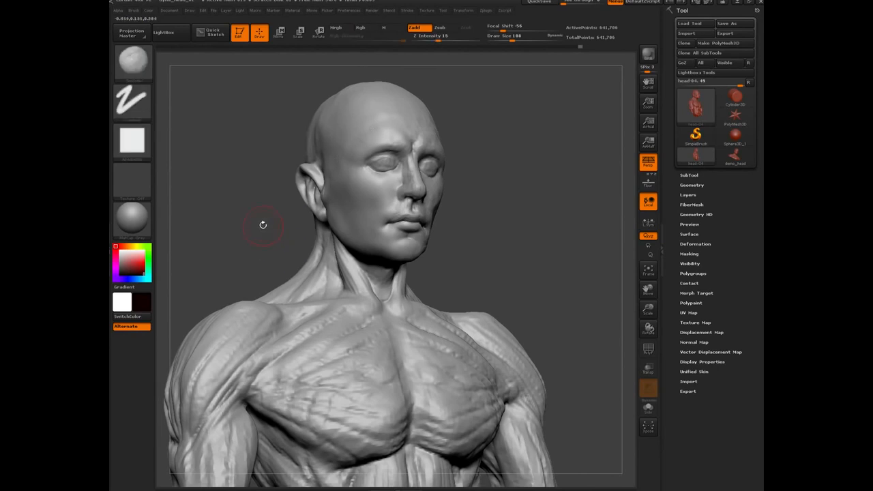
# Smooth the forehead and temple on the figure's right half.
pyautogui.moveTo(260, 225); pyautogui.dragTo(248, 224)
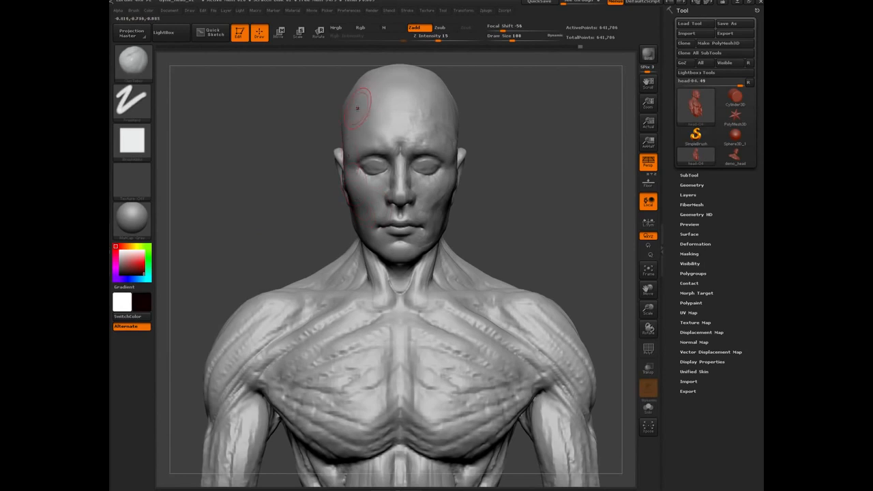
pyautogui.press('shift')
pyautogui.keyDown('shift'); pyautogui.moveTo(367, 116); pyautogui.dragTo(369, 113); pyautogui.keyUp('shift')
pyautogui.keyDown('alt'); pyautogui.moveTo(253, 167); pyautogui.dragTo(274, 355); pyautogui.keyUp('alt')
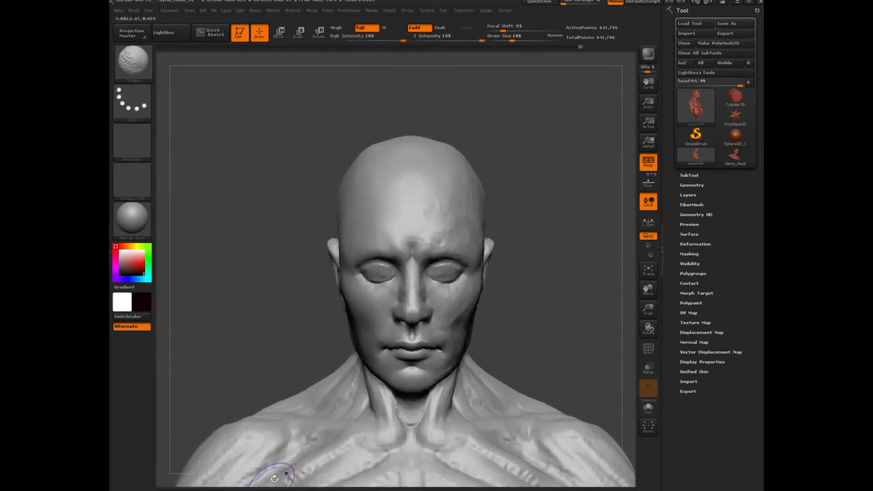
# Display the polygon wireframe to inspect the mesh while smoothing the upper skull, and hide it again.
pyautogui.hotkey('shift', 'f')
pyautogui.moveTo(265, 269)
pyautogui.mouseDown()
pyautogui.moveTo(270, 260)
pyautogui.moveTo(369, 253)
pyautogui.mouseUp()
pyautogui.moveTo(252, 219); pyautogui.dragTo(280, 251)
pyautogui.keyDown('alt'); pyautogui.moveTo(225, 160); pyautogui.dragTo(240, 218); pyautogui.keyUp('alt')
pyautogui.press('shift')
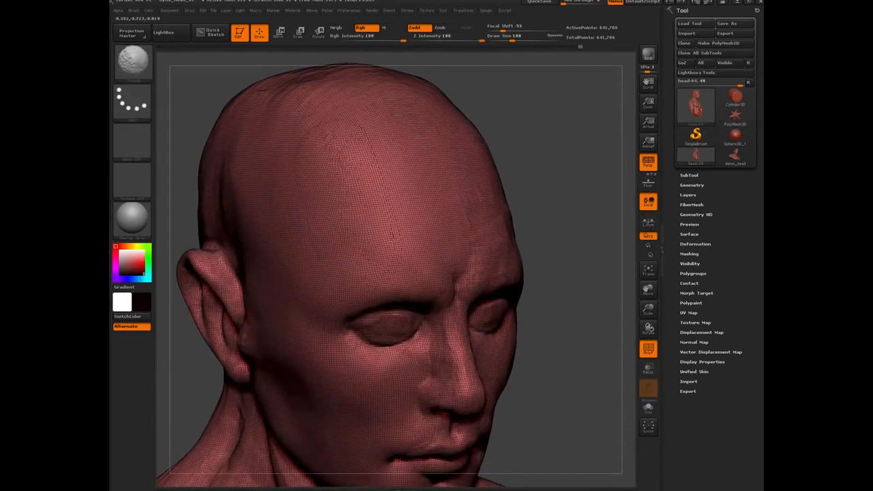
pyautogui.keyDown('shift'); pyautogui.moveTo(335, 150); pyautogui.dragTo(339, 180); pyautogui.keyUp('shift')
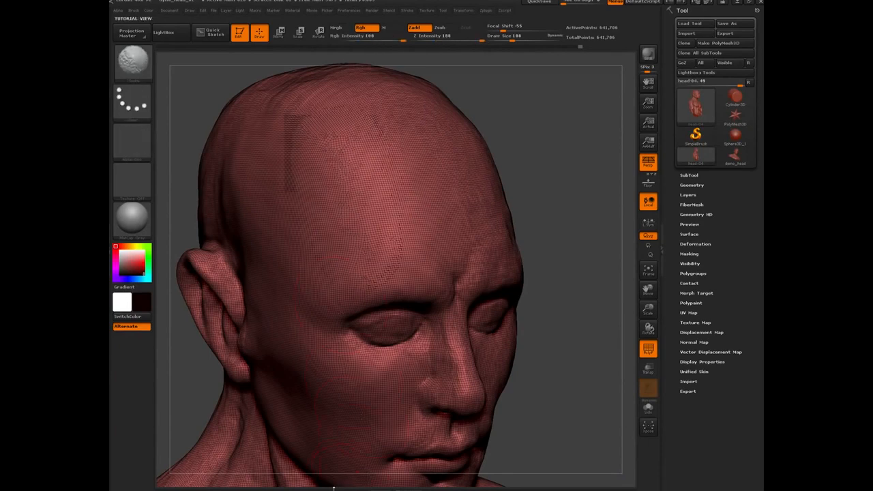
pyautogui.hotkey('shift', 'f')
pyautogui.hotkey('shift', 'f')
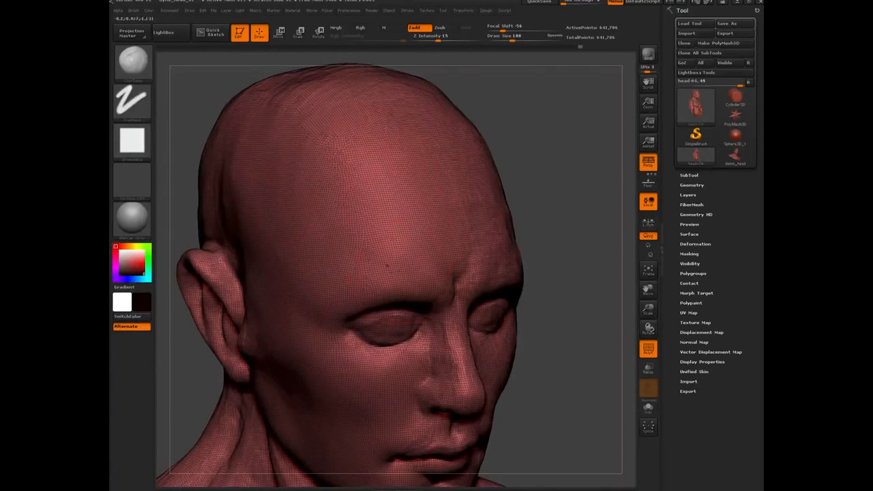
pyautogui.moveTo(566, 150); pyautogui.dragTo(216, 400)
pyautogui.keyDown('alt'); pyautogui.moveTo(580, 294); pyautogui.dragTo(568, 233); pyautogui.keyUp('alt')
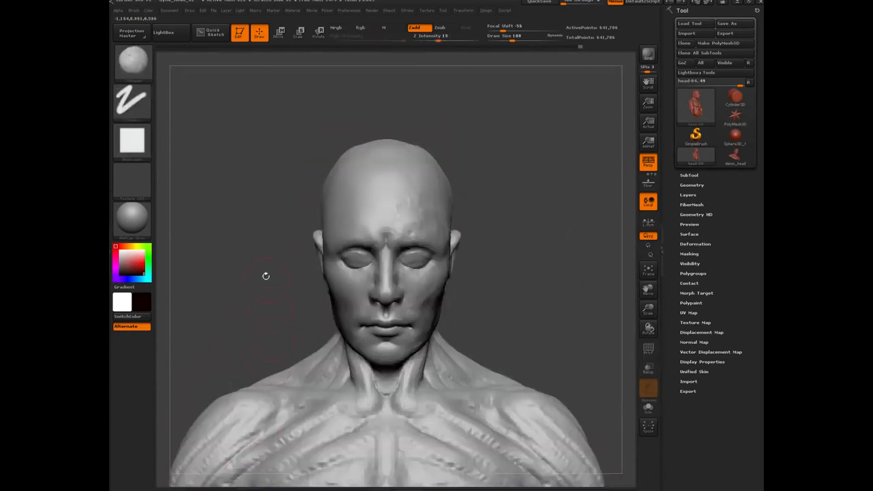
# Reduce Draw Size to 64 and smooth the eye and brow on the figure's right half.
pyautogui.moveTo(228, 273)
pyautogui.mouseDown()
pyautogui.moveTo(290, 290)
pyautogui.moveTo(213, 314)
pyautogui.mouseUp()
pyautogui.moveTo(219, 264); pyautogui.dragTo(261, 261)
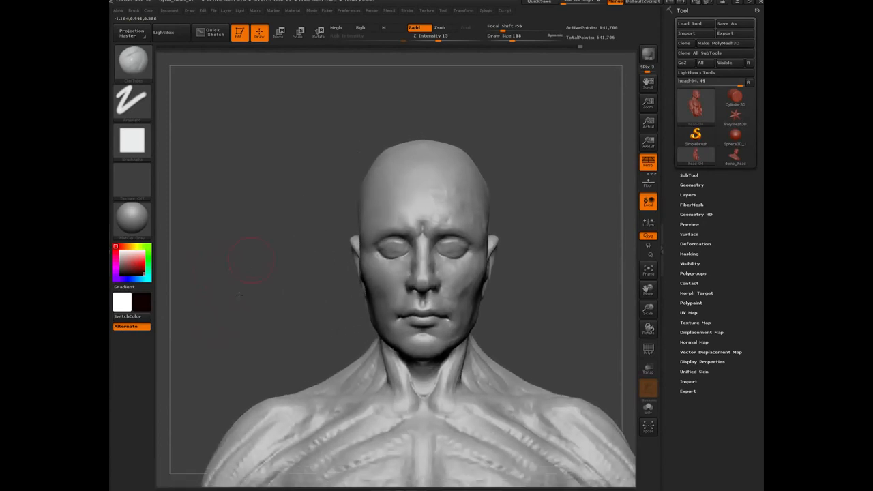
pyautogui.moveTo(240, 292)
pyautogui.keyDown('alt'); pyautogui.mouseDown()
pyautogui.moveTo(251, 314)
pyautogui.moveTo(285, 198)
pyautogui.mouseUp(); pyautogui.keyUp('alt')
pyautogui.press('[')
pyautogui.press('[')
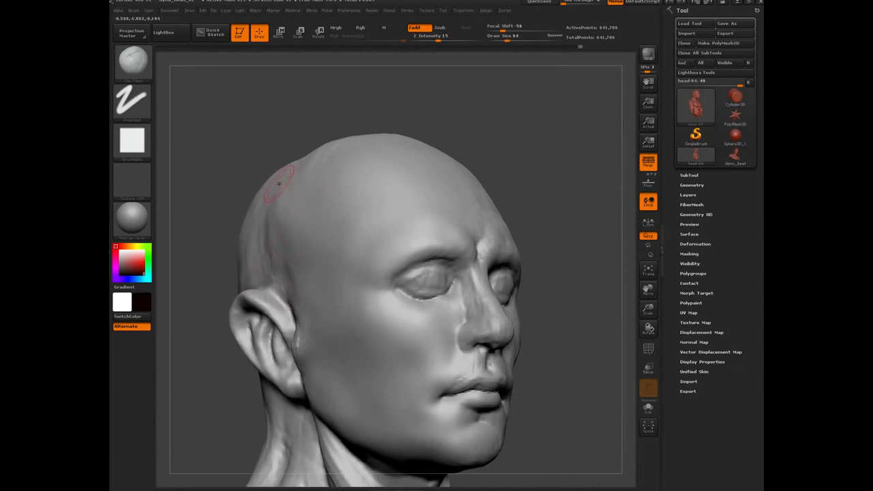
pyautogui.moveTo(240, 119); pyautogui.dragTo(271, 164)
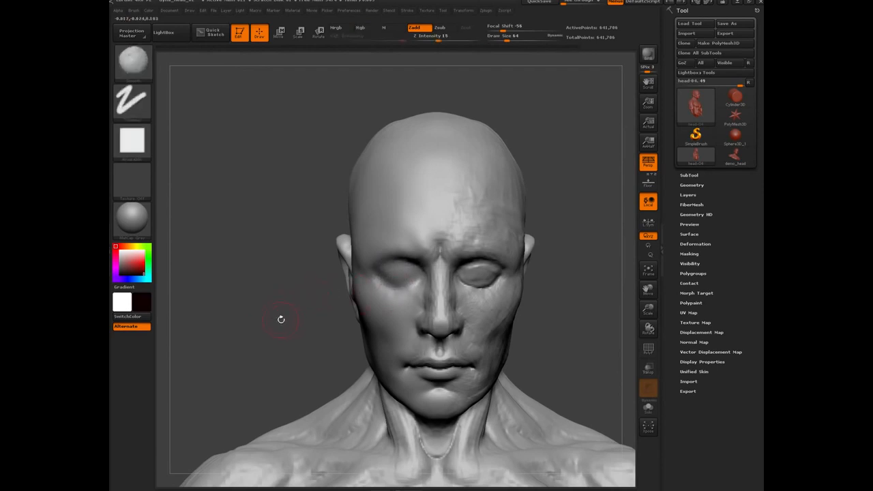
pyautogui.moveTo(283, 315); pyautogui.dragTo(354, 308)
pyautogui.moveTo(283, 300); pyautogui.dragTo(277, 301)
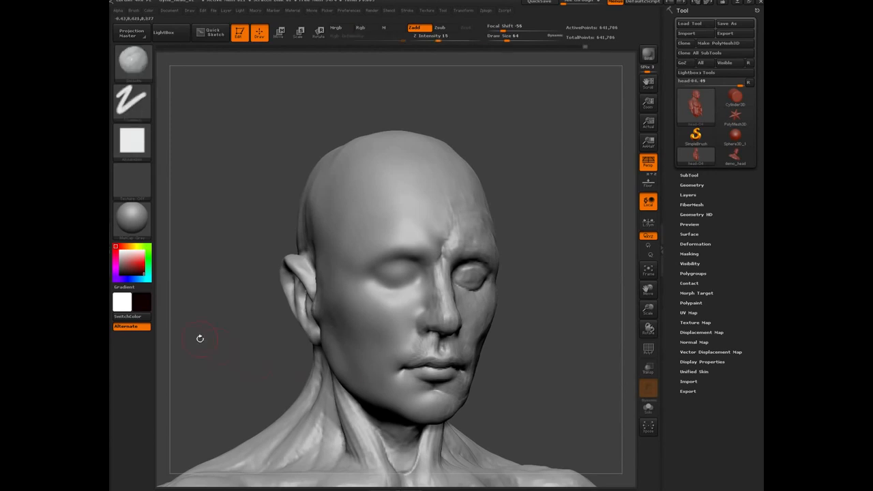
# Mask the figure's left half of the head, smooth the unmasked half up to the facial midline, and clear the mask.
pyautogui.keyDown('shift'); pyautogui.moveTo(199, 337); pyautogui.dragTo(234, 230); pyautogui.keyUp('shift')
pyautogui.keyDown('ctrl'); pyautogui.moveTo(437, 72); pyautogui.dragTo(571, 454); pyautogui.keyUp('ctrl')
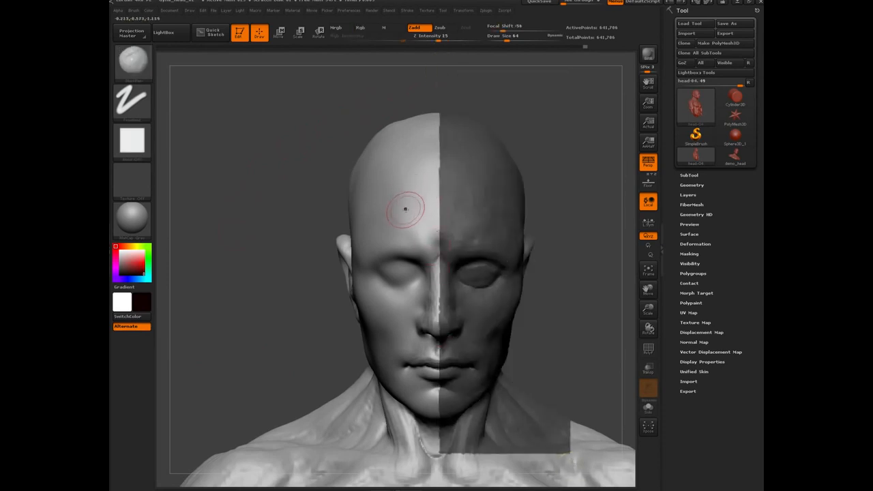
pyautogui.moveTo(406, 209)
pyautogui.mouseDown()
pyautogui.moveTo(417, 185)
pyautogui.moveTo(412, 205)
pyautogui.mouseUp()
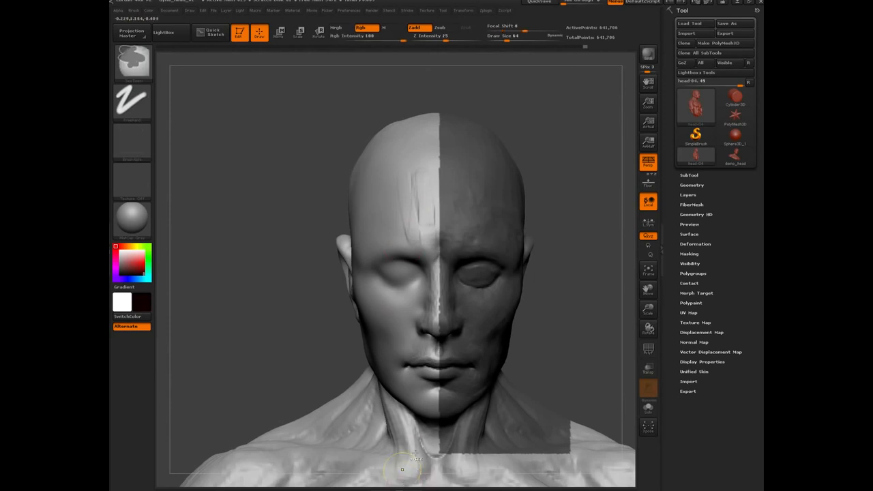
pyautogui.hotkey('ctrl', 'z')
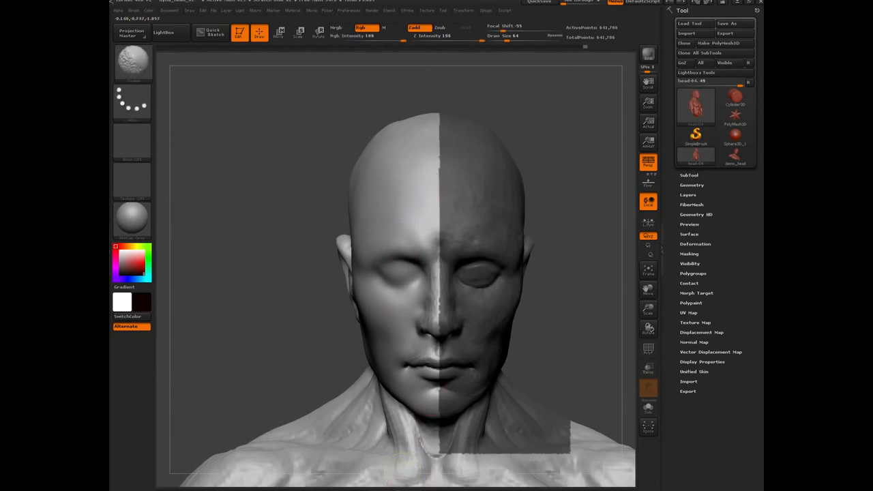
pyautogui.moveTo(437, 401)
pyautogui.keyDown('shift'); pyautogui.mouseDown()
pyautogui.moveTo(426, 373)
pyautogui.moveTo(435, 403)
pyautogui.mouseUp(); pyautogui.keyUp('shift')
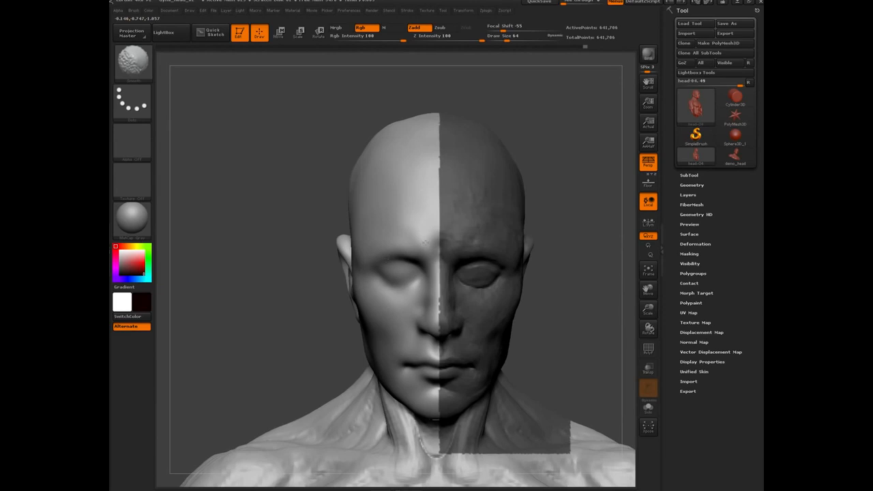
pyautogui.keyDown('ctrl'); pyautogui.moveTo(264, 251); pyautogui.dragTo(266, 199); pyautogui.keyUp('ctrl')
# Compare the smoothed half of the face with the detailed half from front, side and three-quarter angles.
pyautogui.moveTo(233, 321)
pyautogui.mouseDown()
pyautogui.moveTo(191, 320)
pyautogui.moveTo(236, 320)
pyautogui.moveTo(228, 325)
pyautogui.mouseUp()
pyautogui.moveTo(256, 353); pyautogui.dragTo(238, 310)
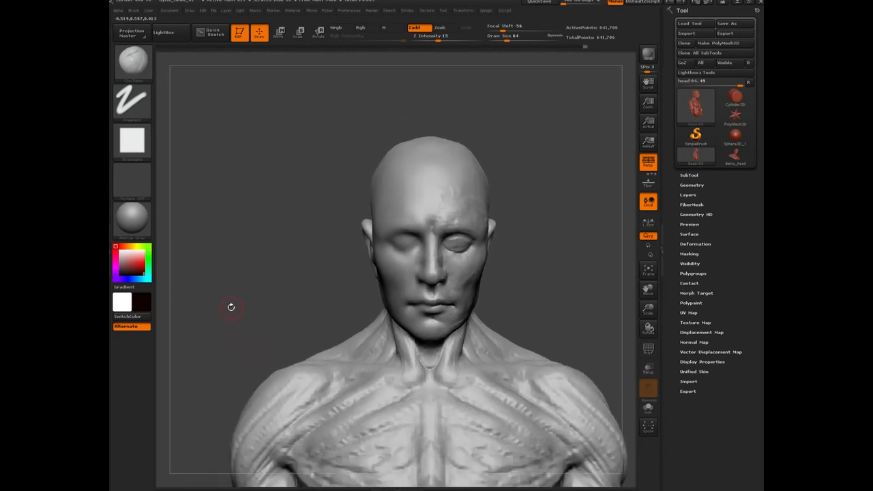
pyautogui.moveTo(255, 297)
pyautogui.keyDown('alt'); pyautogui.mouseDown()
pyautogui.moveTo(229, 229)
pyautogui.moveTo(297, 224)
pyautogui.moveTo(269, 258)
pyautogui.moveTo(297, 253)
pyautogui.moveTo(271, 249)
pyautogui.moveTo(441, 286)
pyautogui.mouseUp(); pyautogui.keyUp('alt')
pyautogui.moveTo(479, 312); pyautogui.dragTo(413, 283)
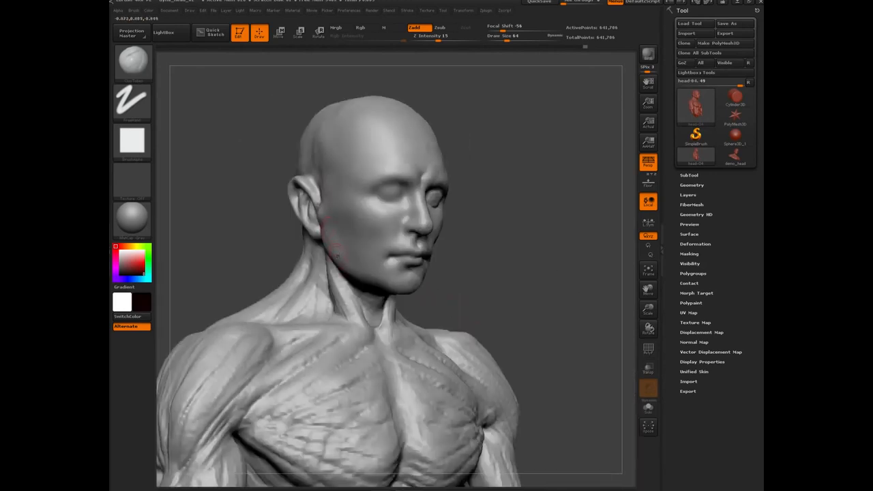
pyautogui.moveTo(238, 240); pyautogui.dragTo(390, 150)
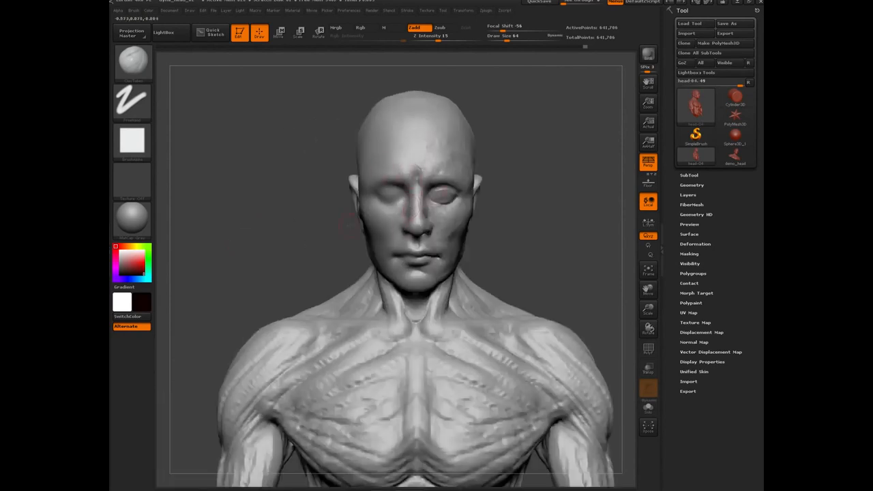
pyautogui.moveTo(299, 253); pyautogui.dragTo(457, 202)
pyautogui.moveTo(290, 261); pyautogui.dragTo(262, 260)
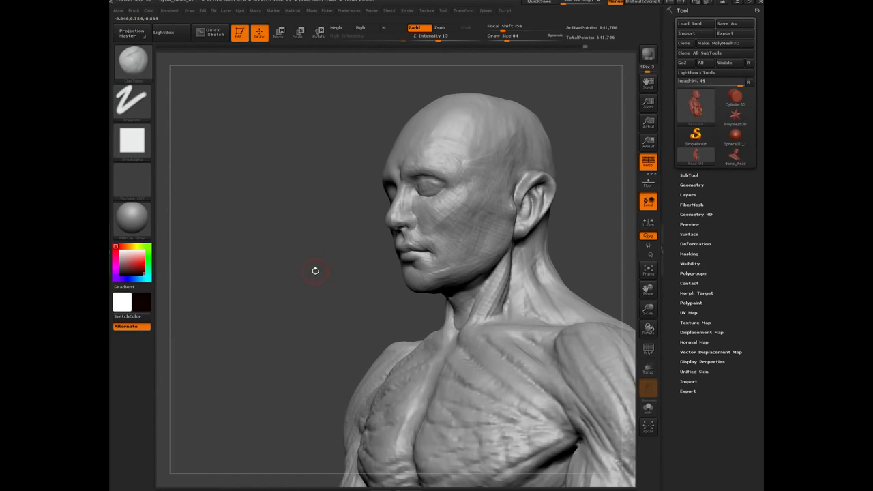
pyautogui.moveTo(313, 269); pyautogui.dragTo(323, 235)
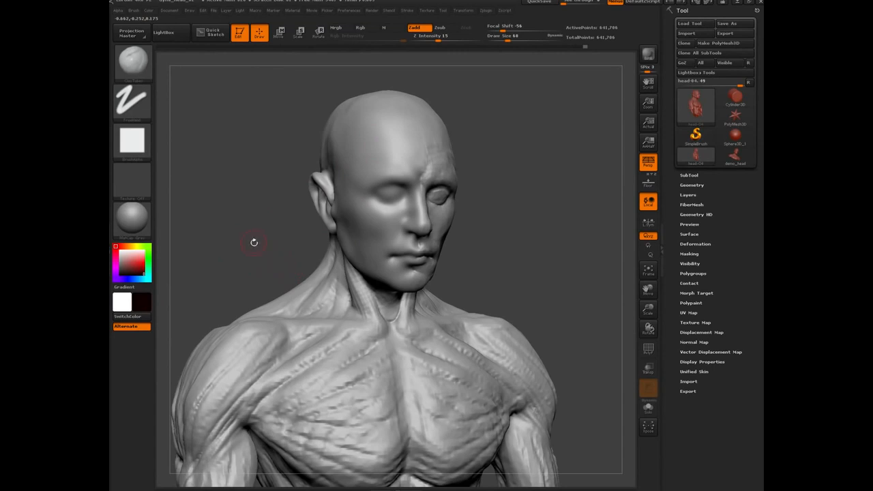
pyautogui.moveTo(253, 236); pyautogui.dragTo(274, 265)
pyautogui.moveTo(272, 245); pyautogui.dragTo(344, 247)
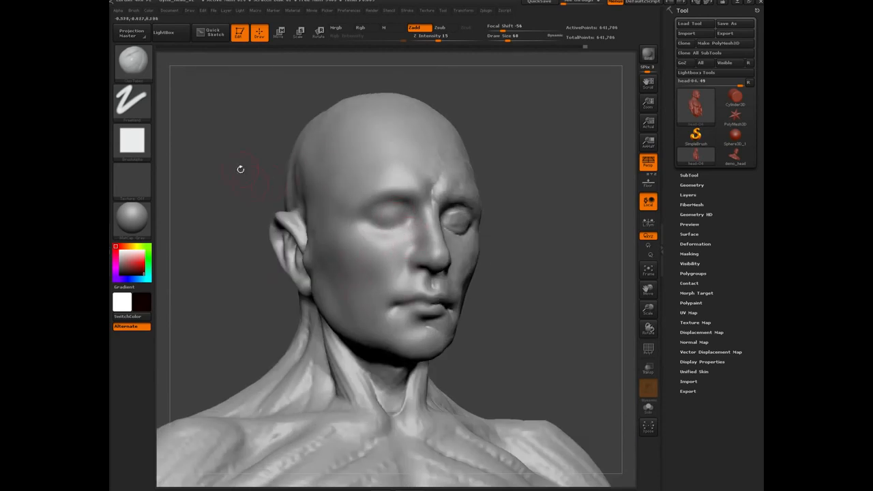
# With the Dam_Standard brush, try carving creases under the eye, along the nasolabial fold and down the cheek on the figure's smoothed right half.
pyautogui.moveTo(230, 152); pyautogui.dragTo(408, 276)
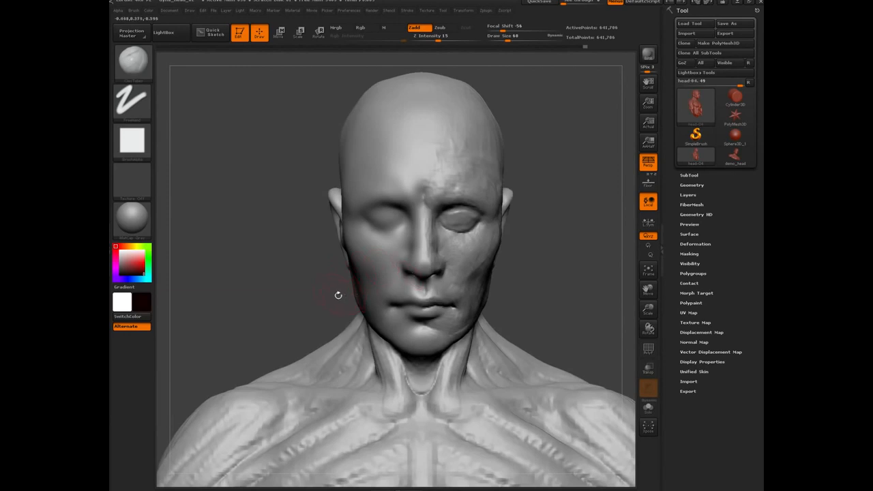
pyautogui.press('b')
pyautogui.press('d')
pyautogui.press('s')
pyautogui.moveTo(259, 223)
pyautogui.mouseDown()
pyautogui.moveTo(265, 214)
pyautogui.moveTo(406, 246)
pyautogui.moveTo(395, 286)
pyautogui.mouseUp()
pyautogui.moveTo(372, 225)
pyautogui.mouseDown()
pyautogui.moveTo(402, 233)
pyautogui.moveTo(357, 231)
pyautogui.mouseUp()
pyautogui.moveTo(269, 274); pyautogui.dragTo(398, 195)
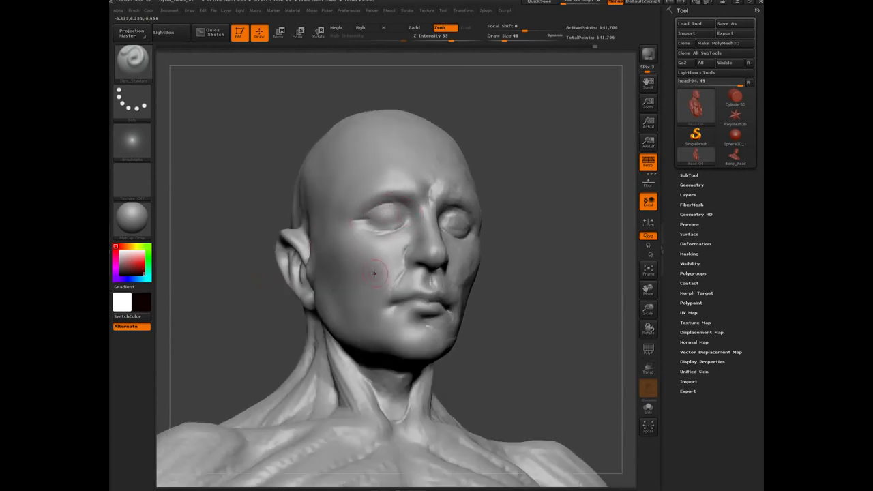
pyautogui.moveTo(336, 265); pyautogui.dragTo(357, 303)
pyautogui.moveTo(254, 341)
pyautogui.mouseDown()
pyautogui.moveTo(236, 350)
pyautogui.moveTo(244, 311)
pyautogui.mouseUp()
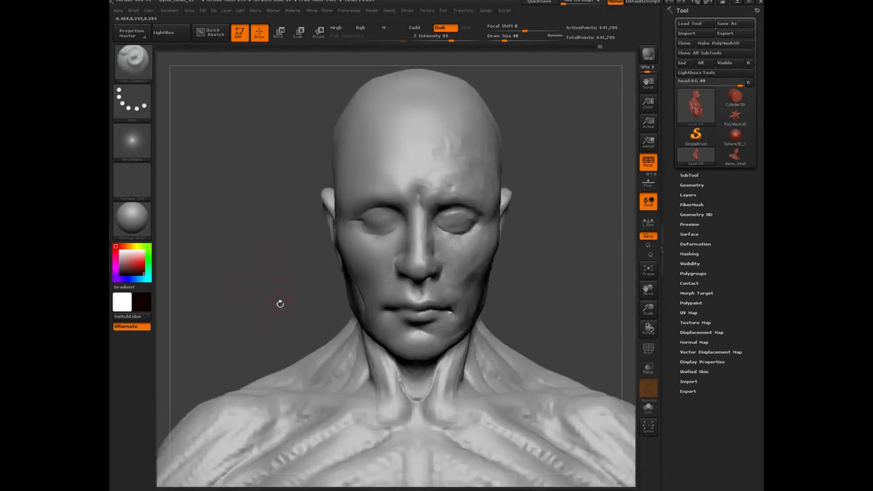
pyautogui.moveTo(247, 273); pyautogui.dragTo(256, 303)
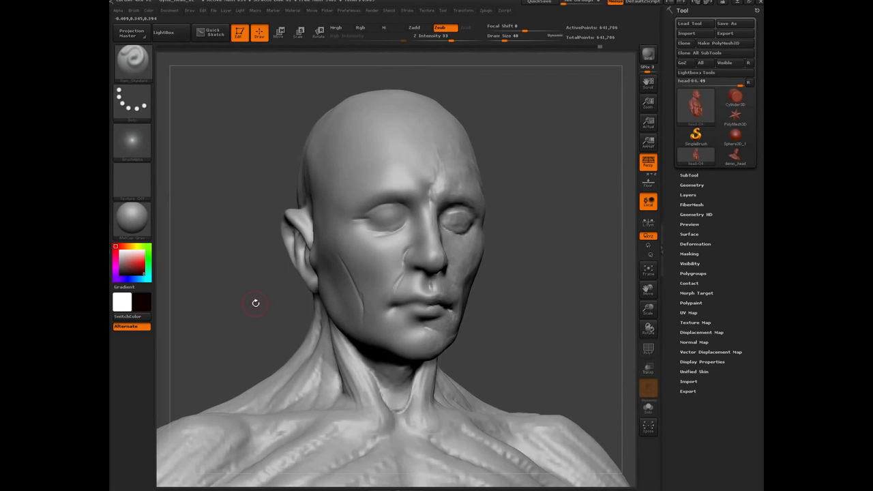
# Set up the Inflat brush with Z Intensity 5, the Spray stroke and the scattered-dot Alpha 23.
pyautogui.press('b')
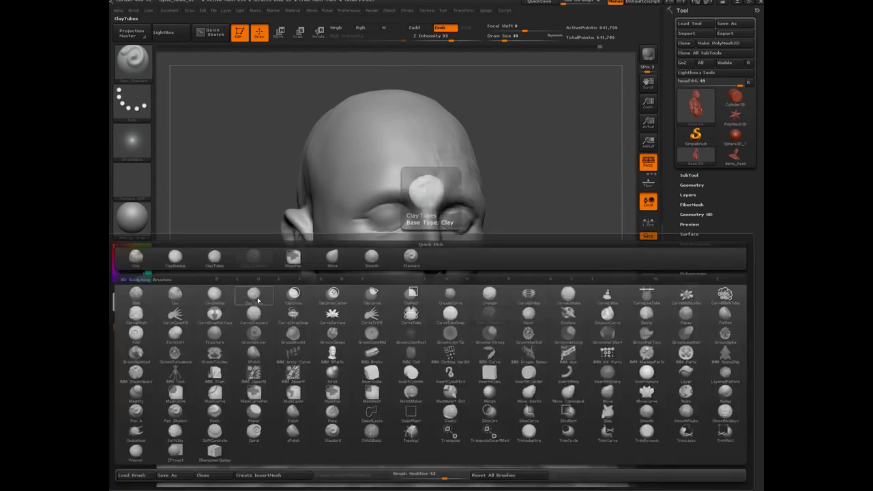
pyautogui.click(259, 290)
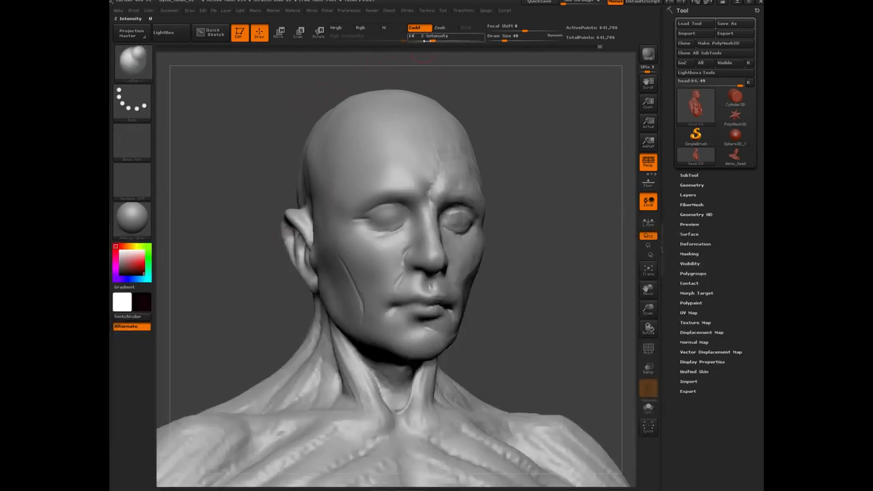
pyautogui.click(430, 39)
pyautogui.write('5')
pyautogui.press('Return')
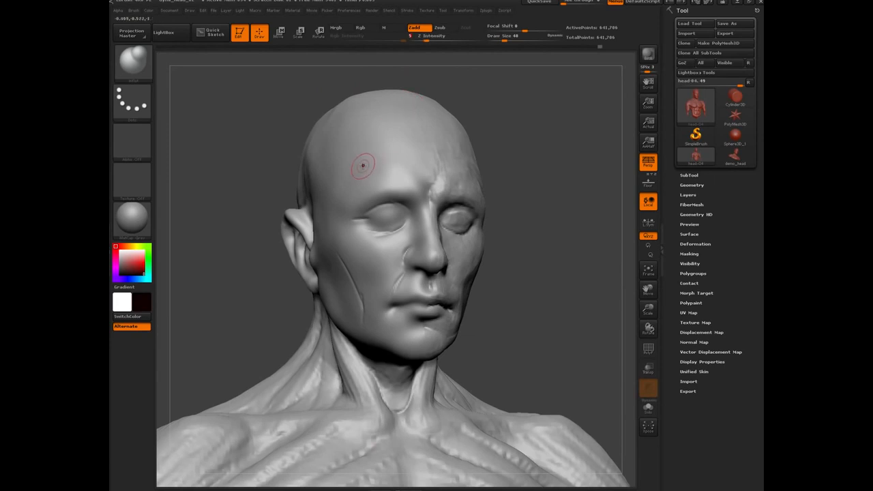
pyautogui.moveTo(239, 178); pyautogui.dragTo(227, 178)
pyautogui.click(131, 103)
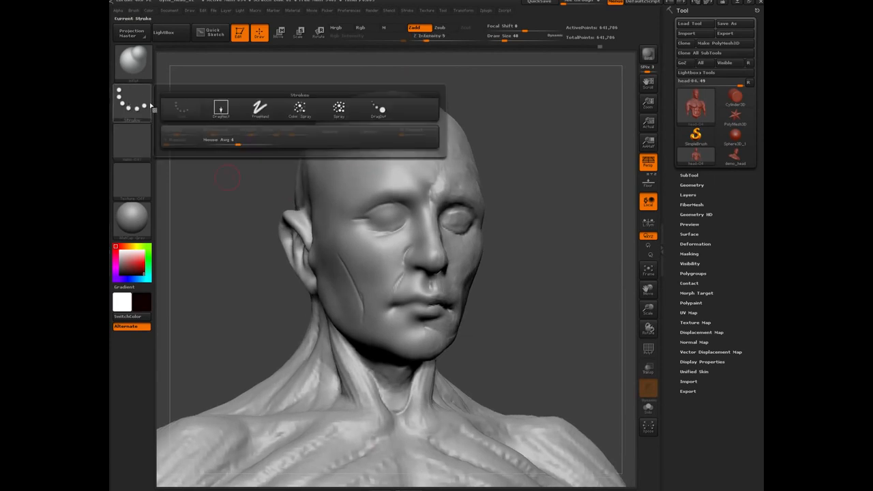
pyautogui.click(339, 109)
pyautogui.click(129, 152)
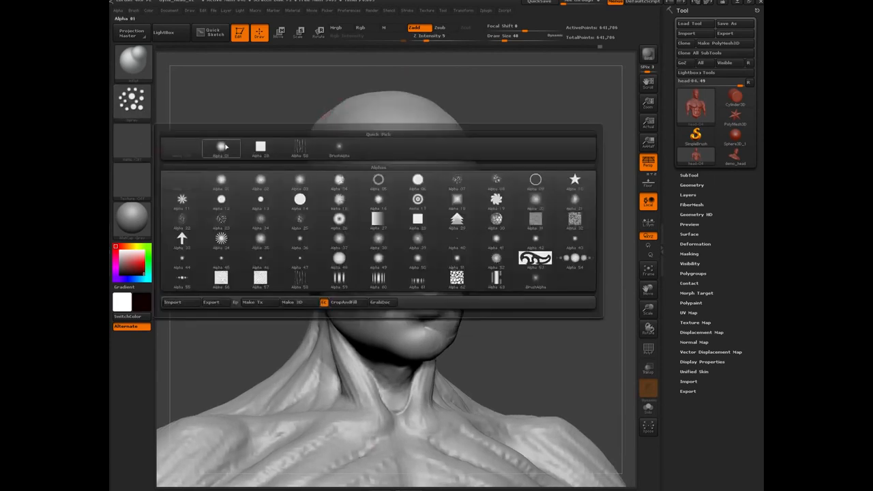
pyautogui.click(220, 220)
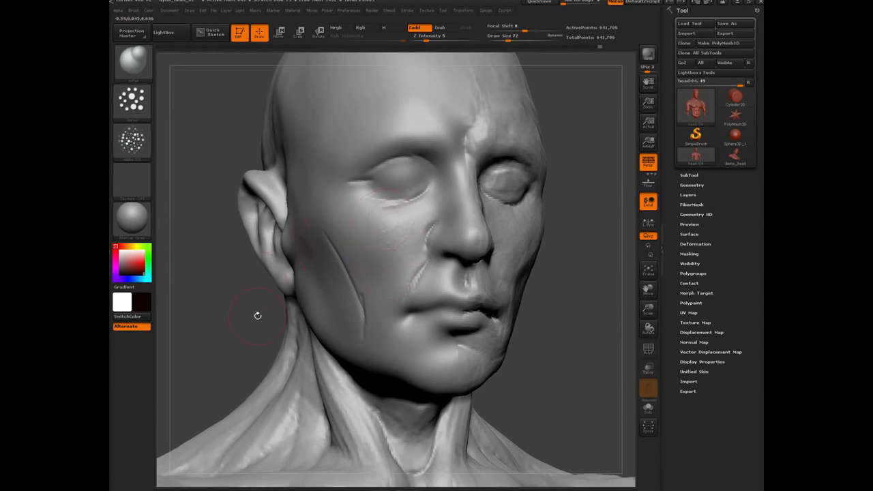
# At Draw Size 72, spray fine skin texture over the figure's right cheek, jaw and forehead, and compare both face halves from a distance.
pyautogui.keyDown('shift'); pyautogui.moveTo(243, 320); pyautogui.dragTo(316, 267); pyautogui.keyUp('shift')
pyautogui.moveTo(269, 281); pyautogui.dragTo(440, 273)
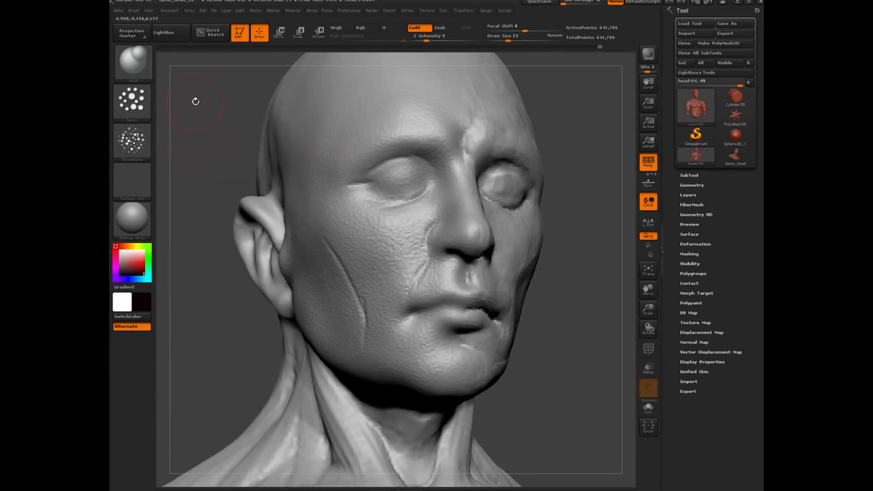
pyautogui.keyDown('shift'); pyautogui.moveTo(195, 101); pyautogui.dragTo(180, 246); pyautogui.keyUp('shift')
pyautogui.press('f')
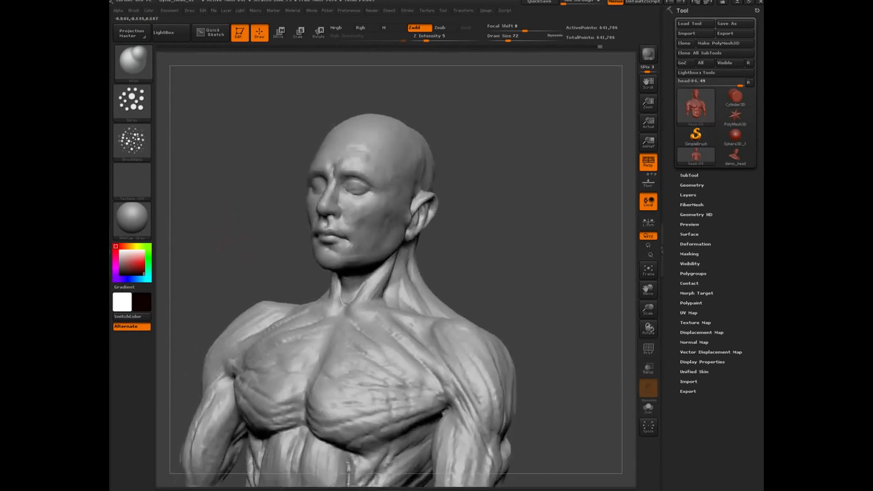
pyautogui.moveTo(252, 229); pyautogui.dragTo(354, 205)
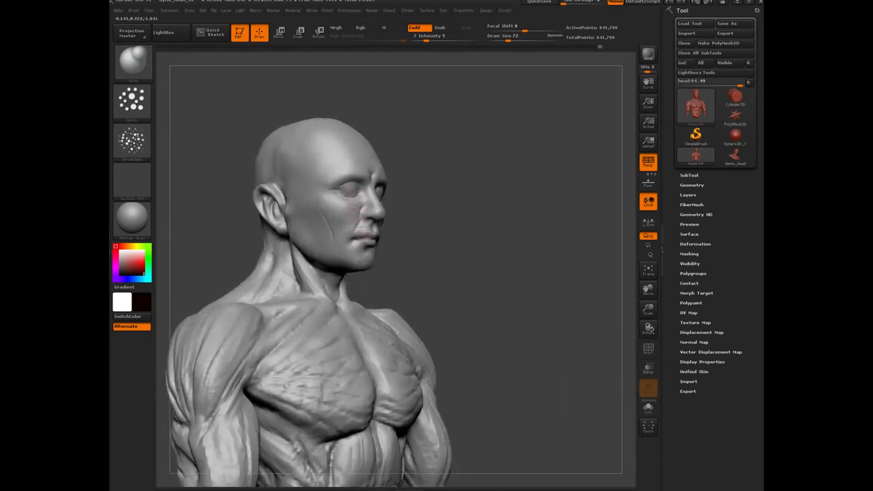
pyautogui.moveTo(462, 261); pyautogui.dragTo(341, 157)
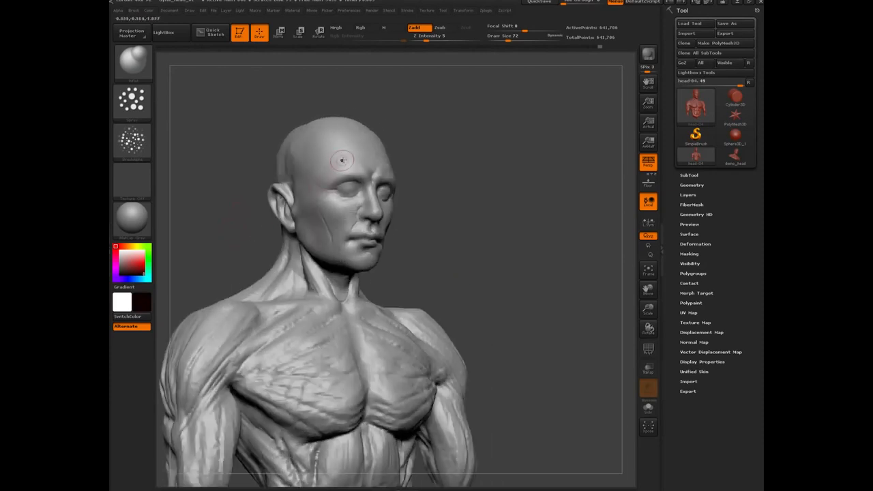
pyautogui.moveTo(487, 253); pyautogui.dragTo(313, 188)
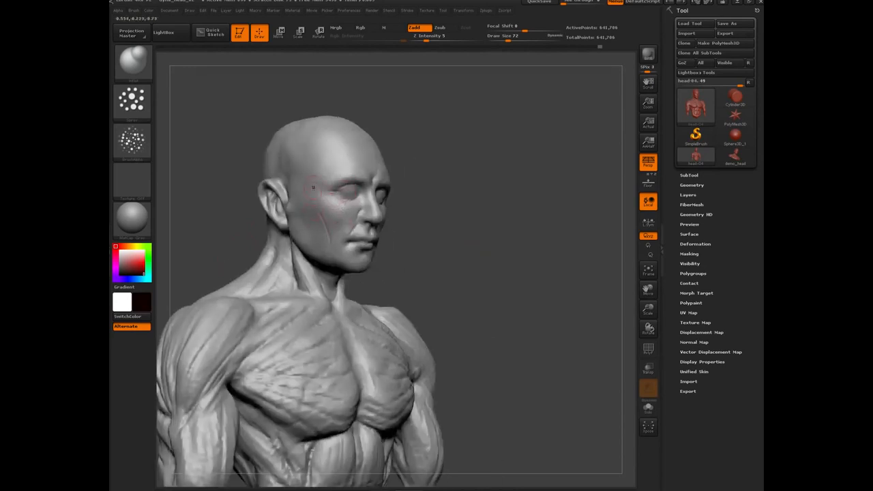
pyautogui.moveTo(468, 261); pyautogui.dragTo(358, 164)
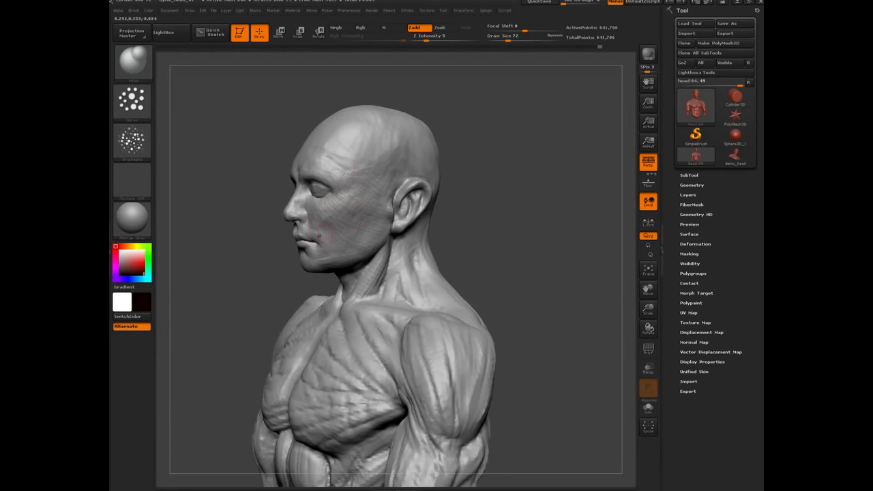
# Spray the same skin texture over the cheek and brow on the figure's detailed left half.
pyautogui.keyDown('alt'); pyautogui.moveTo(214, 257); pyautogui.dragTo(273, 264); pyautogui.keyUp('alt')
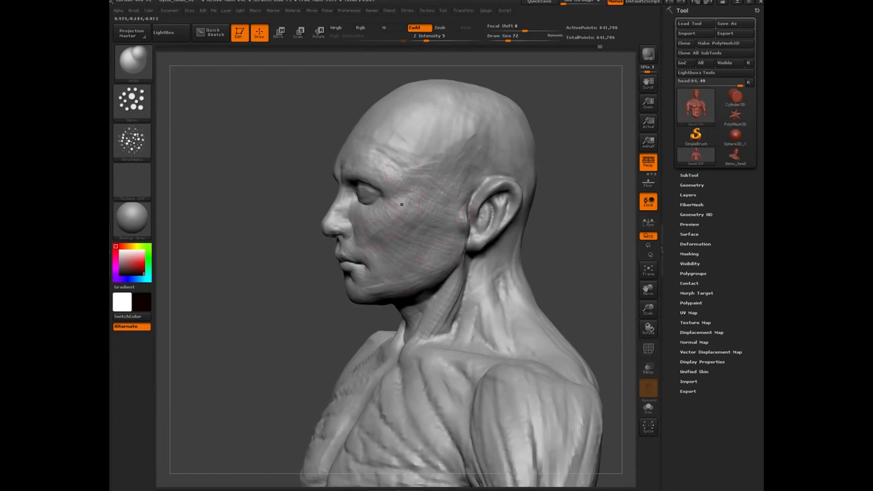
pyautogui.moveTo(253, 285)
pyautogui.mouseDown()
pyautogui.moveTo(275, 277)
pyautogui.moveTo(255, 280)
pyautogui.moveTo(266, 301)
pyautogui.mouseUp()
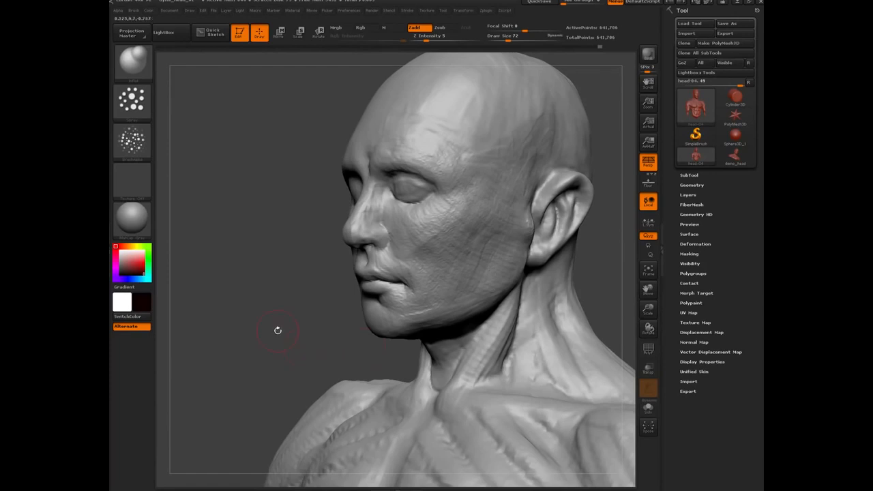
pyautogui.moveTo(268, 323); pyautogui.dragTo(341, 325)
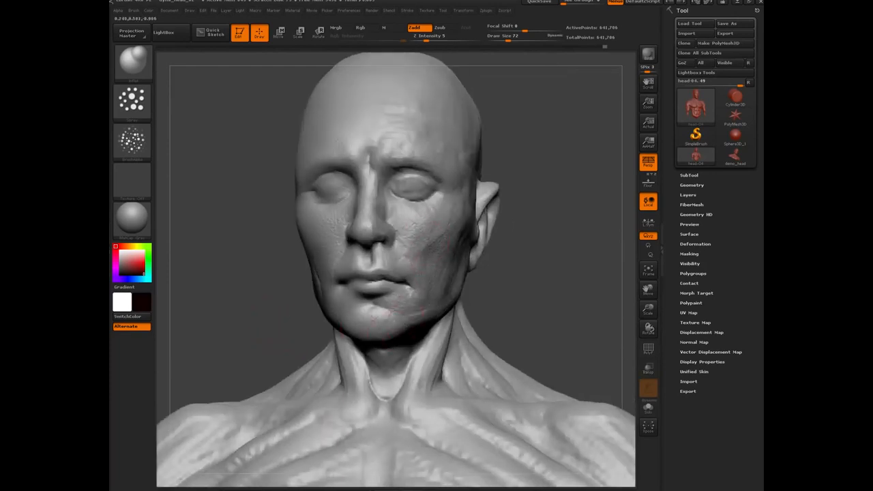
pyautogui.moveTo(261, 311); pyautogui.dragTo(280, 294)
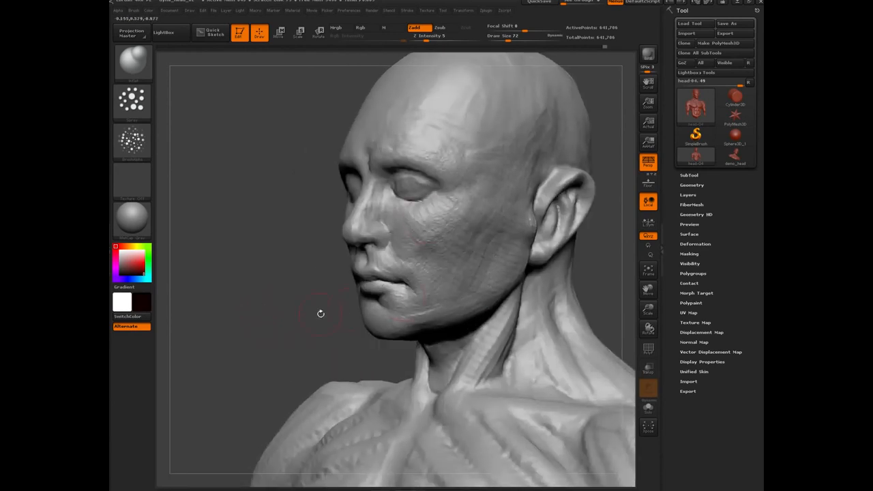
pyautogui.keyDown('shift'); pyautogui.moveTo(244, 279); pyautogui.dragTo(214, 276); pyautogui.keyUp('shift')
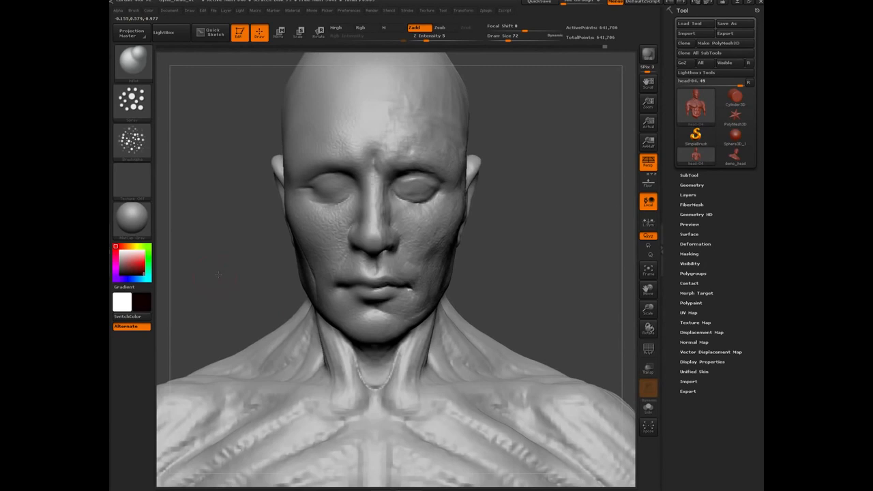
# Undo the skin texture, the carved creases and the one-sided smoothing of the face.
pyautogui.press('f')
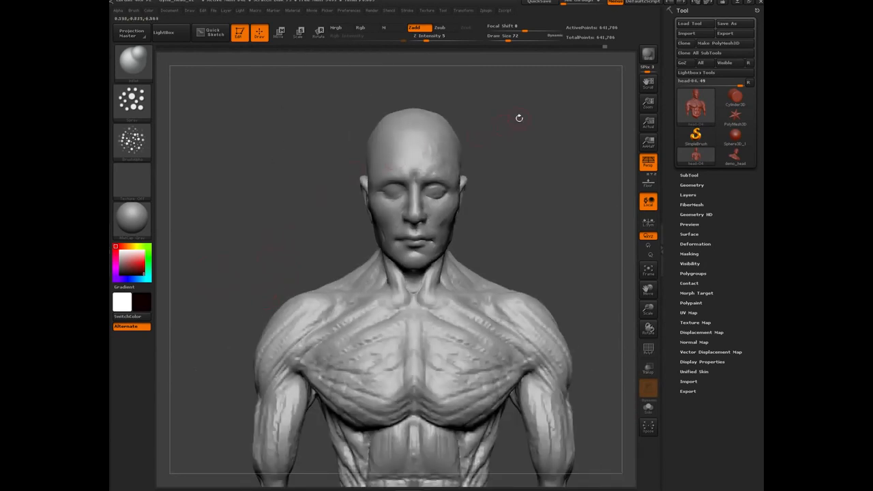
pyautogui.hotkey('ctrl', 'z')
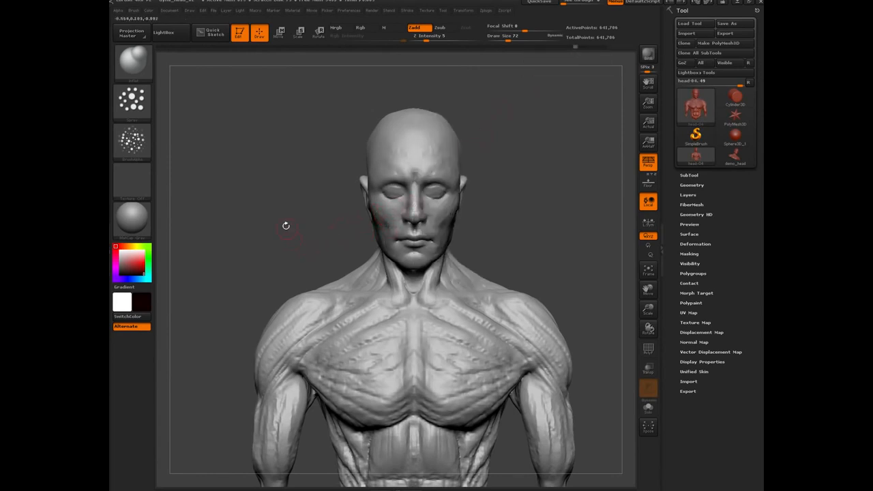
pyautogui.moveTo(277, 216)
pyautogui.mouseDown()
pyautogui.moveTo(314, 207)
pyautogui.moveTo(277, 238)
pyautogui.mouseUp()
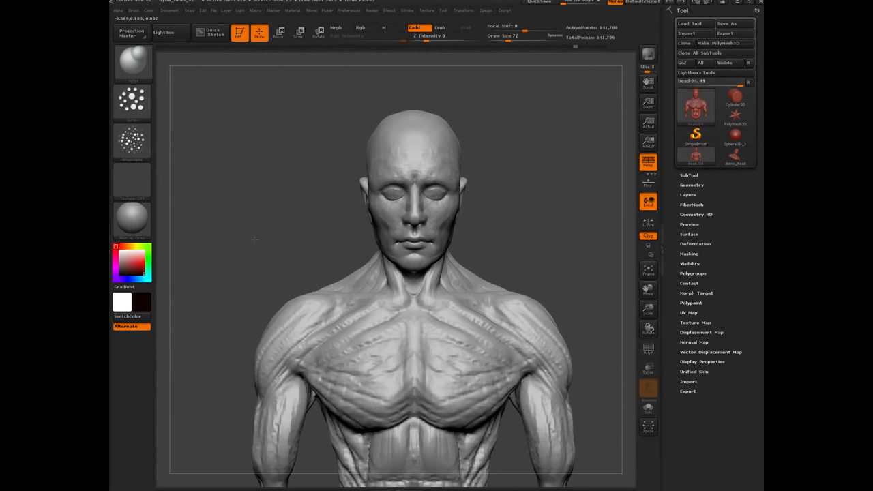
pyautogui.keyDown('alt'); pyautogui.moveTo(255, 241); pyautogui.dragTo(265, 270); pyautogui.keyUp('alt')
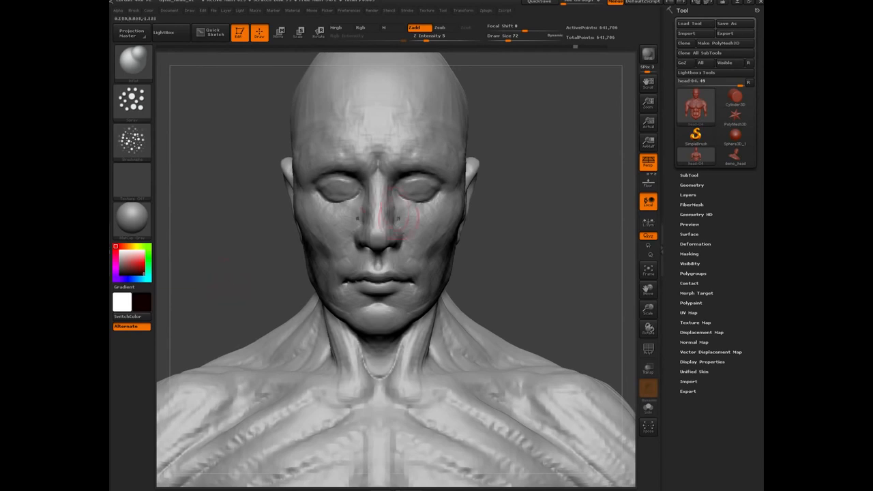
# Examine the symmetrical head and its facial planes from front, profile and three-quarter views.
pyautogui.moveTo(216, 251)
pyautogui.mouseDown()
pyautogui.moveTo(229, 249)
pyautogui.moveTo(258, 279)
pyautogui.mouseUp()
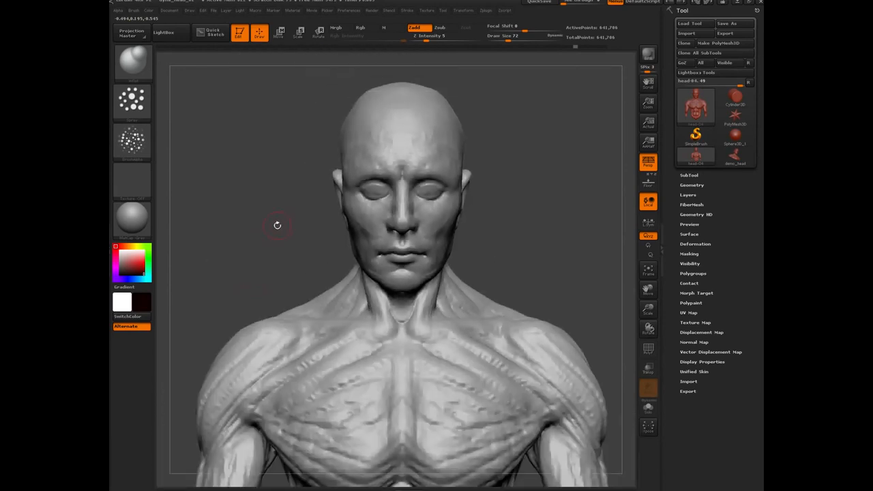
pyautogui.moveTo(277, 225)
pyautogui.mouseDown()
pyautogui.moveTo(341, 252)
pyautogui.moveTo(291, 284)
pyautogui.mouseUp()
pyautogui.moveTo(249, 261); pyautogui.dragTo(329, 278)
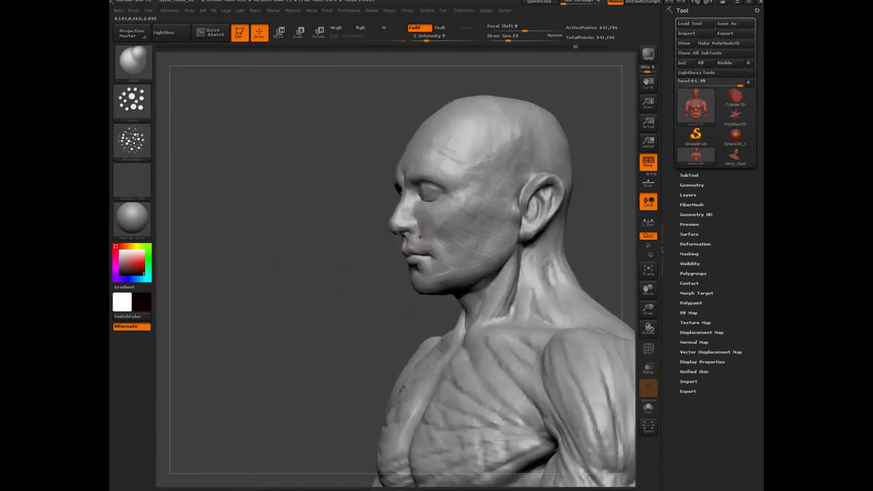
pyautogui.keyDown('shift'); pyautogui.click(460, 210); pyautogui.keyUp('shift')
pyautogui.click(402, 253)
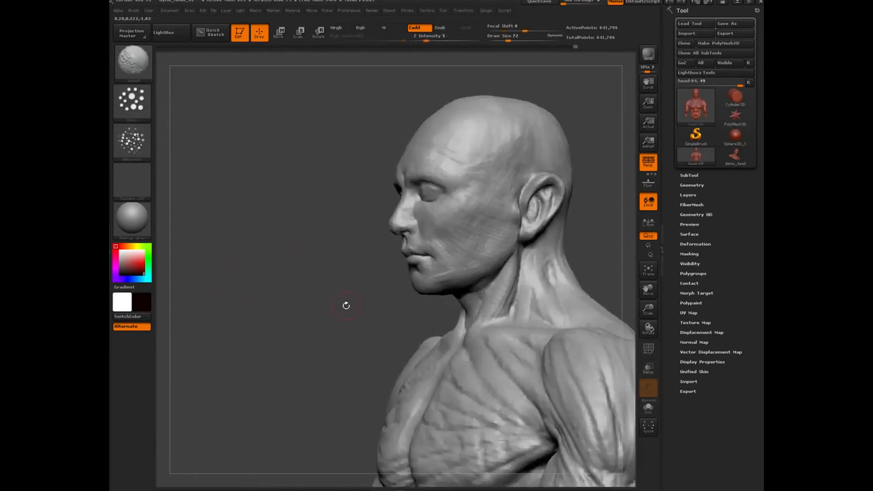
pyautogui.moveTo(346, 305)
pyautogui.mouseDown()
pyautogui.moveTo(300, 307)
pyautogui.moveTo(368, 290)
pyautogui.moveTo(302, 294)
pyautogui.mouseUp()
pyautogui.press('ctrl')
pyautogui.press('ctrl')
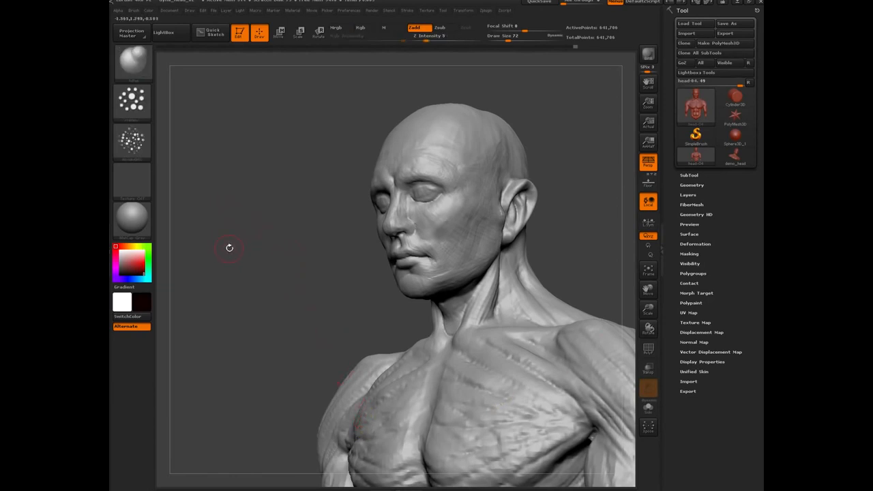
# Switch to the ClayTubes brush and turn on BackfaceMask in its auto masking options.
pyautogui.press('b')
pyautogui.press('s')
pyautogui.press('t')
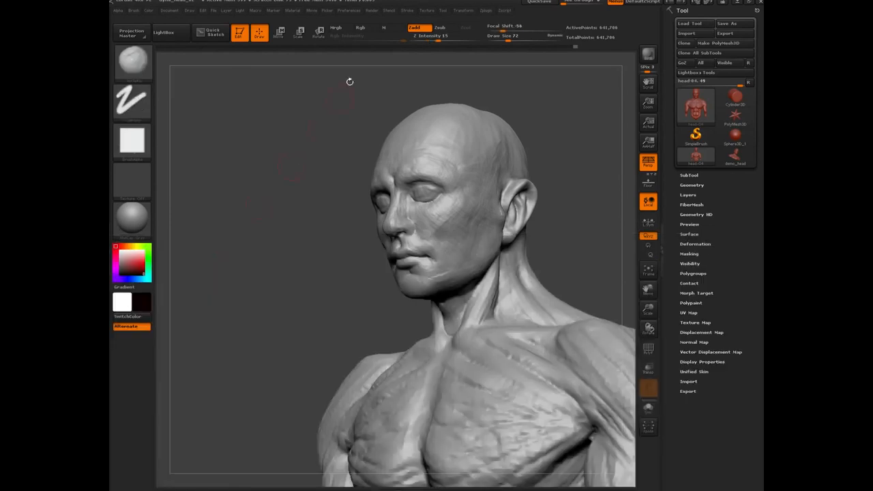
pyautogui.moveTo(243, 230); pyautogui.dragTo(309, 225)
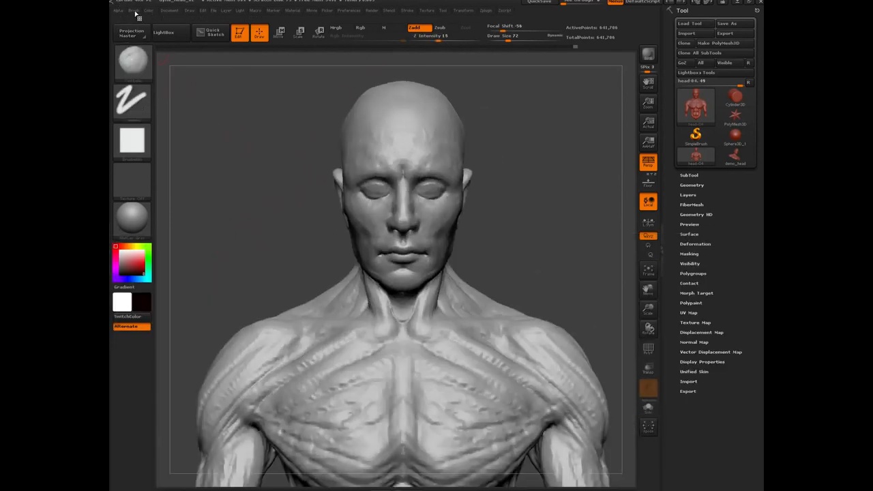
pyautogui.click(133, 11)
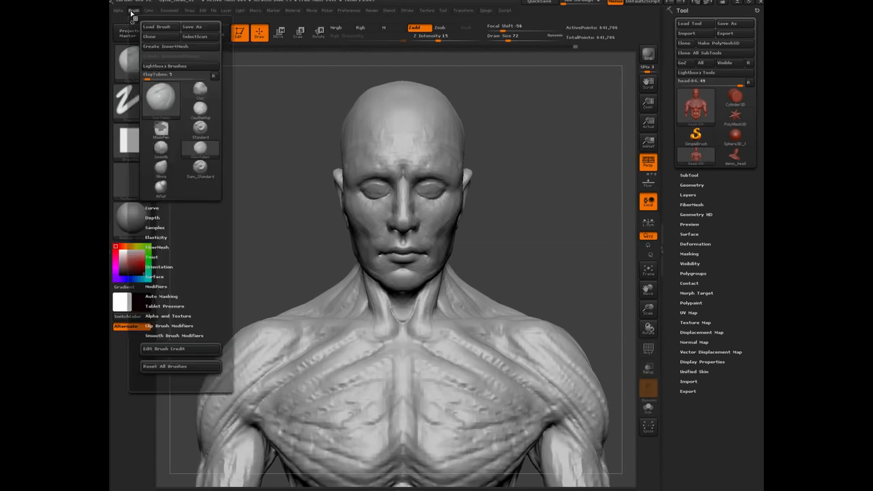
pyautogui.click(163, 296)
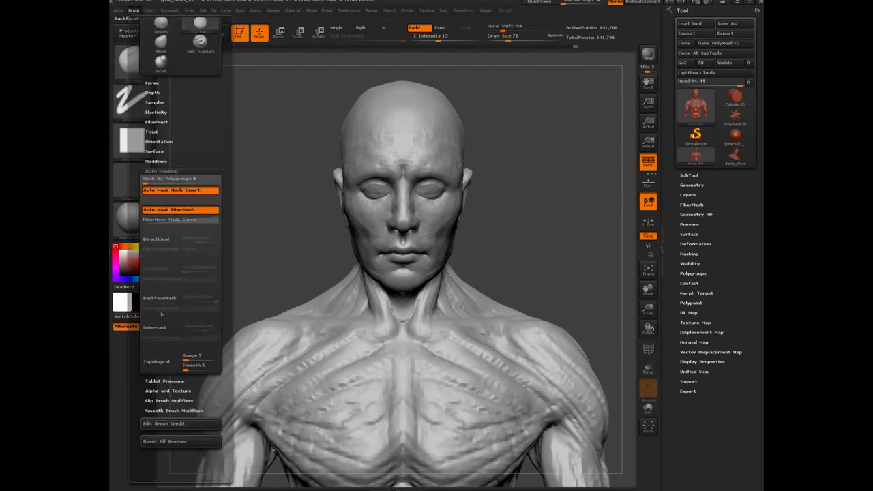
pyautogui.click(166, 299)
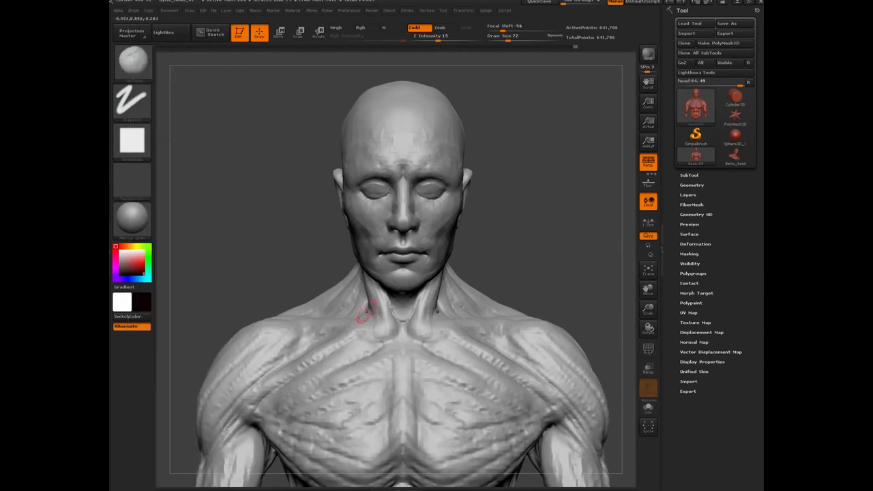
pyautogui.moveTo(276, 277); pyautogui.dragTo(348, 214)
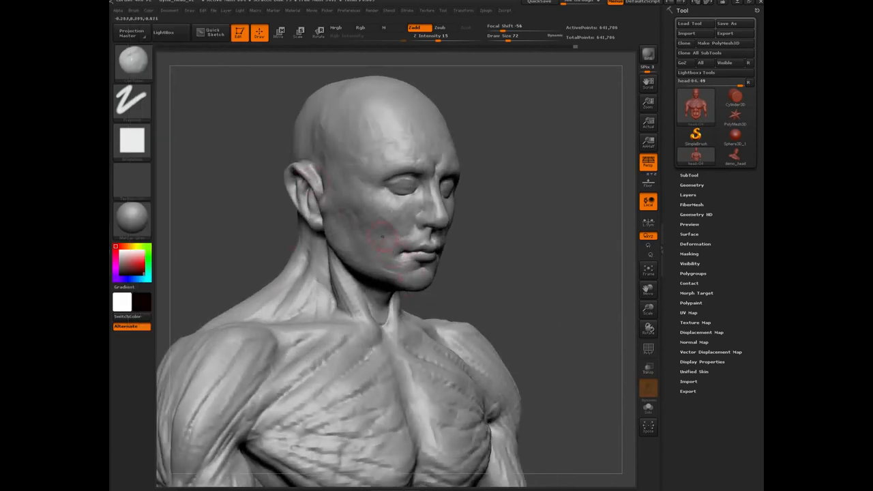
# Refine the cheek and jaw planes with ClayTubes, using a Draw Size of 44 to 48.
pyautogui.moveTo(532, 260)
pyautogui.keyDown('shift'); pyautogui.mouseDown()
pyautogui.moveTo(252, 259)
pyautogui.moveTo(244, 242)
pyautogui.moveTo(279, 290)
pyautogui.moveTo(270, 290)
pyautogui.moveTo(268, 342)
pyautogui.moveTo(368, 307)
pyautogui.mouseUp(); pyautogui.keyUp('shift')
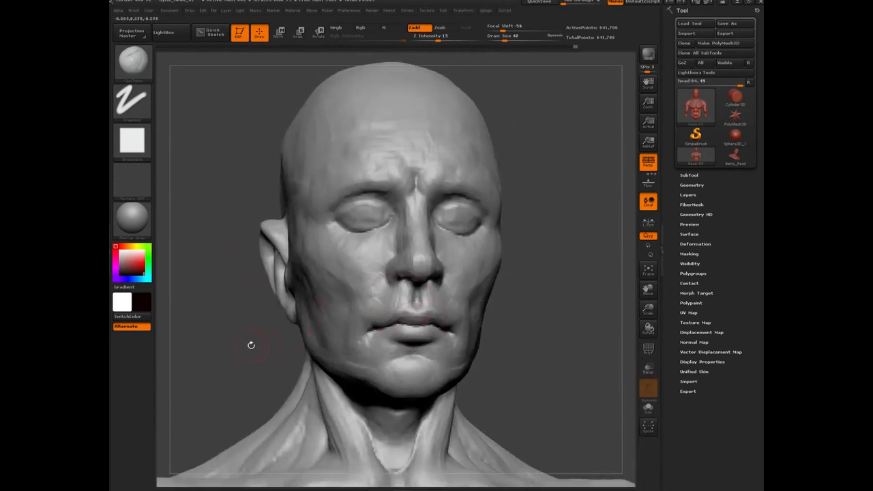
pyautogui.moveTo(251, 345); pyautogui.dragTo(426, 307)
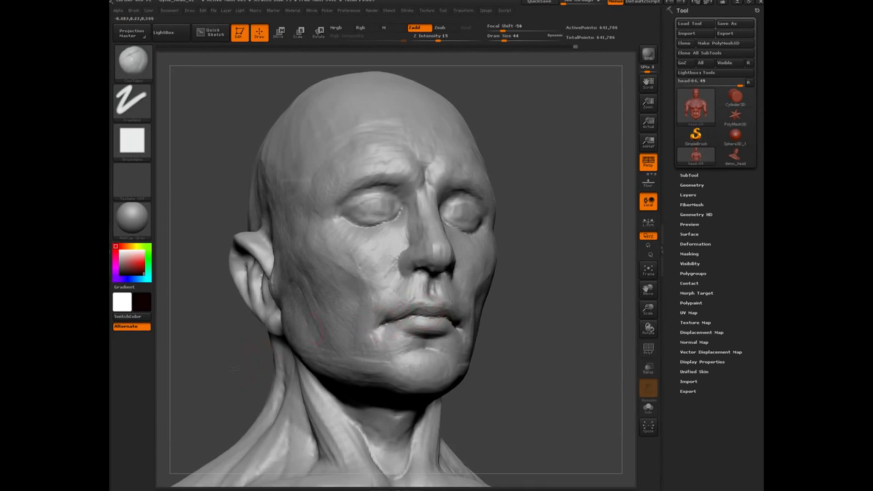
pyautogui.moveTo(230, 374)
pyautogui.mouseDown()
pyautogui.moveTo(201, 388)
pyautogui.moveTo(253, 382)
pyautogui.moveTo(273, 328)
pyautogui.moveTo(228, 199)
pyautogui.mouseUp()
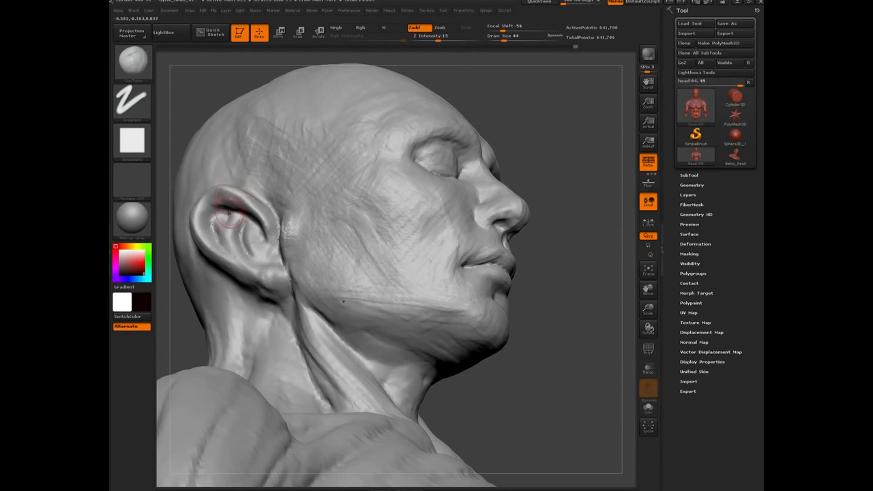
pyautogui.moveTo(518, 388); pyautogui.dragTo(416, 355)
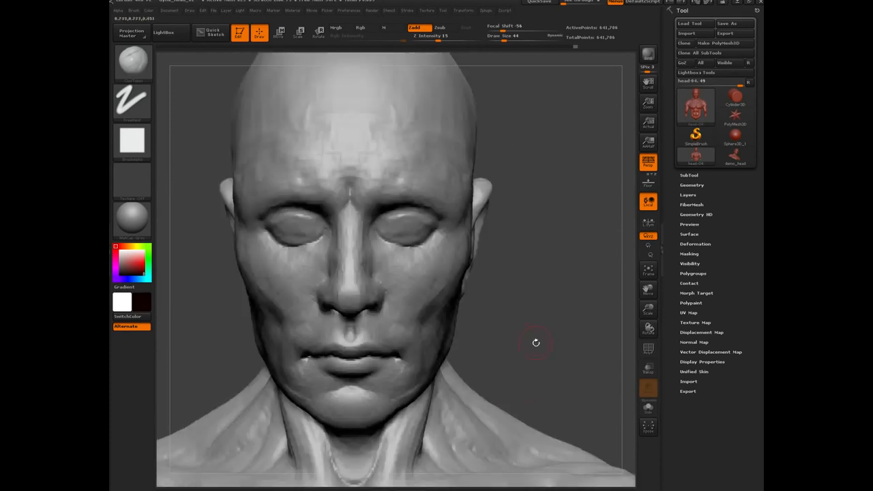
# Build up the lower cheeks and the areas beside the mouth corners with a larger ClayTubes brush.
pyautogui.moveTo(536, 343)
pyautogui.keyDown('alt'); pyautogui.mouseDown()
pyautogui.moveTo(392, 265)
pyautogui.moveTo(422, 269)
pyautogui.moveTo(547, 247)
pyautogui.mouseUp(); pyautogui.keyUp('alt')
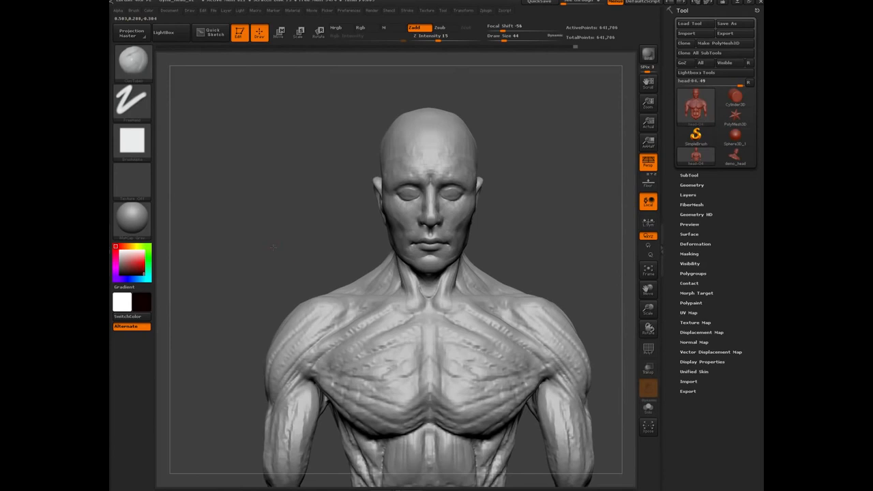
pyautogui.keyDown('alt'); pyautogui.moveTo(273, 247); pyautogui.dragTo(310, 300); pyautogui.keyUp('alt')
pyautogui.moveTo(310, 300); pyautogui.dragTo(351, 297)
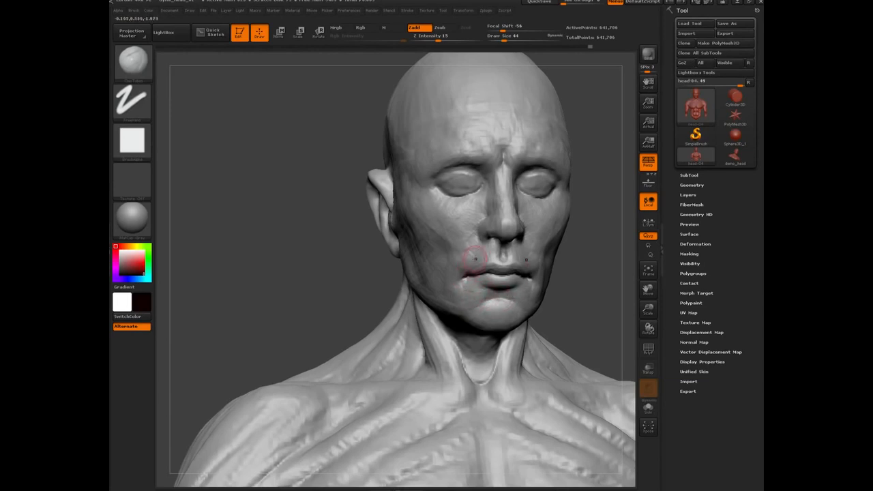
pyautogui.moveTo(282, 261); pyautogui.dragTo(436, 253)
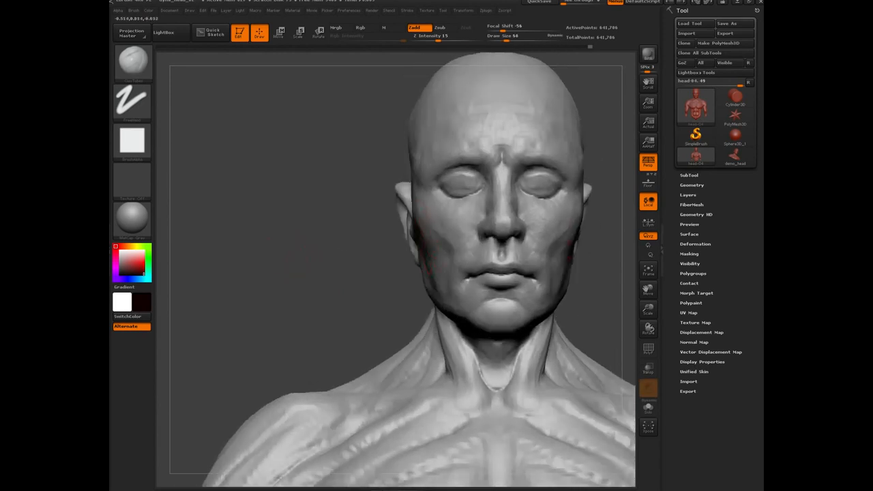
pyautogui.moveTo(351, 271); pyautogui.dragTo(385, 252)
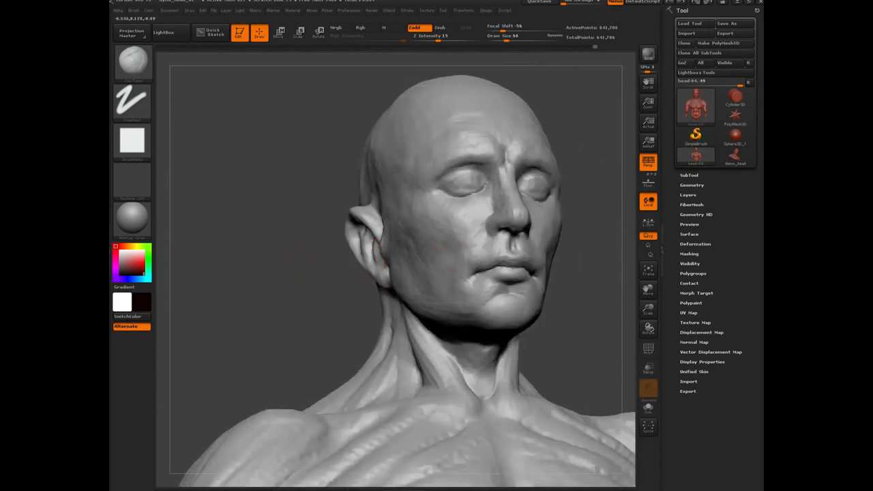
pyautogui.moveTo(321, 309); pyautogui.dragTo(453, 236)
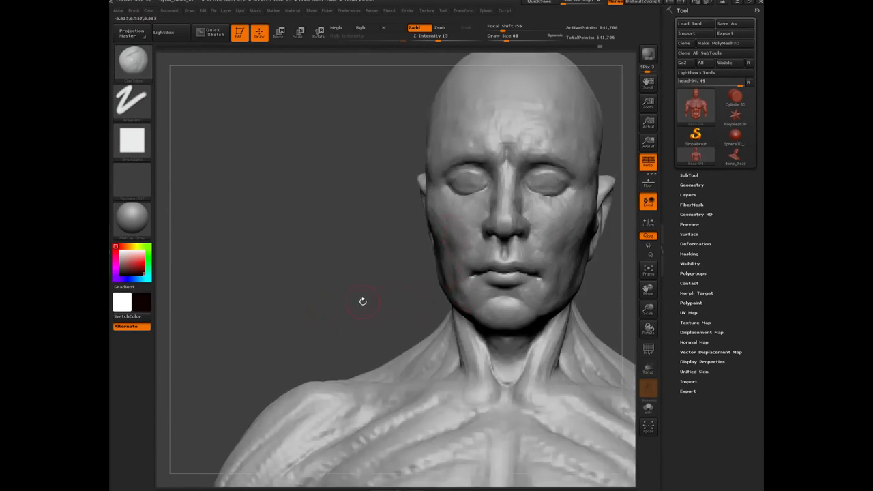
pyautogui.moveTo(363, 301); pyautogui.dragTo(474, 296)
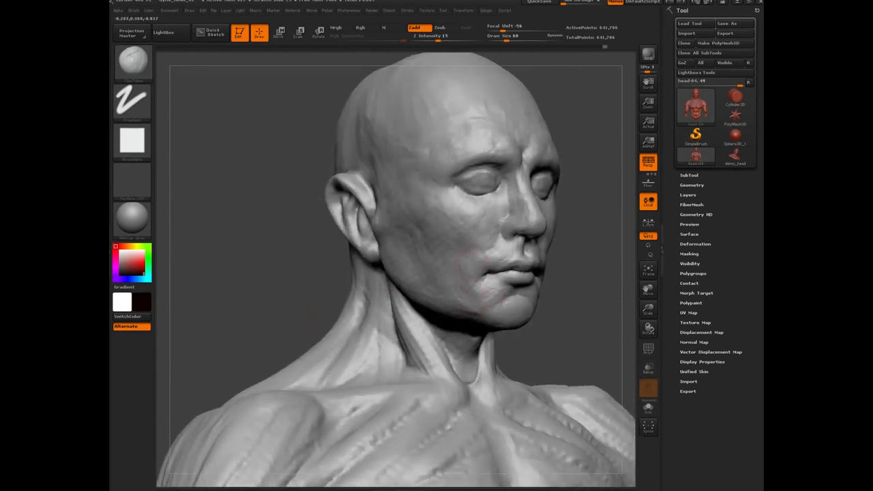
# Refine the closed eyelids, the eye sockets and the outer brows symmetrically with ClayTubes.
pyautogui.moveTo(286, 271)
pyautogui.mouseDown()
pyautogui.moveTo(423, 232)
pyautogui.moveTo(470, 184)
pyautogui.mouseUp()
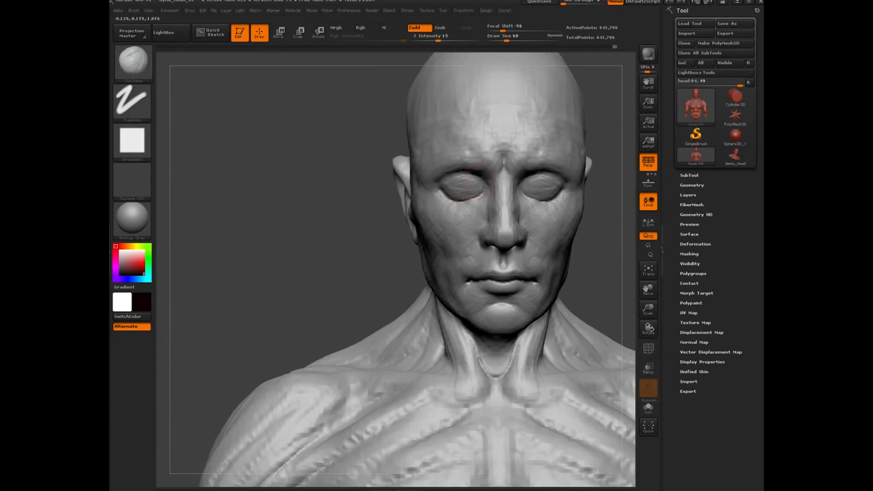
pyautogui.moveTo(309, 247); pyautogui.dragTo(471, 184)
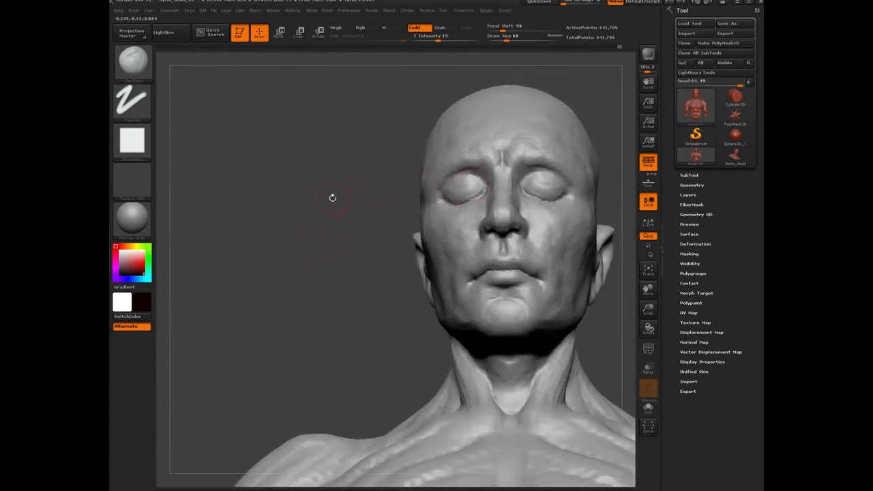
pyautogui.moveTo(332, 197); pyautogui.dragTo(491, 205)
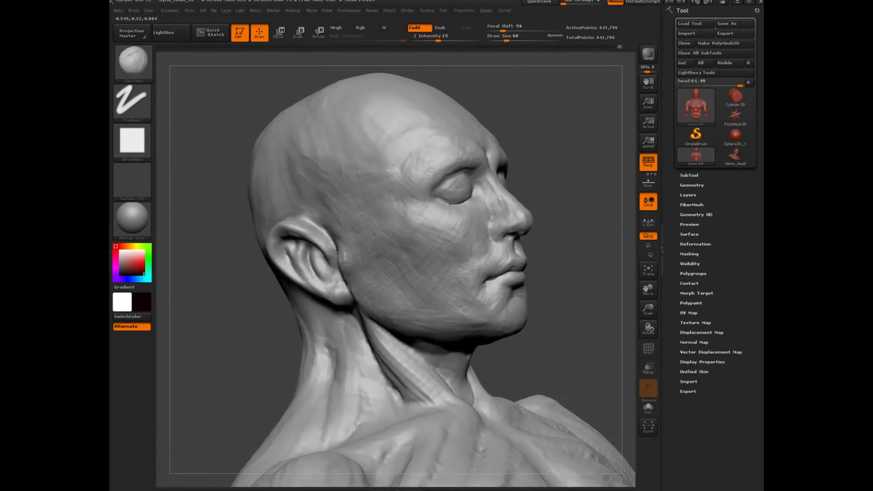
pyautogui.moveTo(590, 170); pyautogui.dragTo(458, 166)
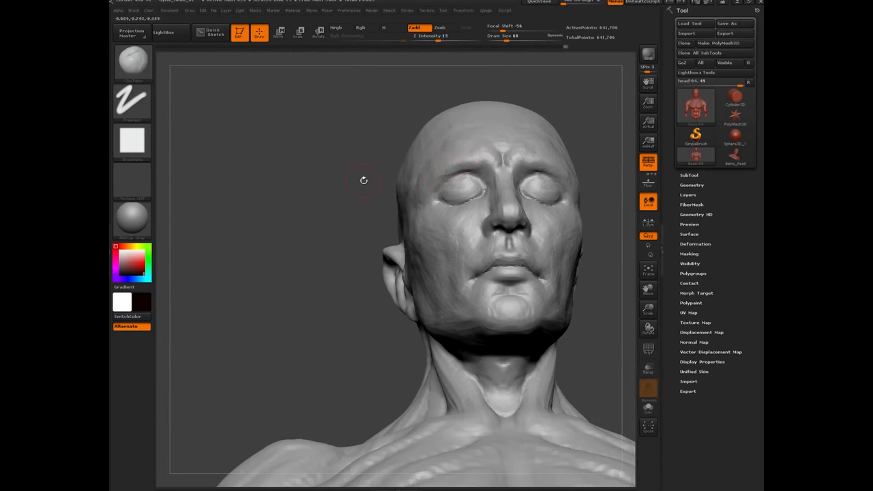
pyautogui.moveTo(309, 188)
pyautogui.mouseDown()
pyautogui.moveTo(339, 265)
pyautogui.moveTo(291, 232)
pyautogui.moveTo(278, 235)
pyautogui.mouseUp()
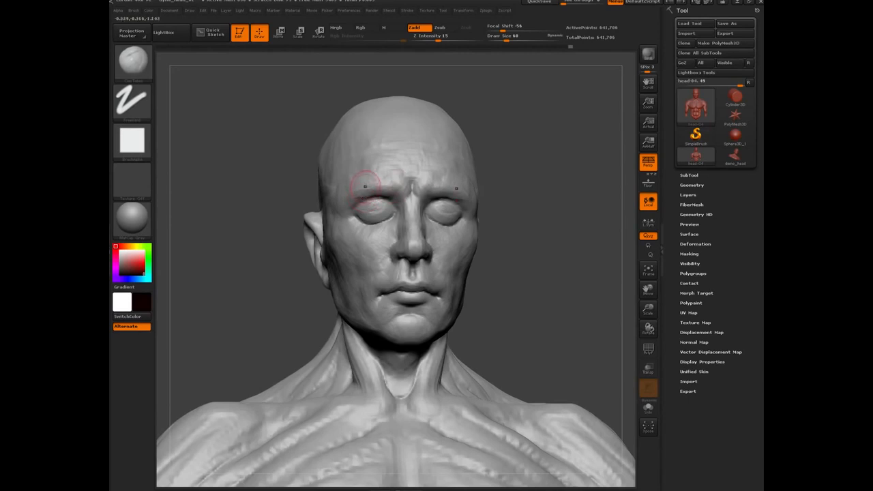
# Blend the forms from the mouth corners across the cheek and jaw toward the temple with ClayTubes.
pyautogui.moveTo(261, 295); pyautogui.dragTo(225, 301)
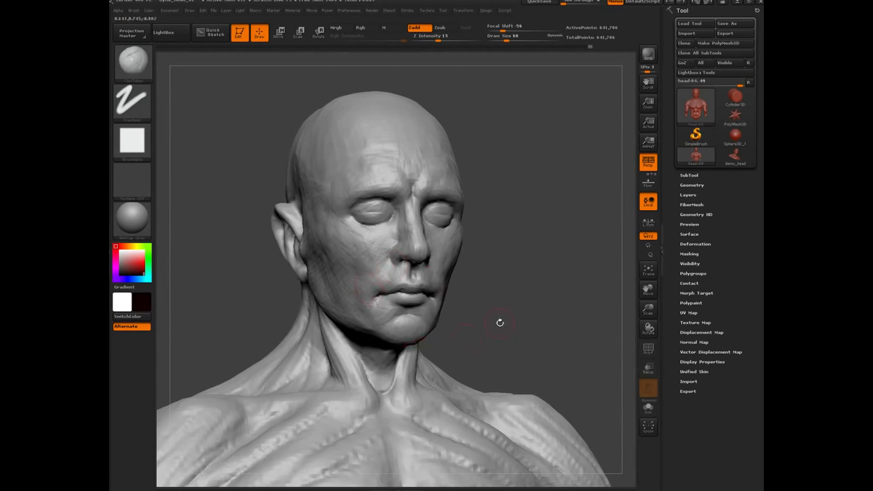
pyautogui.moveTo(508, 306); pyautogui.dragTo(427, 300)
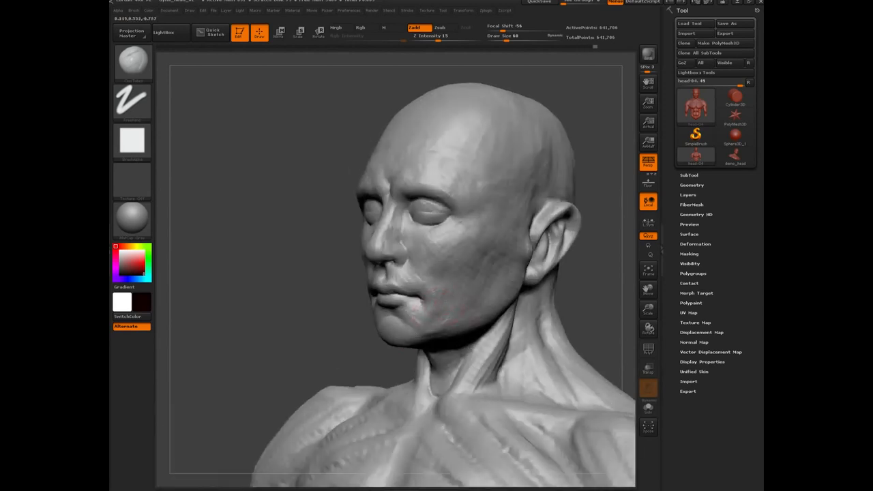
pyautogui.moveTo(344, 351); pyautogui.dragTo(272, 353)
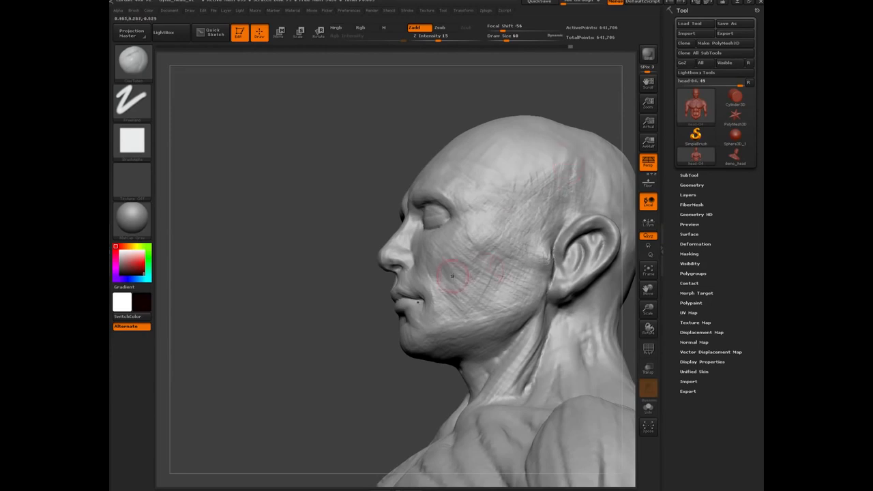
# Sculpt the brow ridge, its transition into the temple and the area between the brows with ClayTubes.
pyautogui.moveTo(305, 244); pyautogui.dragTo(520, 179)
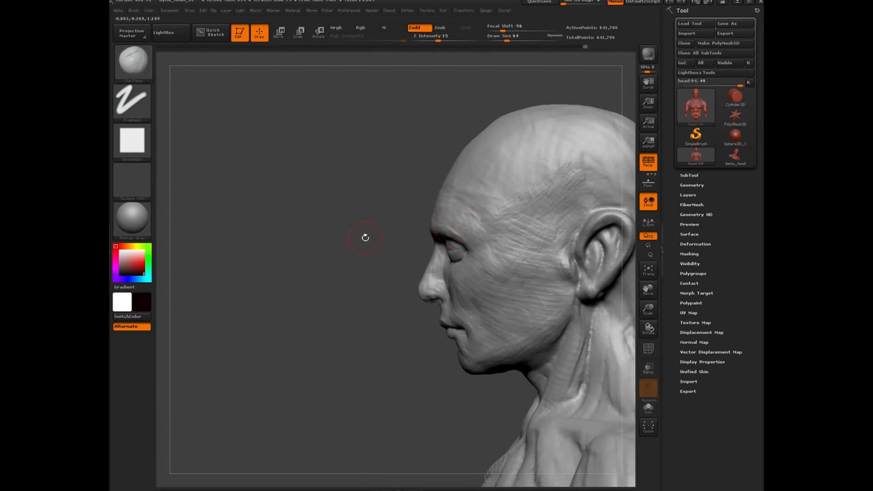
pyautogui.moveTo(365, 236); pyautogui.dragTo(478, 221)
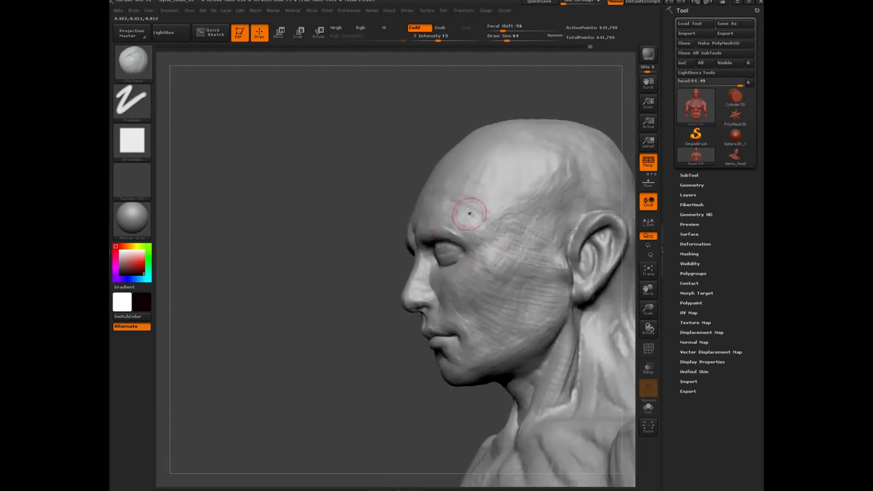
pyautogui.moveTo(349, 214); pyautogui.dragTo(452, 228)
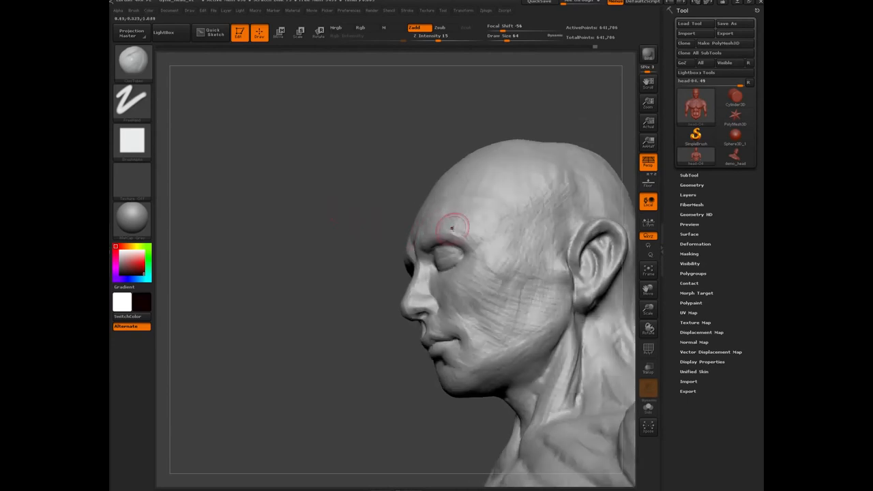
pyautogui.moveTo(342, 262); pyautogui.dragTo(462, 228)
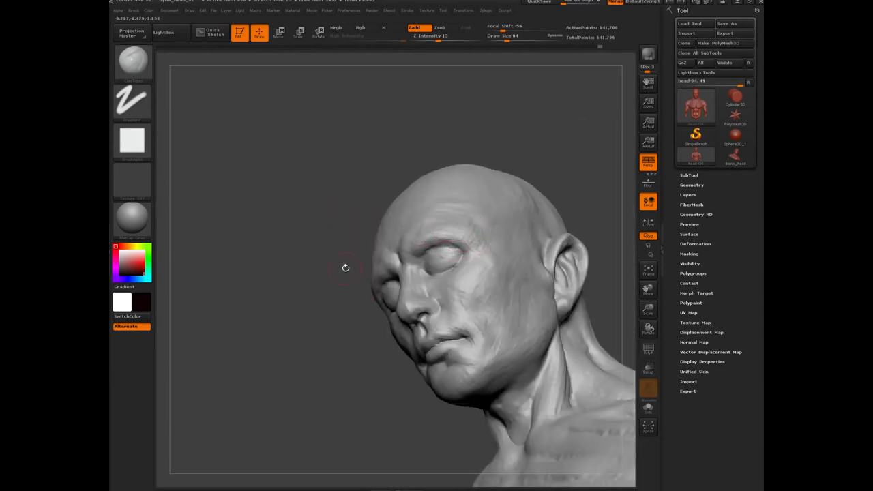
pyautogui.moveTo(329, 276); pyautogui.dragTo(401, 253)
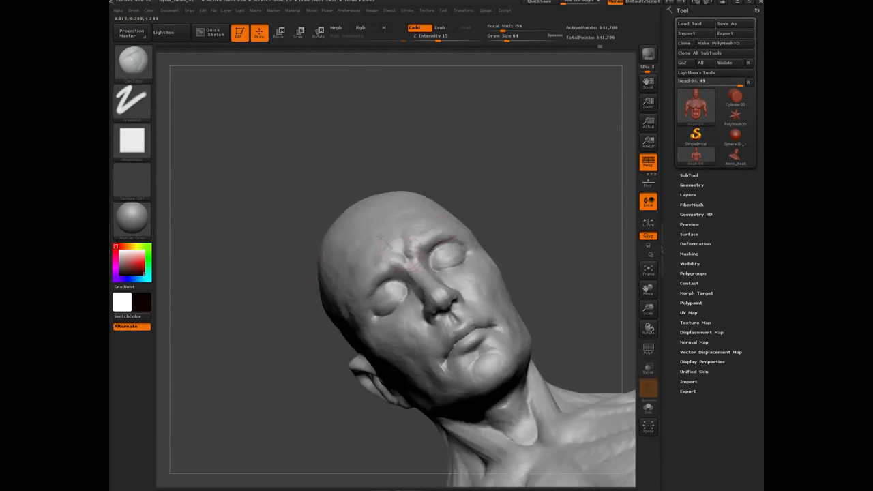
# In profile view, clip off the lower torso and arms with a diagonal ClipCurve cut from below the chest up to the upper back.
pyautogui.moveTo(310, 290); pyautogui.dragTo(246, 204)
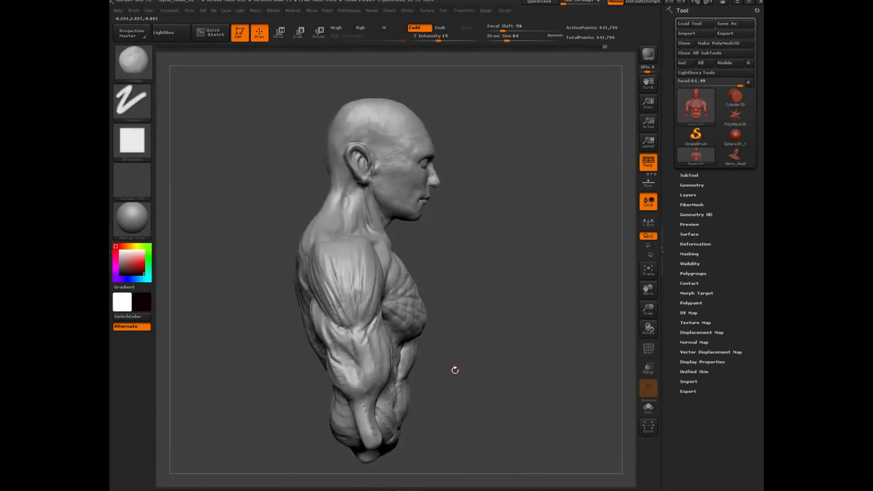
pyautogui.hotkey('ctrl', 'shift')
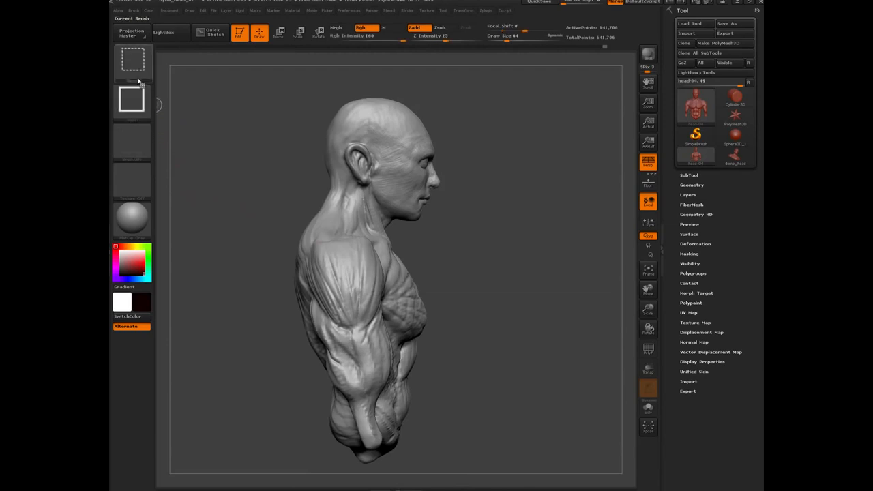
pyautogui.hotkey('ctrl', 'shift')
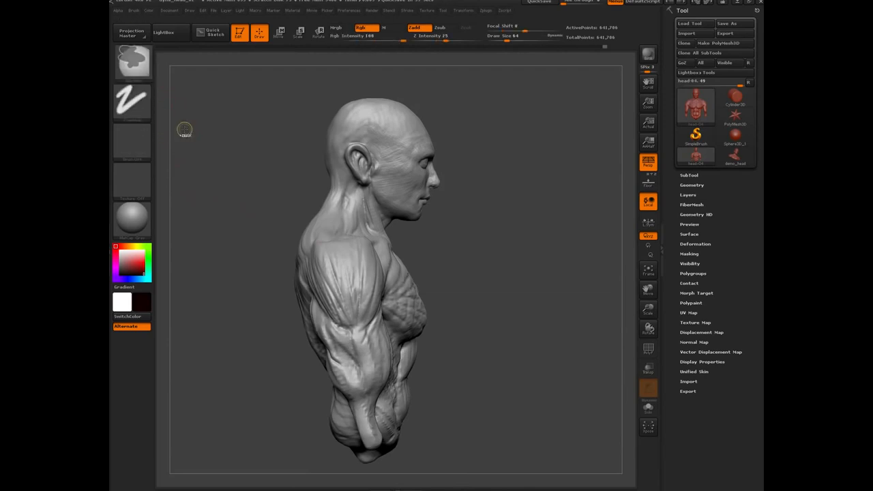
pyautogui.click(140, 63)
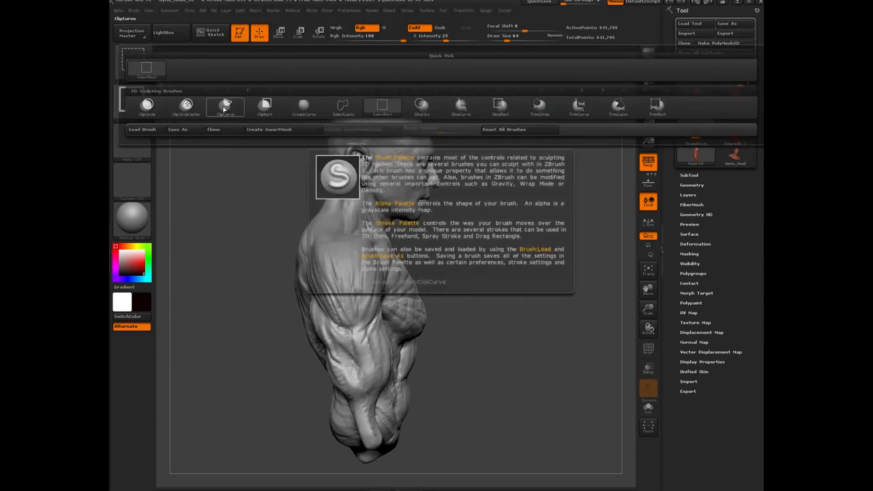
pyautogui.click(226, 109)
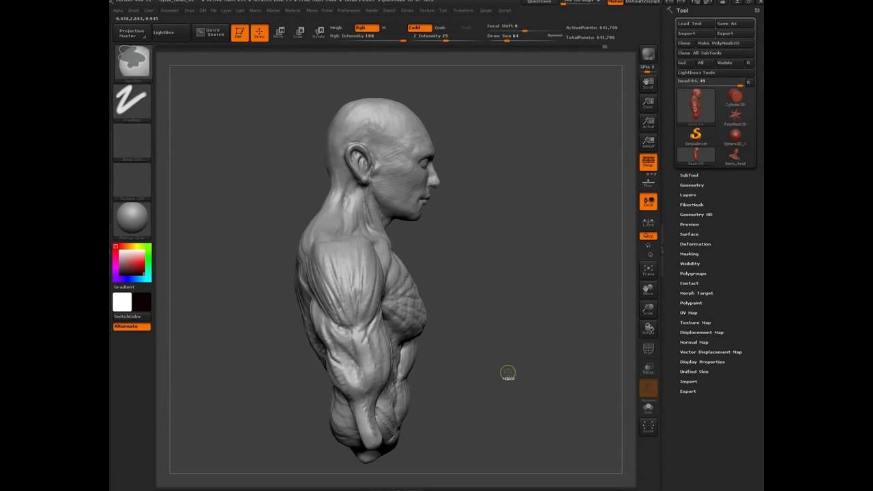
pyautogui.hotkey('ctrl', 'shift')
pyautogui.keyDown('ctrl'); pyautogui.keyDown('shift'); pyautogui.moveTo(503, 366); pyautogui.dragTo(251, 239); pyautogui.keyUp('shift'); pyautogui.keyUp('ctrl')
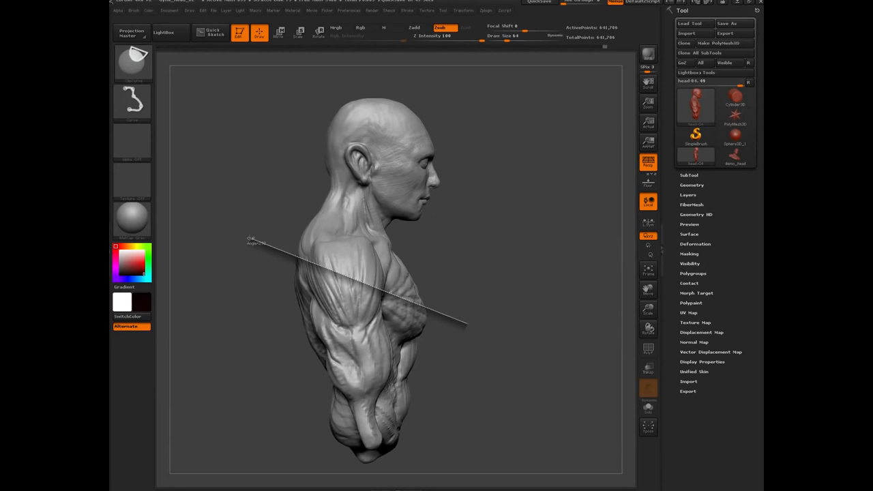
pyautogui.moveTo(250, 239)
pyautogui.keyDown('ctrl'); pyautogui.keyDown('shift'); pyautogui.mouseDown()
pyautogui.moveTo(250, 253)
pyautogui.moveTo(256, 233)
pyautogui.mouseUp(); pyautogui.keyUp('shift'); pyautogui.keyUp('ctrl')
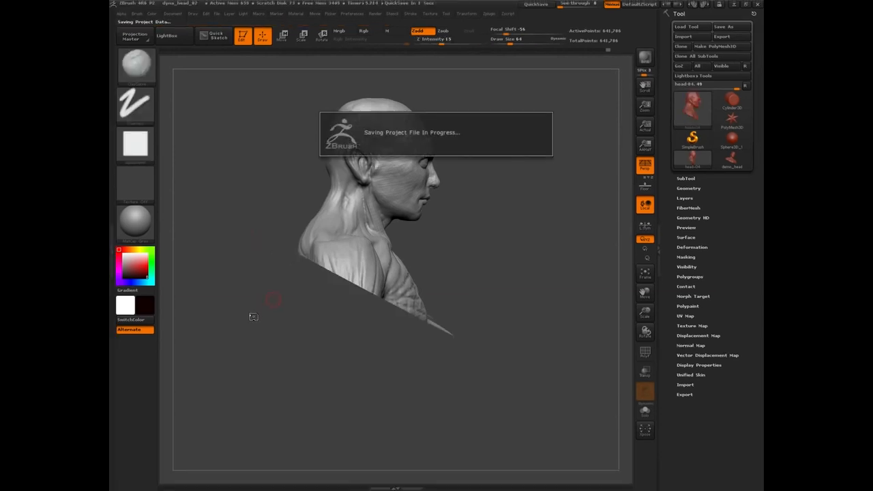
# Examine the clipped bust and its flat lower cut from front, profile and three-quarter views.
pyautogui.moveTo(252, 316); pyautogui.dragTo(353, 320)
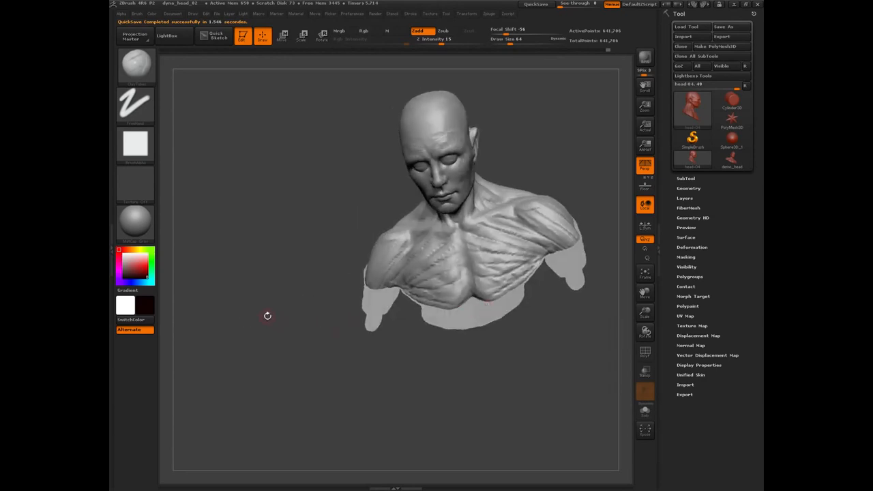
pyautogui.moveTo(268, 316); pyautogui.dragTo(381, 244)
pyautogui.moveTo(255, 306); pyautogui.dragTo(270, 371)
pyautogui.moveTo(268, 218); pyautogui.dragTo(351, 288)
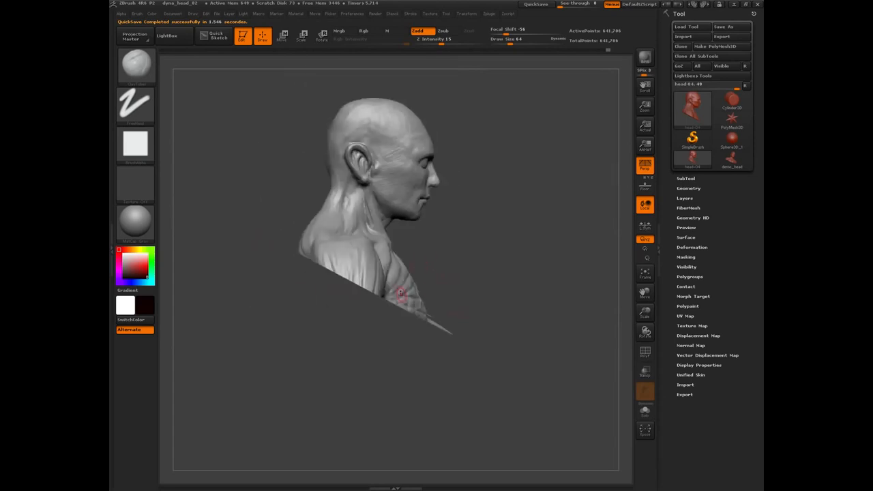
pyautogui.moveTo(340, 350); pyautogui.dragTo(344, 313)
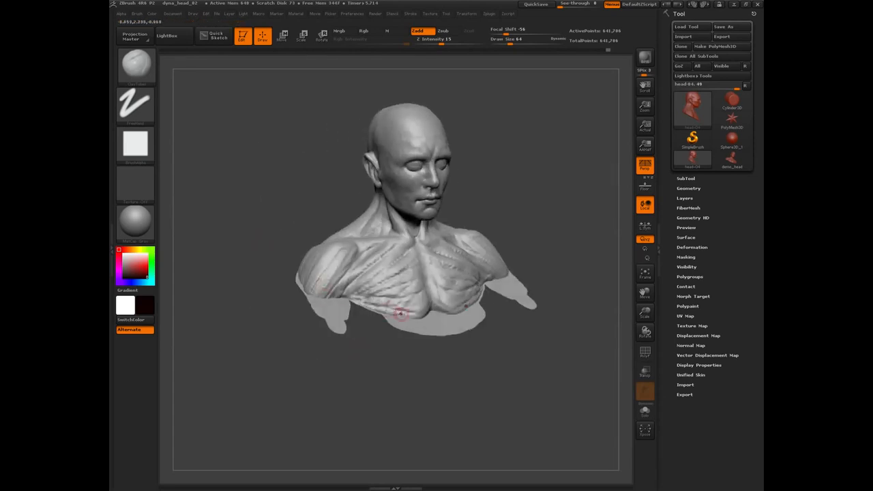
pyautogui.moveTo(366, 371); pyautogui.dragTo(444, 312)
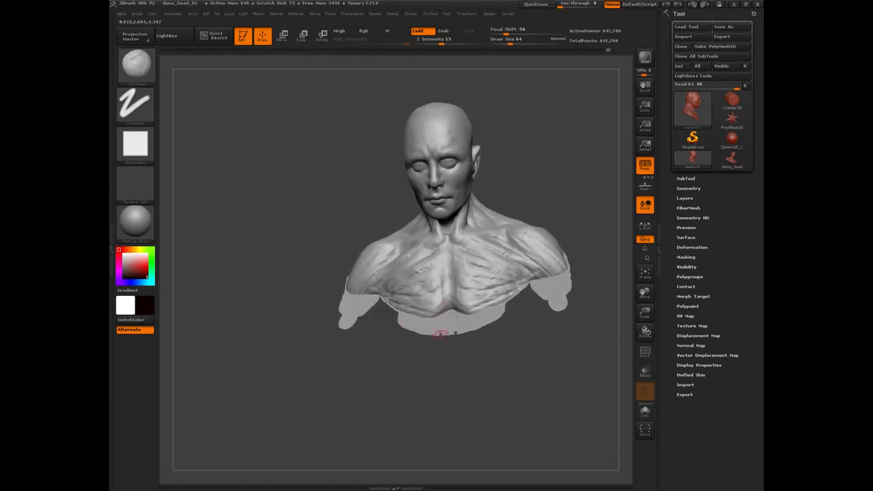
pyautogui.moveTo(394, 360); pyautogui.dragTo(344, 308)
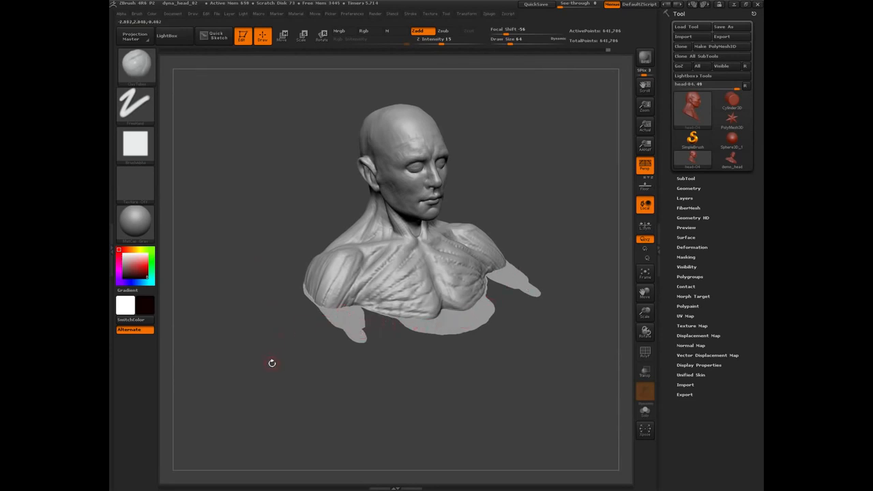
# In profile view, slice the figure with SliceCurve along a diagonal from the chest up to the upper back, and turn on the polyframe display.
pyautogui.moveTo(271, 363); pyautogui.dragTo(302, 351)
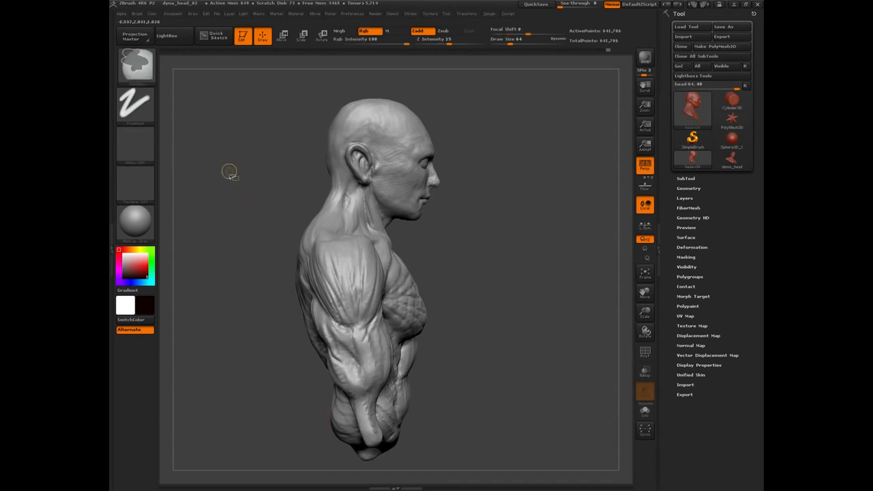
pyautogui.keyDown('ctrl'); pyautogui.keyDown('shift'); pyautogui.click(137, 68); pyautogui.keyUp('shift'); pyautogui.keyUp('ctrl')
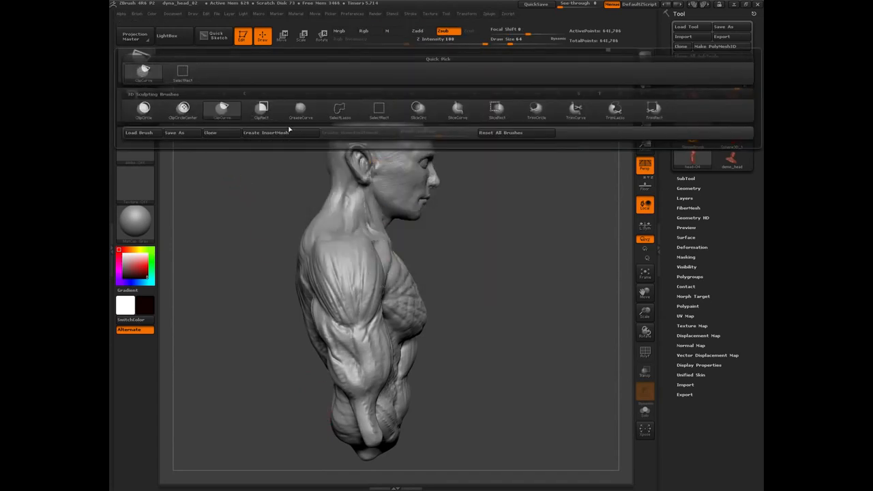
pyautogui.click(135, 66)
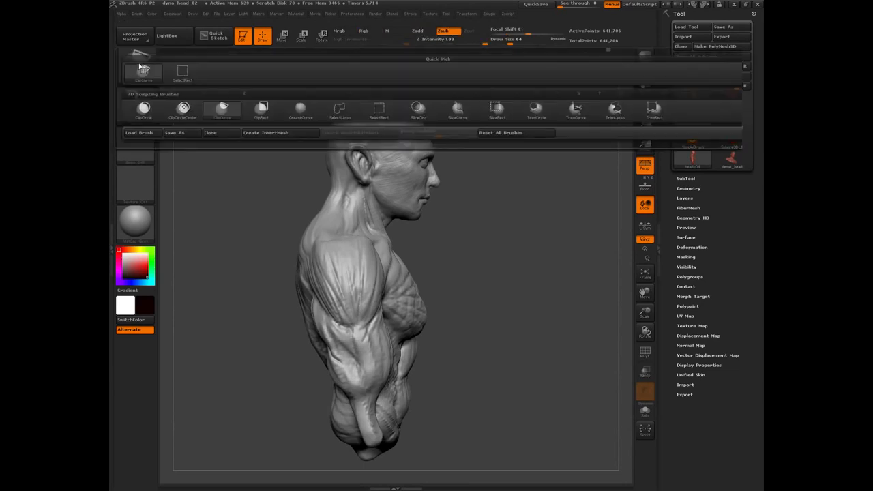
pyautogui.click(460, 113)
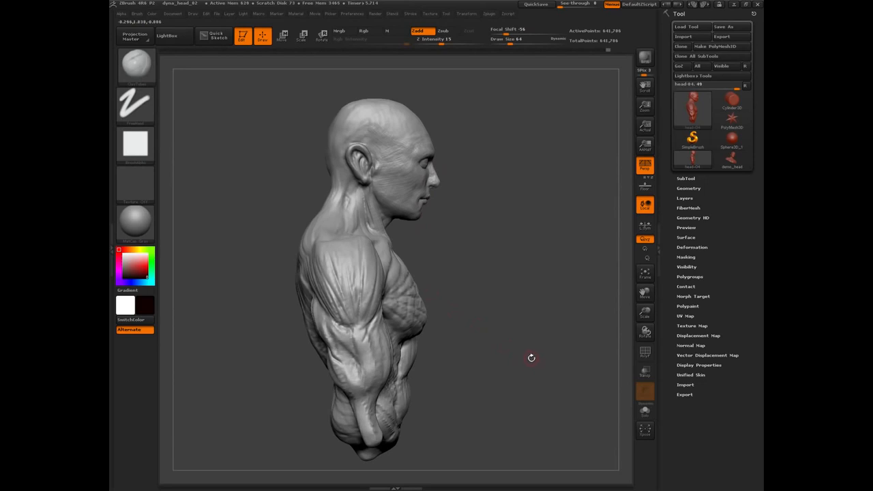
pyautogui.press('ctrl')
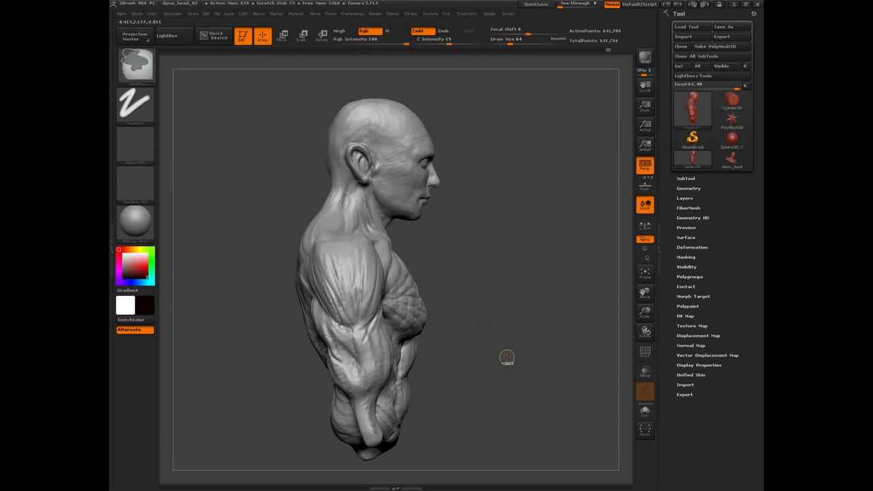
pyautogui.moveTo(510, 353)
pyautogui.keyDown('ctrl'); pyautogui.keyDown('shift'); pyautogui.mouseDown()
pyautogui.moveTo(261, 262)
pyautogui.moveTo(230, 222)
pyautogui.mouseUp(); pyautogui.keyUp('shift'); pyautogui.keyUp('ctrl')
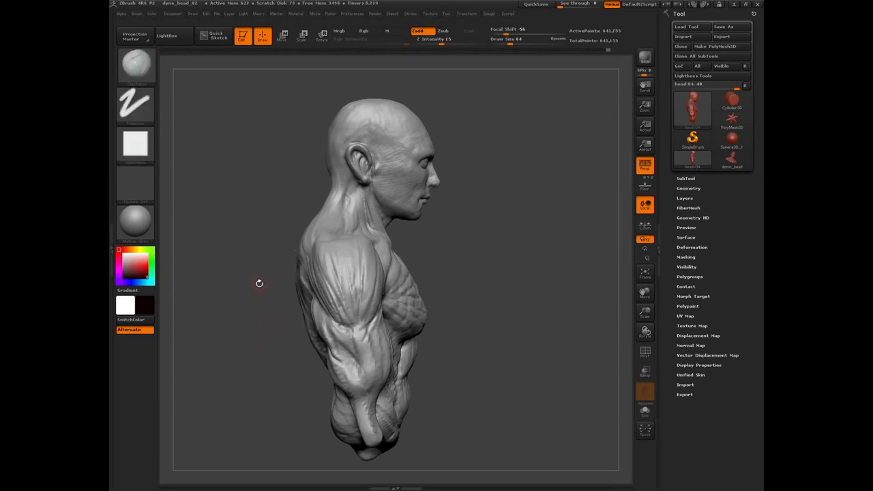
pyautogui.moveTo(260, 283)
pyautogui.mouseDown()
pyautogui.moveTo(191, 294)
pyautogui.moveTo(256, 305)
pyautogui.mouseUp()
pyautogui.hotkey('shift', 'f')
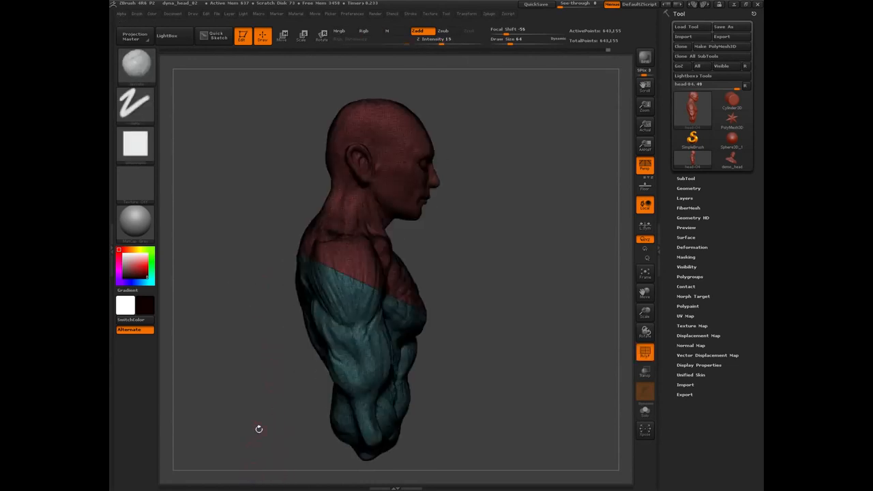
# From the front, try a diagonal SliceCurve cut across the arm and lower torso and mirror it to the other side.
pyautogui.moveTo(253, 310); pyautogui.dragTo(163, 311)
pyautogui.moveTo(219, 350)
pyautogui.mouseDown()
pyautogui.moveTo(257, 315)
pyautogui.moveTo(229, 347)
pyautogui.mouseUp()
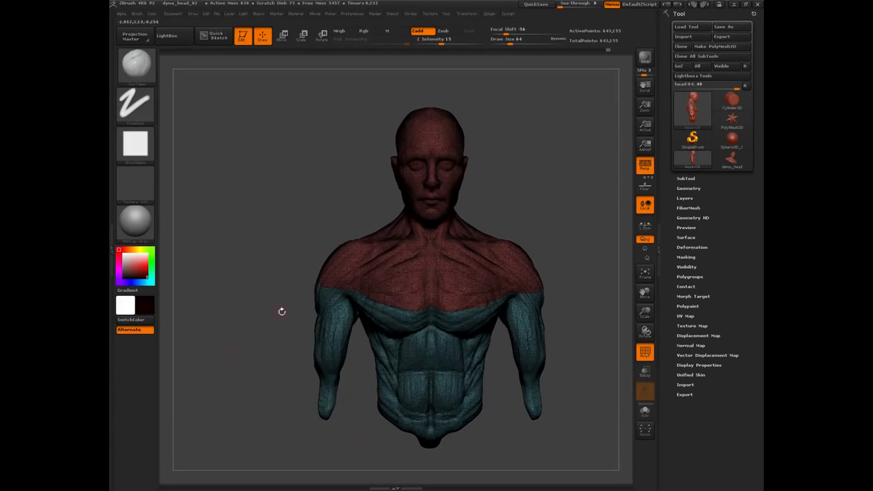
pyautogui.keyDown('alt'); pyautogui.moveTo(260, 319); pyautogui.dragTo(240, 284); pyautogui.keyUp('alt')
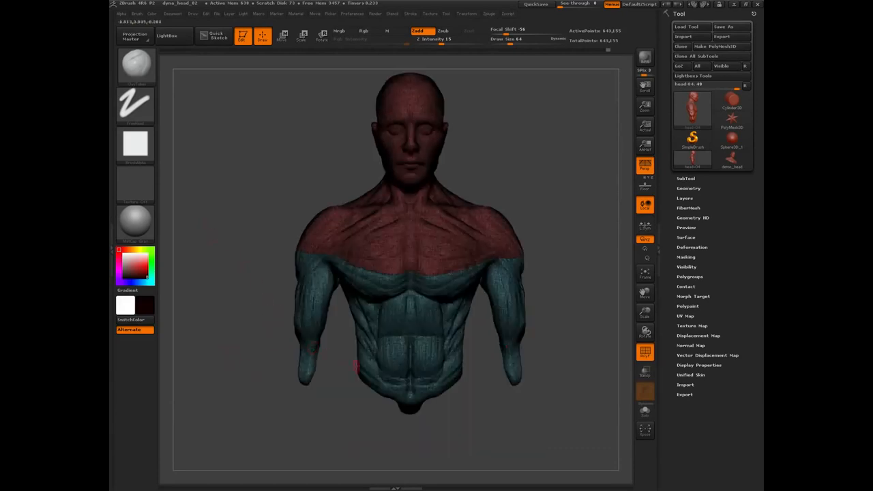
pyautogui.keyDown('ctrl'); pyautogui.keyDown('shift'); pyautogui.moveTo(451, 421); pyautogui.dragTo(254, 224); pyautogui.keyUp('shift'); pyautogui.keyUp('ctrl')
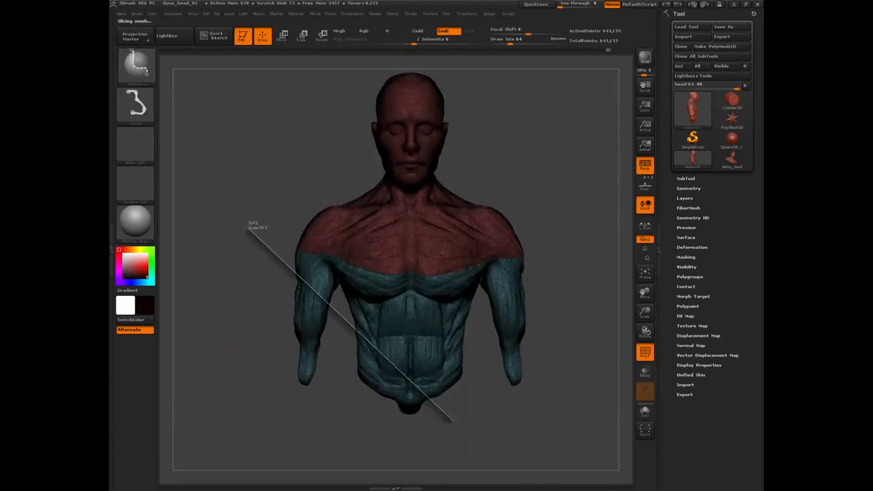
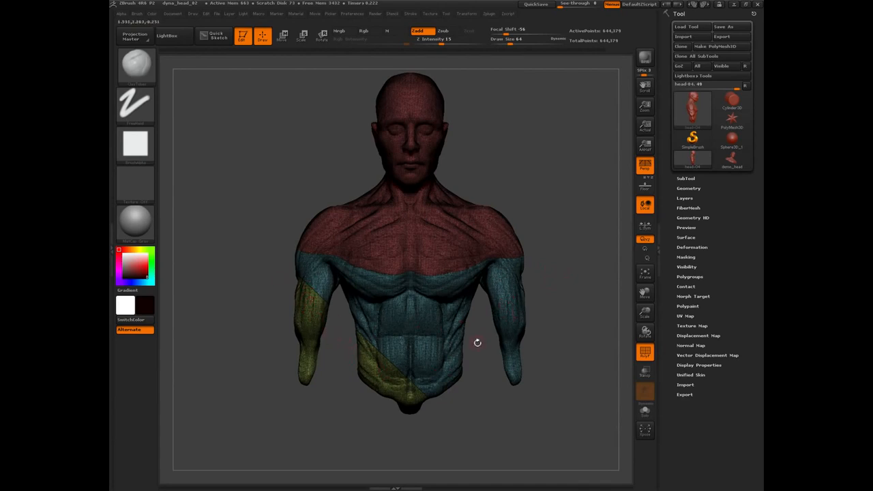
pyautogui.click(687, 187)
pyautogui.click(687, 336)
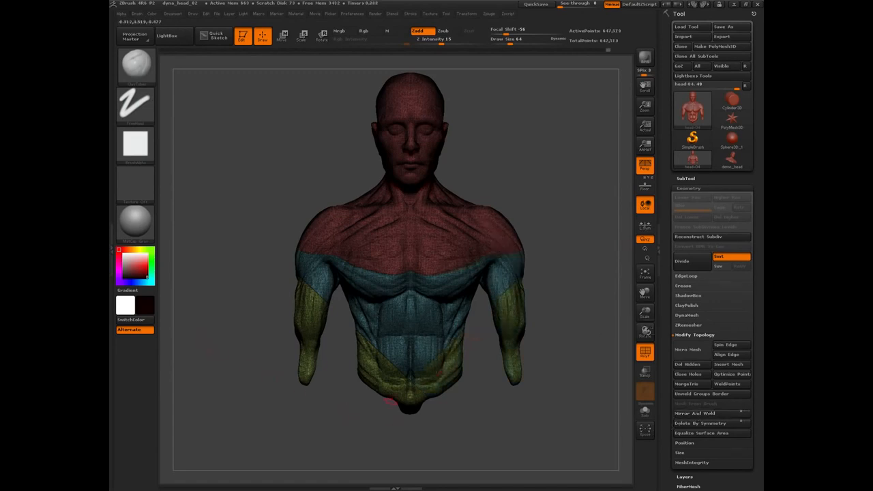
pyautogui.moveTo(208, 311); pyautogui.dragTo(249, 317)
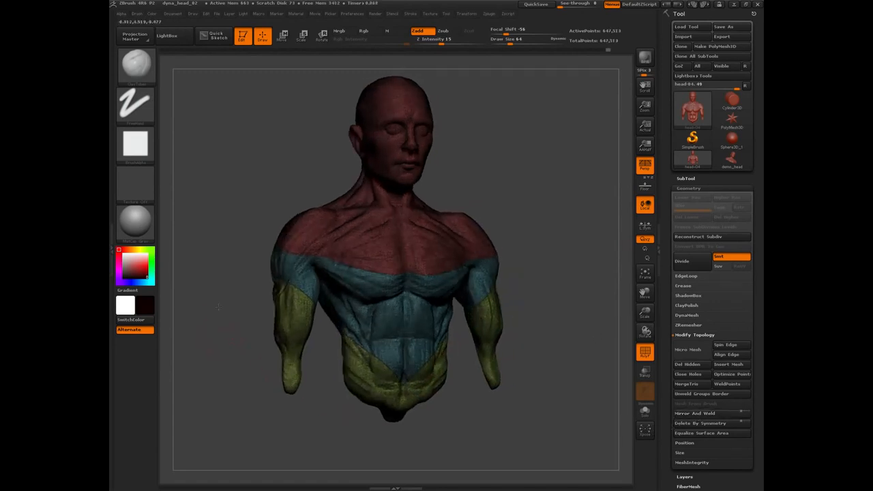
# Undo the mirroring and the diagonal slice across the arm and lower torso, and return to the front view.
pyautogui.hotkey('ctrl', 'z')
pyautogui.hotkey('ctrl', 'z')
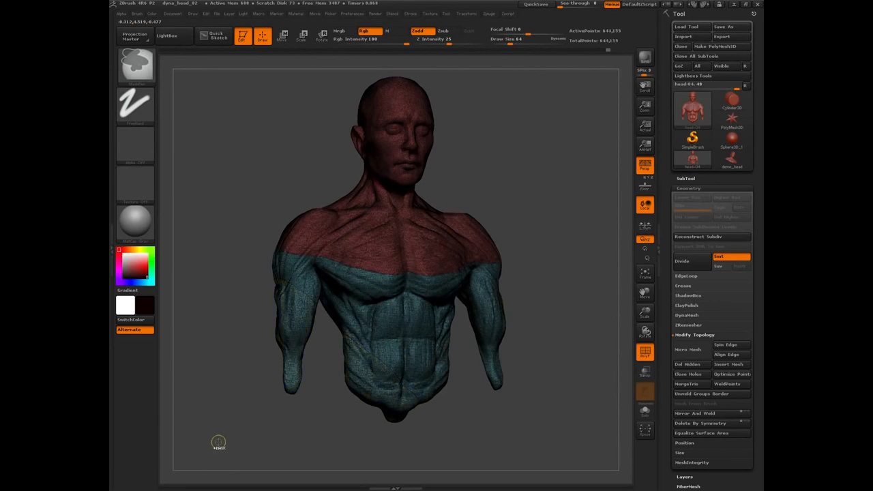
pyautogui.moveTo(223, 337); pyautogui.dragTo(380, 341)
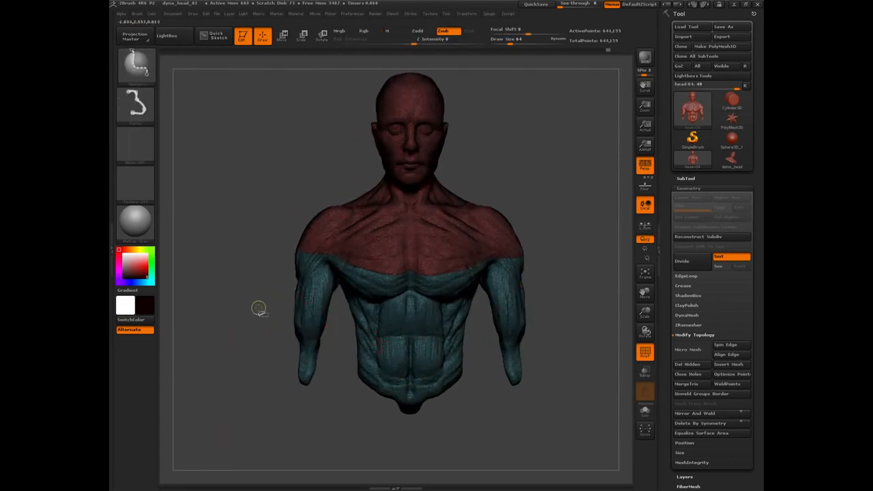
# Change the selection brush from SliceCurve to SelectRect.
pyautogui.keyDown('ctrl'); pyautogui.keyDown('shift'); pyautogui.click(133, 64); pyautogui.keyUp('shift'); pyautogui.keyUp('ctrl')
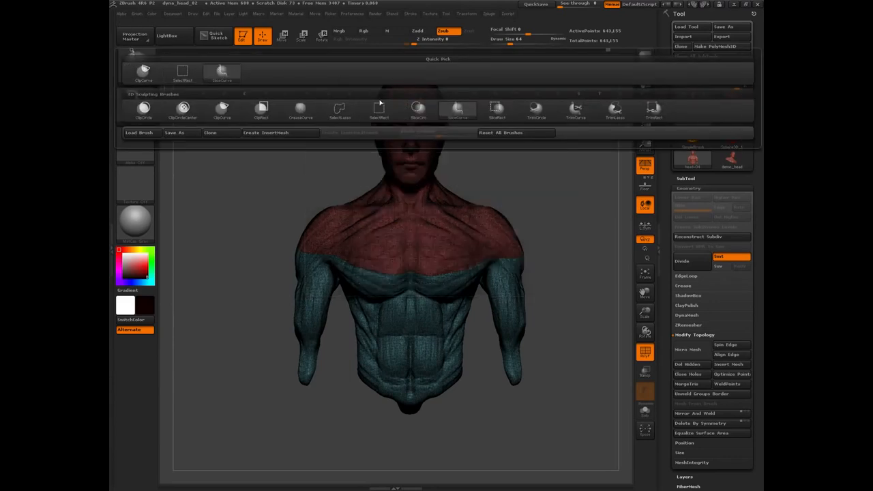
pyautogui.moveTo(378, 112)
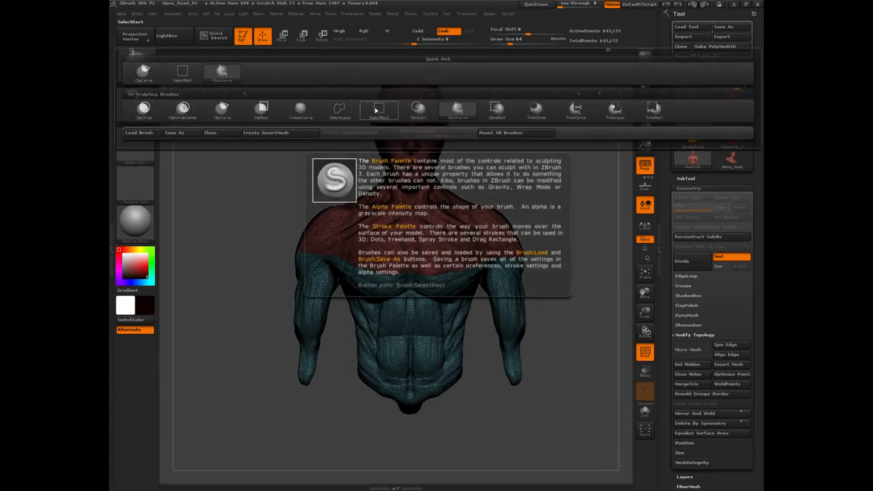
pyautogui.click(374, 112)
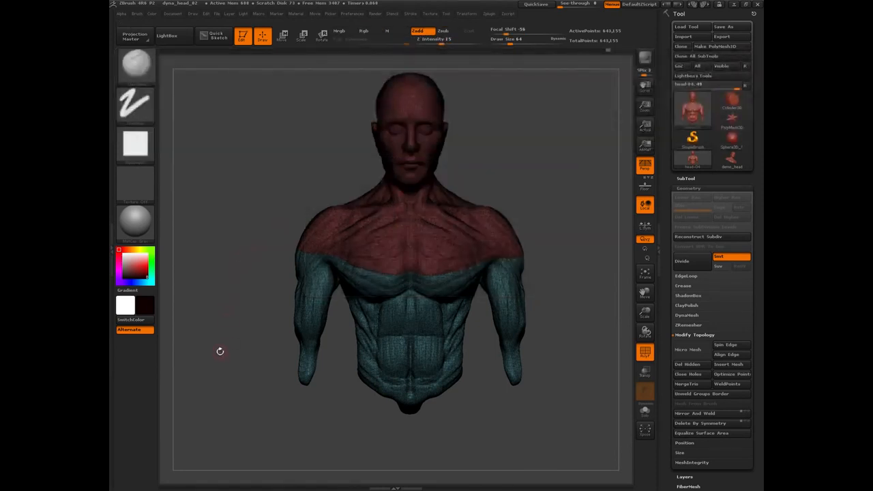
pyautogui.moveTo(220, 351); pyautogui.dragTo(244, 314)
pyautogui.moveTo(222, 269)
pyautogui.mouseDown()
pyautogui.moveTo(282, 249)
pyautogui.moveTo(273, 249)
pyautogui.mouseUp()
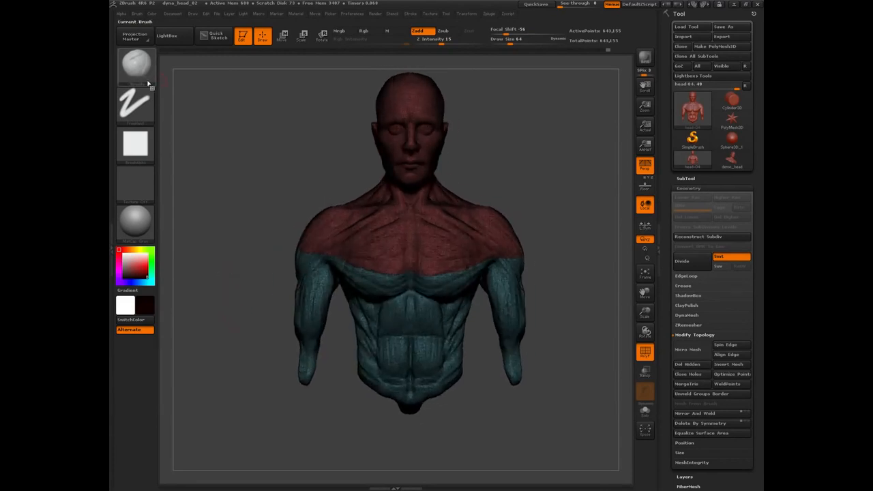
pyautogui.hotkey('ctrl', 'shift')
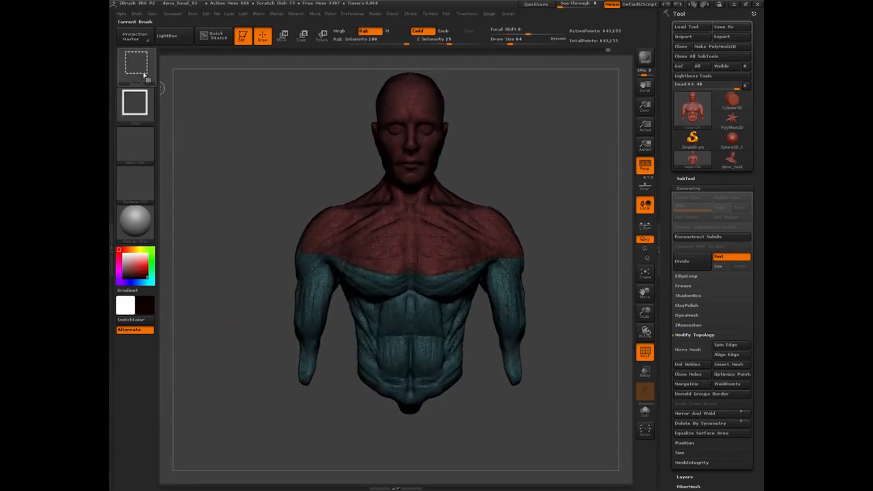
pyautogui.press('ctrl')
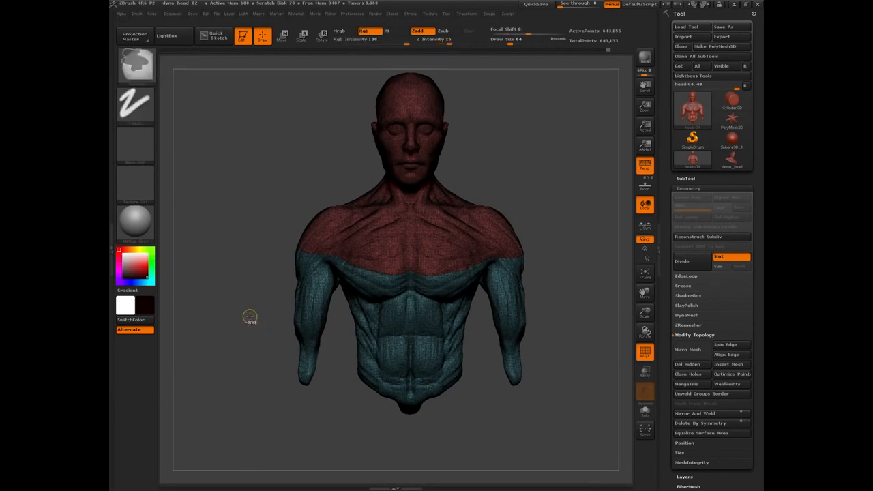
pyautogui.hotkey('ctrl', 'shift')
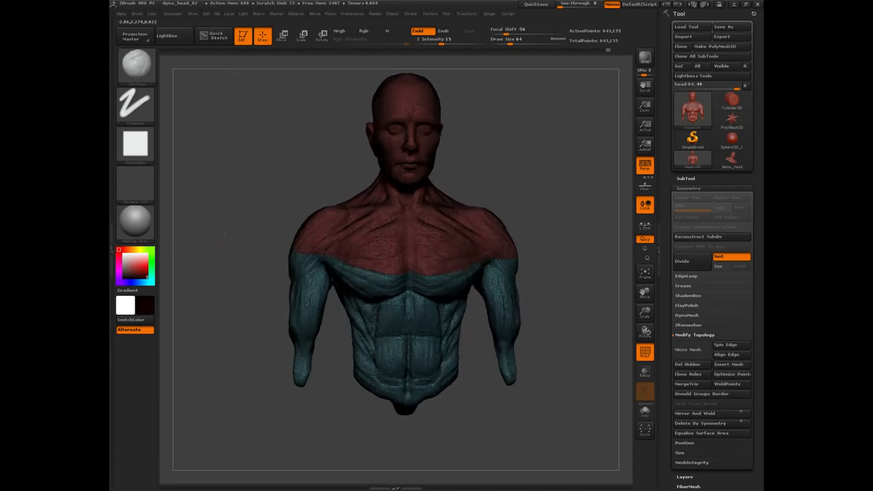
pyautogui.hotkey('ctrl', 'shift')
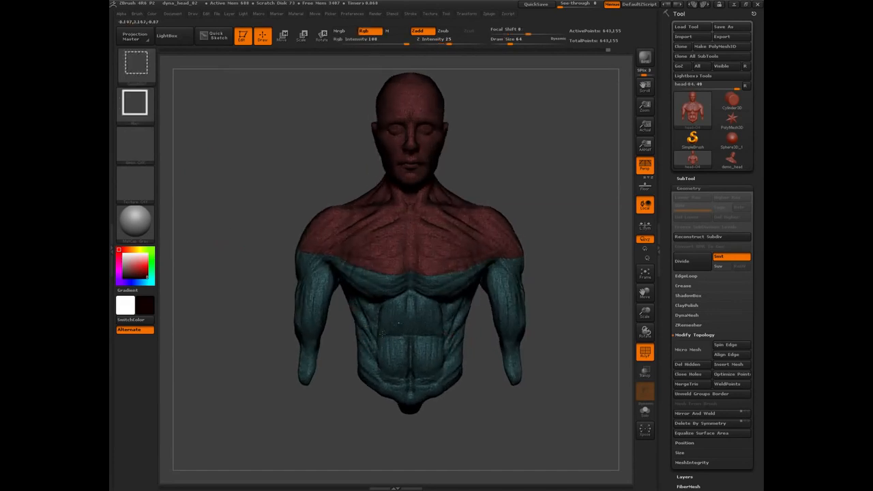
# Isolate the polygroup of the lower torso and arms, and show the whole figure again.
pyautogui.keyDown('ctrl'); pyautogui.keyDown('shift'); pyautogui.click(398, 328); pyautogui.keyUp('shift'); pyautogui.keyUp('ctrl')
pyautogui.hotkey('ctrl', 'shift')
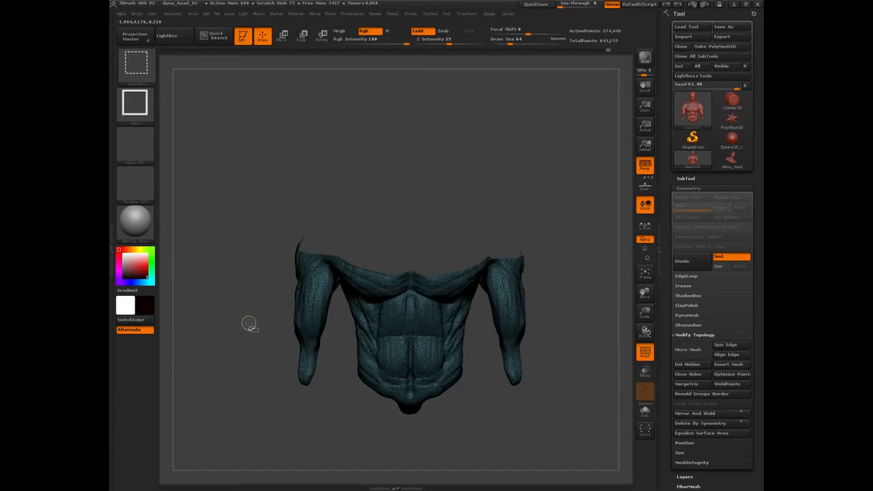
pyautogui.keyDown('ctrl'); pyautogui.keyDown('shift'); pyautogui.click(250, 326); pyautogui.keyUp('shift'); pyautogui.keyUp('ctrl')
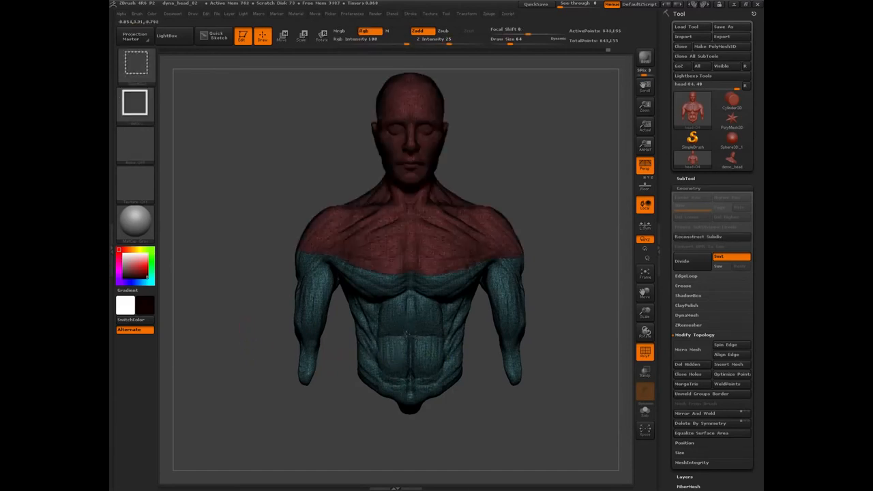
# Isolate the lower torso and arms polygroup and invert the visibility to show only the head and shoulders.
pyautogui.keyDown('ctrl'); pyautogui.keyDown('shift'); pyautogui.click(412, 320); pyautogui.keyUp('shift'); pyautogui.keyUp('ctrl')
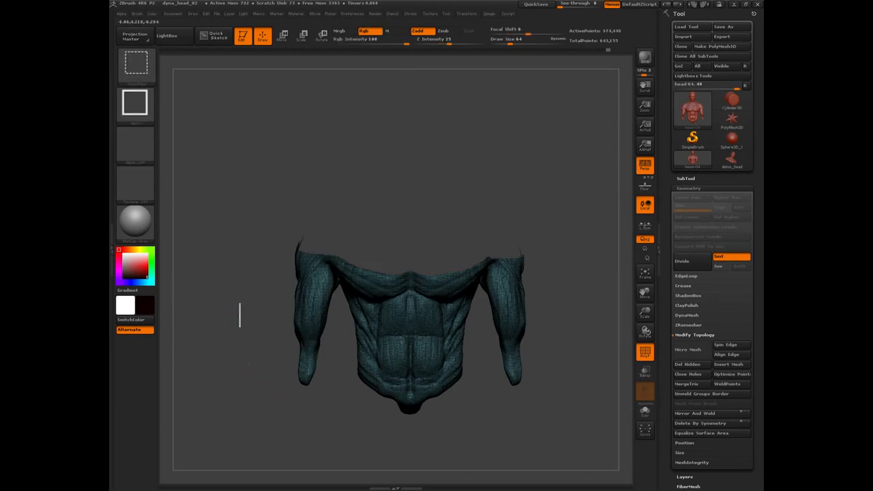
pyautogui.keyDown('ctrl'); pyautogui.keyDown('shift'); pyautogui.moveTo(240, 315); pyautogui.dragTo(244, 384); pyautogui.keyUp('shift'); pyautogui.keyUp('ctrl')
pyautogui.moveTo(230, 309)
pyautogui.mouseDown()
pyautogui.moveTo(280, 303)
pyautogui.moveTo(266, 272)
pyautogui.moveTo(245, 282)
pyautogui.moveTo(238, 303)
pyautogui.mouseUp()
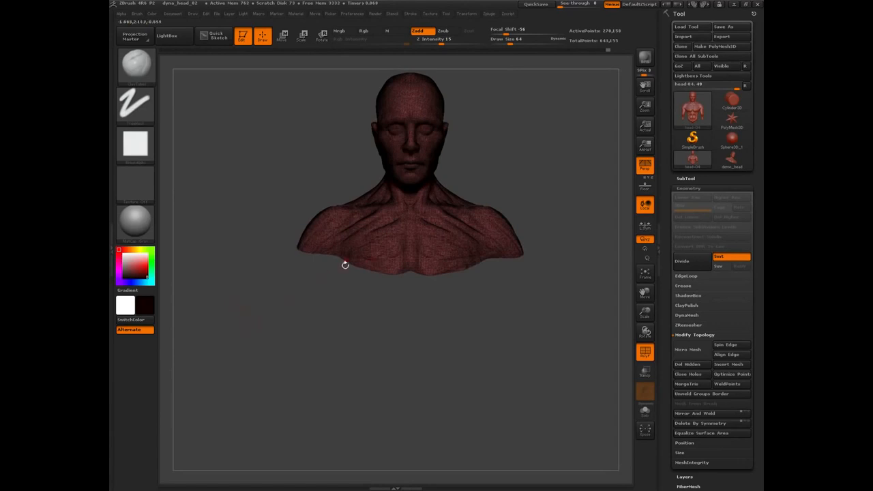
# Delete the hidden lower torso and arms geometry with Del Hidden.
pyautogui.keyDown('alt'); pyautogui.moveTo(312, 359); pyautogui.dragTo(310, 403); pyautogui.keyUp('alt')
pyautogui.keyDown('alt'); pyautogui.moveTo(285, 302); pyautogui.dragTo(296, 400); pyautogui.keyUp('alt')
pyautogui.moveTo(260, 238); pyautogui.dragTo(303, 261)
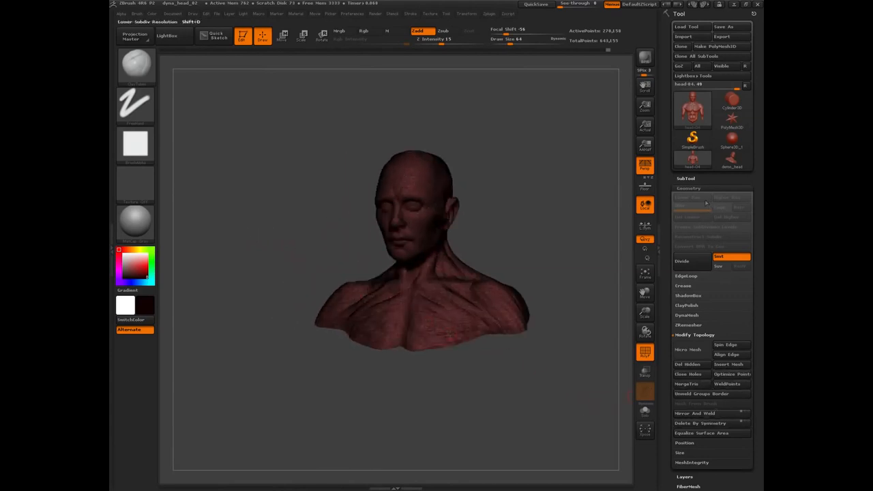
pyautogui.click(688, 189)
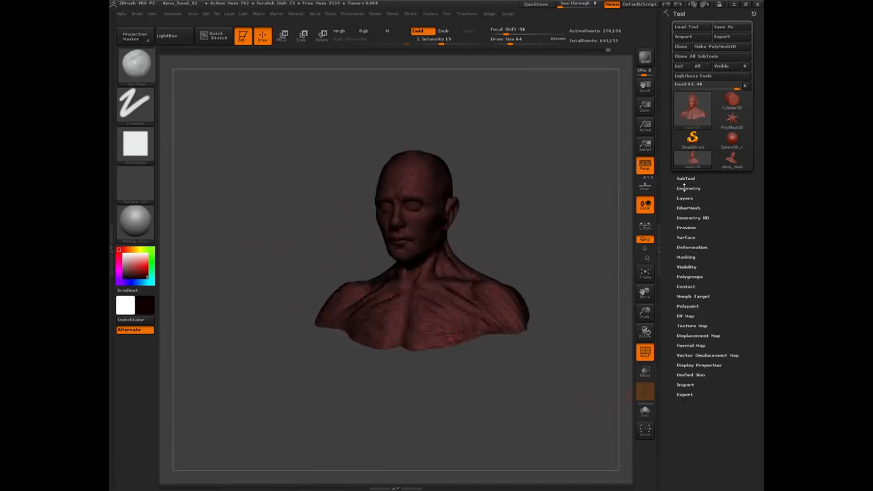
pyautogui.click(687, 188)
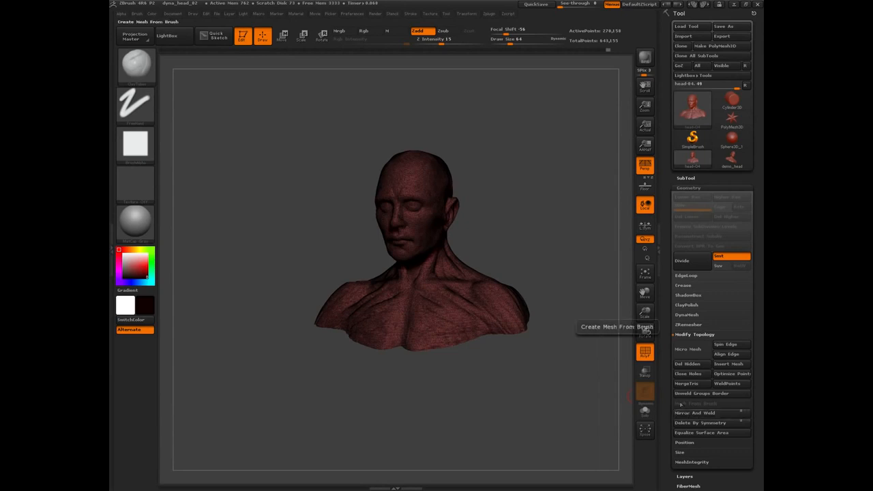
pyautogui.click(682, 365)
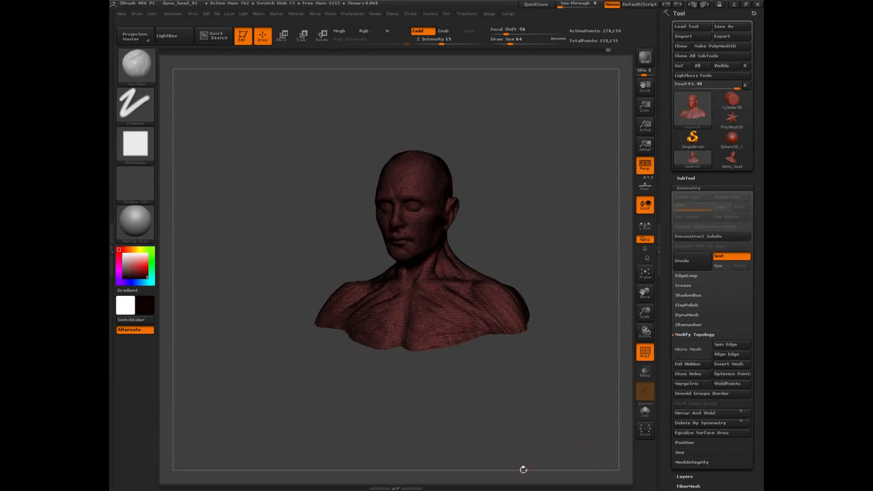
# Remesh the bust with DynaMesh to close its open underside, turn off the polyframe display and inspect the lower cut.
pyautogui.moveTo(278, 379); pyautogui.dragTo(271, 317)
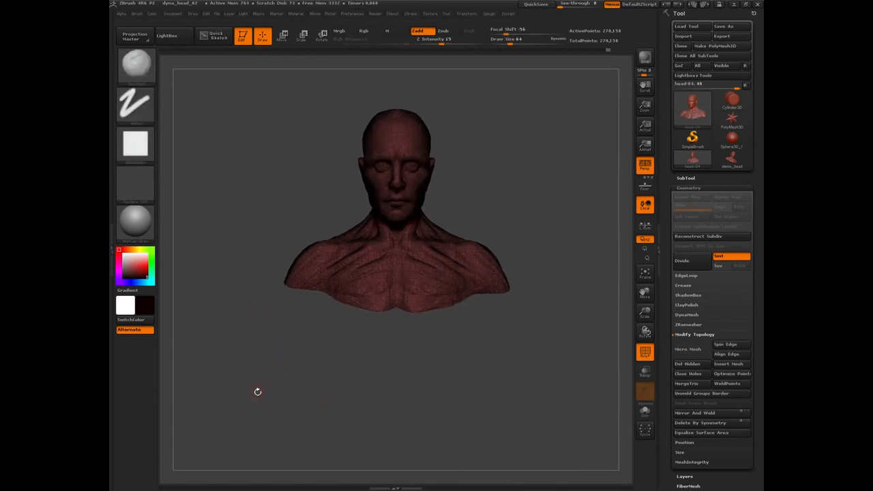
pyautogui.moveTo(267, 387); pyautogui.dragTo(244, 226)
pyautogui.keyDown('ctrl'); pyautogui.moveTo(223, 175); pyautogui.dragTo(250, 311); pyautogui.keyUp('ctrl')
pyautogui.moveTo(257, 396); pyautogui.dragTo(349, 435)
pyautogui.hotkey('shift', 'f')
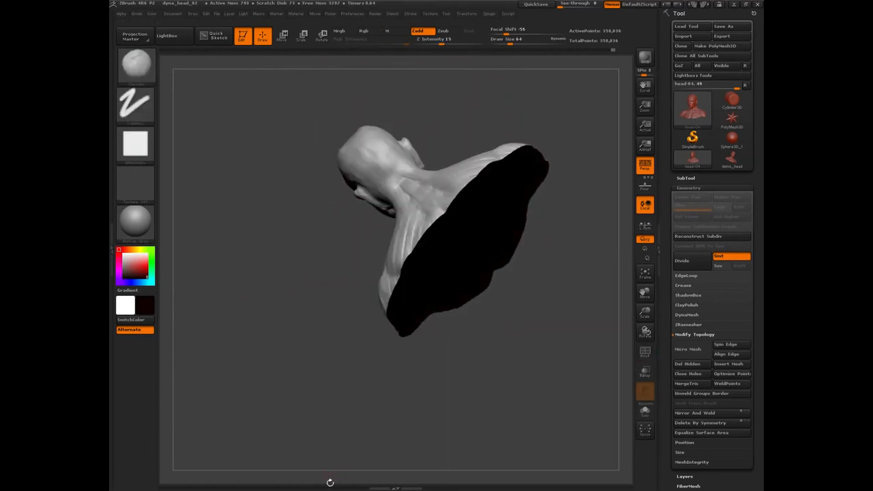
pyautogui.moveTo(307, 318); pyautogui.dragTo(270, 256)
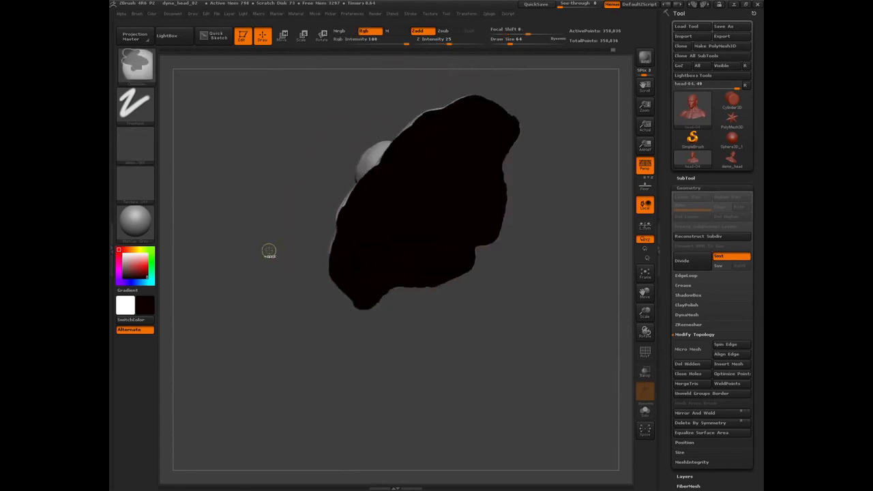
pyautogui.moveTo(266, 195); pyautogui.dragTo(275, 306)
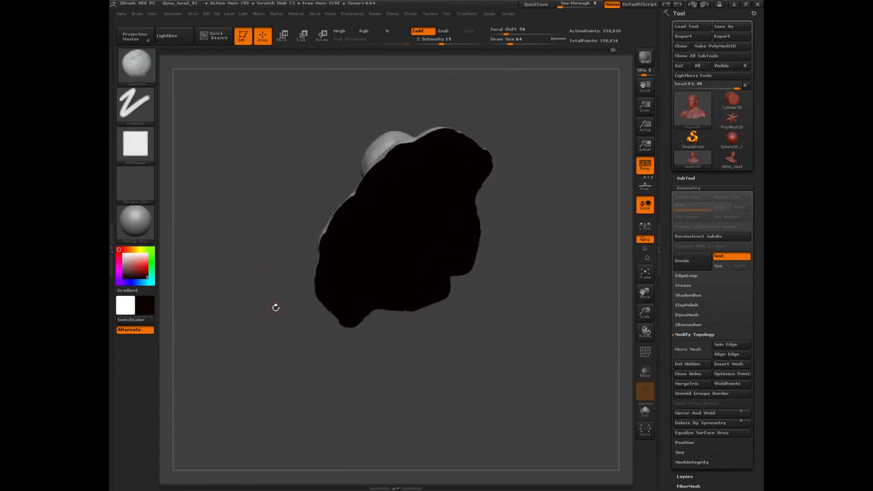
# Swap the active colour to white, enable Rgb and fill the whole bust with FillObject.
pyautogui.press('v')
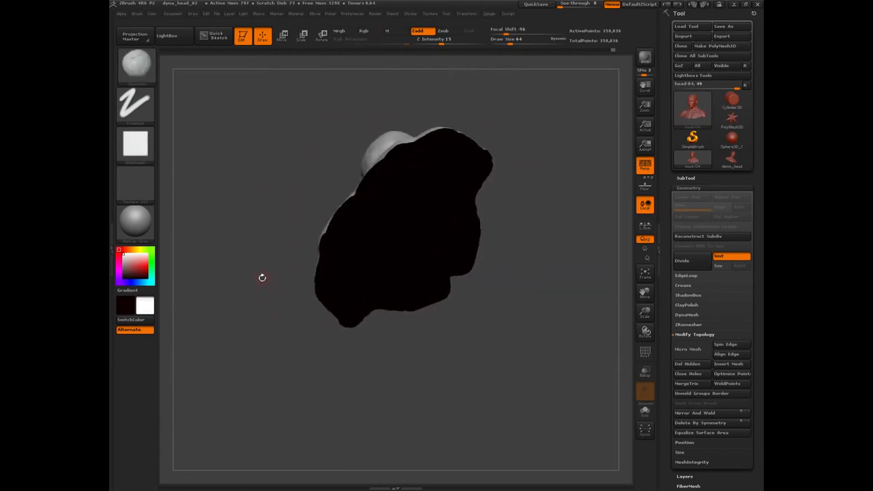
pyautogui.moveTo(262, 278); pyautogui.dragTo(192, 130)
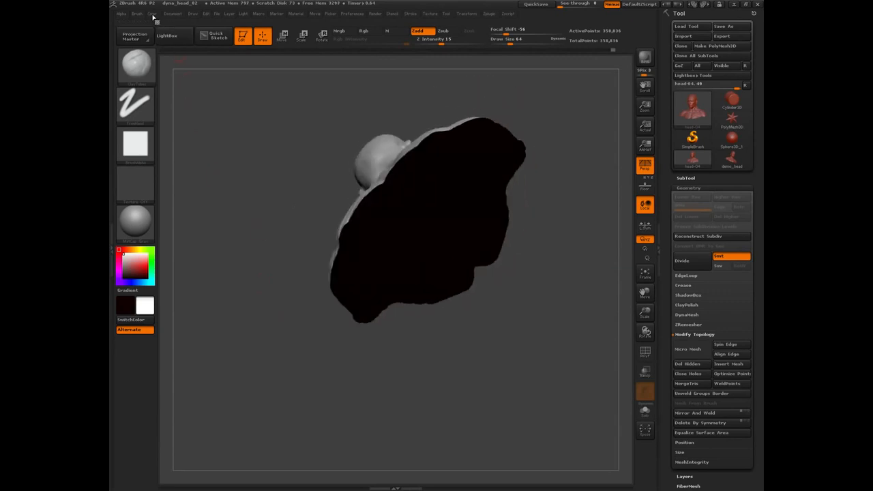
pyautogui.click(152, 17)
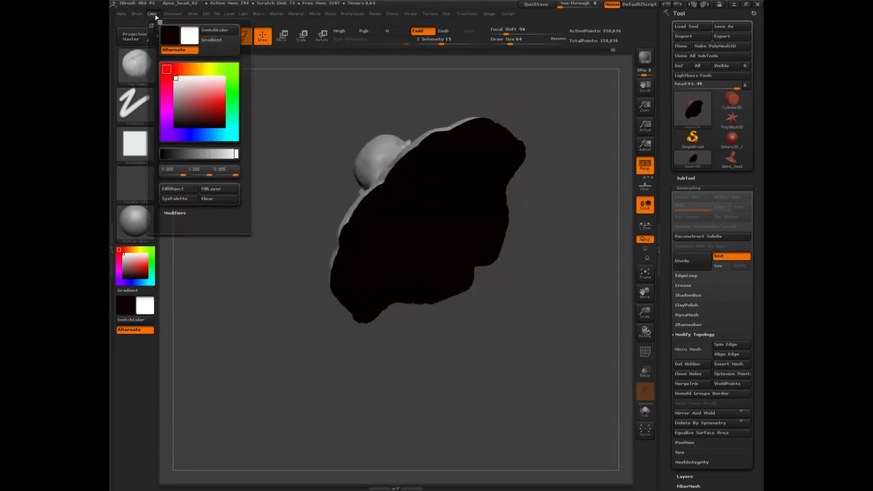
pyautogui.click(373, 33)
pyautogui.click(151, 14)
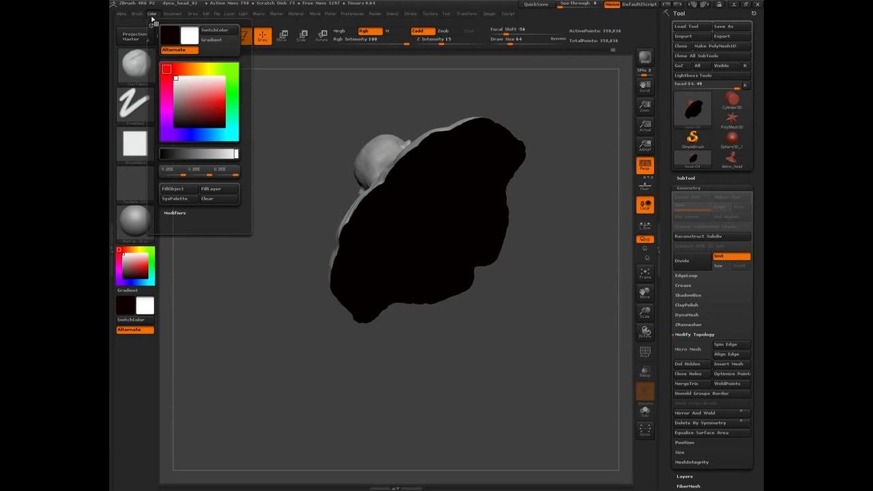
pyautogui.click(178, 190)
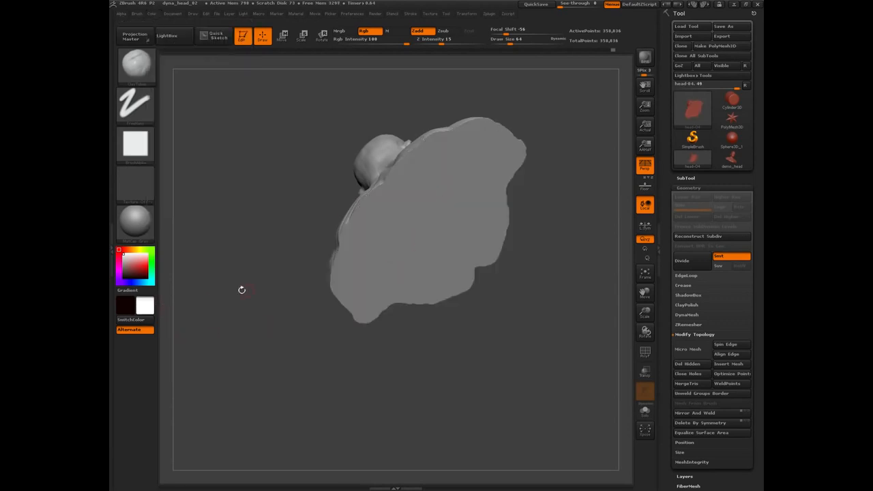
# Examine the recoloured bust from the front and from below, checking the flat underside and overall silhouette.
pyautogui.moveTo(271, 285)
pyautogui.mouseDown()
pyautogui.moveTo(265, 374)
pyautogui.moveTo(284, 240)
pyautogui.moveTo(246, 233)
pyautogui.moveTo(241, 173)
pyautogui.moveTo(268, 280)
pyautogui.moveTo(290, 302)
pyautogui.moveTo(246, 302)
pyautogui.mouseUp()
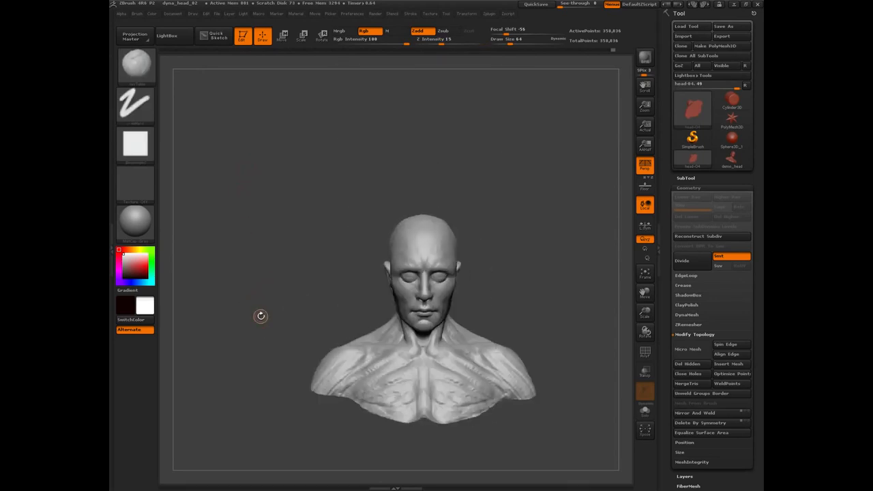
pyautogui.keyDown('ctrl'); pyautogui.moveTo(284, 247); pyautogui.dragTo(280, 349); pyautogui.keyUp('ctrl')
pyautogui.moveTo(259, 385); pyautogui.dragTo(331, 200)
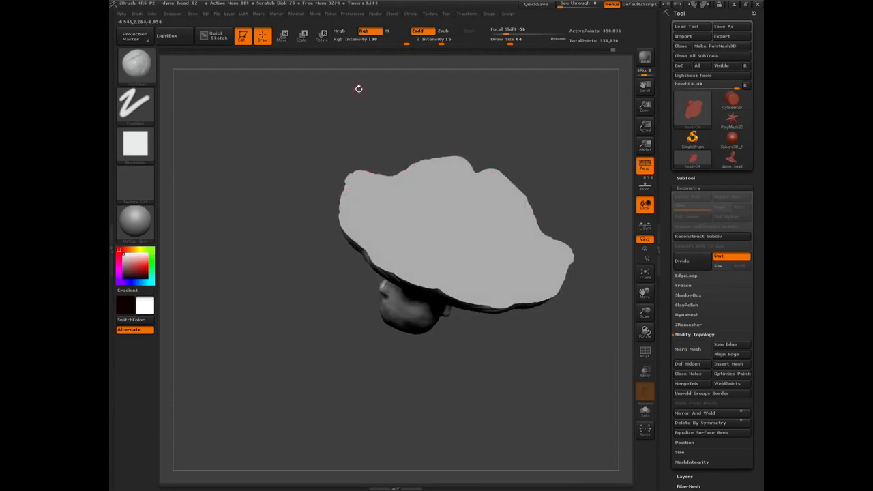
pyautogui.moveTo(359, 88); pyautogui.dragTo(316, 220)
pyautogui.moveTo(269, 366); pyautogui.dragTo(321, 258)
pyautogui.keyDown('alt'); pyautogui.moveTo(288, 290); pyautogui.dragTo(253, 166); pyautogui.keyUp('alt')
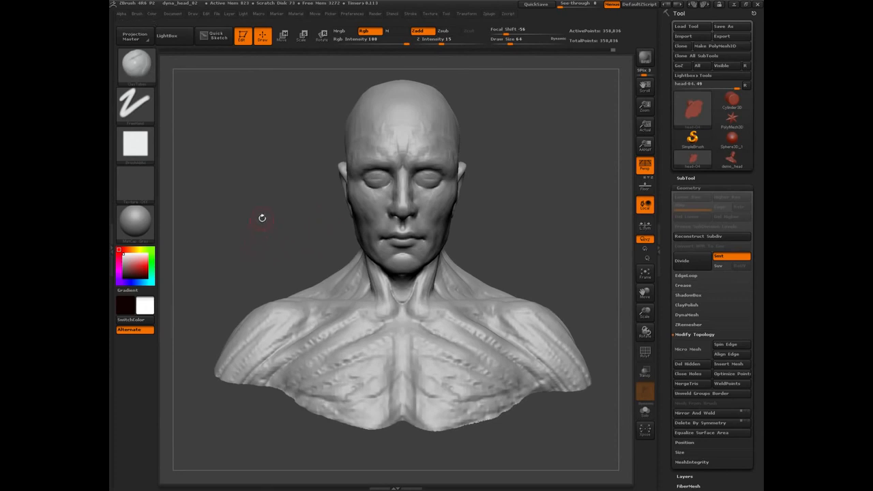
pyautogui.moveTo(262, 218); pyautogui.dragTo(354, 197)
pyautogui.keyDown('alt'); pyautogui.moveTo(256, 218); pyautogui.dragTo(247, 286); pyautogui.keyUp('alt')
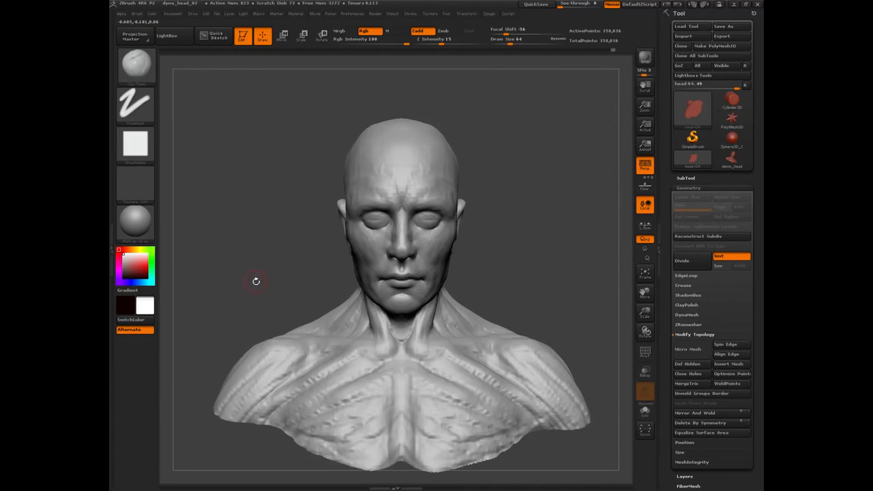
# Choose a clay brush at Z Intensity 20 and carve the openings below the upper eyelids with a draw size of 44.
pyautogui.press('b')
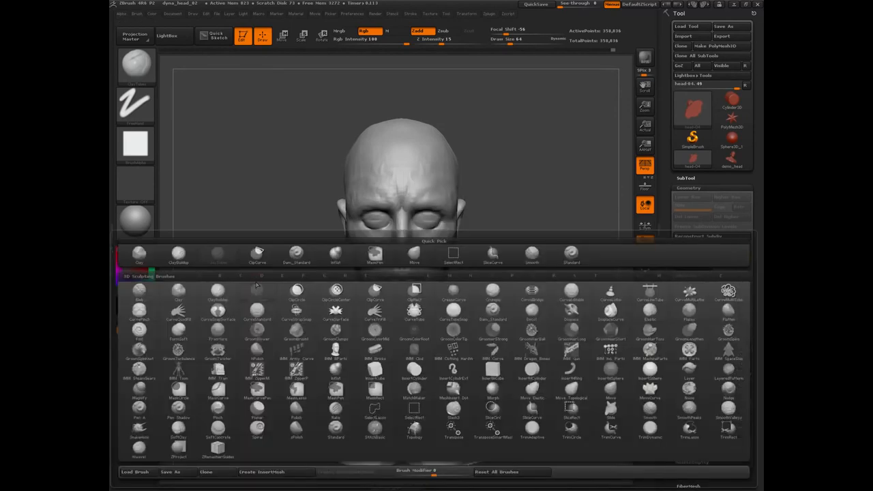
pyautogui.press('c')
pyautogui.press('t')
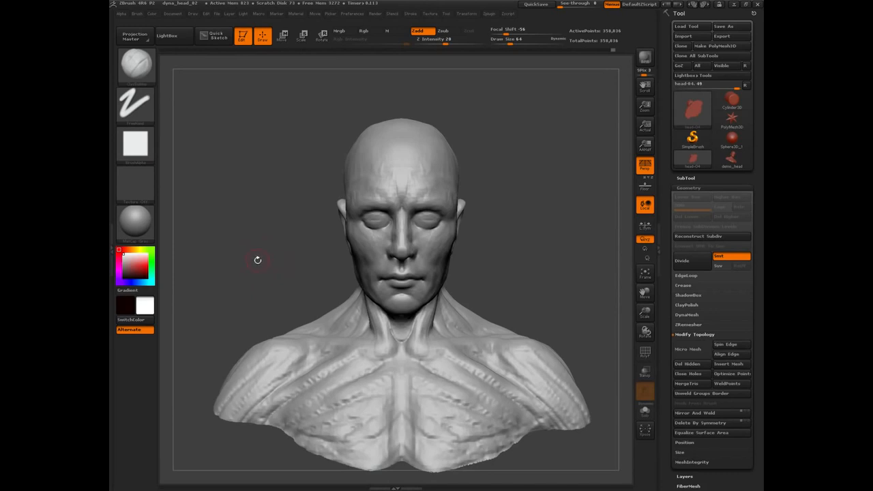
pyautogui.moveTo(258, 259)
pyautogui.keyDown('alt'); pyautogui.mouseDown()
pyautogui.moveTo(274, 281)
pyautogui.moveTo(263, 164)
pyautogui.mouseUp(); pyautogui.keyUp('alt')
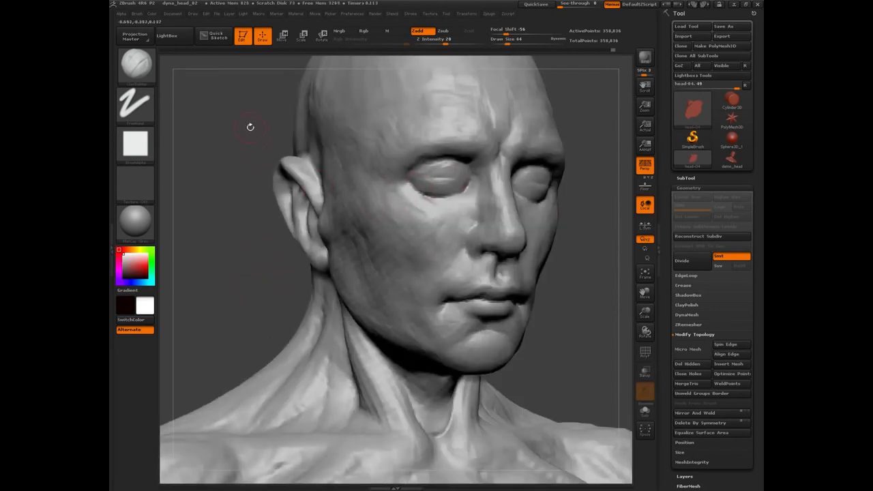
pyautogui.moveTo(237, 118); pyautogui.dragTo(334, 196)
pyautogui.moveTo(392, 194)
pyautogui.mouseDown()
pyautogui.moveTo(380, 195)
pyautogui.moveTo(401, 195)
pyautogui.moveTo(392, 185)
pyautogui.moveTo(399, 187)
pyautogui.mouseUp()
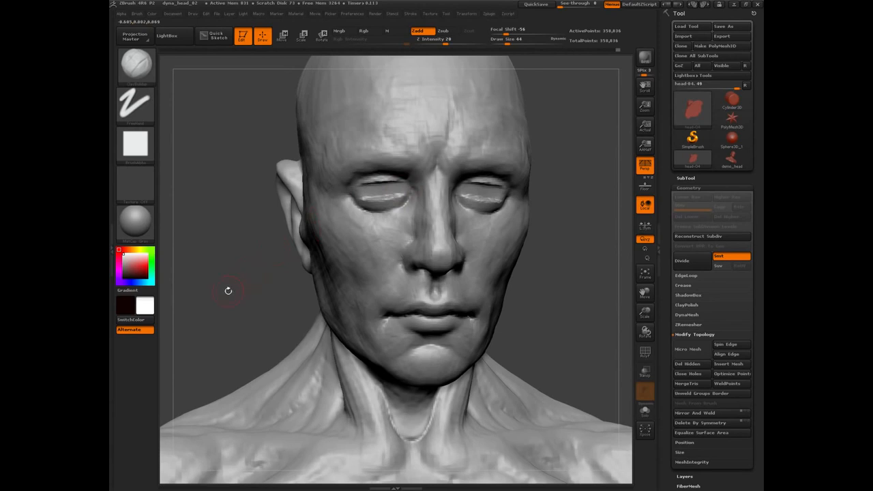
pyautogui.moveTo(228, 291)
pyautogui.mouseDown()
pyautogui.moveTo(382, 183)
pyautogui.moveTo(401, 189)
pyautogui.moveTo(358, 196)
pyautogui.mouseUp()
# Deepen the eye openings with a draw size of 28 and remesh the bust with DynaMesh.
pyautogui.press('[')
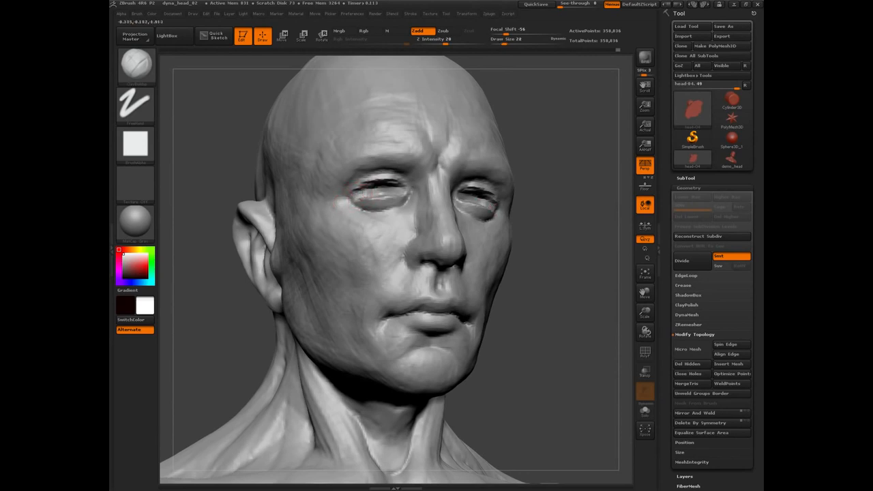
pyautogui.moveTo(351, 199); pyautogui.dragTo(351, 199)
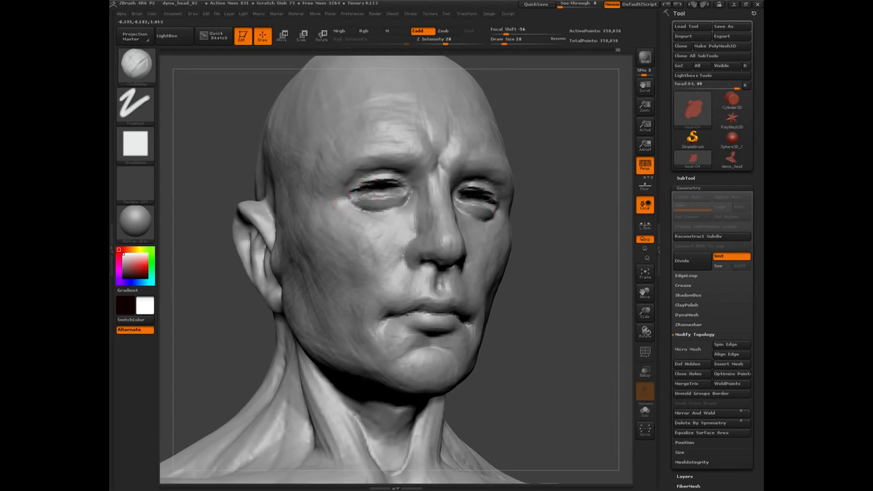
pyautogui.keyDown('ctrl'); pyautogui.moveTo(198, 118); pyautogui.dragTo(210, 197); pyautogui.keyUp('ctrl')
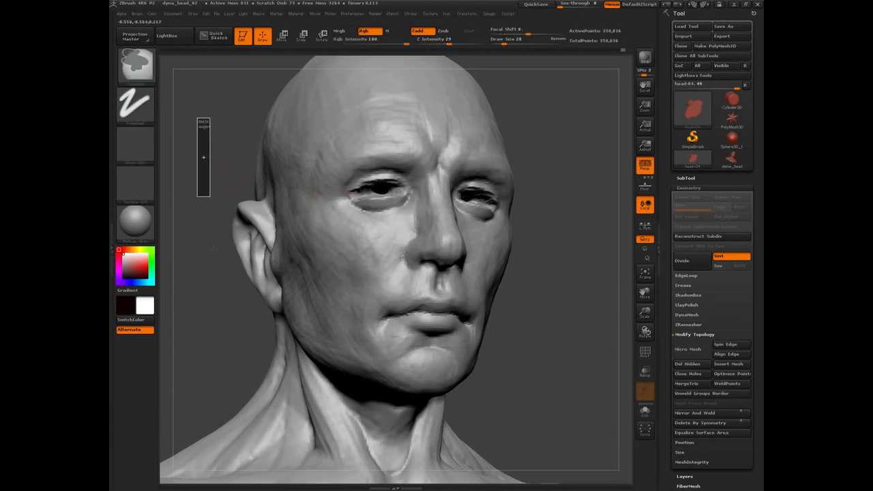
pyautogui.keyDown('ctrl'); pyautogui.moveTo(214, 247); pyautogui.dragTo(211, 246); pyautogui.keyUp('ctrl')
# Carve and smooth the inside of both eye openings further, then remesh the bust with DynaMesh again.
pyautogui.moveTo(214, 161); pyautogui.dragTo(232, 205)
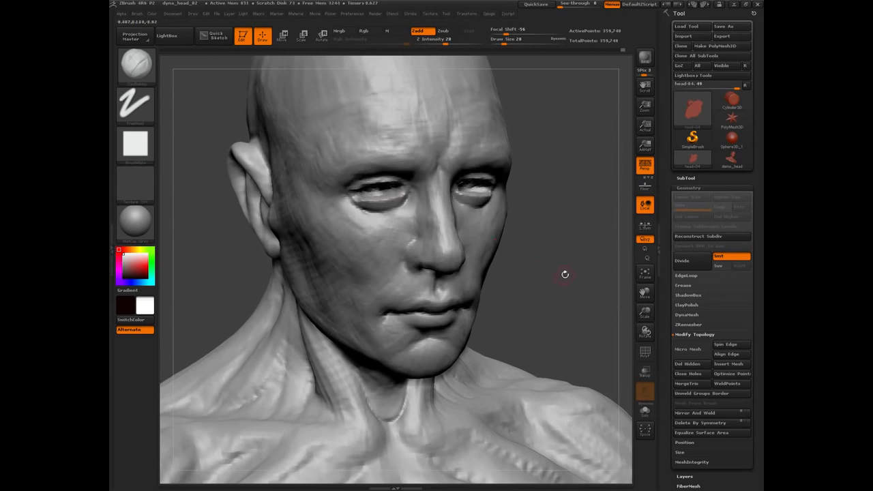
pyautogui.moveTo(565, 275); pyautogui.dragTo(374, 185)
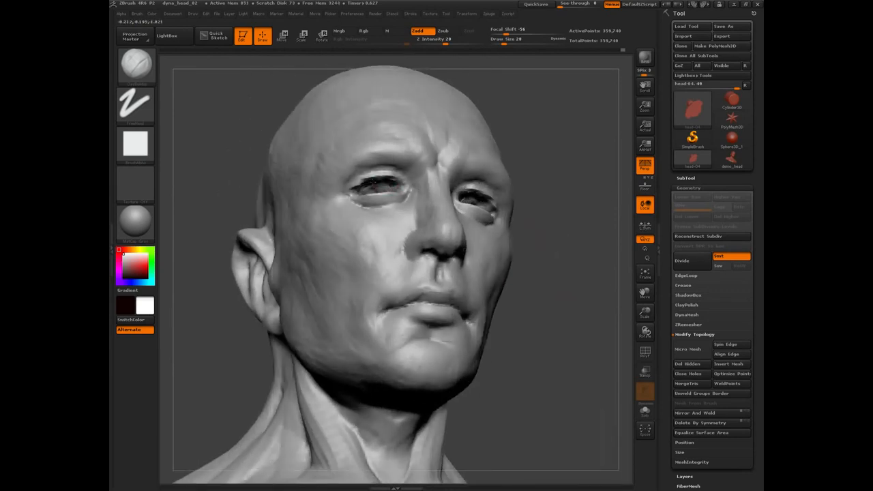
pyautogui.press('shift')
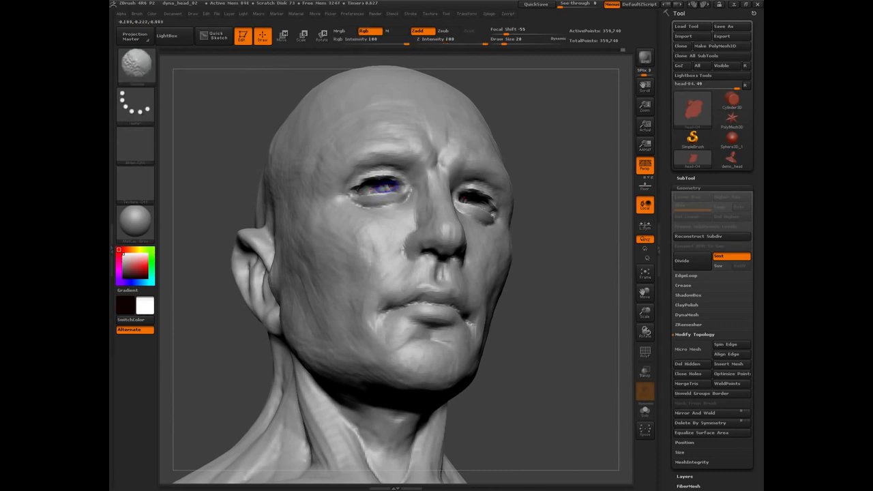
pyautogui.moveTo(251, 158); pyautogui.dragTo(225, 147)
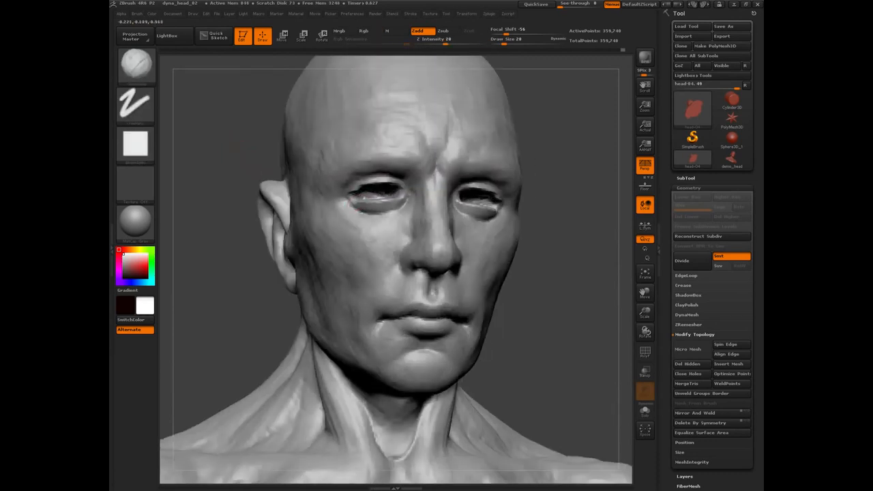
pyautogui.moveTo(404, 195); pyautogui.dragTo(365, 194)
pyautogui.moveTo(221, 307); pyautogui.dragTo(201, 198)
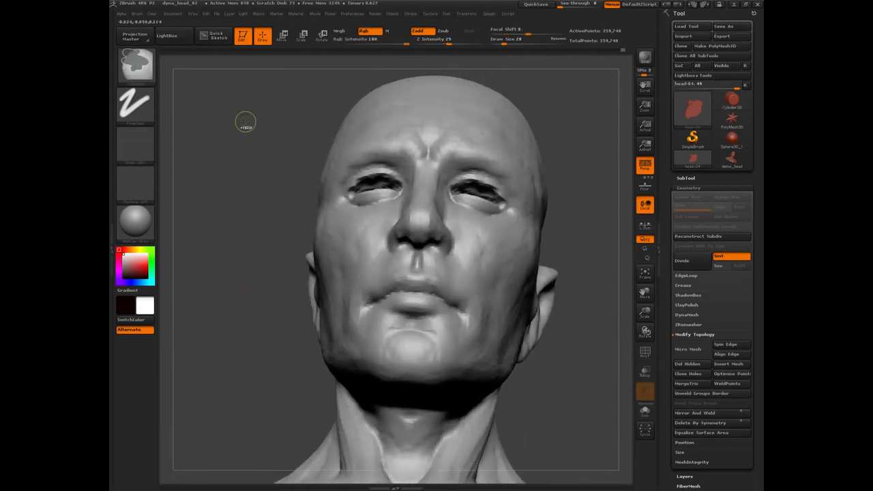
pyautogui.moveTo(246, 134)
pyautogui.keyDown('ctrl'); pyautogui.mouseDown()
pyautogui.moveTo(238, 312)
pyautogui.moveTo(232, 307)
pyautogui.mouseUp(); pyautogui.keyUp('ctrl')
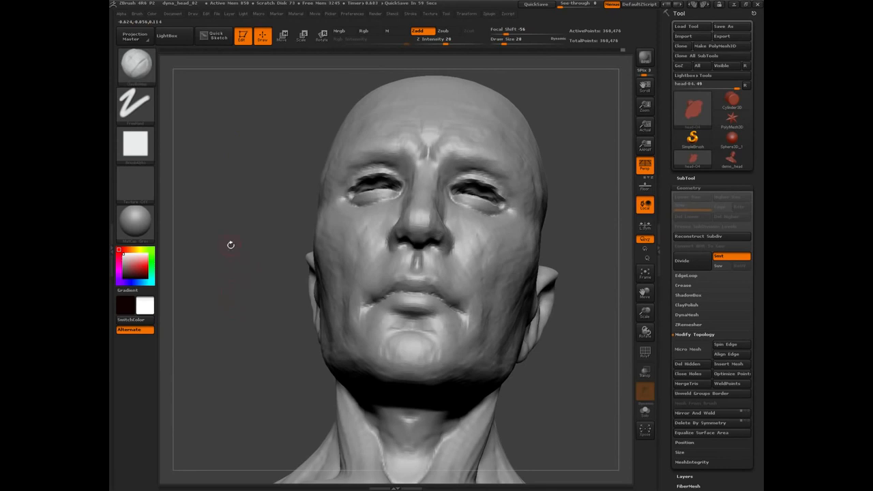
# Inspect the hollowed eyes and head proportions from several angles, comparing the front view with and without perspective.
pyautogui.moveTo(230, 244); pyautogui.dragTo(279, 274)
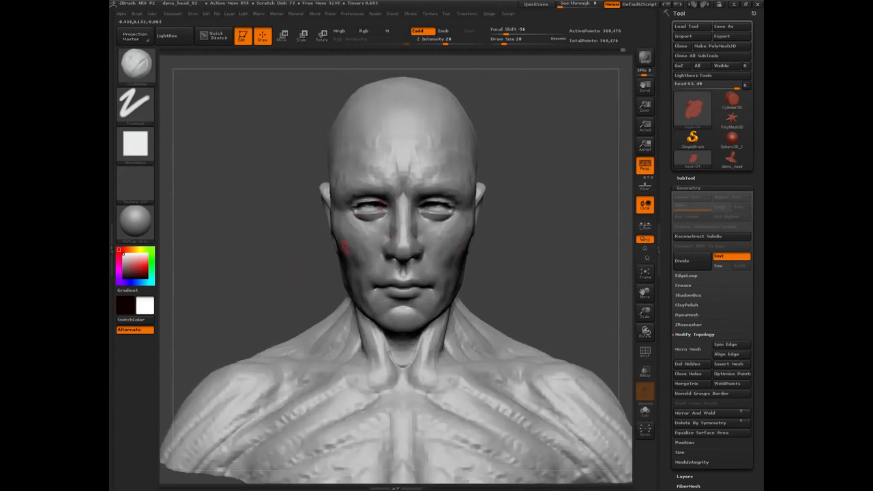
pyautogui.moveTo(247, 301); pyautogui.dragTo(354, 262)
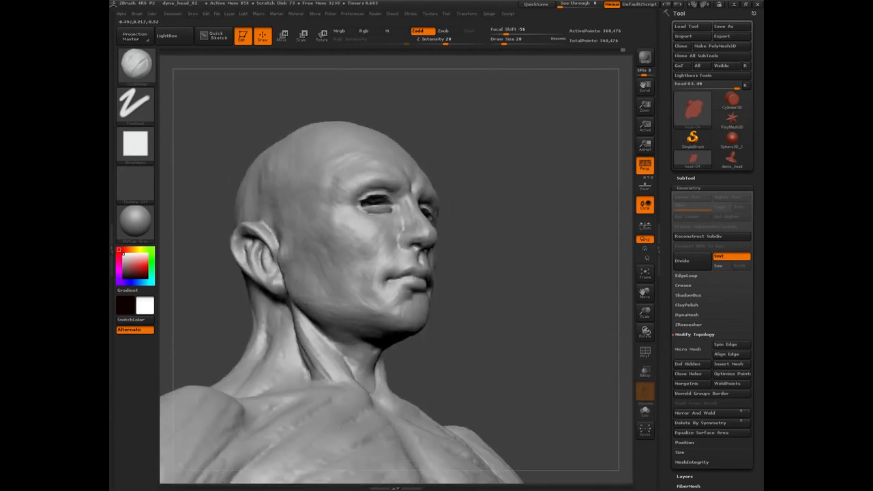
pyautogui.keyDown('shift'); pyautogui.moveTo(265, 258); pyautogui.dragTo(566, 244); pyautogui.keyUp('shift')
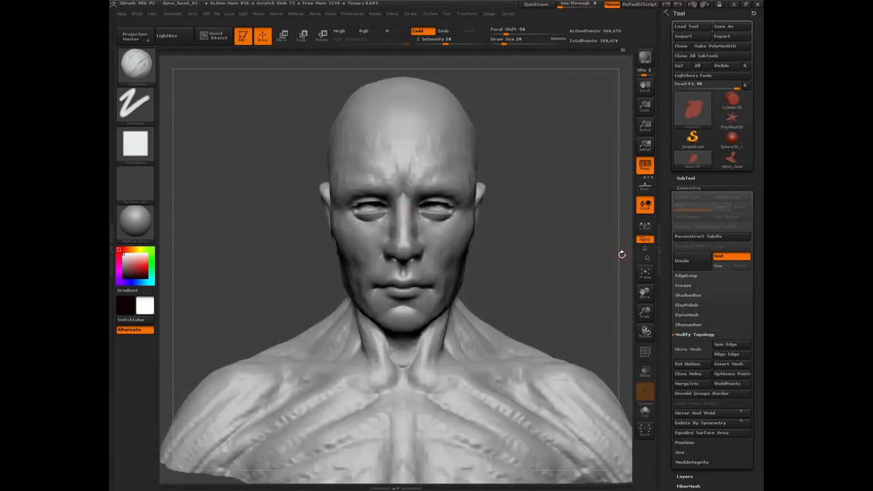
pyautogui.press('p')
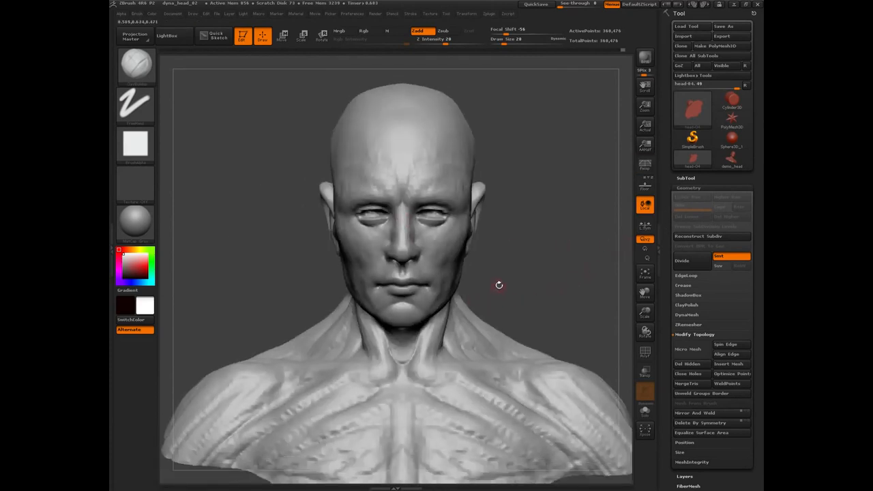
pyautogui.press('p')
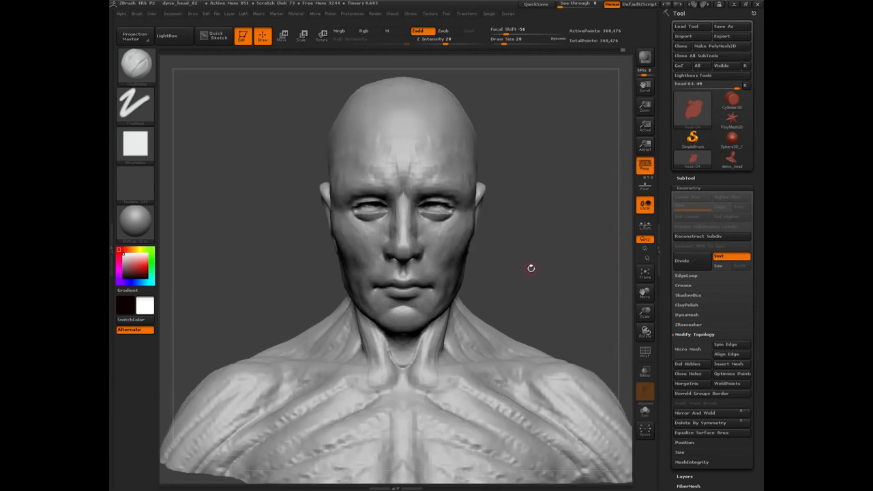
pyautogui.press('p')
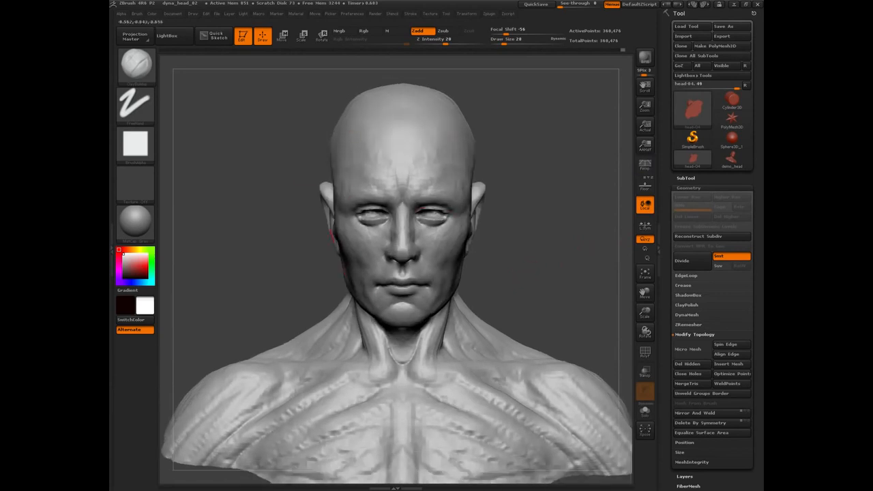
pyautogui.moveTo(243, 244)
pyautogui.mouseDown()
pyautogui.moveTo(213, 244)
pyautogui.moveTo(251, 253)
pyautogui.mouseUp()
pyautogui.press('p')
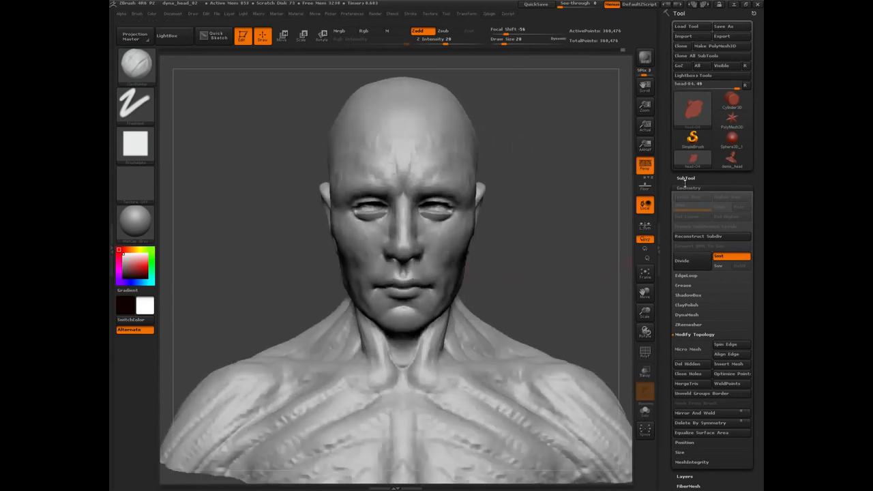
# Append a Sphere3D as a new subtool, select it, and make the head the active subtool again.
pyautogui.click(686, 178)
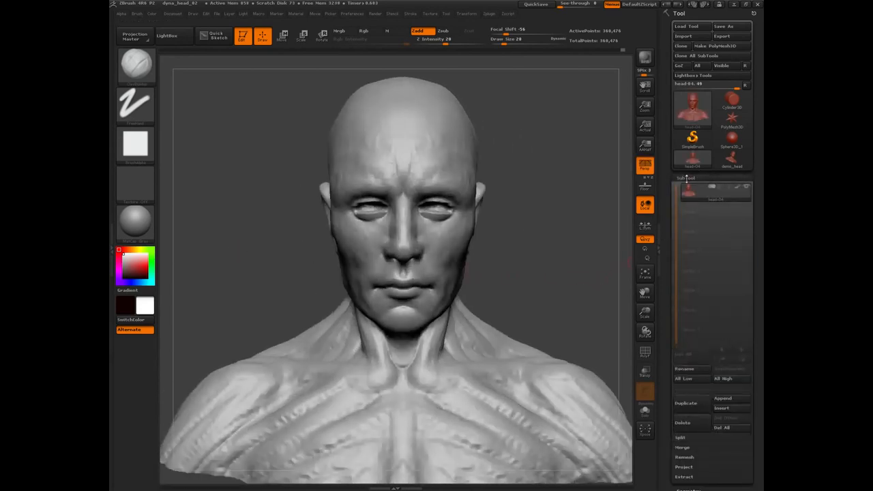
pyautogui.click(724, 399)
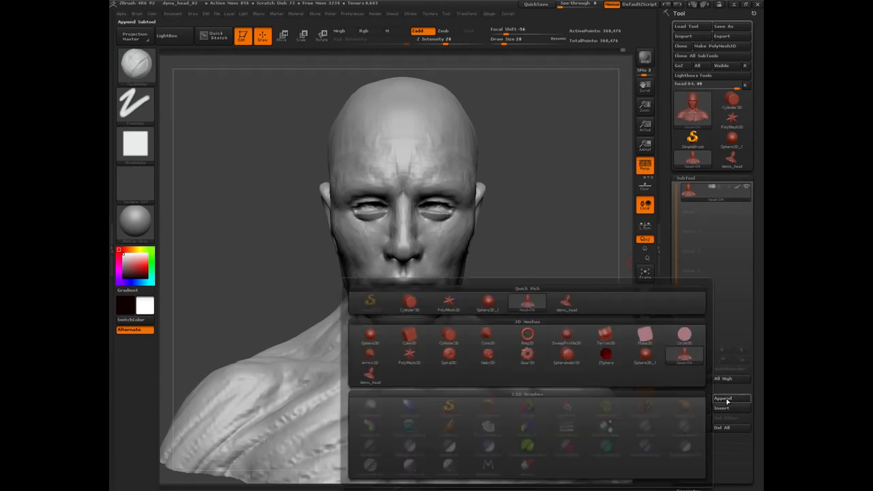
pyautogui.click(369, 335)
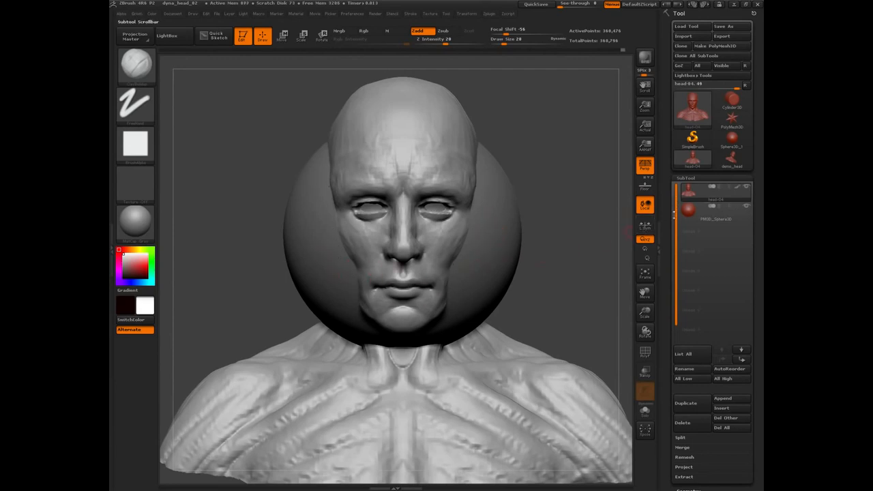
pyautogui.moveTo(704, 216)
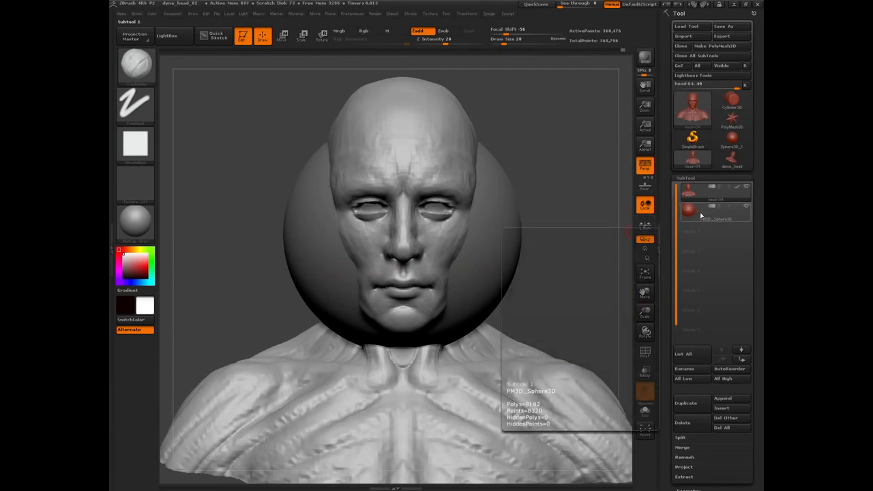
pyautogui.click(690, 217)
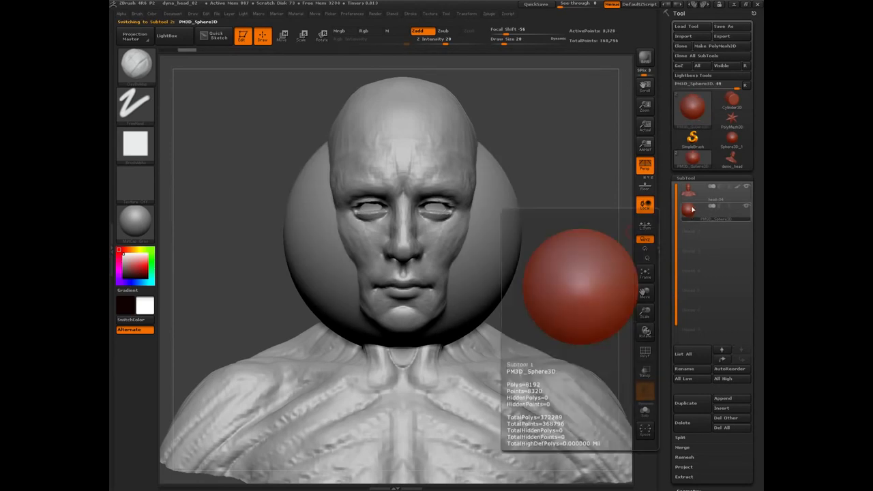
pyautogui.click(699, 193)
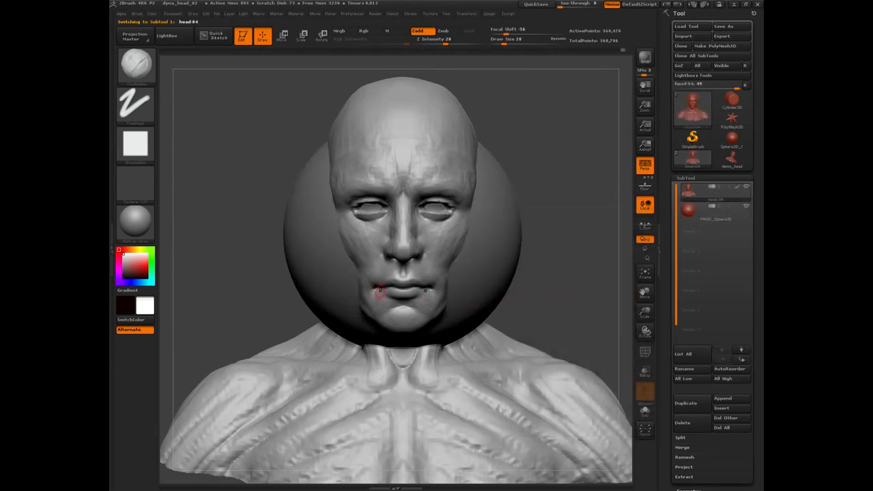
# Switch the active subtool between the head and the sphere, finishing with PM3D_Sphere3D selected.
pyautogui.press('n')
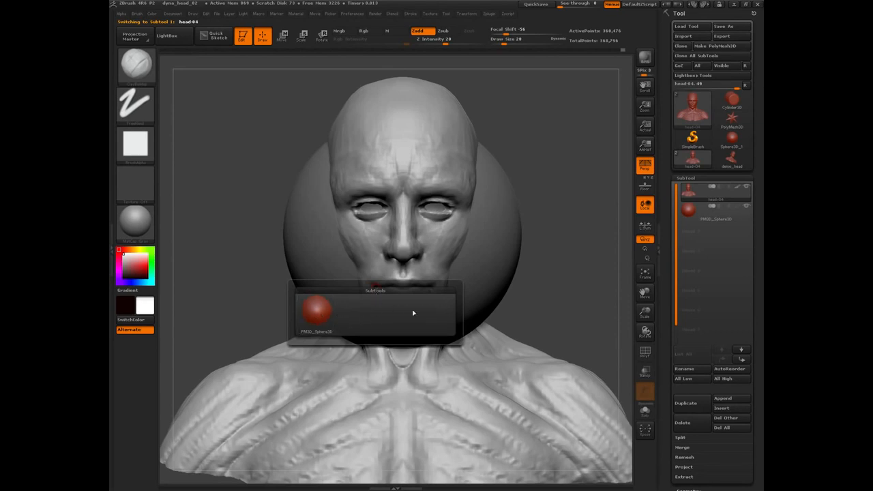
pyautogui.click(316, 310)
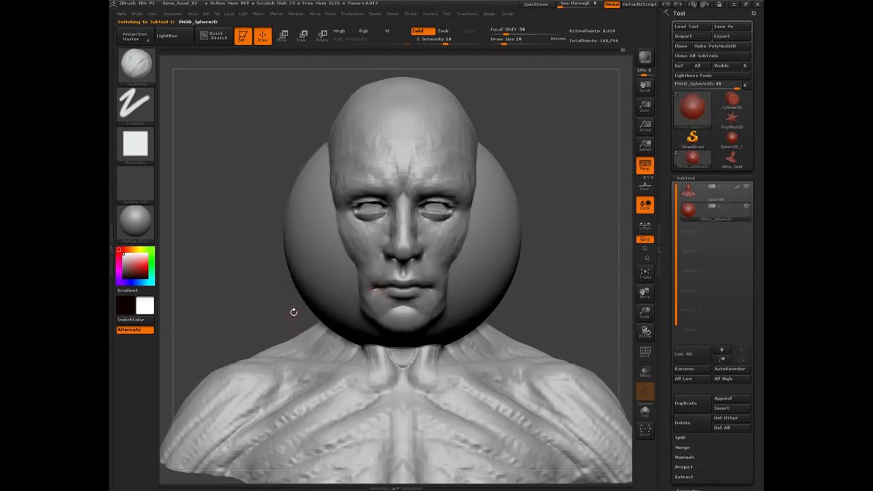
pyautogui.keyDown('alt'); pyautogui.click(380, 244); pyautogui.keyUp('alt')
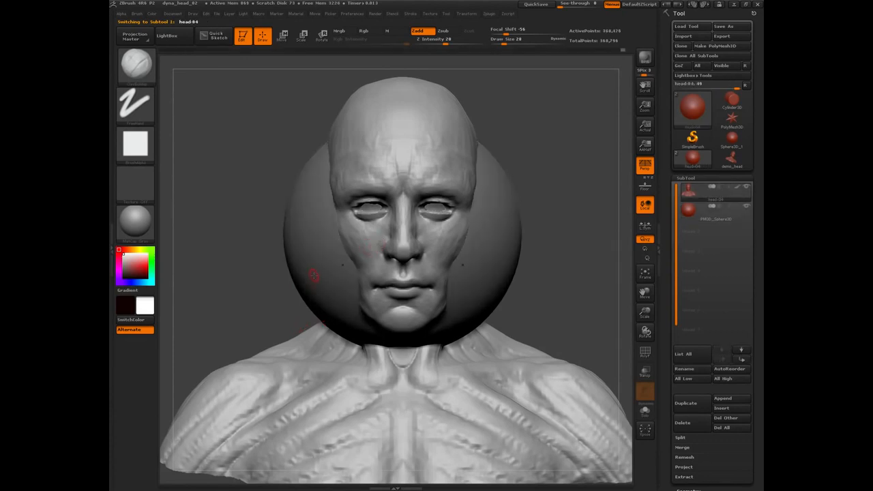
pyautogui.keyDown('alt'); pyautogui.click(312, 240); pyautogui.keyUp('alt')
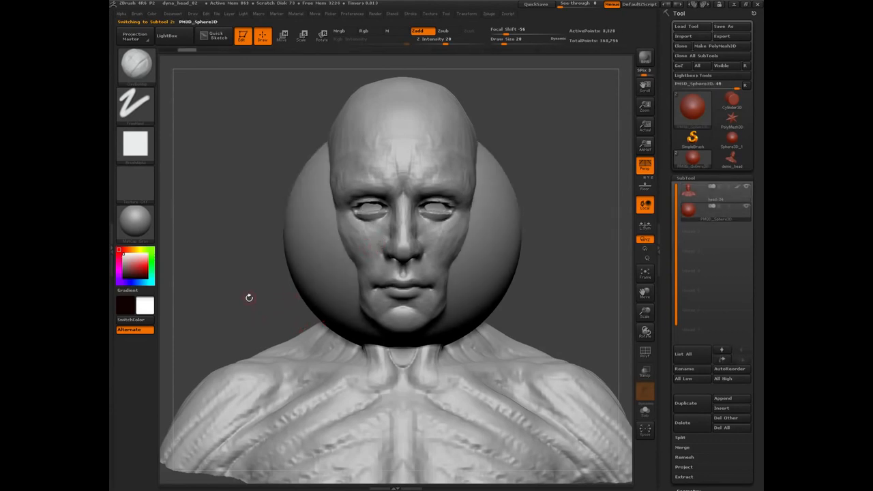
# Sculpt rough test strokes on the sphere on both sides of the face with a draw size of 124.
pyautogui.moveTo(241, 278)
pyautogui.mouseDown()
pyautogui.moveTo(256, 278)
pyautogui.moveTo(243, 276)
pyautogui.mouseUp()
pyautogui.moveTo(318, 206)
pyautogui.mouseDown()
pyautogui.moveTo(341, 304)
pyautogui.moveTo(308, 203)
pyautogui.moveTo(311, 283)
pyautogui.moveTo(328, 268)
pyautogui.mouseUp()
pyautogui.moveTo(318, 206); pyautogui.dragTo(334, 286)
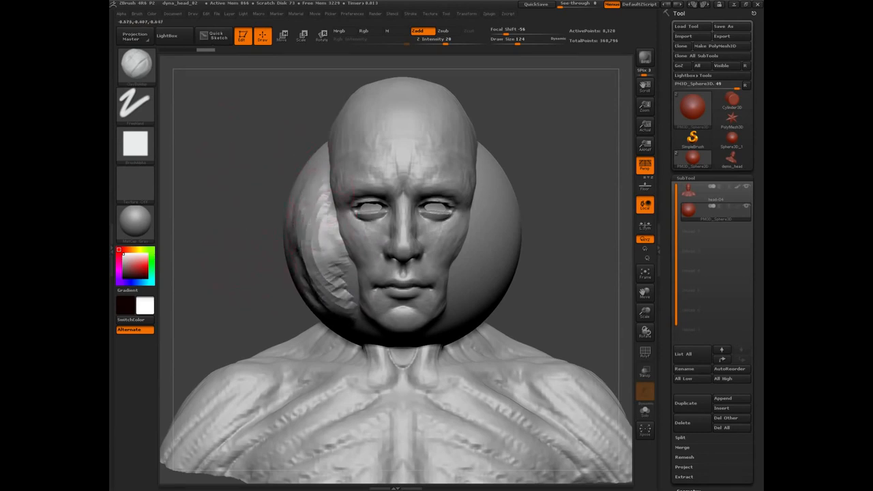
pyautogui.moveTo(488, 233)
pyautogui.mouseDown()
pyautogui.moveTo(472, 281)
pyautogui.moveTo(497, 228)
pyautogui.moveTo(483, 242)
pyautogui.mouseUp()
pyautogui.moveTo(494, 210)
pyautogui.mouseDown()
pyautogui.moveTo(497, 274)
pyautogui.moveTo(483, 236)
pyautogui.mouseUp()
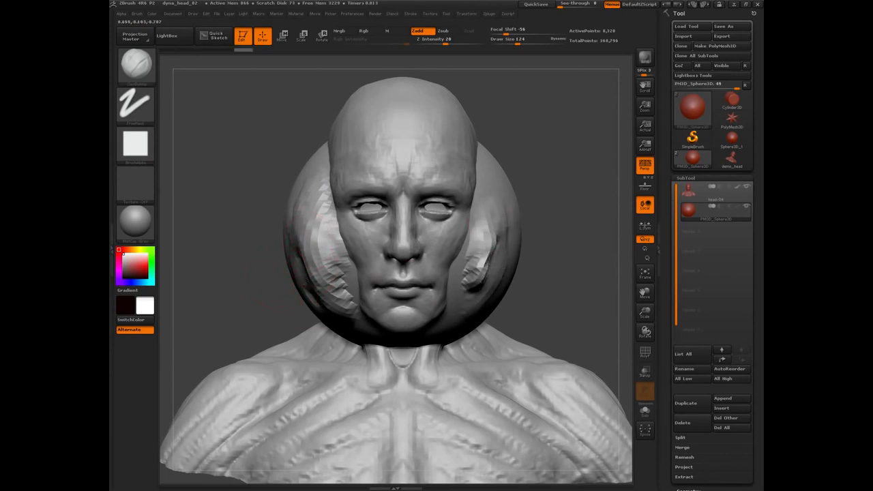
pyautogui.moveTo(217, 285)
pyautogui.mouseDown()
pyautogui.moveTo(242, 249)
pyautogui.moveTo(220, 300)
pyautogui.mouseUp()
# Undo the test strokes sculpted on the sphere beside the face.
pyautogui.hotkey('ctrl', 'z')
pyautogui.hotkey('ctrl', 'z')
pyautogui.hotkey('ctrl', 'z')
pyautogui.hotkey('ctrl', 'z')
pyautogui.hotkey('ctrl', 'z')
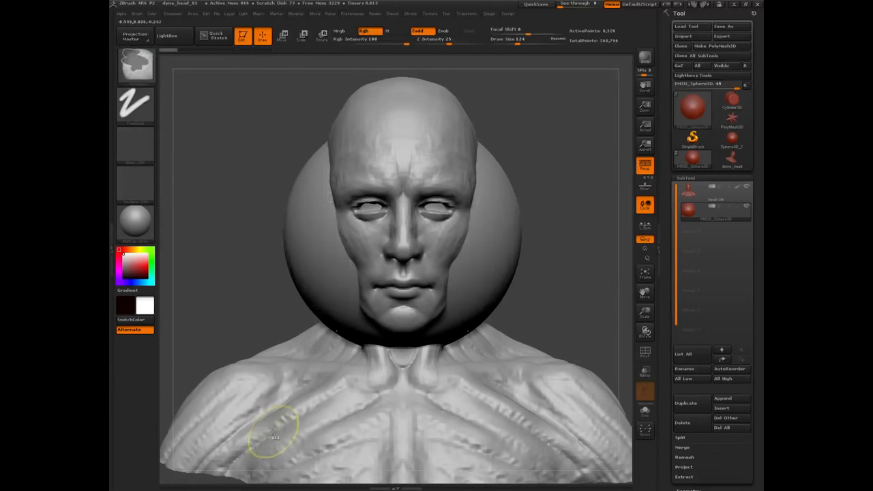
# Examine the symmetry activation and axis options in the transform settings for the sphere.
pyautogui.moveTo(210, 162)
pyautogui.mouseDown()
pyautogui.moveTo(235, 179)
pyautogui.moveTo(219, 167)
pyautogui.mouseUp()
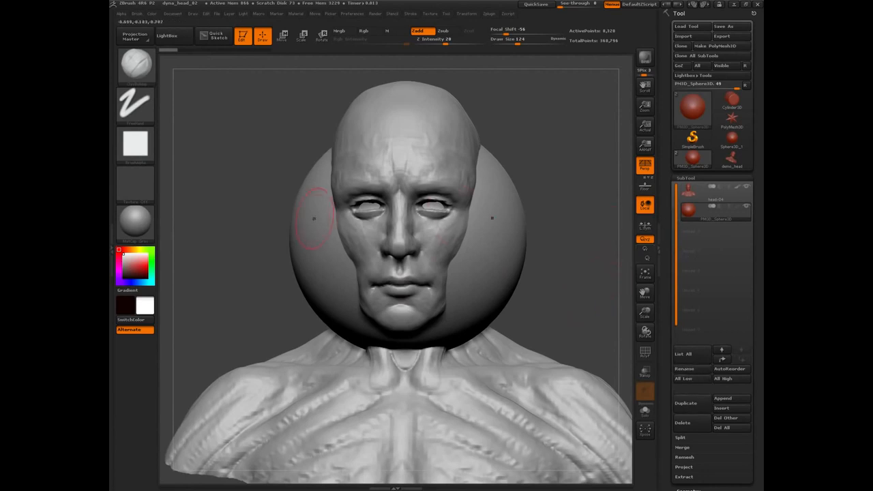
pyautogui.moveTo(236, 154); pyautogui.dragTo(249, 160)
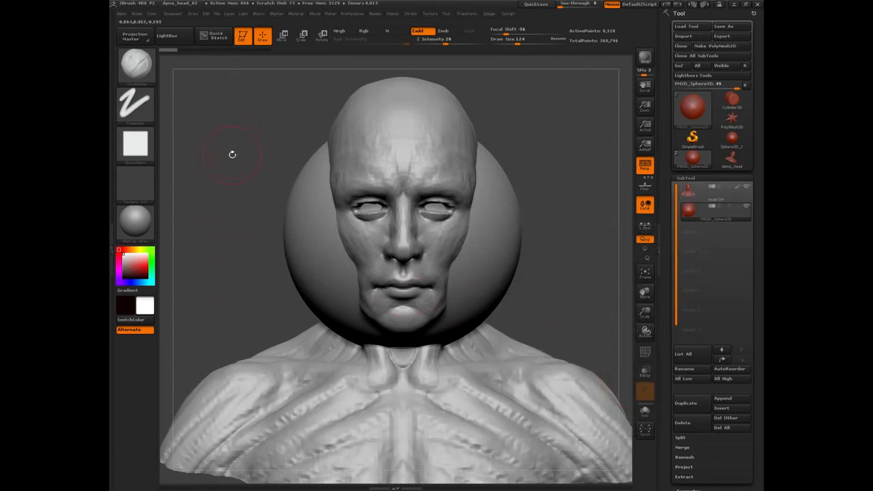
pyautogui.moveTo(232, 154); pyautogui.dragTo(290, 215)
pyautogui.click(467, 13)
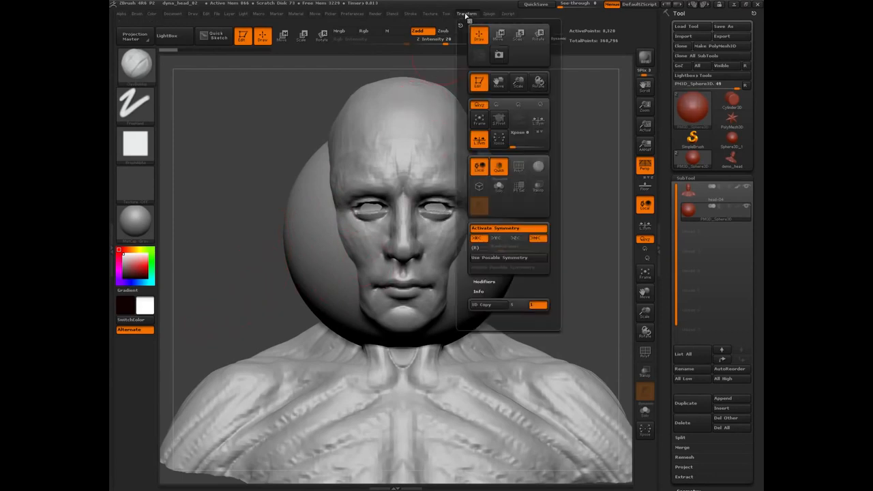
pyautogui.click(489, 240)
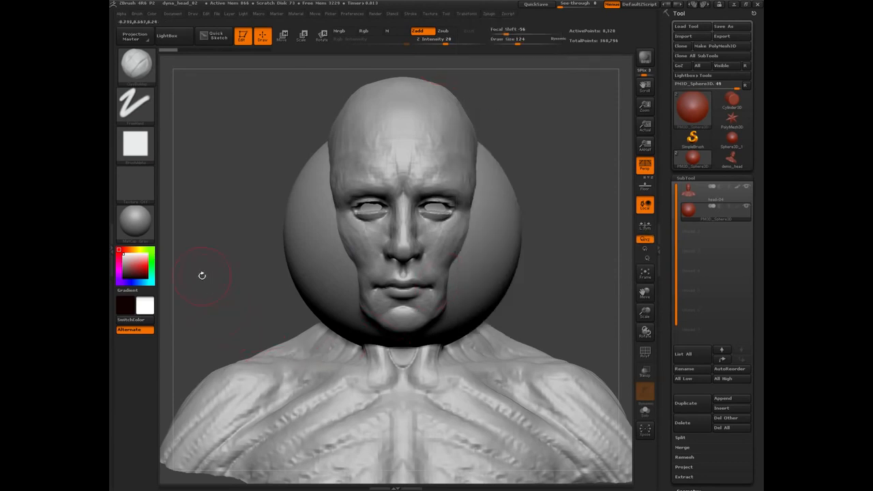
pyautogui.moveTo(202, 276); pyautogui.dragTo(237, 277)
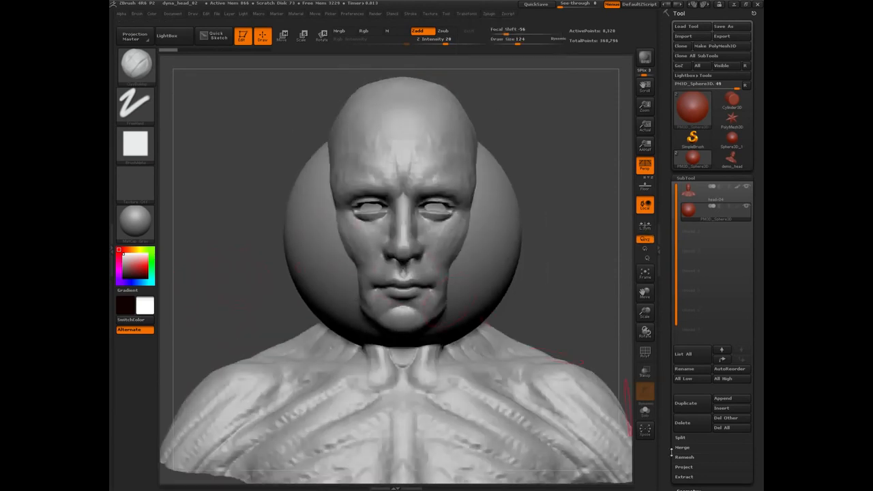
# Isolate the sphere with Solo mode and examine its polygon wireframe around the pole.
pyautogui.click(645, 411)
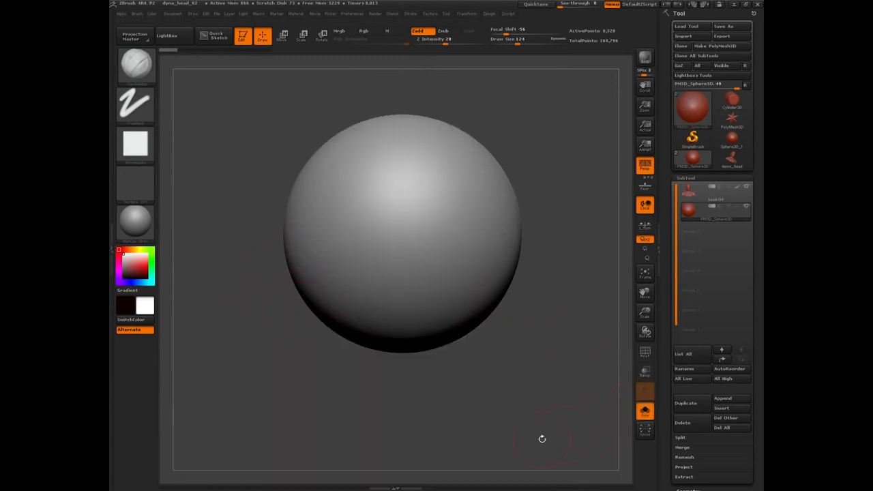
pyautogui.moveTo(259, 351)
pyautogui.mouseDown()
pyautogui.moveTo(313, 354)
pyautogui.moveTo(248, 357)
pyautogui.moveTo(266, 362)
pyautogui.mouseUp()
pyautogui.hotkey('shift', 'f')
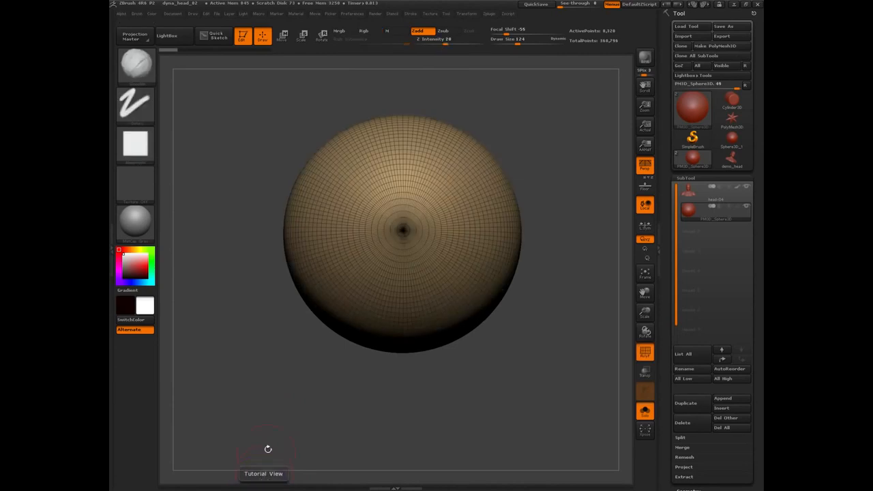
pyautogui.keyDown('alt'); pyautogui.moveTo(263, 331); pyautogui.dragTo(264, 359); pyautogui.keyUp('alt')
pyautogui.moveTo(248, 304); pyautogui.dragTo(263, 316)
pyautogui.moveTo(266, 377)
pyautogui.mouseDown()
pyautogui.moveTo(293, 351)
pyautogui.moveTo(303, 382)
pyautogui.mouseUp()
pyautogui.hotkey('shift', 'f')
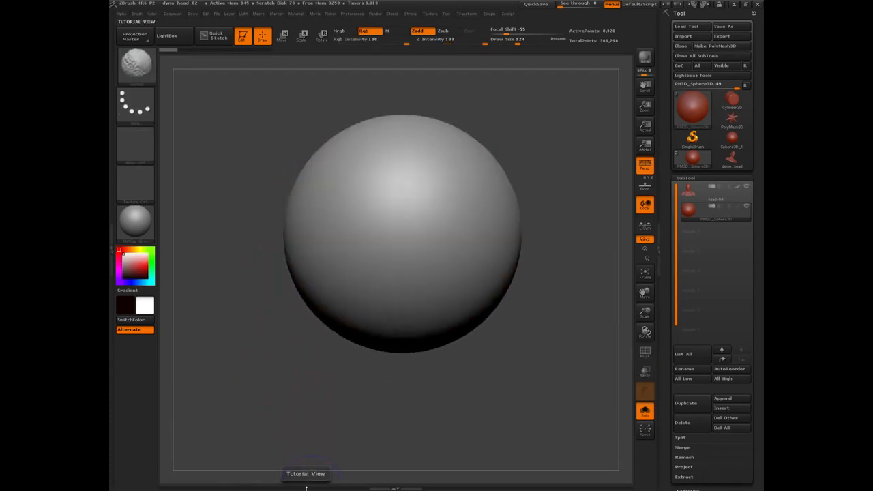
# Sculpt test strokes over the front pole of the isolated sphere.
pyautogui.moveTo(389, 208)
pyautogui.mouseDown()
pyautogui.moveTo(391, 251)
pyautogui.moveTo(376, 210)
pyautogui.moveTo(358, 269)
pyautogui.mouseUp()
pyautogui.moveTo(389, 239)
pyautogui.mouseDown()
pyautogui.moveTo(372, 201)
pyautogui.moveTo(351, 287)
pyautogui.moveTo(351, 198)
pyautogui.moveTo(388, 181)
pyautogui.moveTo(362, 191)
pyautogui.moveTo(379, 289)
pyautogui.moveTo(388, 225)
pyautogui.moveTo(390, 277)
pyautogui.mouseUp()
pyautogui.moveTo(307, 380)
pyautogui.mouseDown()
pyautogui.moveTo(409, 334)
pyautogui.moveTo(312, 379)
pyautogui.mouseUp()
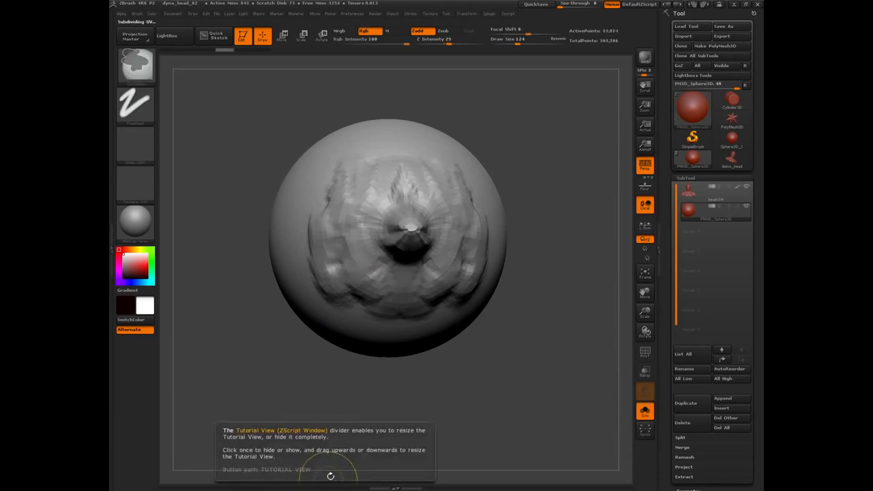
# Subdivide the sphere repeatedly and sculpt more test strokes across its front pole.
pyautogui.hotkey('ctrl', 'd')
pyautogui.hotkey('ctrl', 'd')
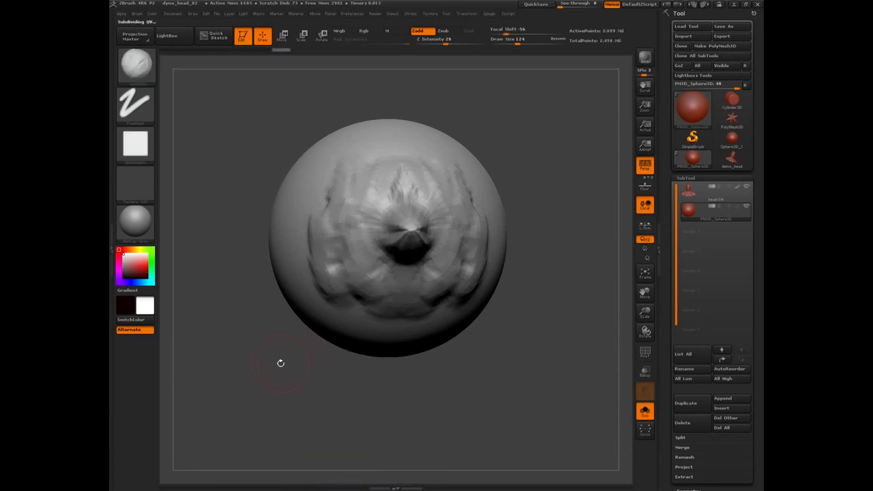
pyautogui.moveTo(405, 231)
pyautogui.mouseDown()
pyautogui.moveTo(413, 239)
pyautogui.moveTo(407, 226)
pyautogui.moveTo(414, 236)
pyautogui.moveTo(367, 225)
pyautogui.mouseUp()
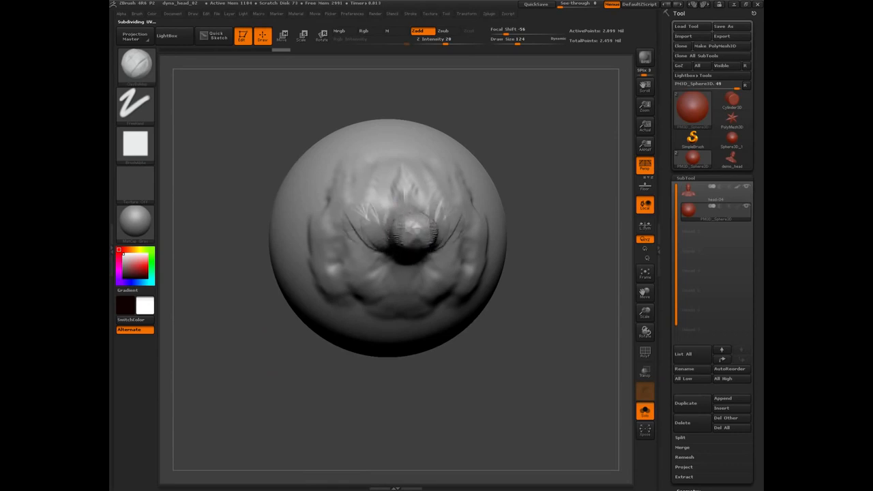
pyautogui.moveTo(241, 359); pyautogui.dragTo(295, 291)
pyautogui.moveTo(369, 267)
pyautogui.mouseDown()
pyautogui.moveTo(334, 279)
pyautogui.moveTo(319, 298)
pyautogui.mouseUp()
pyautogui.moveTo(314, 146); pyautogui.dragTo(304, 278)
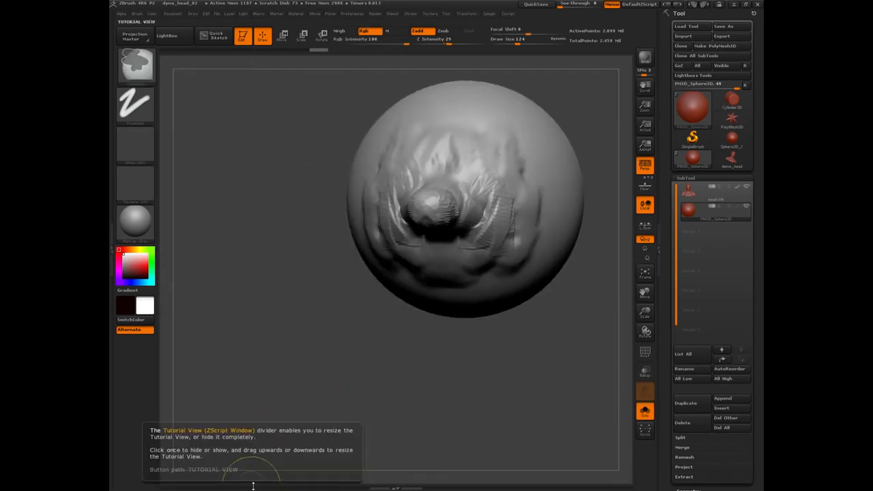
# Undo all the sculpting and subdivisions on the sphere, back to its smooth original form.
pyautogui.hotkey('ctrl', 'z')
pyautogui.hotkey('ctrl', 'z')
pyautogui.hotkey('ctrl', 'z')
pyautogui.hotkey('ctrl', 'z')
pyautogui.hotkey('ctrl', 'z')
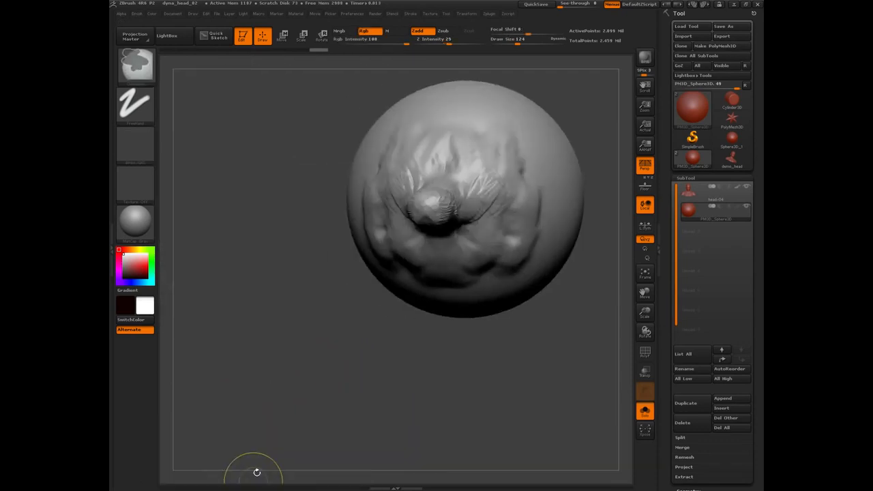
pyautogui.hotkey('ctrl', 'z')
pyautogui.hotkey('ctrl', 'z')
pyautogui.hotkey('ctrl', 'z')
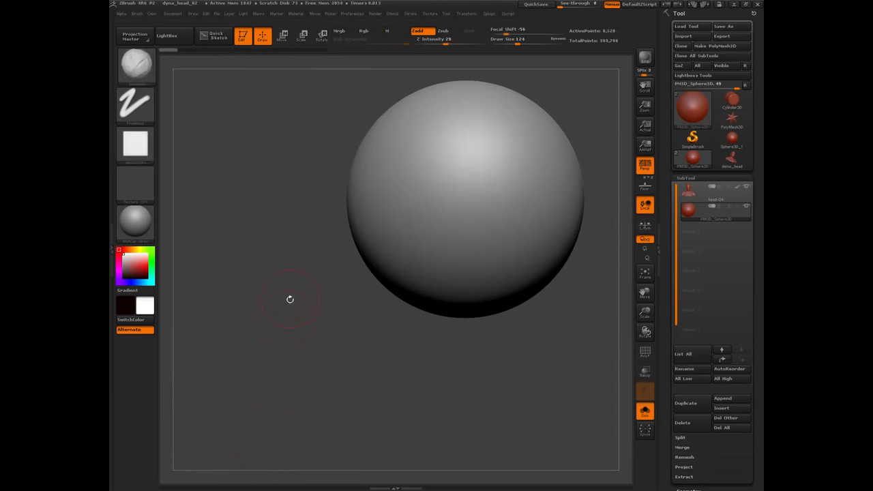
# Convert the sphere to a DynaMesh at resolution 128 with the Polish option enabled.
pyautogui.keyDown('alt'); pyautogui.moveTo(290, 300); pyautogui.dragTo(238, 358); pyautogui.keyUp('alt')
pyautogui.scroll(-5, 689, 436)
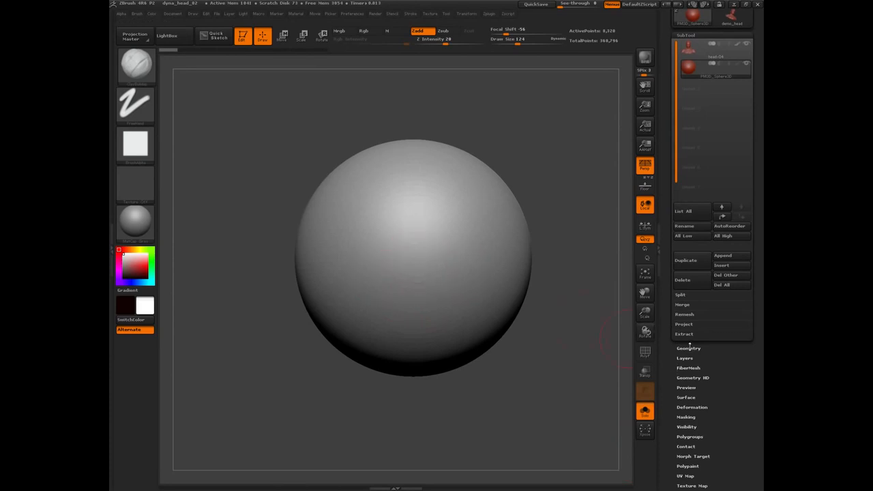
pyautogui.click(689, 348)
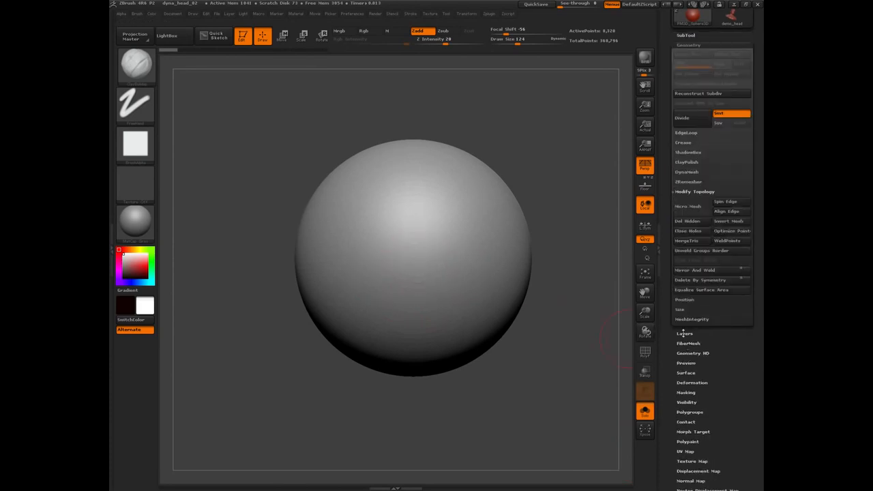
pyautogui.click(687, 172)
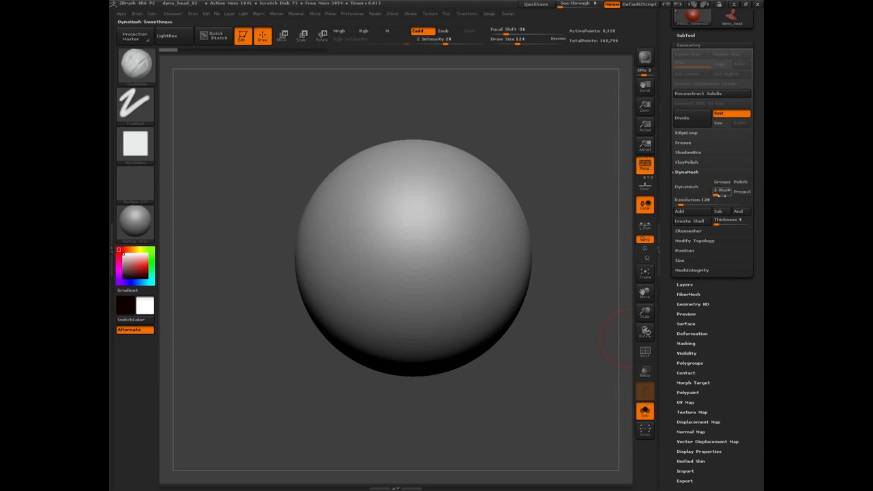
pyautogui.click(686, 187)
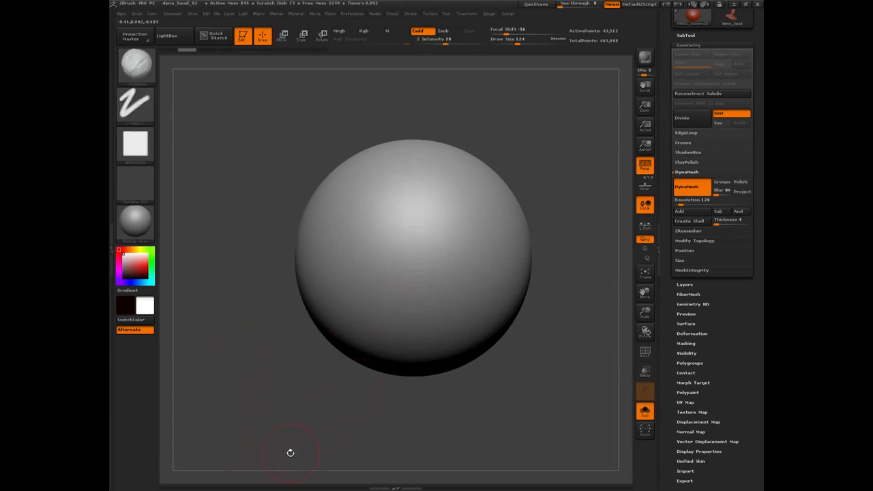
pyautogui.hotkey('ctrl', 'z')
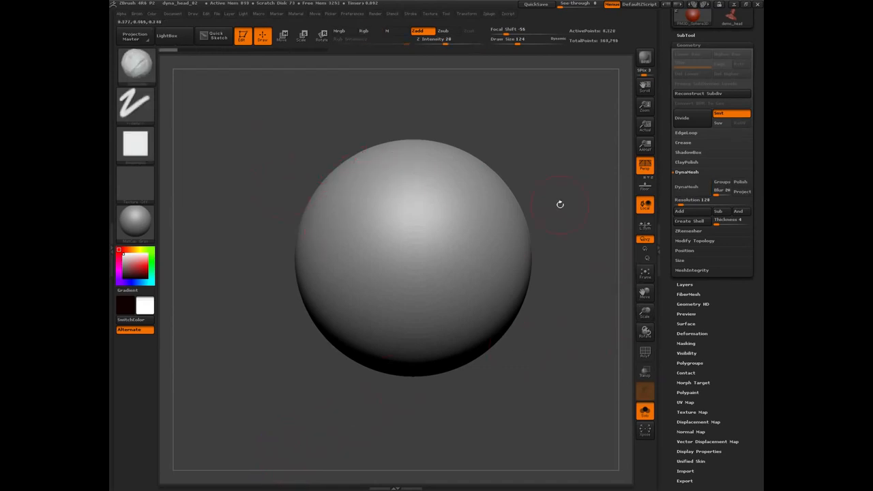
pyautogui.click(743, 183)
pyautogui.click(686, 187)
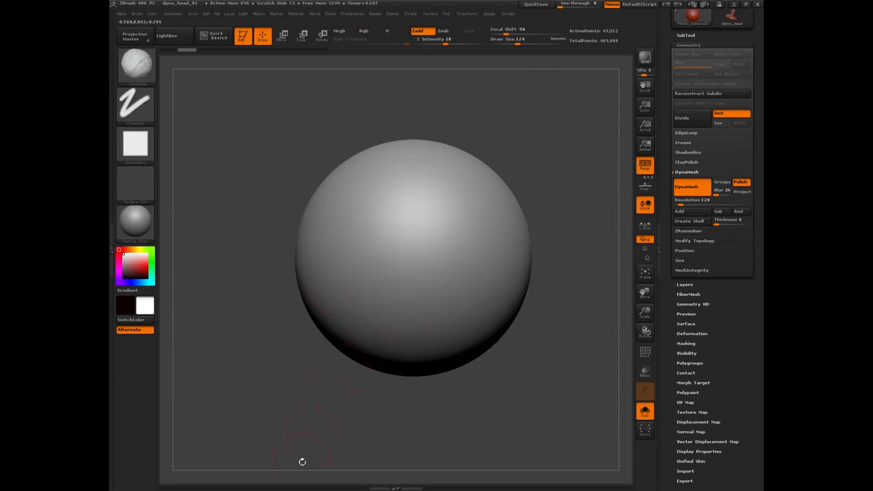
# Examine the DynaMesh sphere's wireframe and try out sculpting strokes across its front.
pyautogui.hotkey('shift', 'f')
pyautogui.moveTo(282, 442)
pyautogui.mouseDown()
pyautogui.moveTo(256, 337)
pyautogui.moveTo(287, 299)
pyautogui.moveTo(359, 332)
pyautogui.mouseUp()
pyautogui.hotkey('shift', 'f')
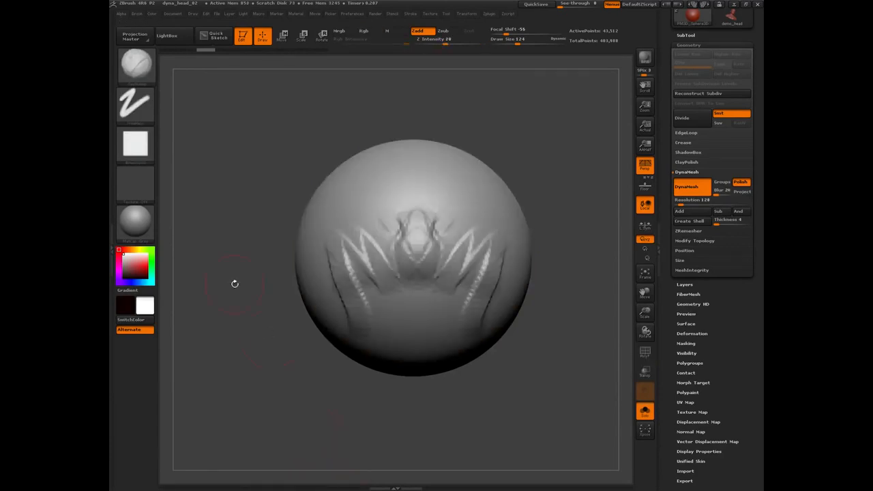
pyautogui.moveTo(229, 273); pyautogui.dragTo(238, 316)
pyautogui.keyDown('ctrl'); pyautogui.moveTo(232, 226); pyautogui.dragTo(234, 307); pyautogui.keyUp('ctrl')
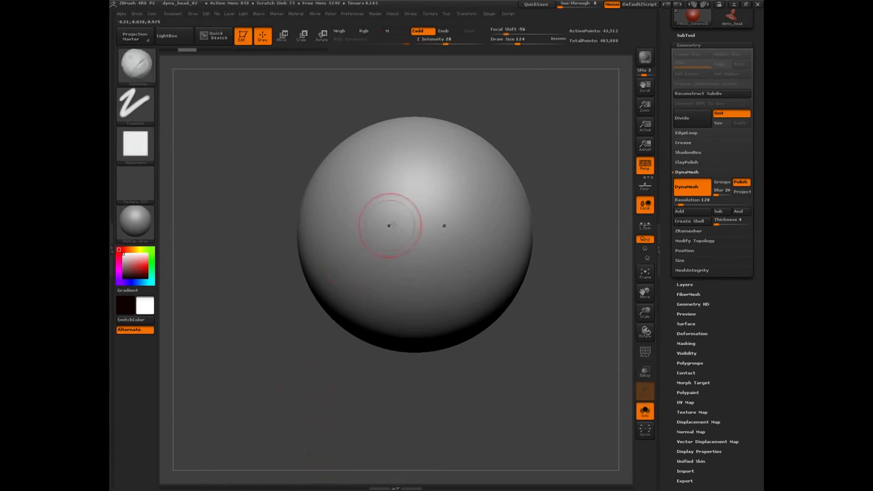
# Toggle sculpting symmetry and select the Standard brush.
pyautogui.press('x')
pyautogui.press('b')
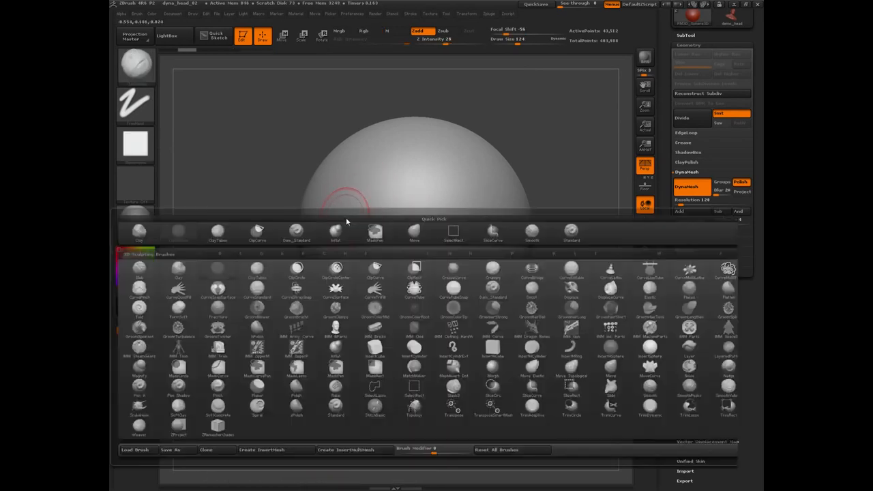
pyautogui.press('s')
pyautogui.press('t')
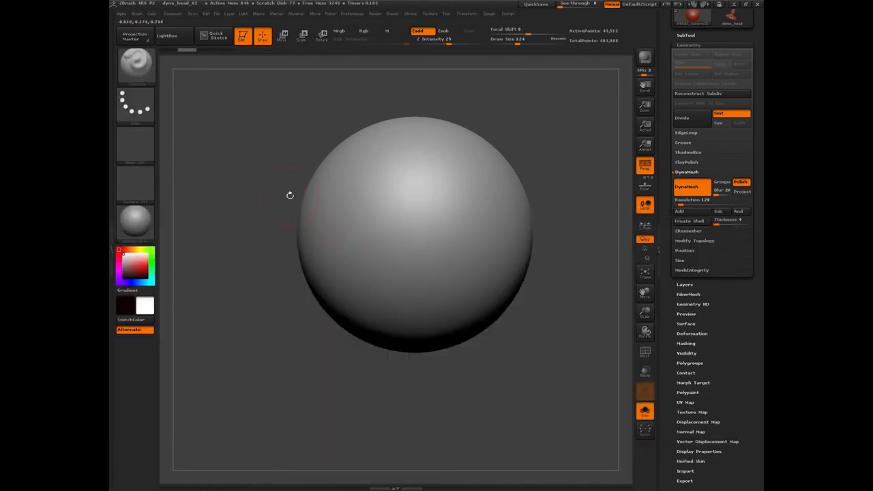
# Set the Standard brush to the DragRect stroke with a soft round alpha and raise a bump at the sphere's front centre.
pyautogui.click(140, 110)
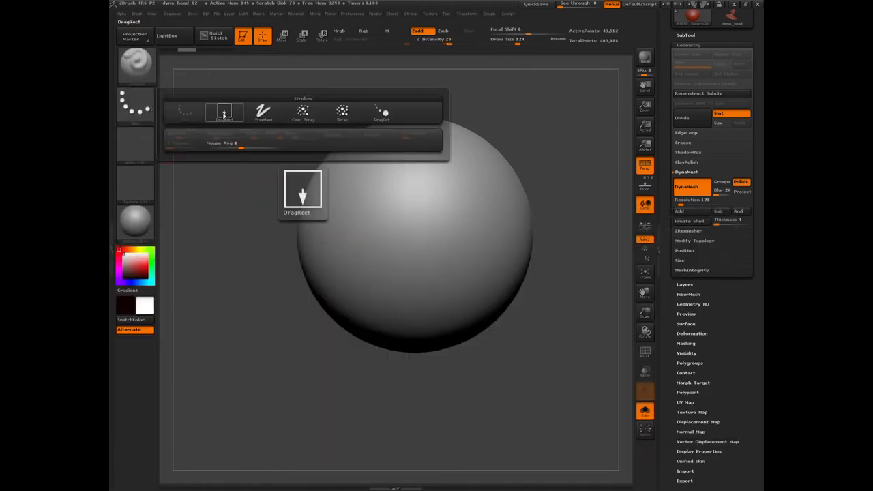
pyautogui.click(224, 113)
pyautogui.click(143, 150)
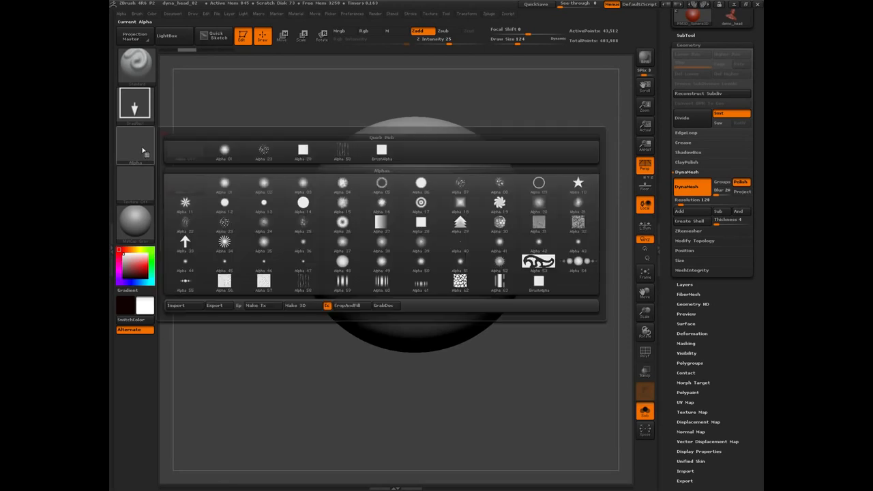
pyautogui.click(224, 182)
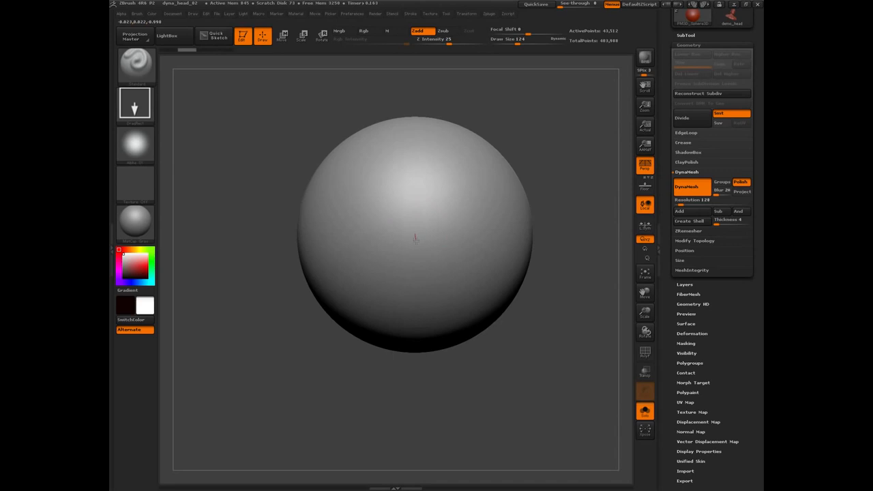
pyautogui.moveTo(416, 249); pyautogui.dragTo(429, 320)
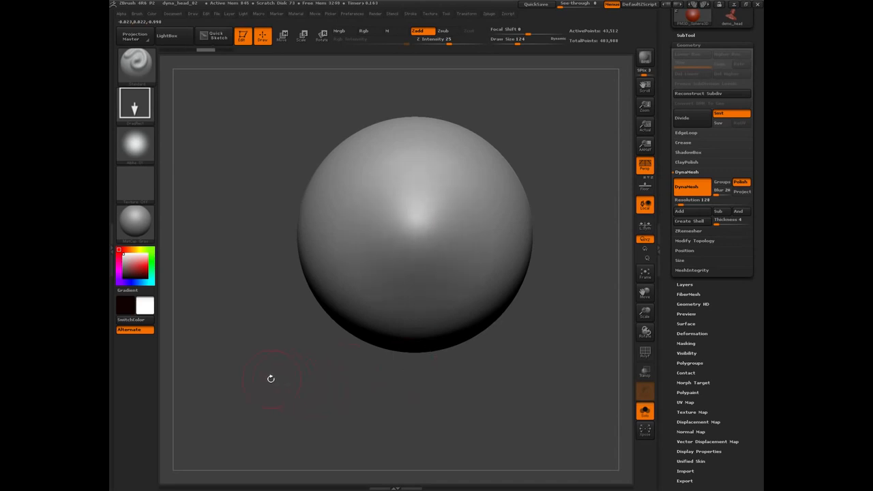
# Switch the brush alpha to the hard-edged round Alpha 06 and raise a broad round bump at the sphere's front centre.
pyautogui.moveTo(238, 358); pyautogui.dragTo(279, 357)
pyautogui.keyDown('shift'); pyautogui.click(320, 407); pyautogui.keyUp('shift')
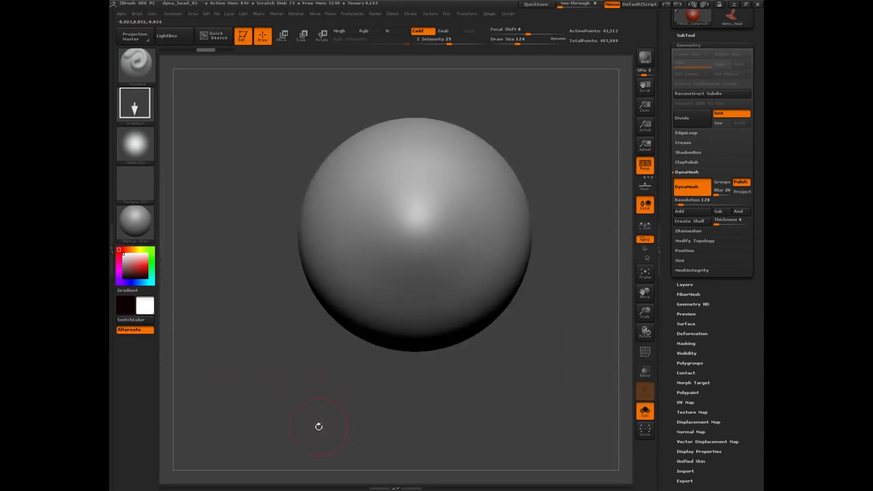
pyautogui.click(143, 141)
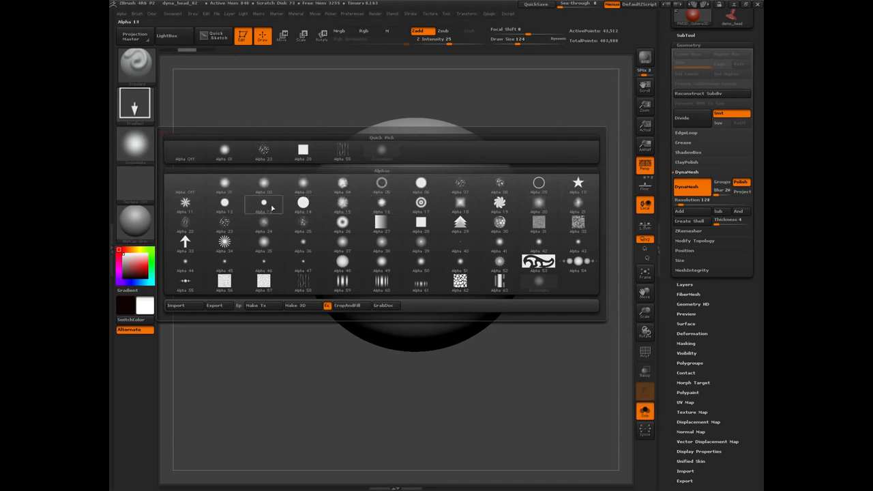
pyautogui.click(419, 188)
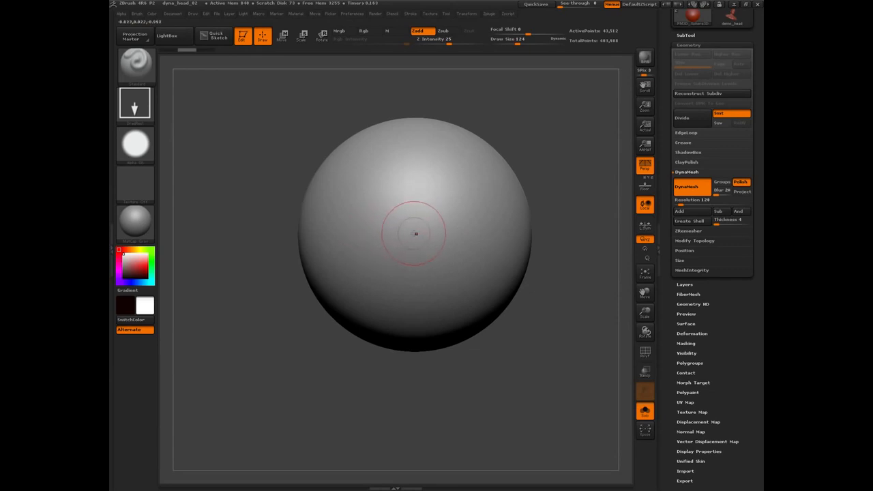
pyautogui.moveTo(415, 234); pyautogui.dragTo(341, 372)
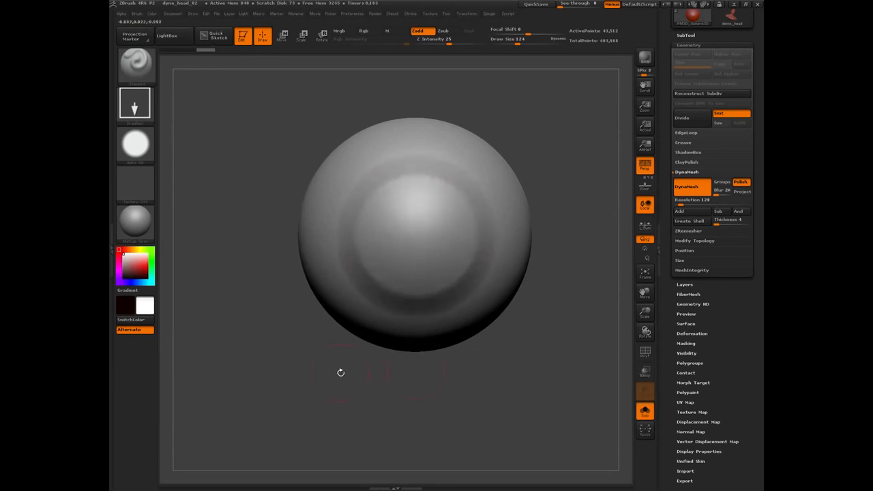
# Check the bump in profile and recalculate the DynaMesh to even out its topology.
pyautogui.moveTo(237, 381); pyautogui.dragTo(421, 221)
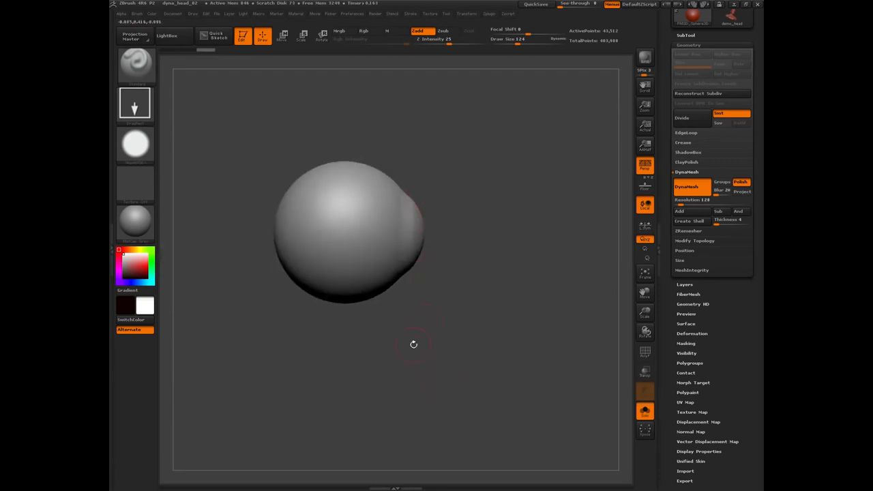
pyautogui.keyDown('shift'); pyautogui.moveTo(414, 344); pyautogui.dragTo(310, 346); pyautogui.keyUp('shift')
pyautogui.moveTo(262, 196)
pyautogui.keyDown('ctrl'); pyautogui.mouseDown()
pyautogui.moveTo(285, 294)
pyautogui.moveTo(369, 296)
pyautogui.mouseUp(); pyautogui.keyUp('ctrl')
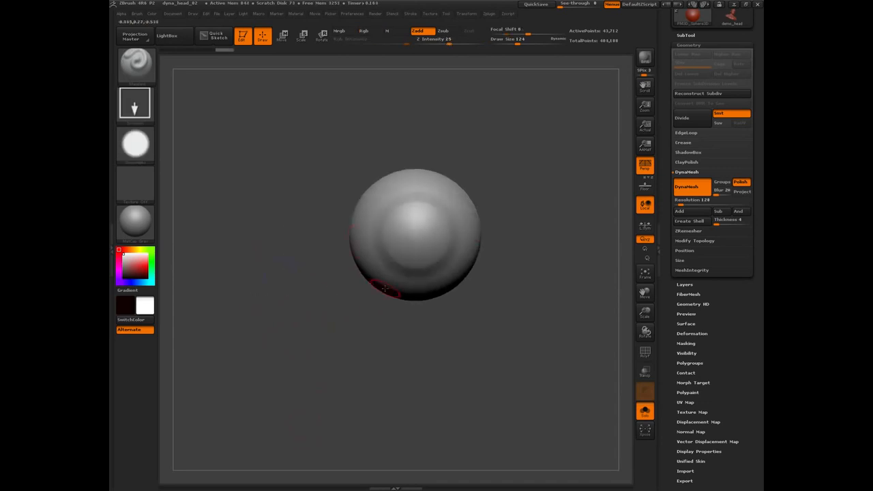
# Try out small circular strokes at the centre of the bump and undo them.
pyautogui.moveTo(295, 319); pyautogui.dragTo(400, 265)
pyautogui.moveTo(416, 238); pyautogui.dragTo(418, 268)
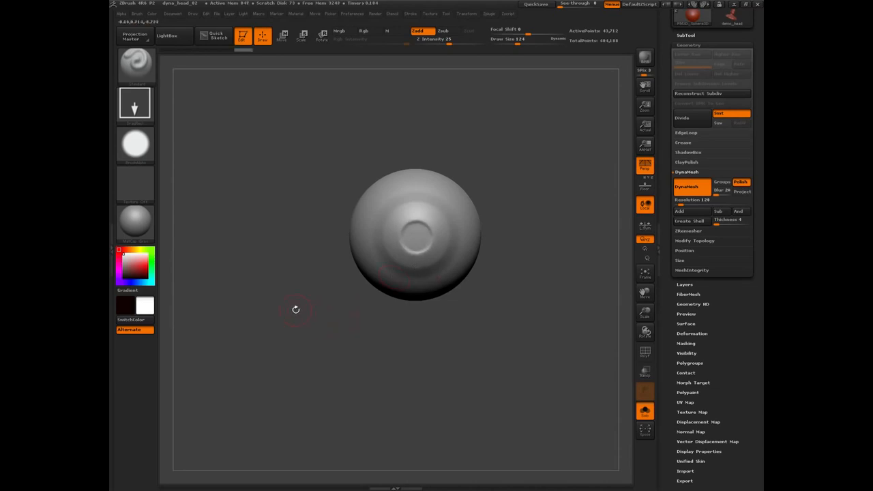
pyautogui.moveTo(287, 293); pyautogui.dragTo(279, 318)
pyautogui.keyDown('alt'); pyautogui.moveTo(279, 288); pyautogui.dragTo(259, 425); pyautogui.keyUp('alt')
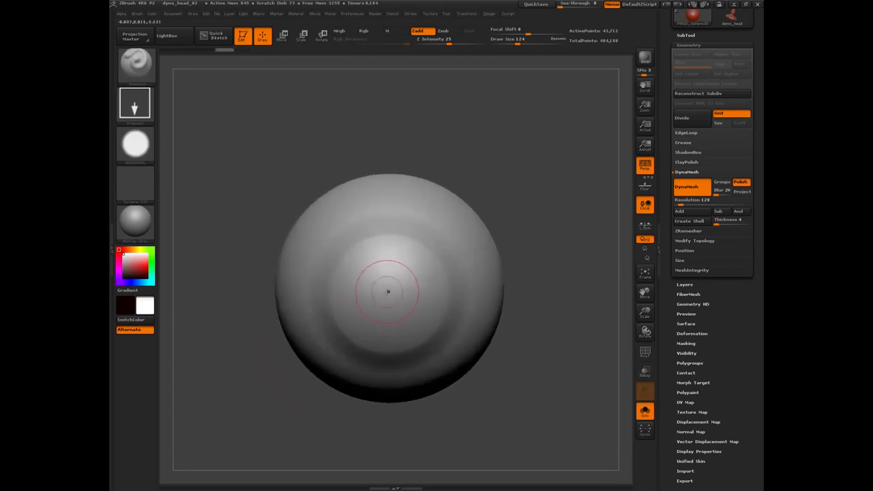
pyautogui.moveTo(388, 292); pyautogui.dragTo(388, 350)
pyautogui.hotkey('ctrl', 'z')
# Carve a small round recess with a raised rim into the centre of the bump.
pyautogui.moveTo(388, 292); pyautogui.dragTo(384, 345)
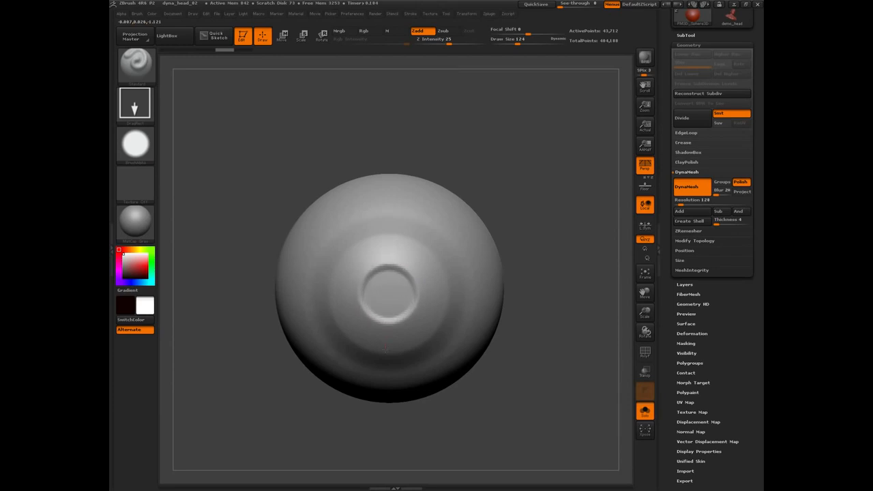
pyautogui.moveTo(239, 406)
pyautogui.mouseDown()
pyautogui.moveTo(304, 406)
pyautogui.moveTo(225, 405)
pyautogui.mouseUp()
pyautogui.moveTo(388, 310); pyautogui.dragTo(388, 319)
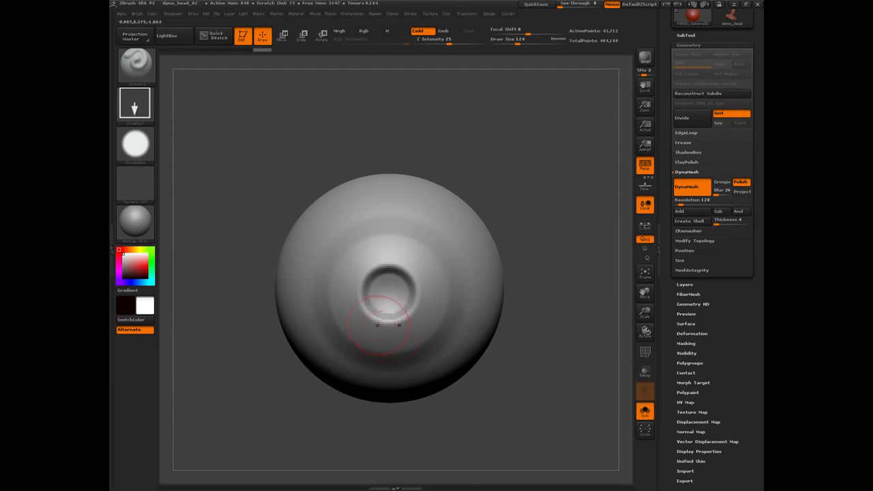
pyautogui.moveTo(312, 403); pyautogui.dragTo(332, 319)
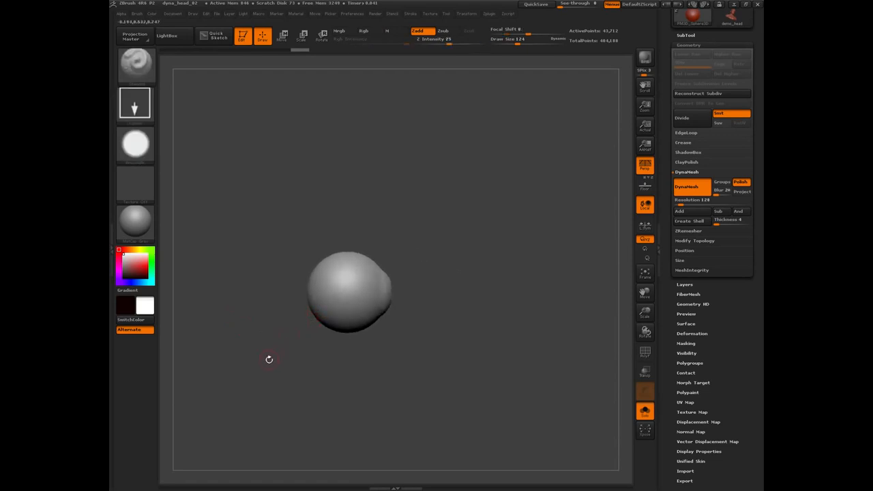
pyautogui.moveTo(271, 329)
pyautogui.mouseDown()
pyautogui.moveTo(238, 315)
pyautogui.moveTo(296, 318)
pyautogui.moveTo(285, 358)
pyautogui.moveTo(274, 347)
pyautogui.moveTo(305, 347)
pyautogui.moveTo(268, 345)
pyautogui.mouseUp()
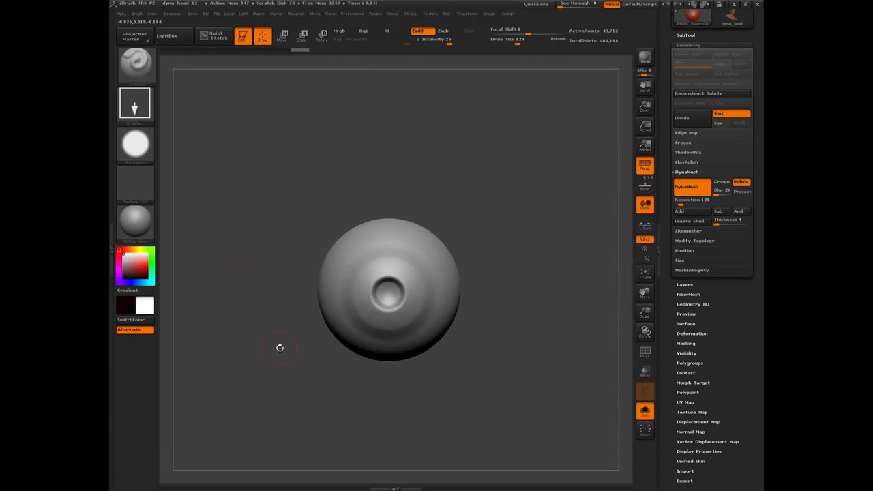
# Enable Rgb on the brush and fill the sphere with white.
pyautogui.press('v')
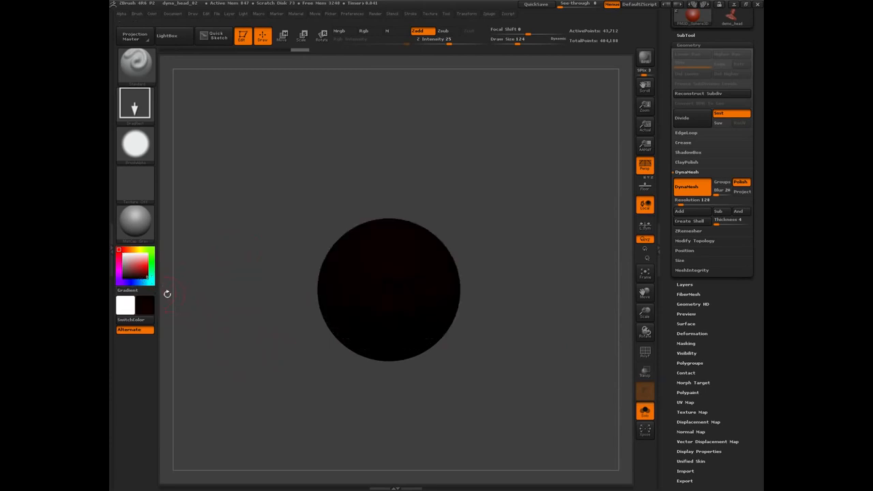
pyautogui.press('v')
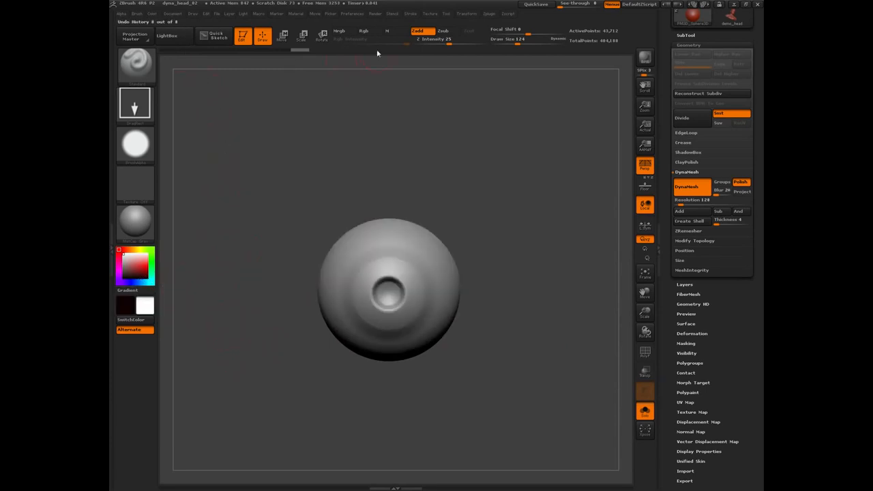
pyautogui.click(368, 32)
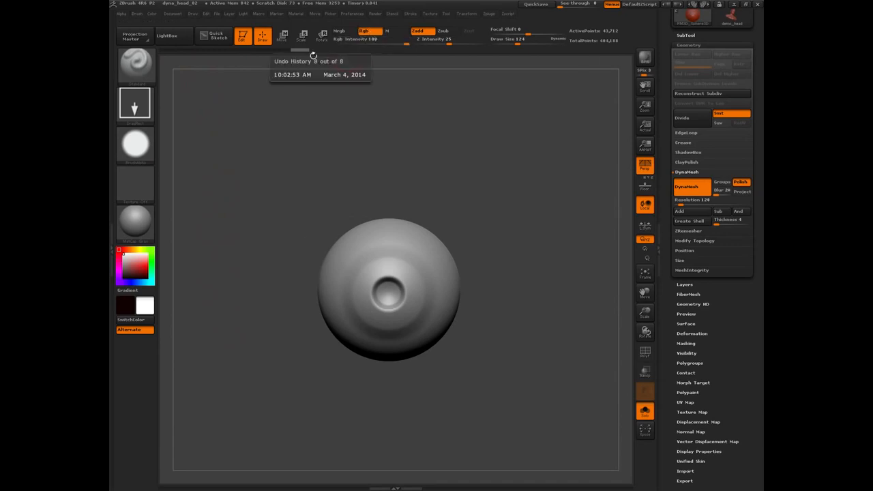
pyautogui.click(153, 14)
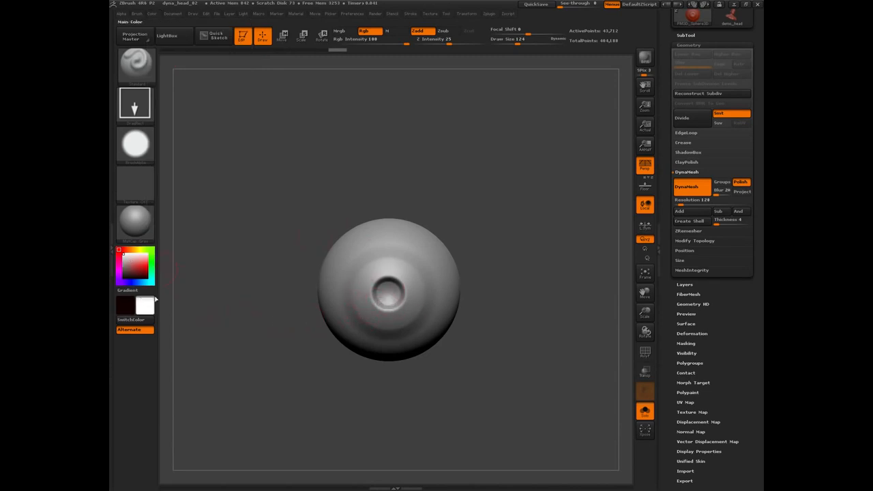
# Paint the recess at the bump's centre black using the Dots stroke and Alpha 01 with Zadd turned off.
pyautogui.press('v')
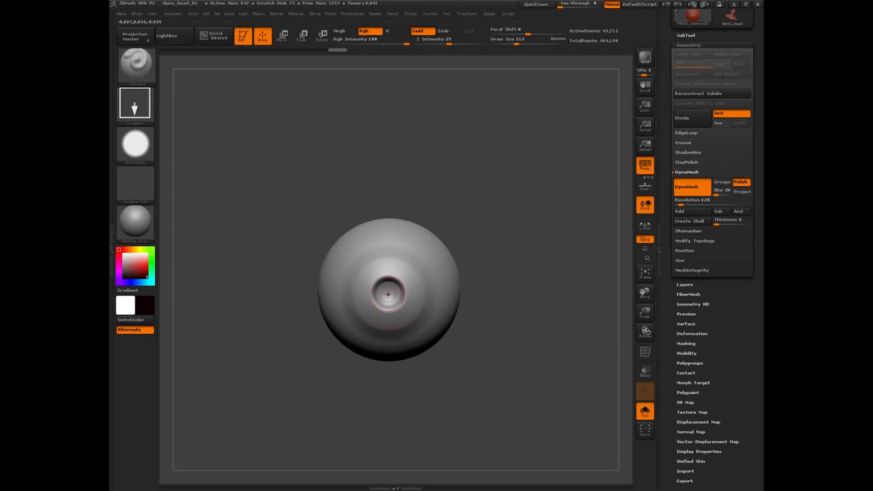
pyautogui.click(141, 103)
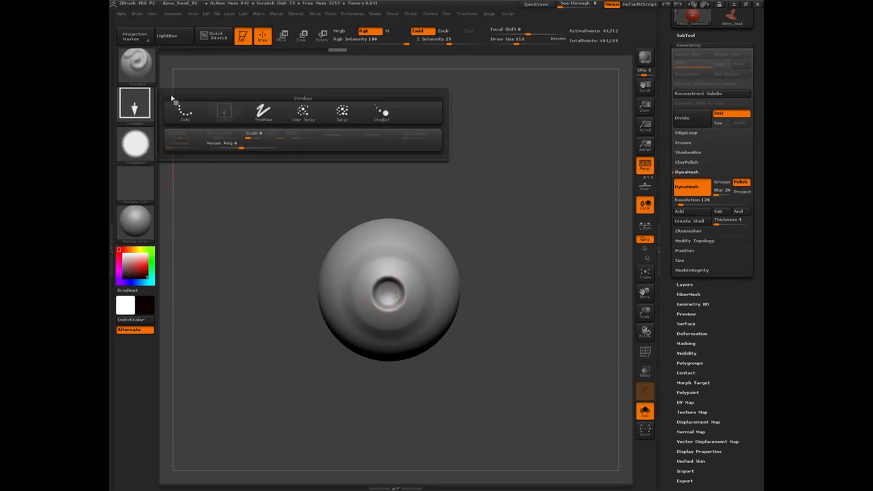
pyautogui.click(183, 109)
pyautogui.click(134, 151)
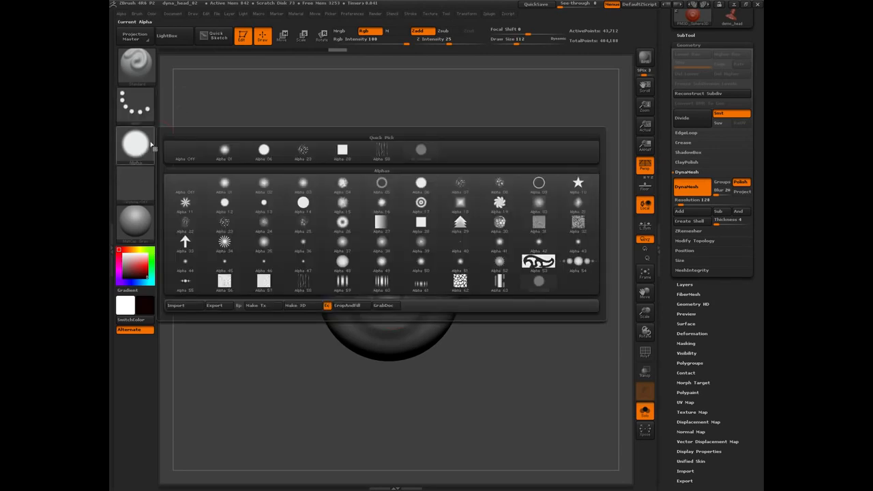
pyautogui.click(225, 150)
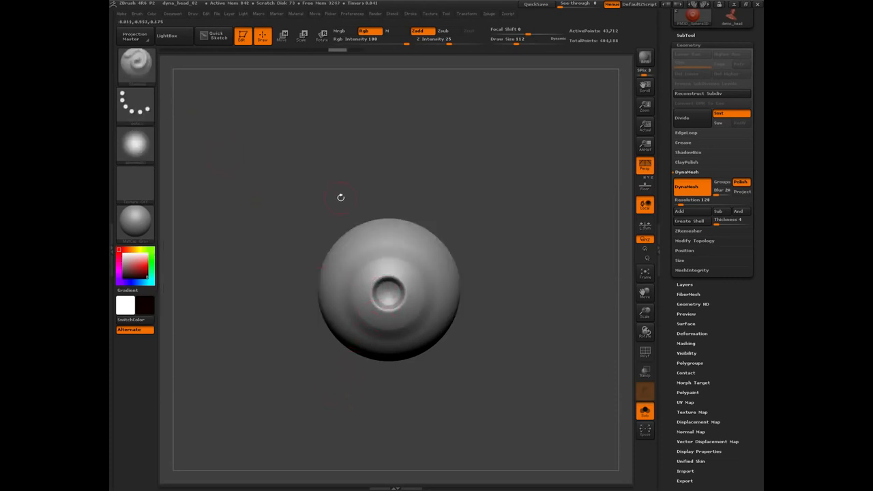
pyautogui.click(421, 31)
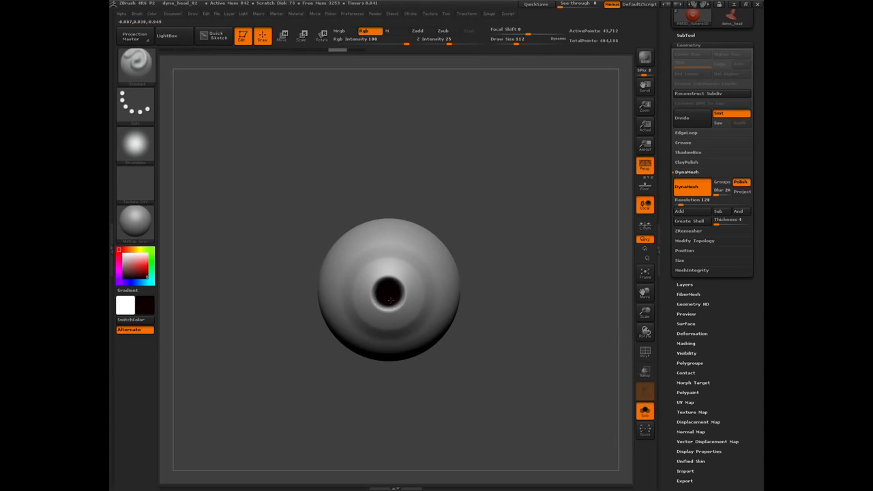
pyautogui.moveTo(279, 281); pyautogui.dragTo(390, 293)
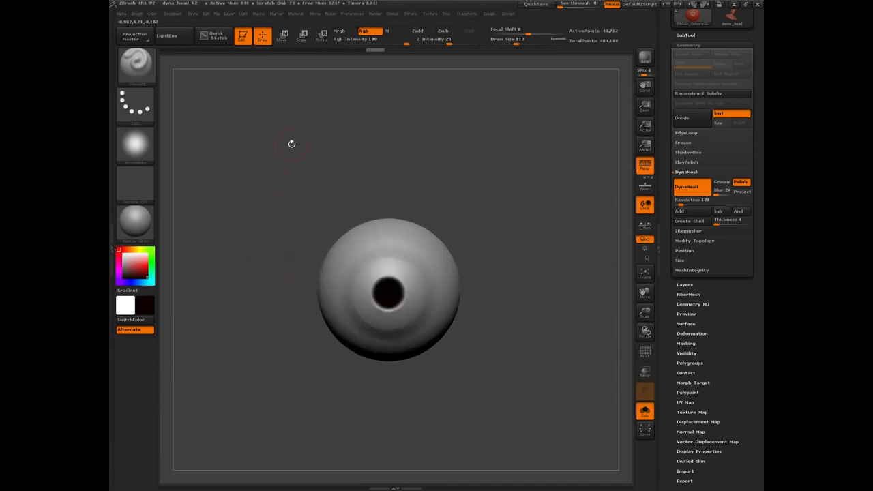
# Return the brush to Zadd without Rgb and swap the main colour back to white.
pyautogui.click(369, 31)
pyautogui.click(418, 32)
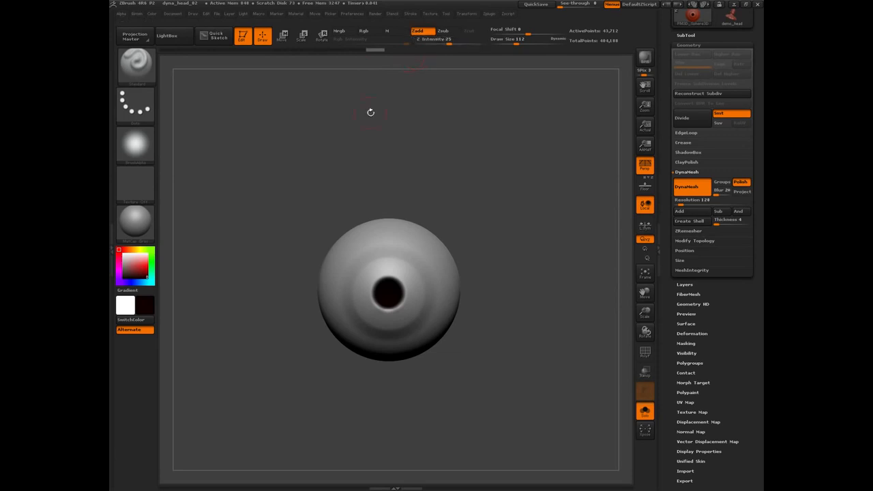
pyautogui.press('v')
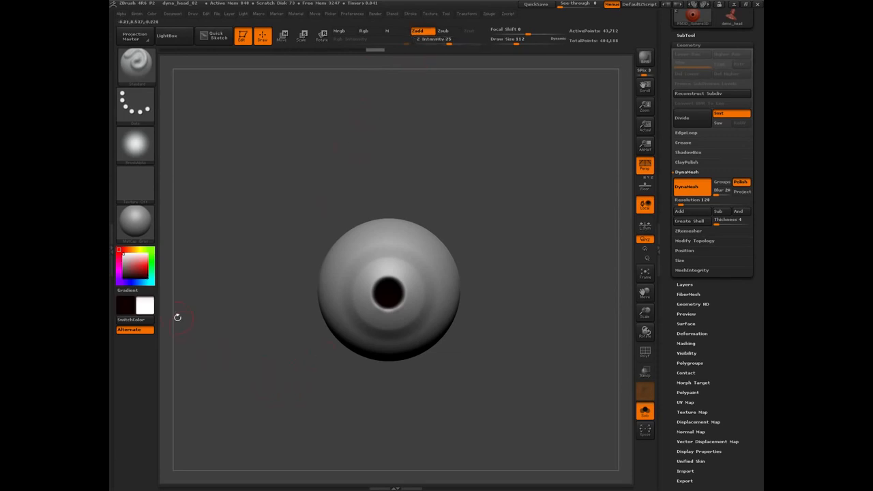
pyautogui.press('v')
pyautogui.press('v')
pyautogui.press('v')
pyautogui.press('v')
pyautogui.press('v')
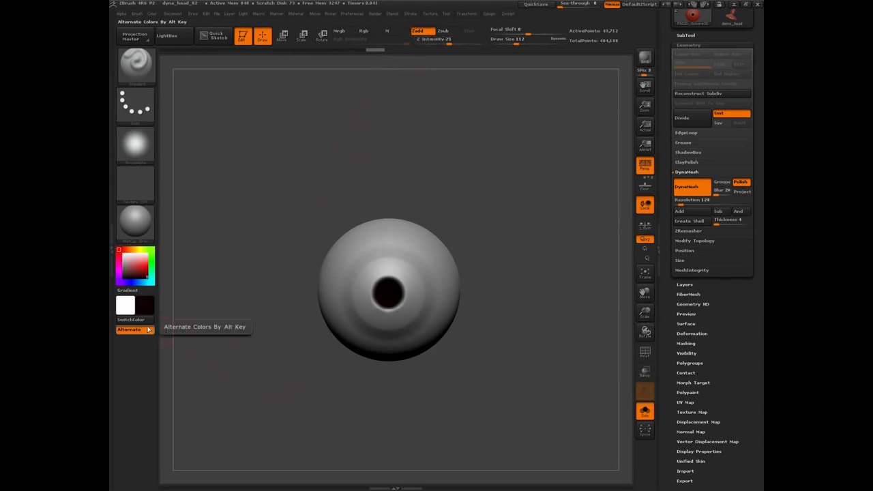
pyautogui.press('v')
pyautogui.press('v')
pyautogui.press('v')
pyautogui.press('v')
pyautogui.press('v')
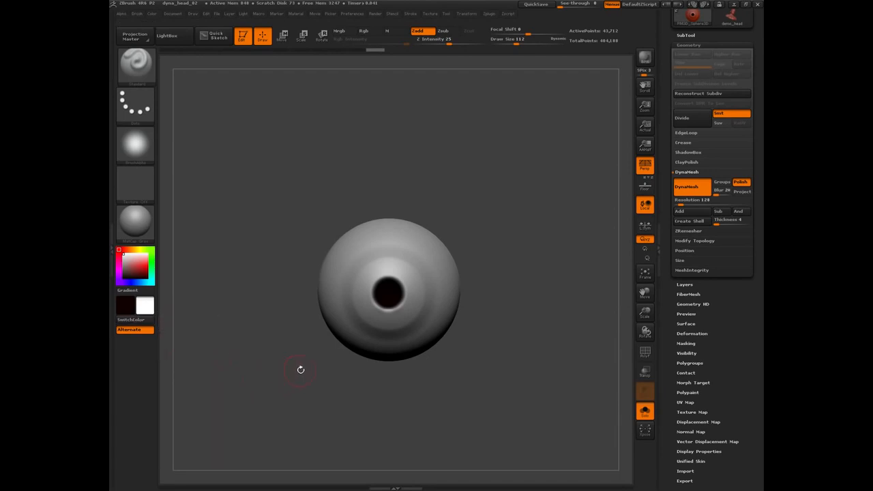
pyautogui.moveTo(283, 370)
pyautogui.mouseDown()
pyautogui.moveTo(274, 370)
pyautogui.moveTo(283, 370)
pyautogui.mouseUp()
# Turn off Solo mode to show the head and bust with the sphere, and quick-save the project.
pyautogui.click(645, 412)
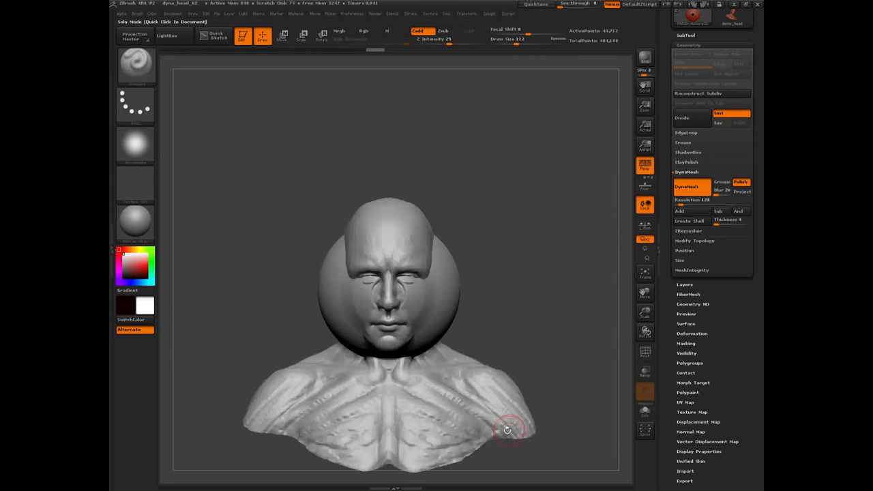
pyautogui.keyDown('alt'); pyautogui.moveTo(246, 312); pyautogui.dragTo(257, 284); pyautogui.keyUp('alt')
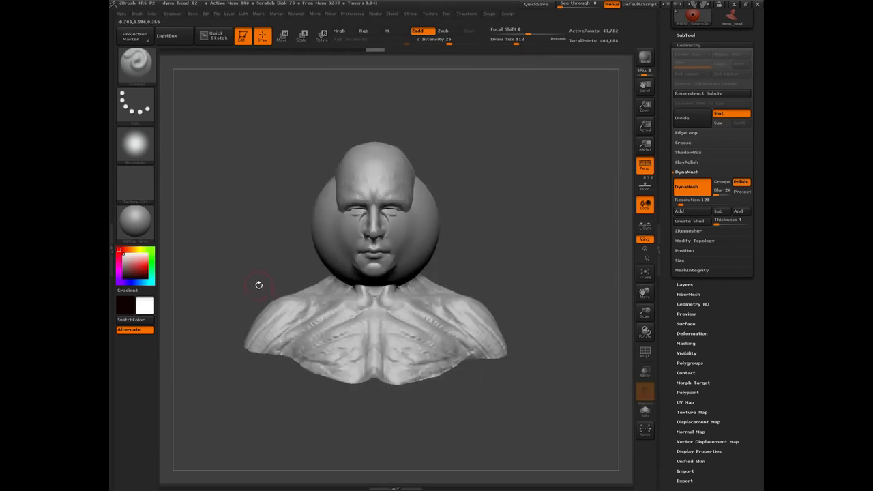
pyautogui.hotkey('ctrl', 's')
pyautogui.keyDown('alt'); pyautogui.moveTo(264, 267); pyautogui.dragTo(287, 338); pyautogui.keyUp('alt')
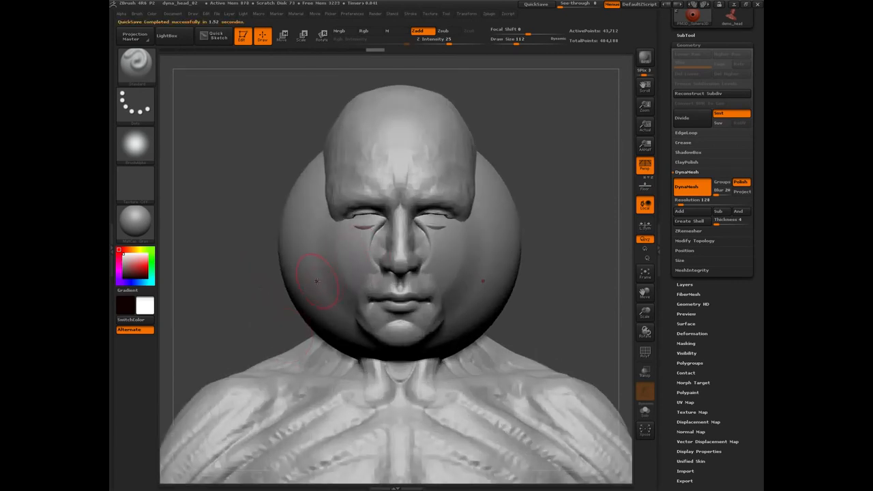
# Call up the pop-up list of subtools beside the face.
pyautogui.press('n')
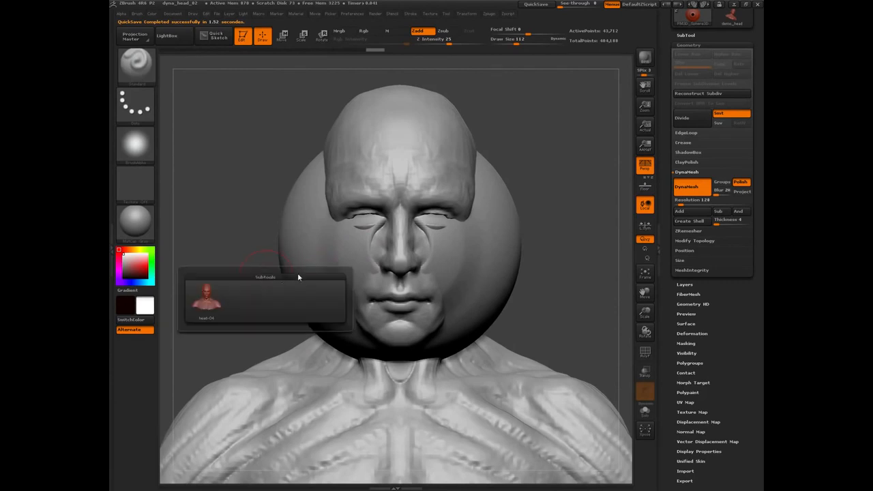
pyautogui.press('n')
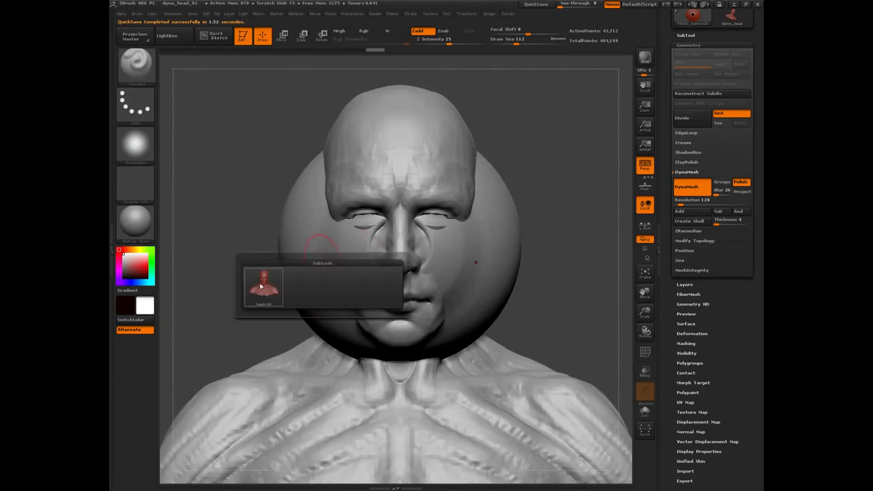
pyautogui.moveTo(260, 286)
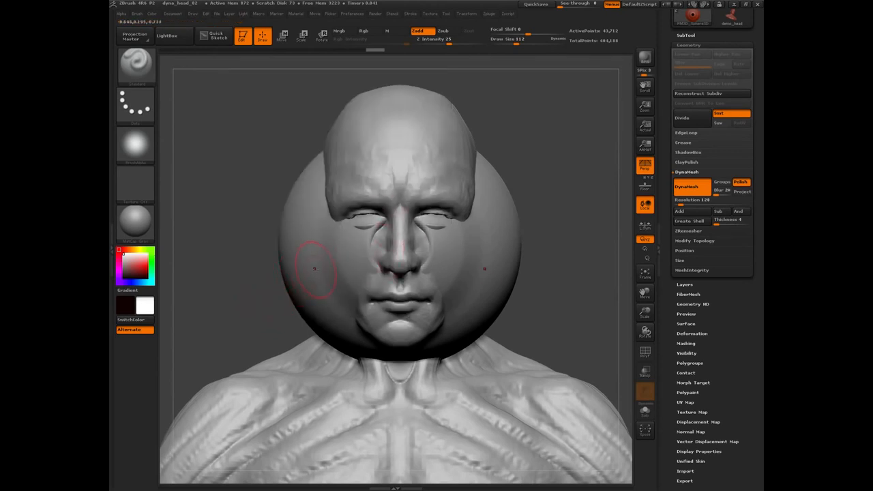
# Scale the sphere up slightly along a horizontal Transpose line through its centre, and activate Move mode.
pyautogui.press('e')
pyautogui.moveTo(353, 245); pyautogui.dragTo(439, 245)
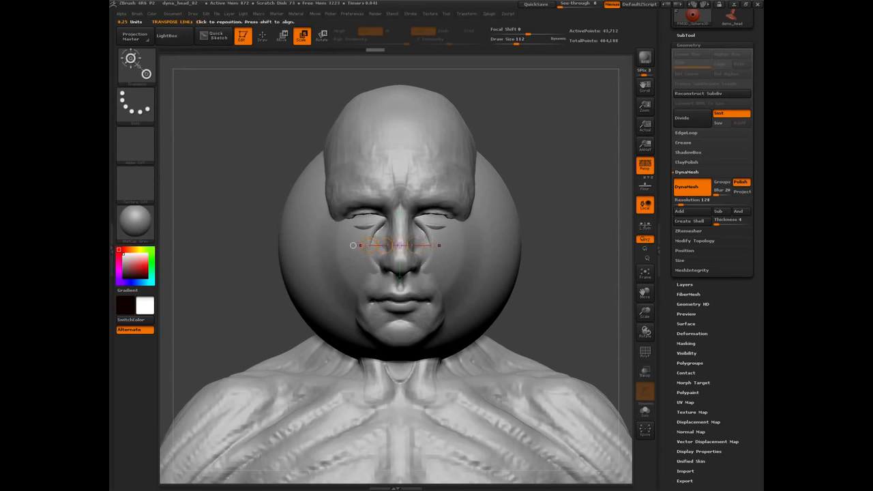
pyautogui.moveTo(369, 246); pyautogui.dragTo(236, 246)
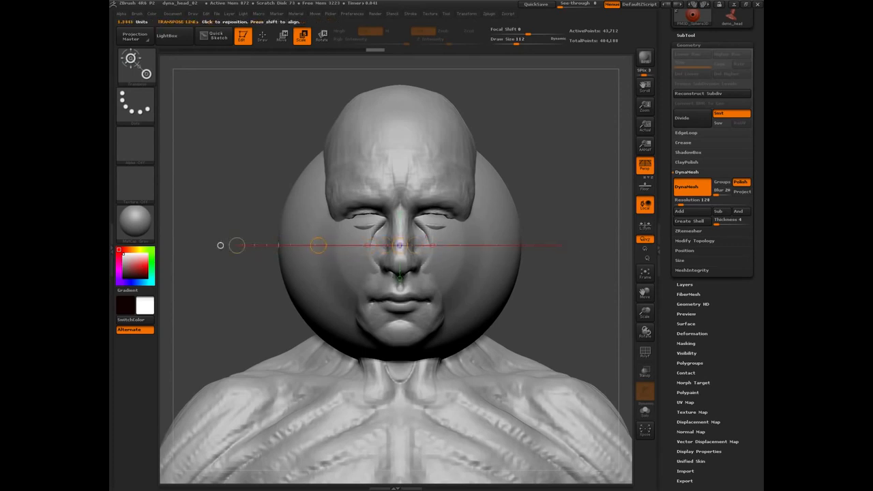
pyautogui.moveTo(221, 246)
pyautogui.mouseDown()
pyautogui.moveTo(165, 246)
pyautogui.moveTo(284, 254)
pyautogui.moveTo(169, 247)
pyautogui.moveTo(212, 246)
pyautogui.mouseUp()
pyautogui.press('w')
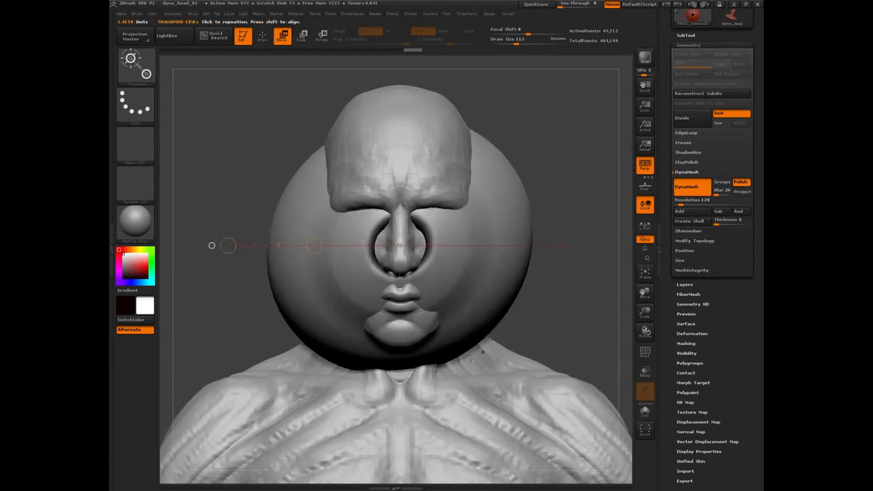
# Undo the last enlargement of the sphere and scale it down until it is smaller than the head.
pyautogui.hotkey('ctrl', 'z')
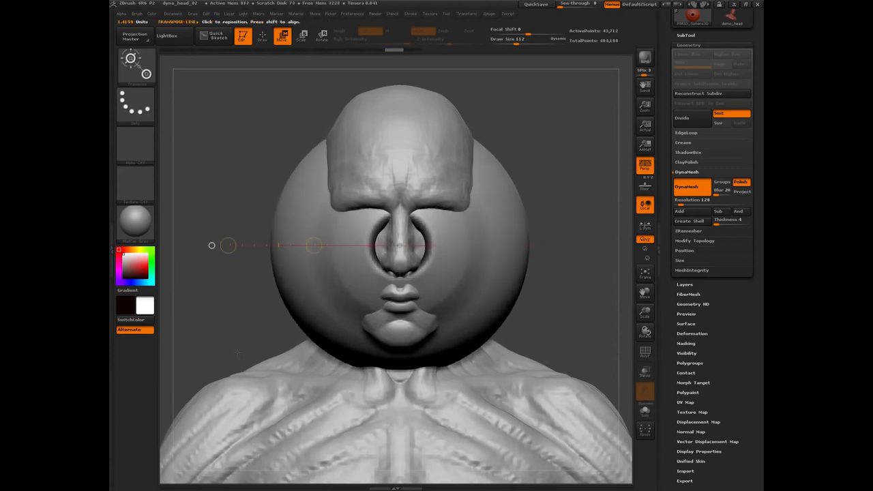
pyautogui.moveTo(245, 310); pyautogui.dragTo(279, 268)
pyautogui.press('f')
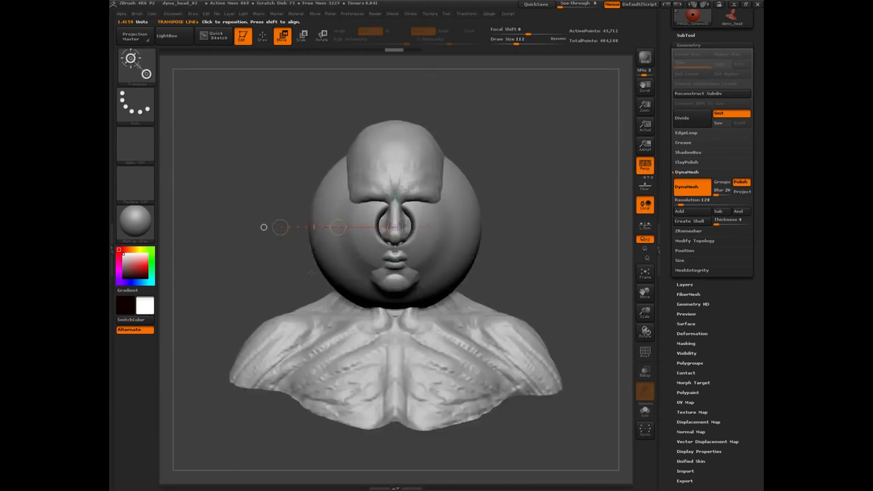
pyautogui.press('e')
pyautogui.moveTo(281, 227); pyautogui.dragTo(354, 254)
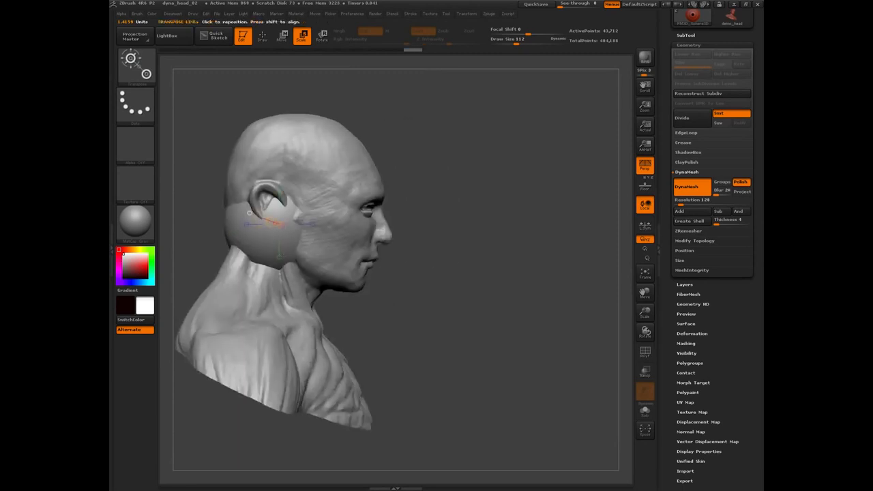
# Turn off perspective and move the sphere forward along a horizontal Transpose line in profile until it sits in front of the face.
pyautogui.press('p')
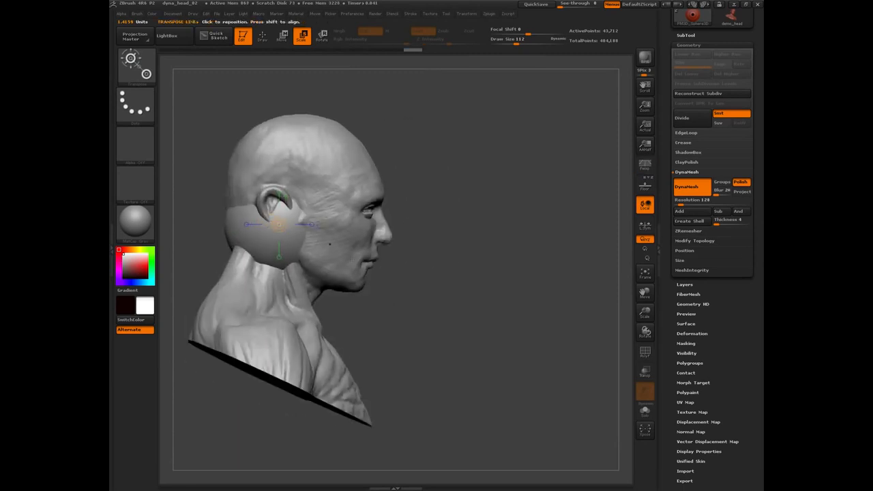
pyautogui.moveTo(312, 226); pyautogui.dragTo(401, 225)
pyautogui.moveTo(263, 238); pyautogui.dragTo(430, 238)
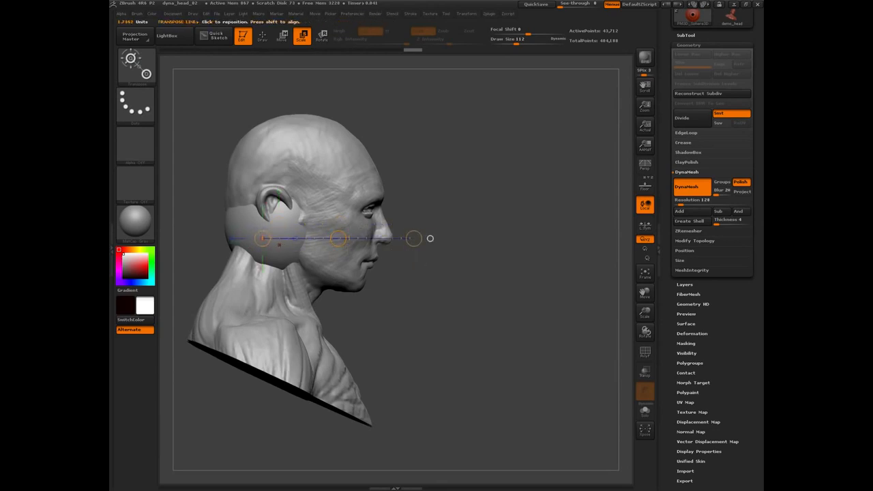
pyautogui.press('w')
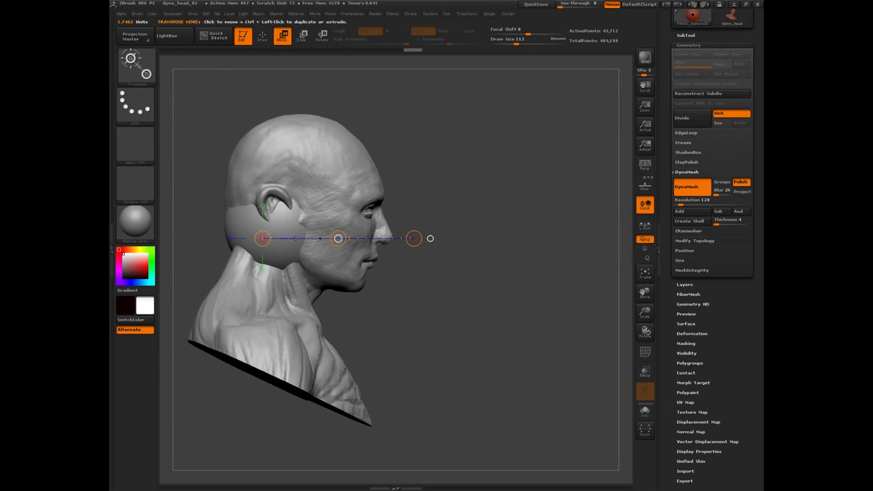
pyautogui.moveTo(338, 238); pyautogui.dragTo(469, 239)
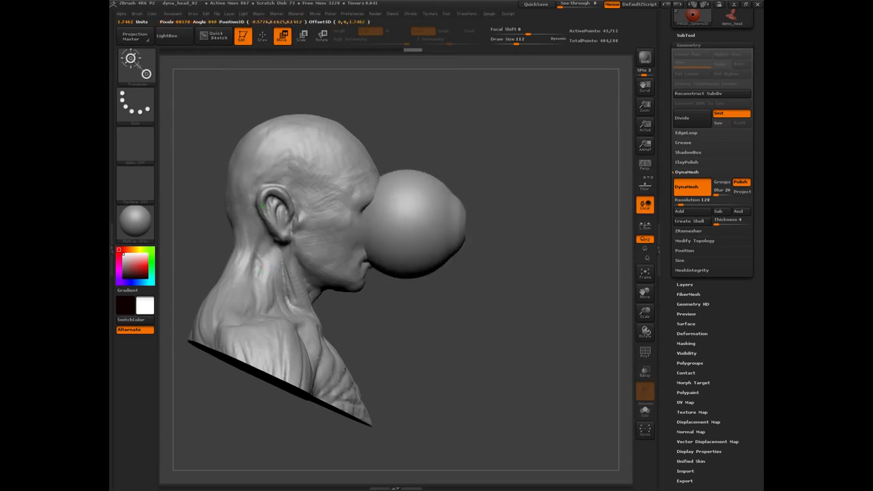
# Scale the sphere down to roughly a third of its size along a horizontal Transpose line in front of the face.
pyautogui.moveTo(416, 238)
pyautogui.mouseDown()
pyautogui.moveTo(441, 238)
pyautogui.moveTo(426, 224)
pyautogui.moveTo(594, 224)
pyautogui.moveTo(522, 224)
pyautogui.mouseUp()
pyautogui.press('e')
pyautogui.moveTo(575, 224); pyautogui.dragTo(511, 223)
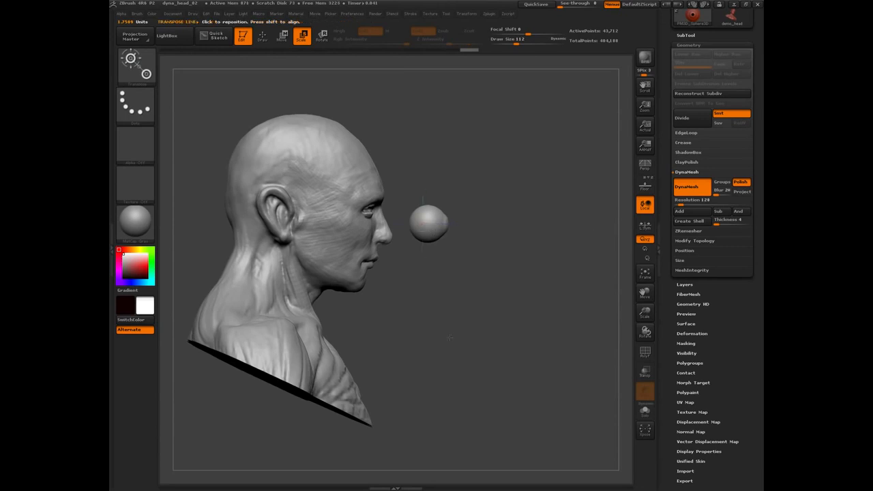
# Move the eyeball slightly up and back to eye level against the face in the side view.
pyautogui.keyDown('alt'); pyautogui.moveTo(443, 346); pyautogui.dragTo(442, 426); pyautogui.keyUp('alt')
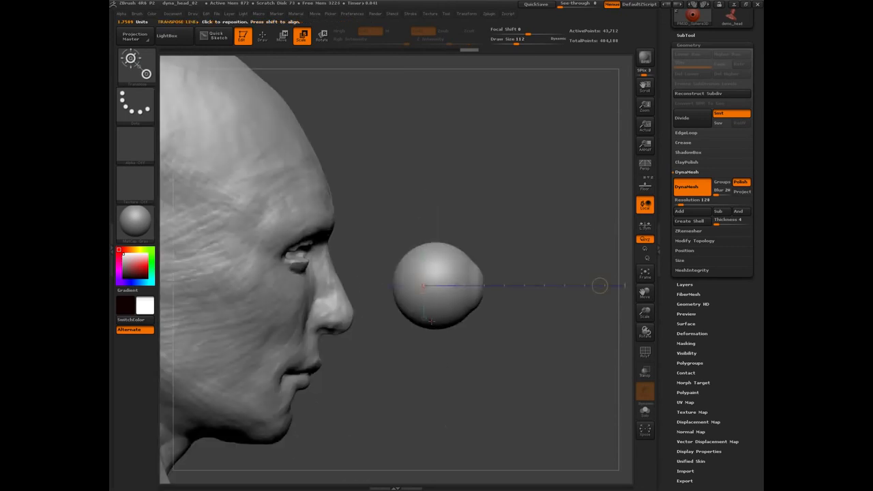
pyautogui.press('w')
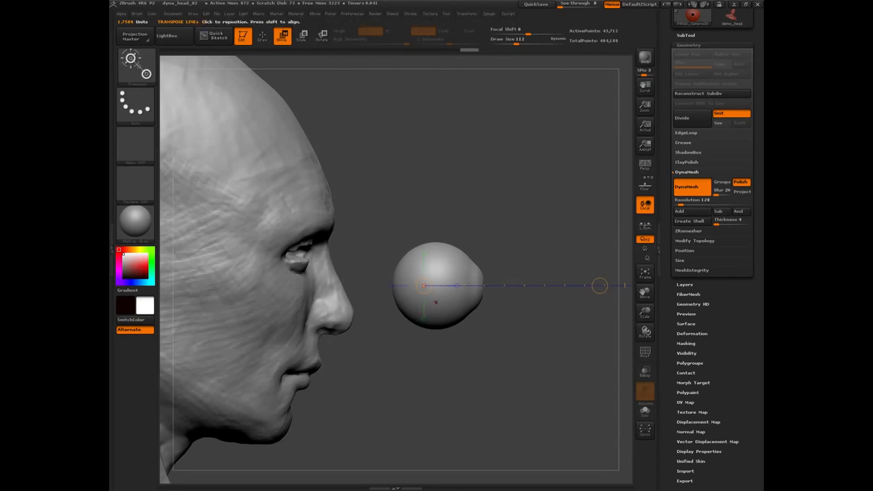
pyautogui.click(440, 303)
pyautogui.moveTo(440, 298); pyautogui.dragTo(427, 272)
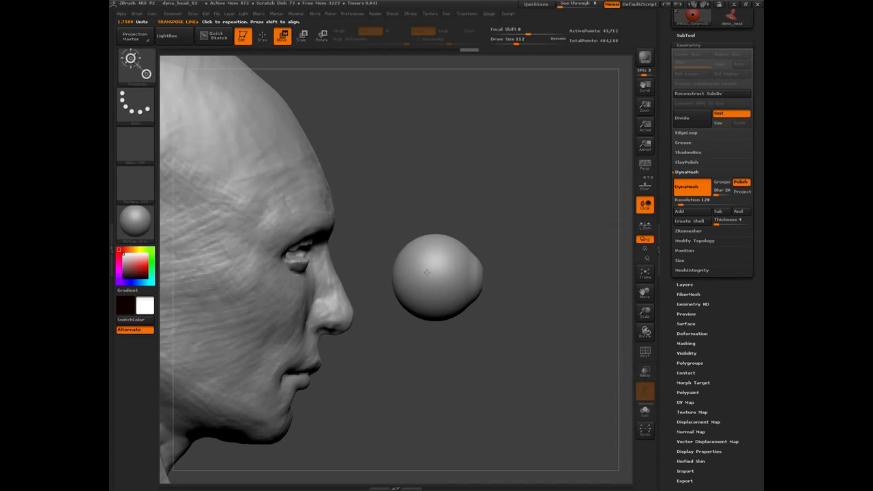
pyautogui.moveTo(427, 273); pyautogui.dragTo(267, 248)
# Scale the eyeball down further from the front along a horizontal Transpose line through its pupil.
pyautogui.moveTo(448, 370); pyautogui.dragTo(399, 365)
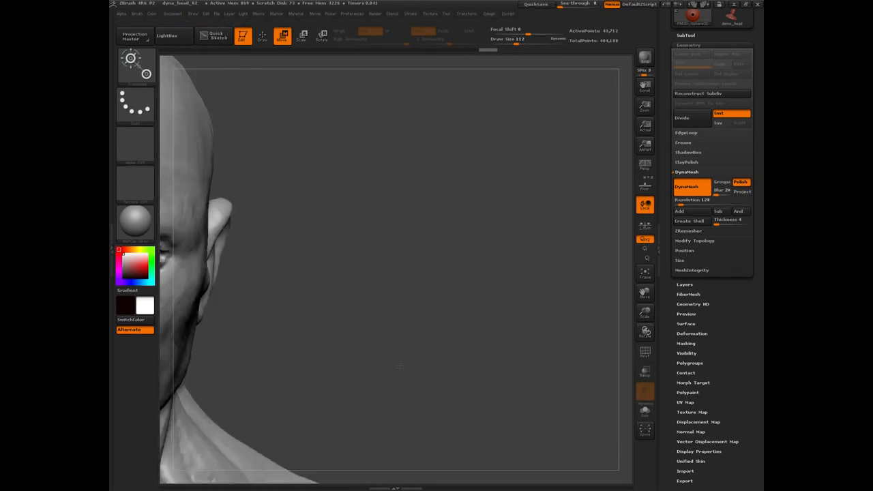
pyautogui.press('f')
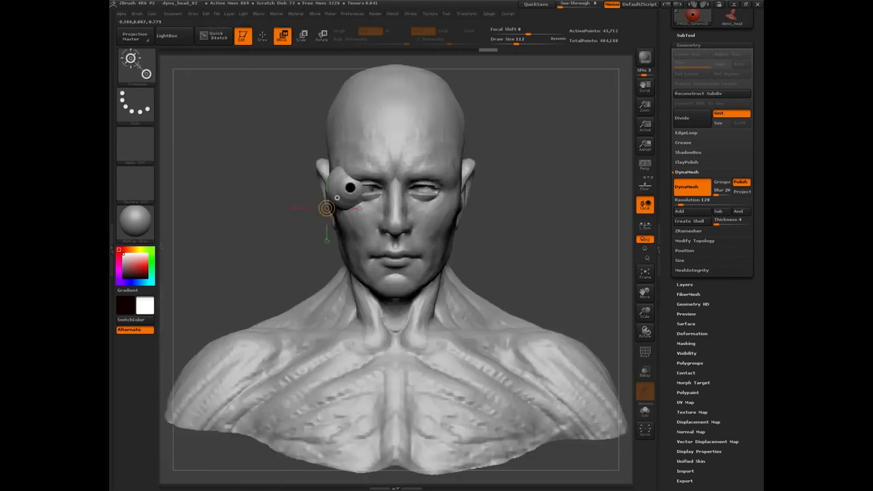
pyautogui.moveTo(261, 232); pyautogui.dragTo(268, 291)
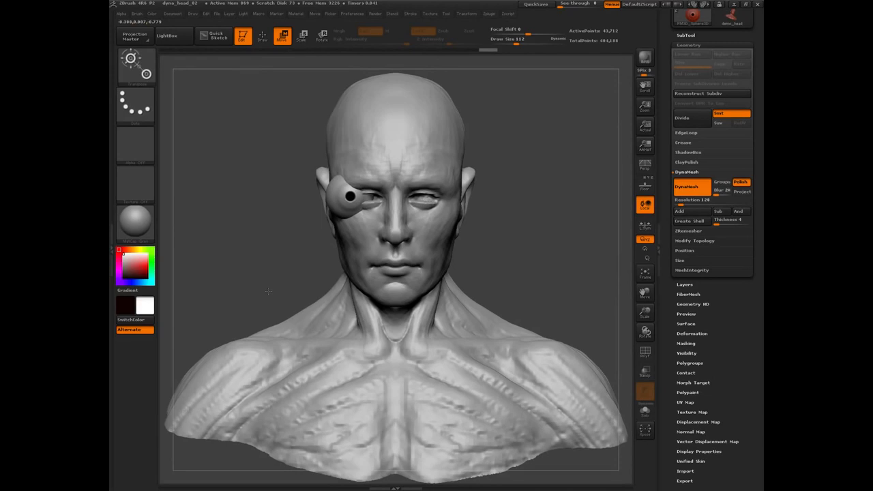
pyautogui.moveTo(268, 291); pyautogui.dragTo(228, 257)
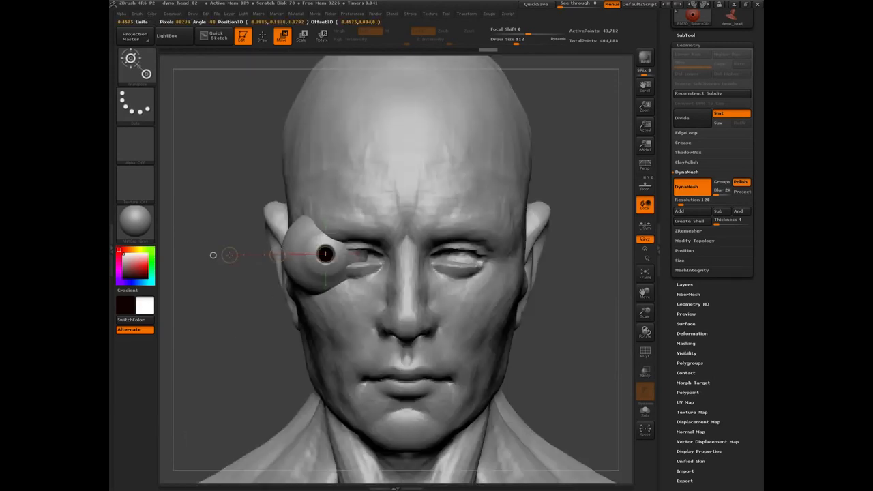
pyautogui.press('e')
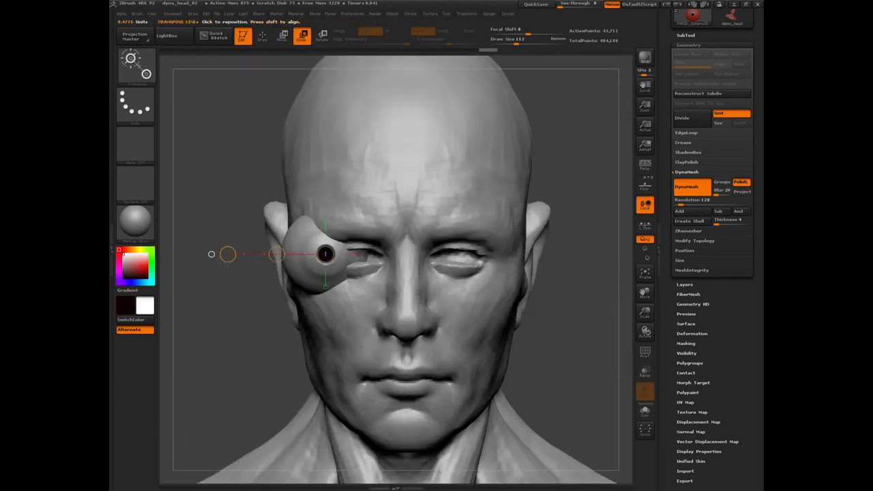
pyautogui.moveTo(227, 255)
pyautogui.mouseDown()
pyautogui.moveTo(234, 258)
pyautogui.moveTo(227, 254)
pyautogui.mouseUp()
pyautogui.press('w')
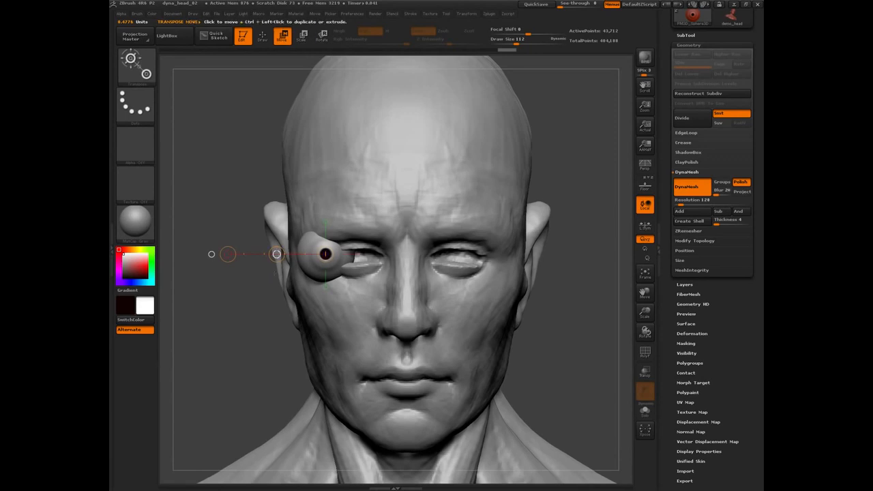
# Move the eyeball sideways to the bridge of the nose and turn on transparency to see it inside the head.
pyautogui.moveTo(276, 253); pyautogui.dragTo(345, 256)
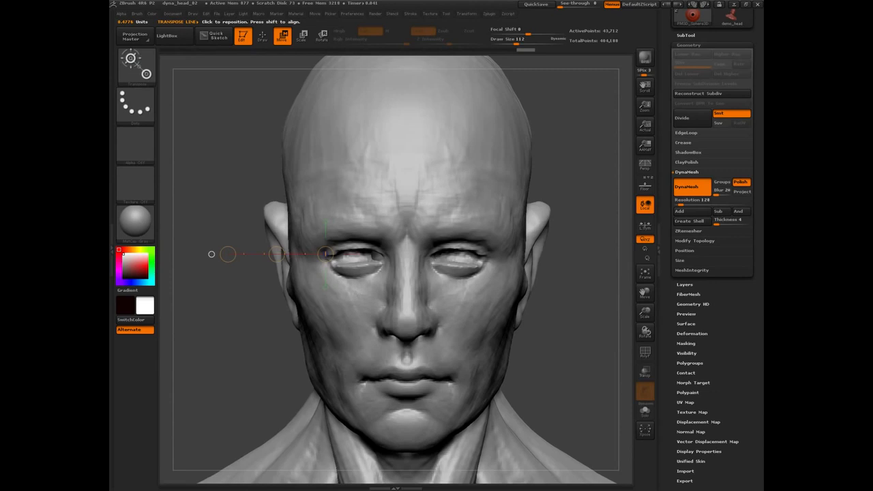
pyautogui.click(646, 373)
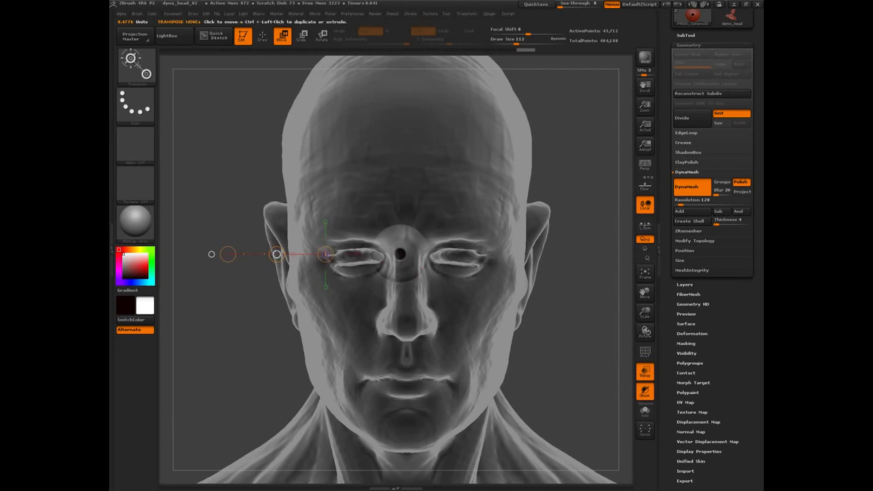
pyautogui.moveTo(276, 255)
pyautogui.mouseDown()
pyautogui.moveTo(284, 257)
pyautogui.moveTo(228, 254)
pyautogui.moveTo(239, 258)
pyautogui.moveTo(261, 243)
pyautogui.moveTo(285, 258)
pyautogui.moveTo(231, 259)
pyautogui.moveTo(278, 255)
pyautogui.mouseUp()
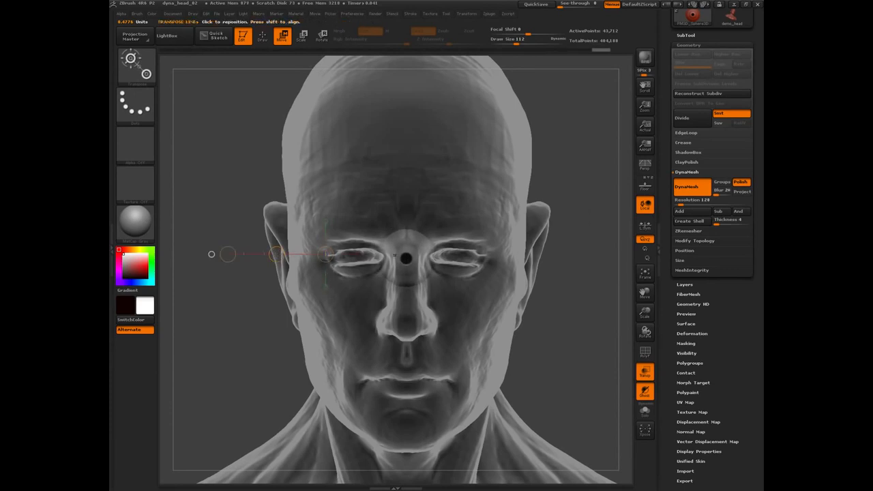
# Scale the eyeball down slightly along a horizontal Transpose line drawn from its pupil.
pyautogui.moveTo(406, 258); pyautogui.dragTo(314, 257)
pyautogui.press('e')
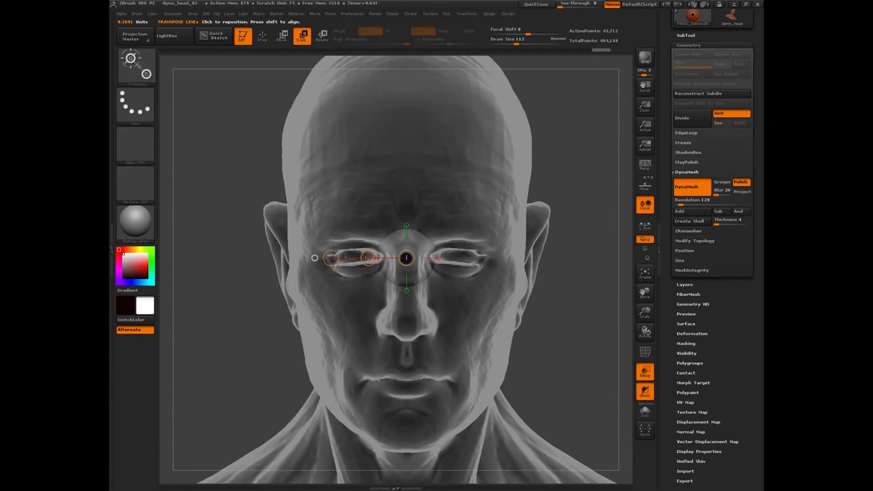
pyautogui.moveTo(331, 258); pyautogui.dragTo(341, 258)
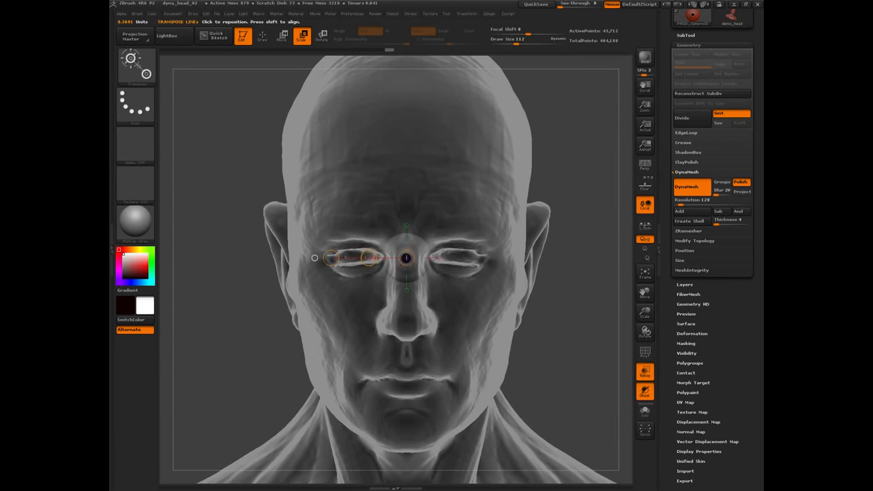
# Move the eyeball sideways into the character's right eye socket and nudge it up slightly along a vertical Transpose line.
pyautogui.press('w')
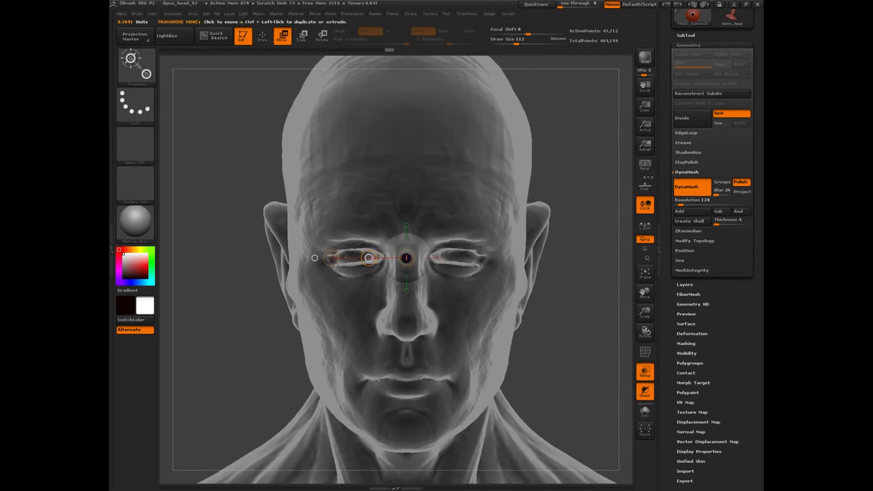
pyautogui.moveTo(369, 257); pyautogui.dragTo(320, 255)
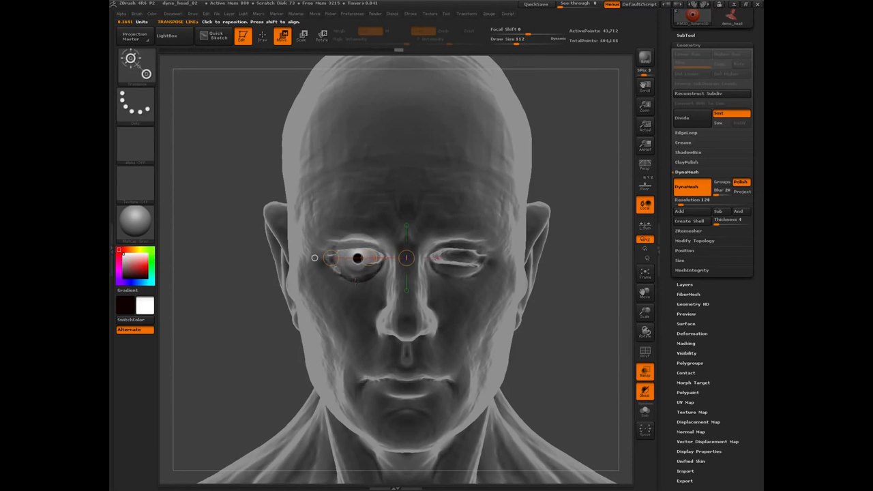
pyautogui.moveTo(365, 257); pyautogui.dragTo(368, 194)
pyautogui.moveTo(358, 258); pyautogui.dragTo(364, 401)
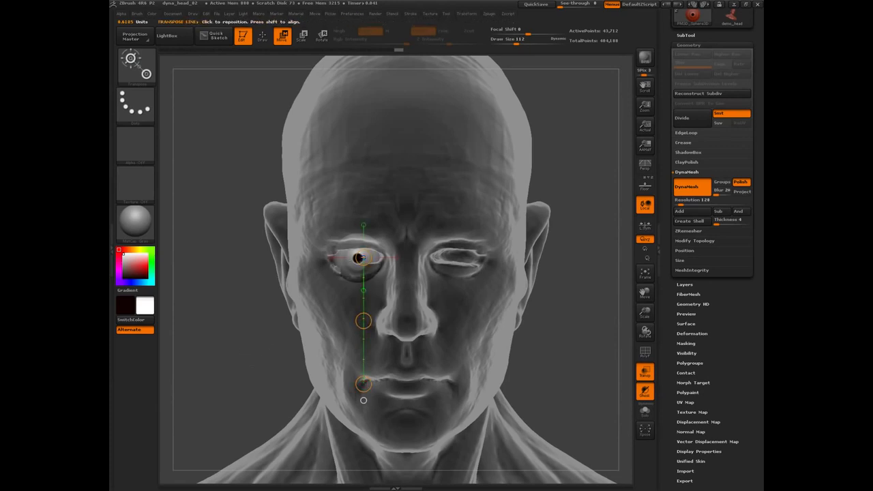
pyautogui.moveTo(364, 321); pyautogui.dragTo(363, 318)
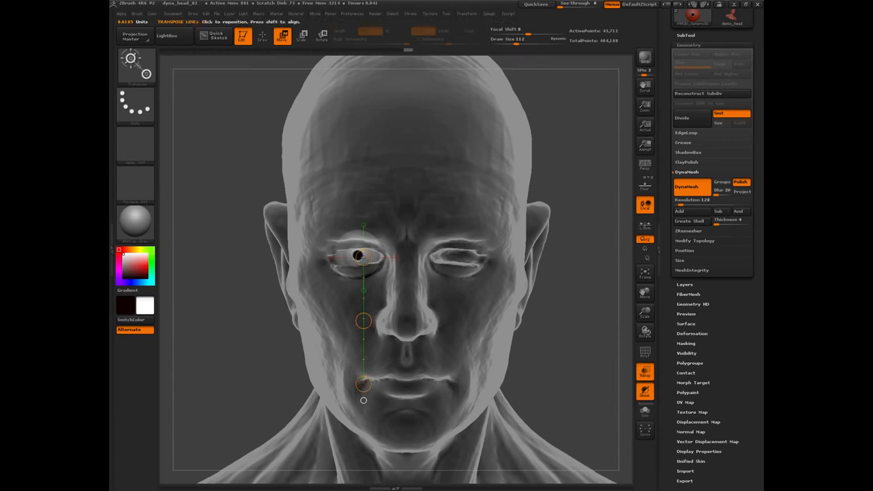
# Check the eyeball's fit in profile and from the front, turn off transparency, and return to Draw mode.
pyautogui.moveTo(222, 351); pyautogui.dragTo(328, 351)
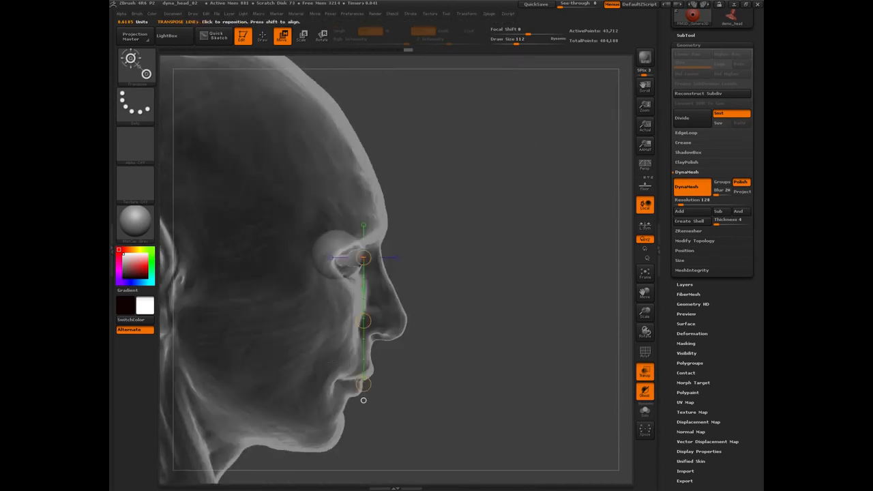
pyautogui.moveTo(477, 358); pyautogui.dragTo(255, 288)
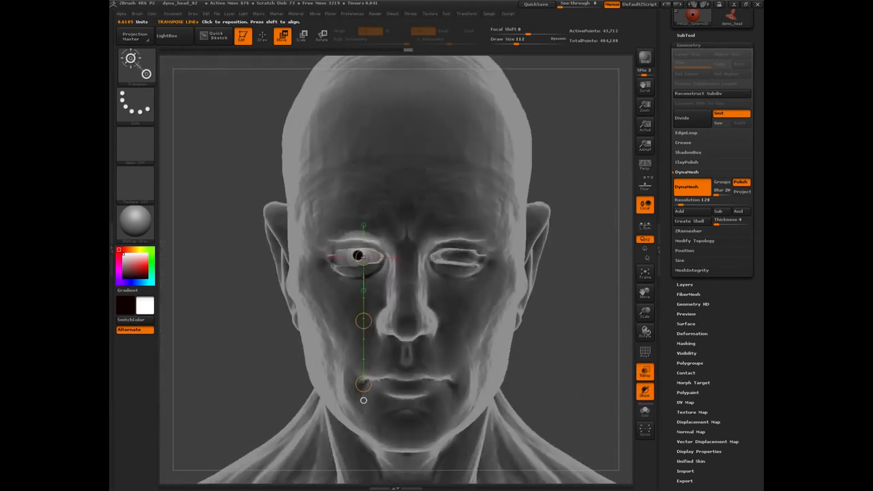
pyautogui.click(645, 372)
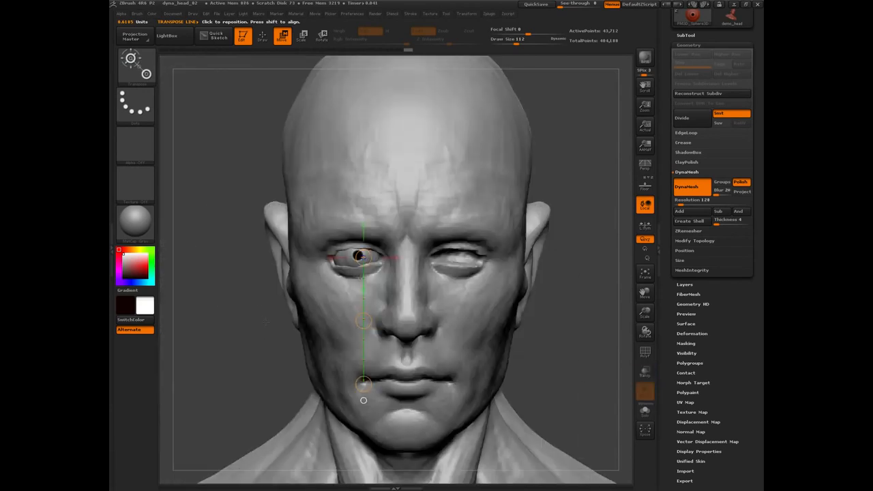
pyautogui.press('q')
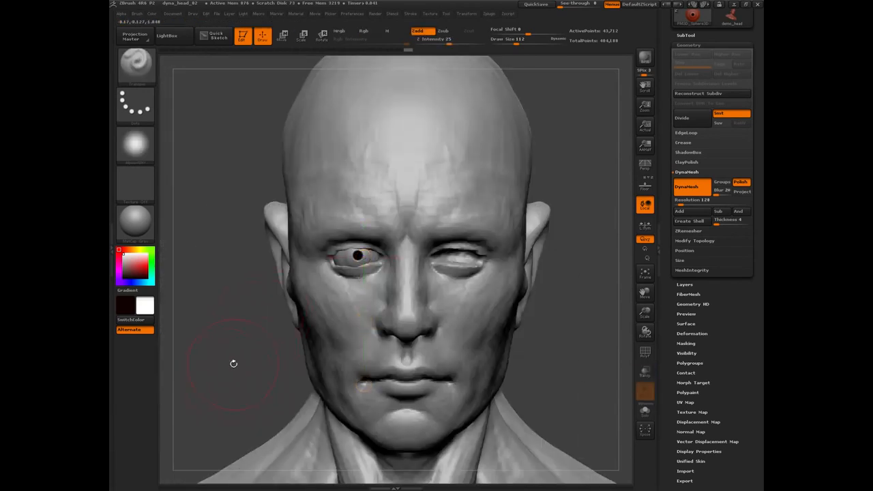
# Apply Mirror And Weld to the eyeball to create the matching eye in the other socket.
pyautogui.keyDown('alt'); pyautogui.moveTo(242, 376); pyautogui.dragTo(261, 292); pyautogui.keyUp('alt')
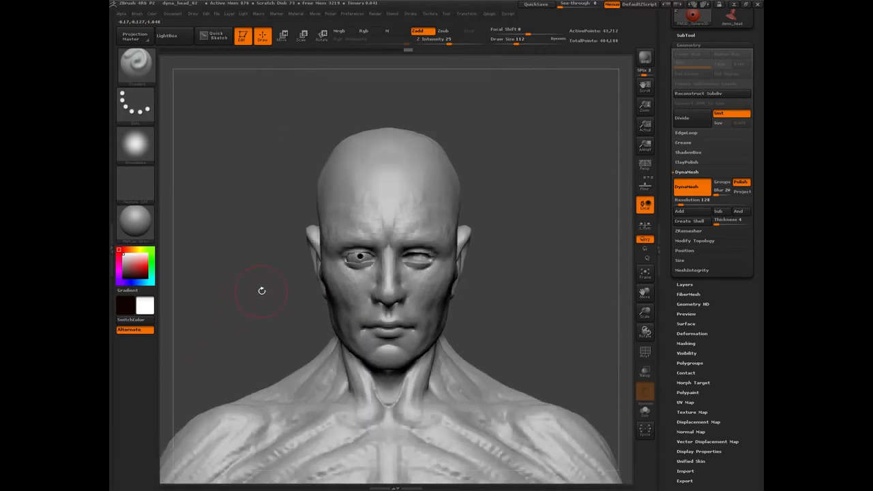
pyautogui.click(692, 240)
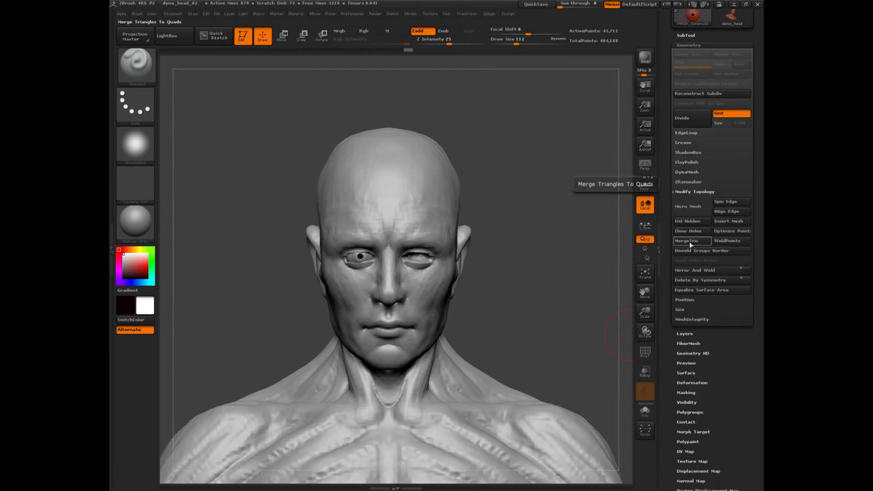
pyautogui.click(696, 272)
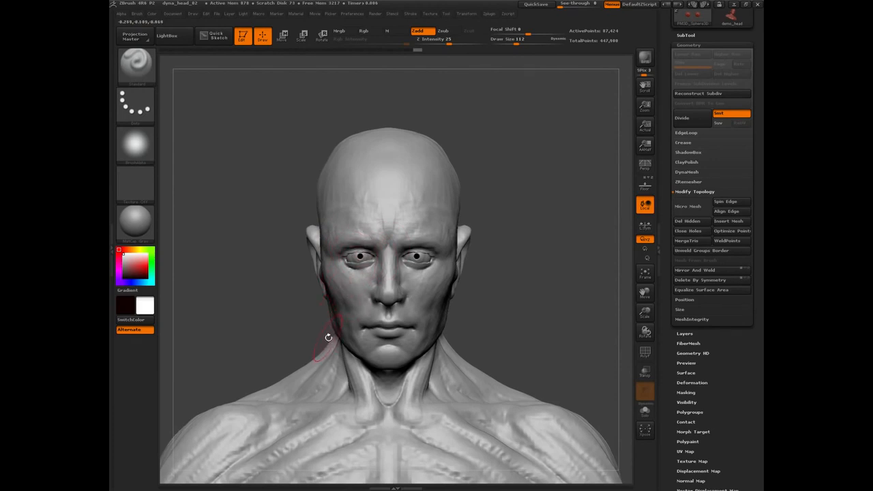
# In profile view, adjust the eyeballs' depth in the sockets slightly by moving them along a front-to-back Transpose line.
pyautogui.click(692, 382)
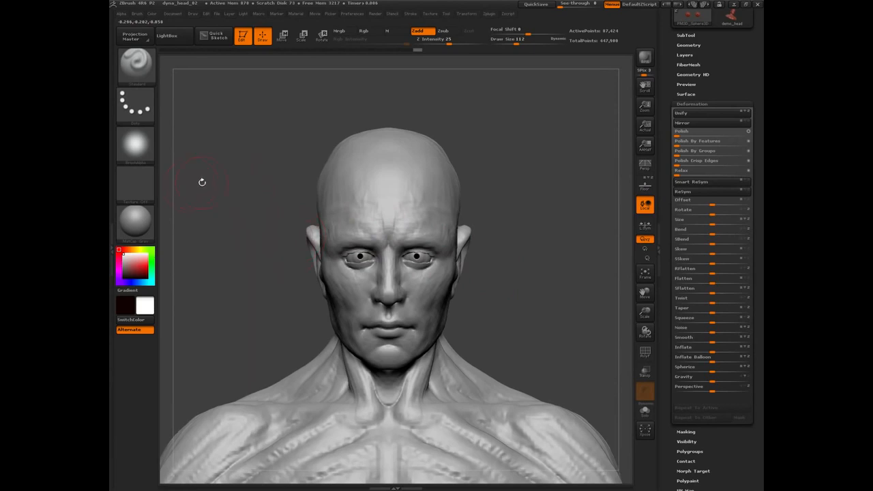
pyautogui.moveTo(238, 289); pyautogui.dragTo(354, 290)
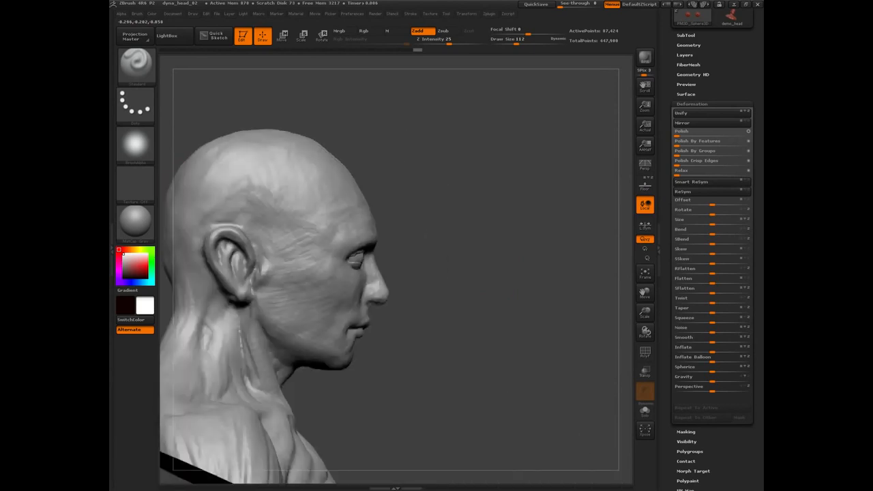
pyautogui.moveTo(424, 237)
pyautogui.mouseDown()
pyautogui.moveTo(428, 357)
pyautogui.moveTo(453, 353)
pyautogui.moveTo(253, 322)
pyautogui.moveTo(439, 318)
pyautogui.moveTo(428, 340)
pyautogui.mouseUp()
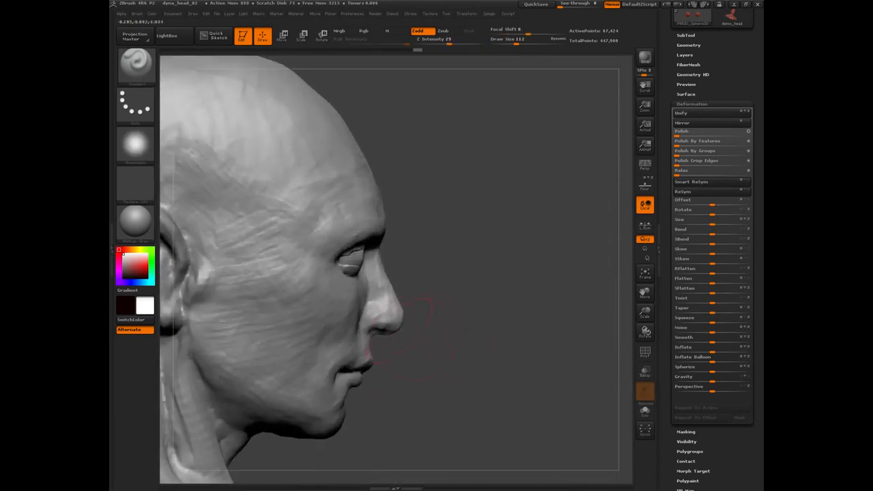
pyautogui.press('w')
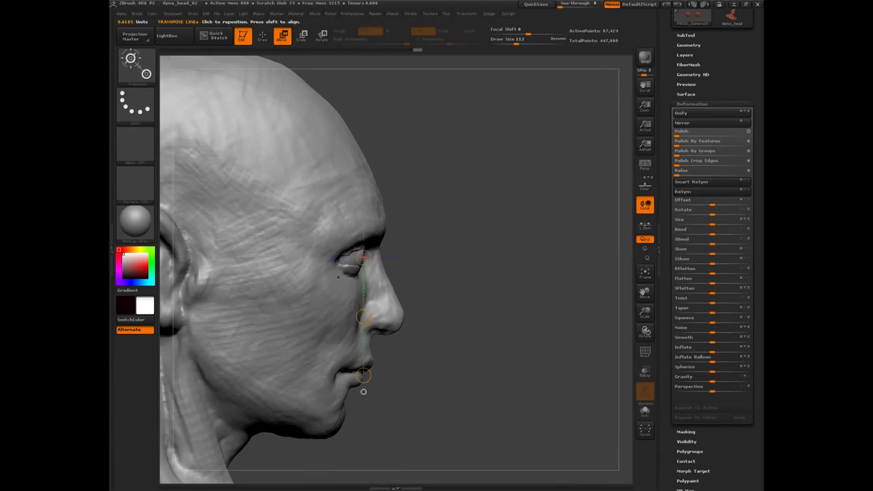
pyautogui.moveTo(364, 258); pyautogui.dragTo(229, 257)
pyautogui.moveTo(305, 258); pyautogui.dragTo(312, 258)
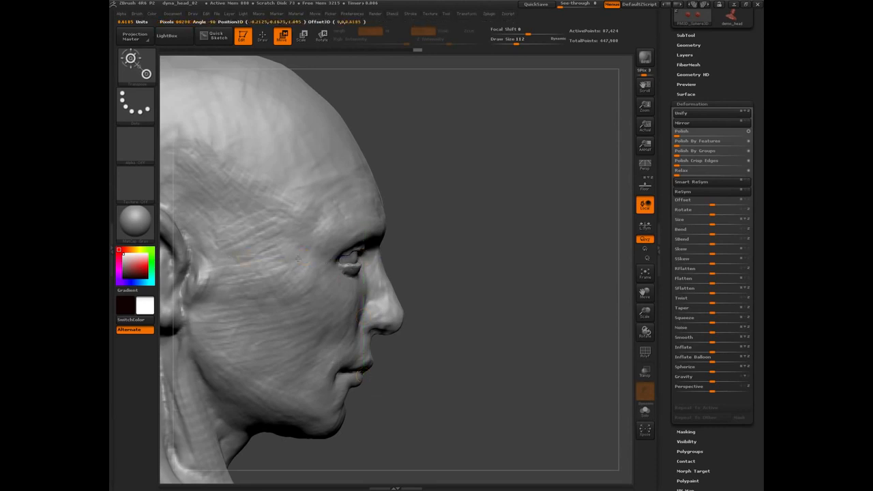
# Reposition the Transpose line and nudge the mirrored eyeballs slightly sideways in the sockets from the front view.
pyautogui.click(364, 291)
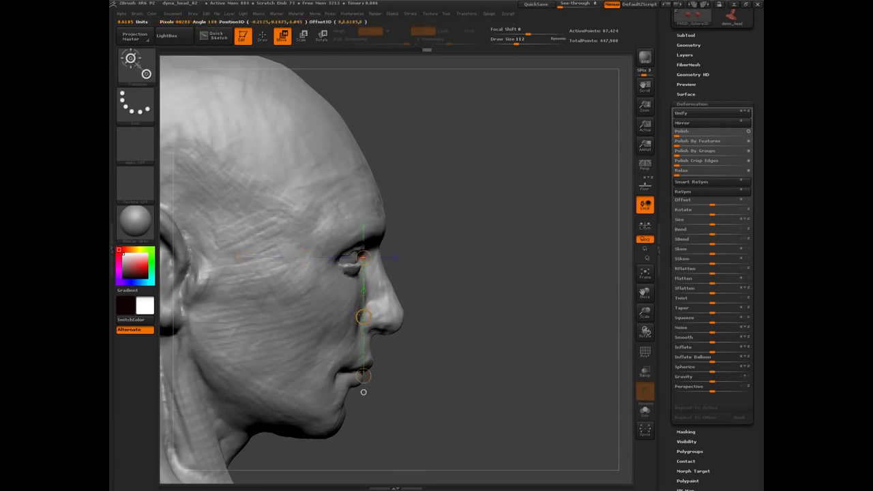
pyautogui.moveTo(364, 316)
pyautogui.mouseDown()
pyautogui.moveTo(345, 328)
pyautogui.moveTo(355, 314)
pyautogui.mouseUp()
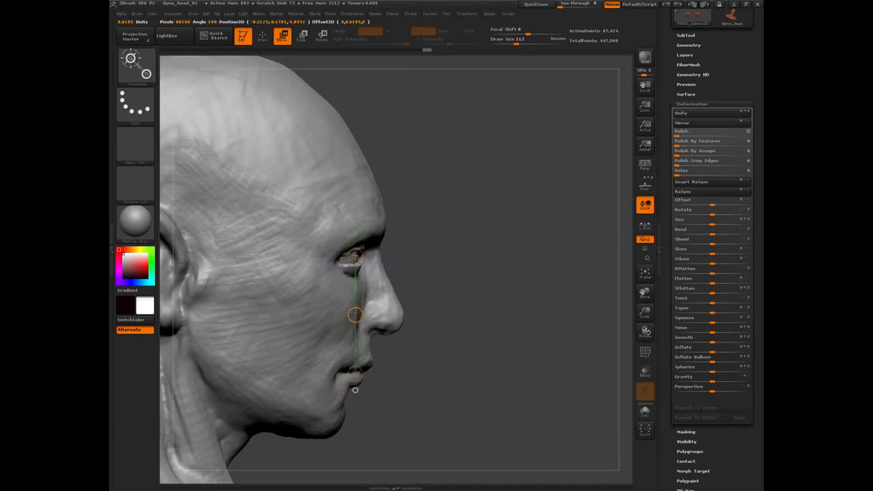
pyautogui.moveTo(355, 390); pyautogui.dragTo(336, 390)
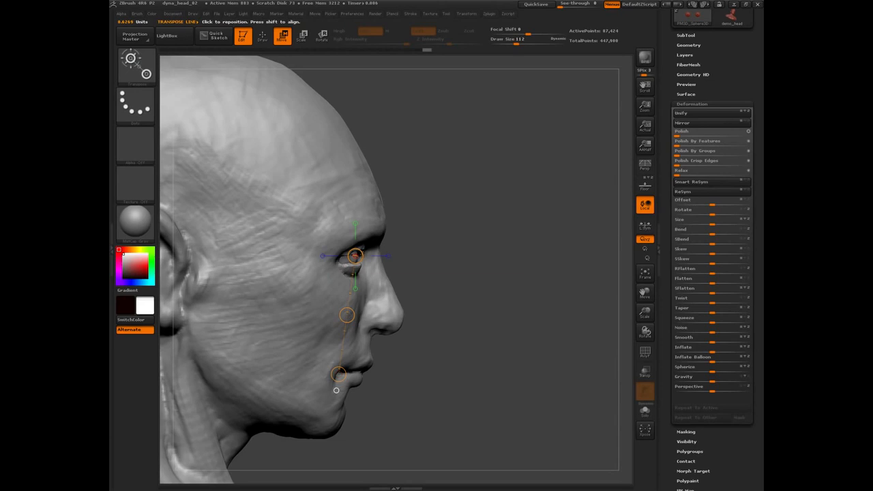
pyautogui.moveTo(358, 240); pyautogui.dragTo(360, 240)
pyautogui.moveTo(429, 429); pyautogui.dragTo(417, 429)
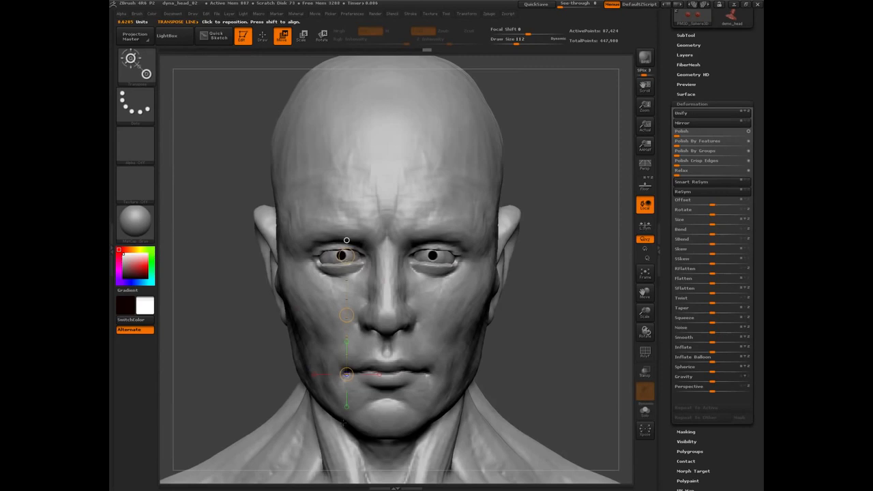
pyautogui.press('q')
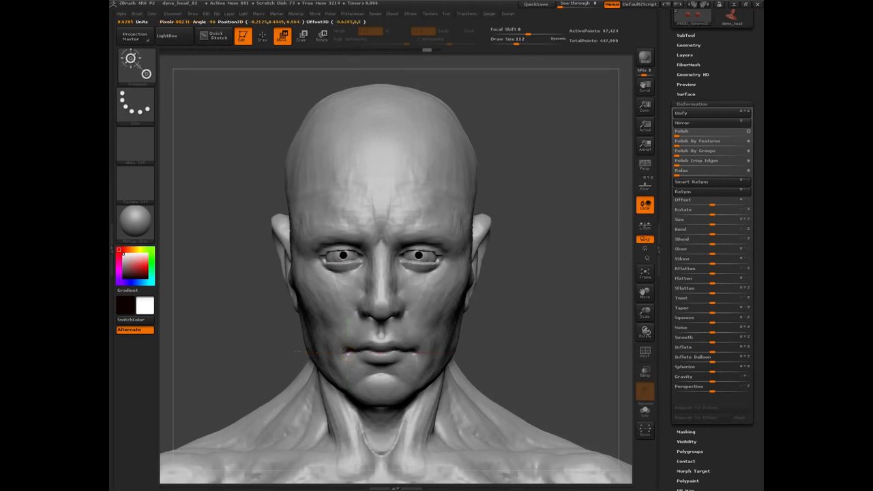
pyautogui.moveTo(297, 352); pyautogui.dragTo(251, 280)
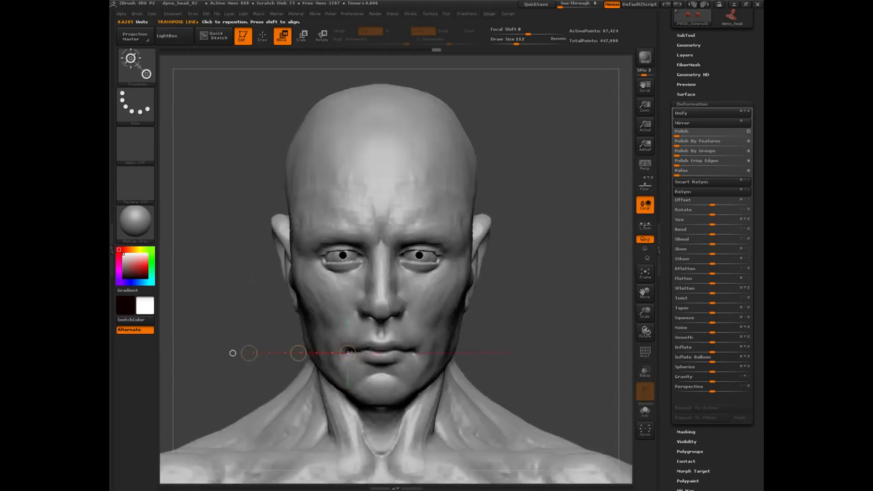
# Rotate the eyeballs slightly outward using a vertical Transpose line drawn upward from the pupil.
pyautogui.moveTo(341, 255); pyautogui.dragTo(341, 165)
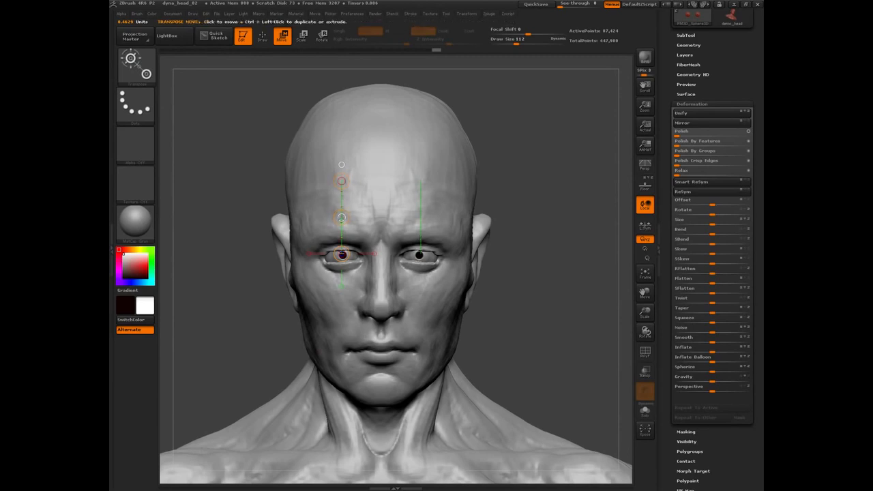
pyautogui.press('r')
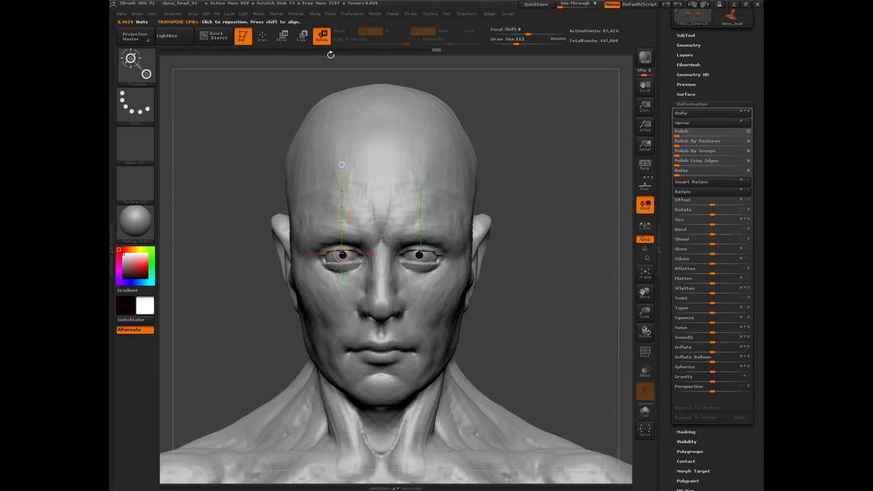
pyautogui.moveTo(341, 217); pyautogui.dragTo(340, 217)
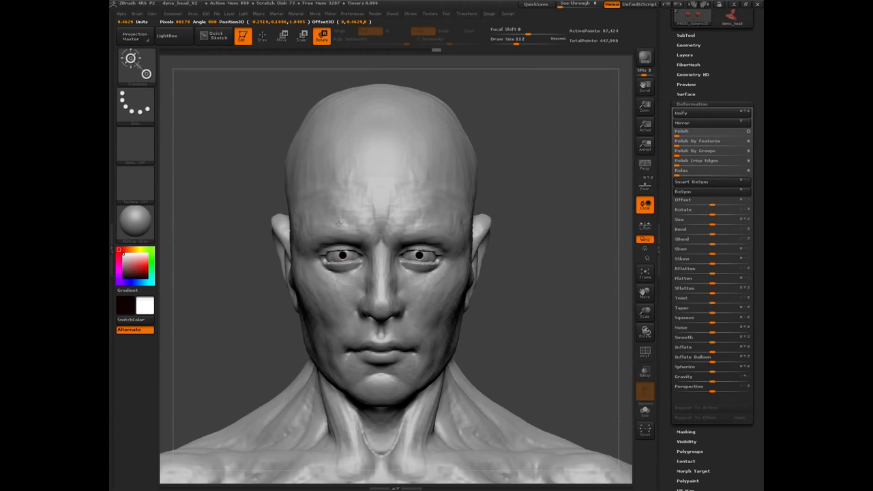
pyautogui.moveTo(339, 224); pyautogui.dragTo(340, 223)
# Nudge the eyeballs slightly sideways with a vertical Transpose line in Move mode and return to Draw mode.
pyautogui.moveTo(342, 255)
pyautogui.mouseDown()
pyautogui.moveTo(268, 254)
pyautogui.moveTo(303, 250)
pyautogui.moveTo(341, 326)
pyautogui.moveTo(341, 372)
pyautogui.mouseUp()
pyautogui.press('w')
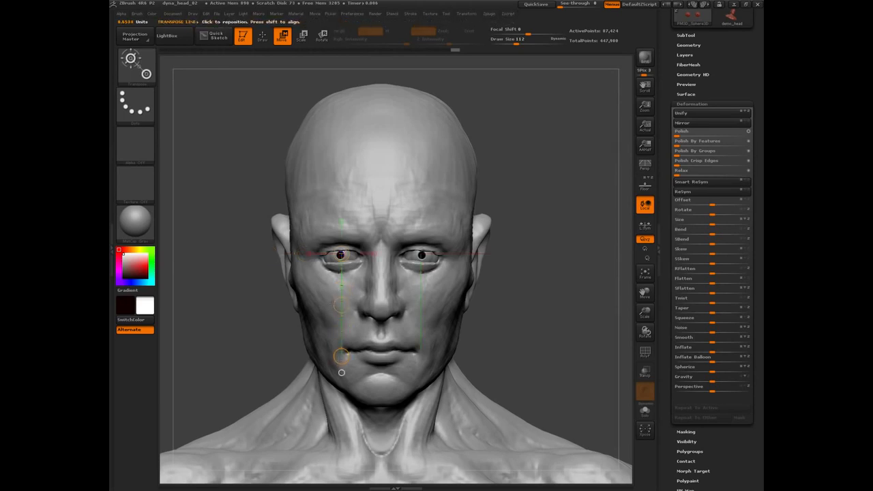
pyautogui.moveTo(341, 373); pyautogui.dragTo(346, 350)
pyautogui.click(337, 301)
pyautogui.moveTo(345, 306); pyautogui.dragTo(344, 354)
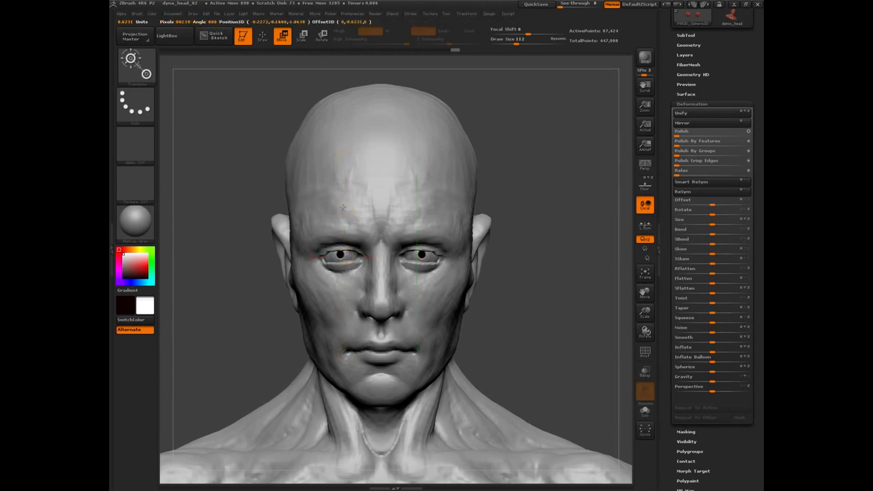
pyautogui.moveTo(343, 207); pyautogui.dragTo(347, 208)
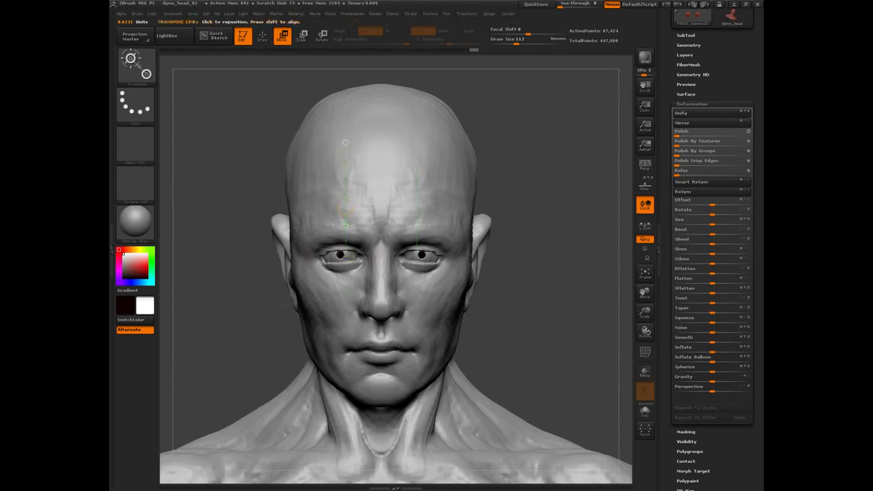
pyautogui.press('q')
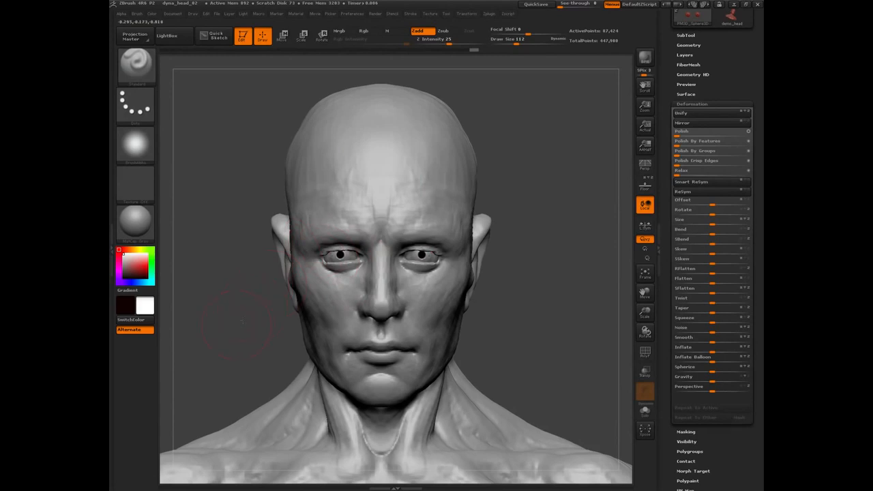
# Check the gaze from below and the front, select the head-04 subtool, and show the subtool list.
pyautogui.moveTo(241, 323); pyautogui.dragTo(348, 237)
pyautogui.moveTo(221, 354); pyautogui.dragTo(253, 307)
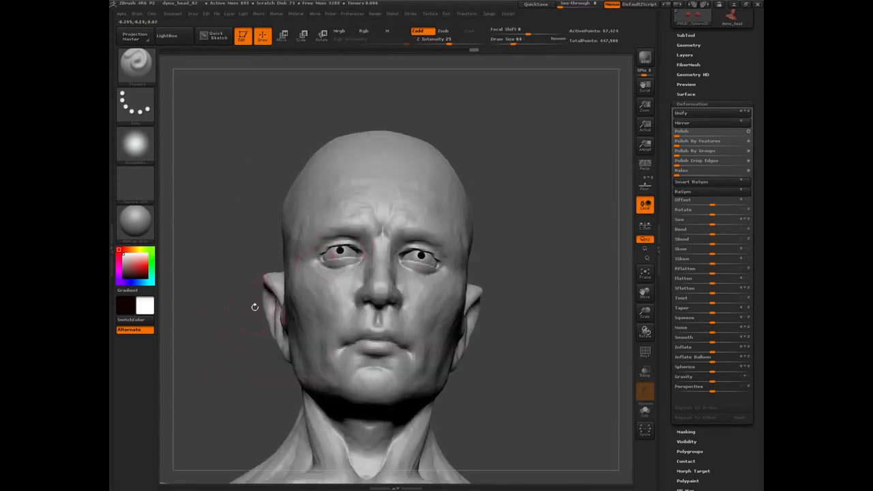
pyautogui.press('[')
pyautogui.moveTo(237, 221); pyautogui.dragTo(238, 272)
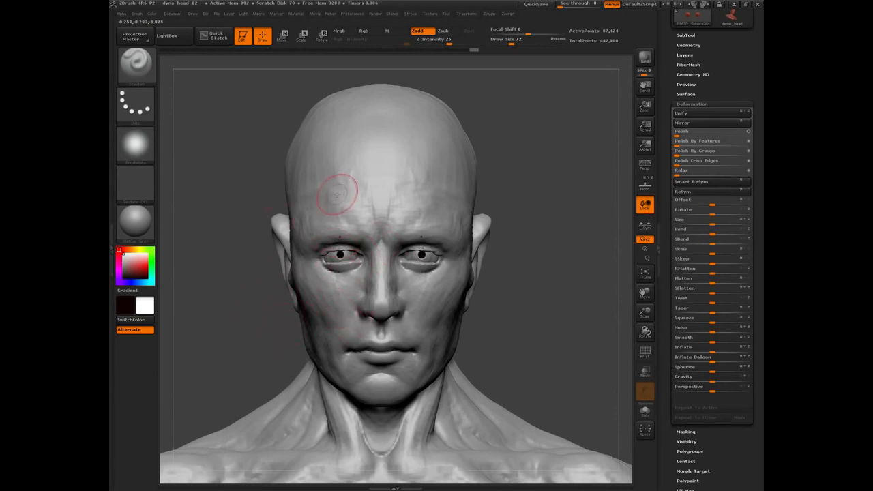
pyautogui.keyDown('alt'); pyautogui.click(331, 321); pyautogui.keyUp('alt')
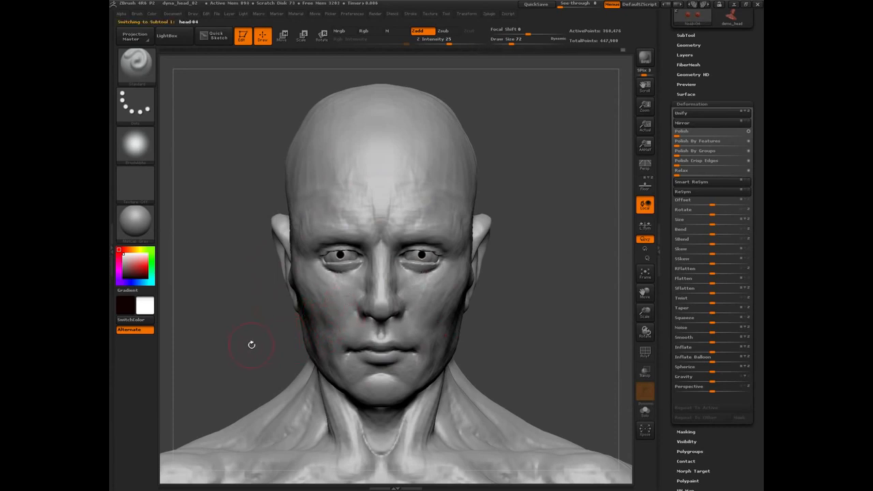
pyautogui.press('n')
pyautogui.press('n')
pyautogui.click(684, 35)
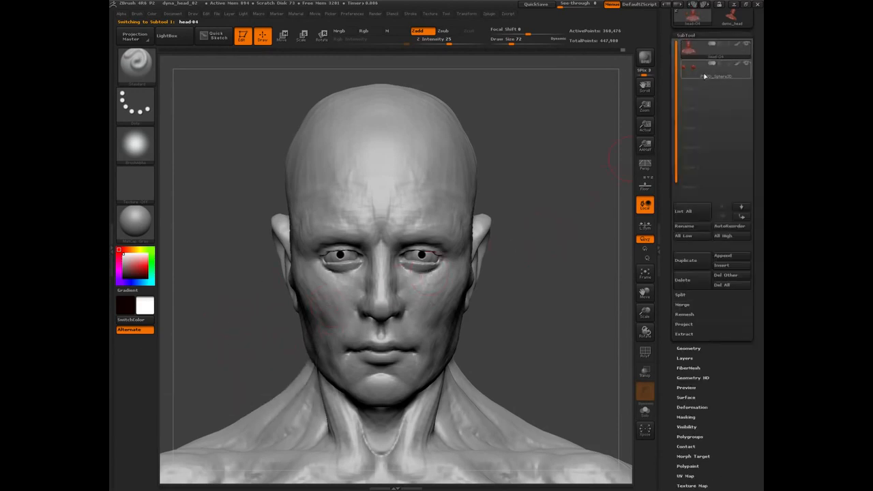
pyautogui.moveTo(696, 52)
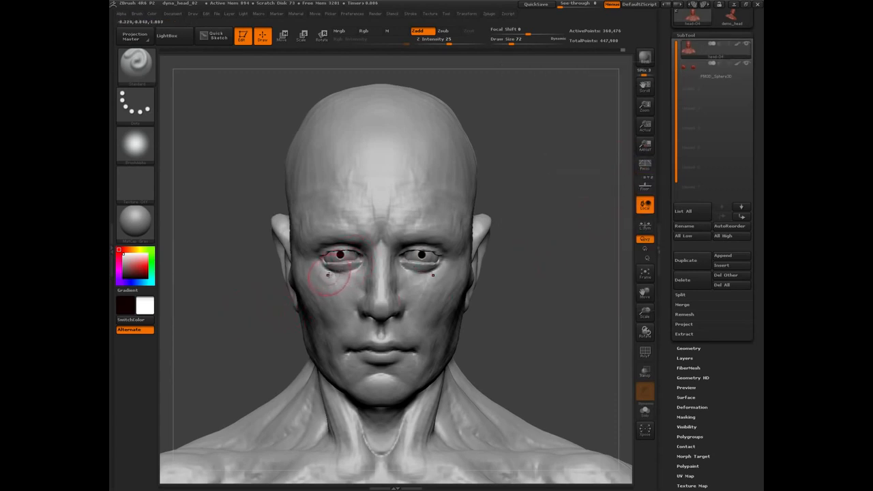
# Pull the inner part of the lower eyelids closer to the eyeballs with the Move brush, reducing its draw size to 56.
pyautogui.press('b')
pyautogui.press('m')
pyautogui.press('v')
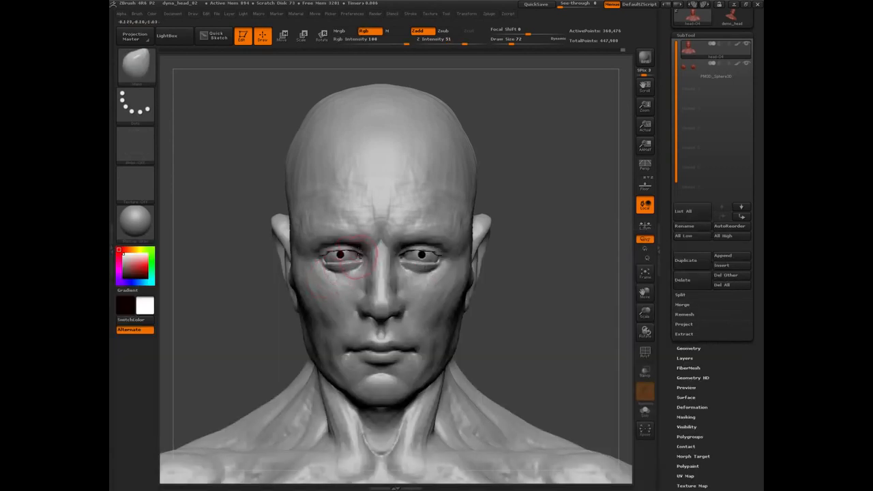
pyautogui.moveTo(362, 257); pyautogui.dragTo(361, 257)
pyautogui.press('[')
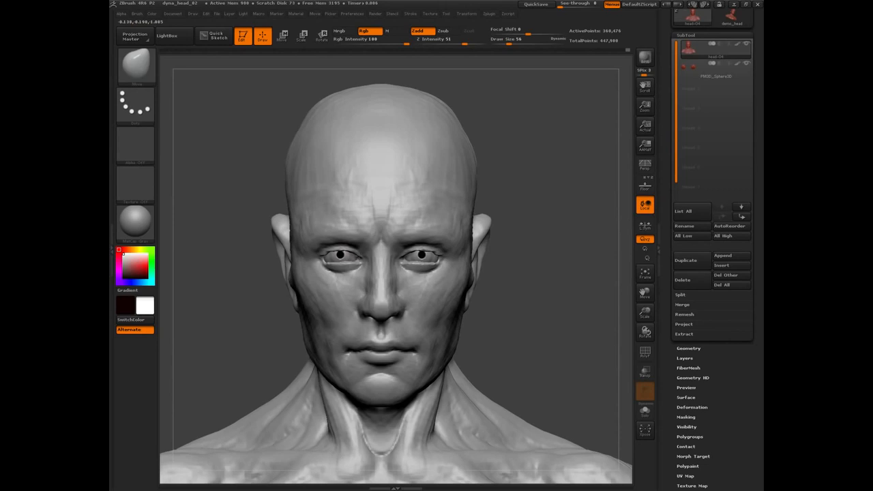
pyautogui.moveTo(355, 266)
pyautogui.mouseDown()
pyautogui.moveTo(341, 252)
pyautogui.moveTo(356, 259)
pyautogui.mouseUp()
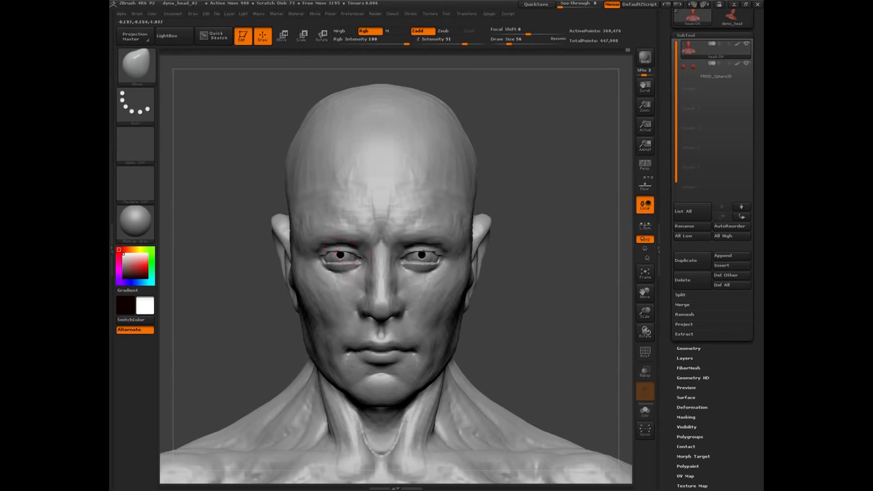
# Raise the middle of the lower eyelids with the Move brush at draw size 44, and compare the face with perspective toggled.
pyautogui.moveTo(238, 311)
pyautogui.mouseDown()
pyautogui.moveTo(330, 253)
pyautogui.moveTo(317, 265)
pyautogui.mouseUp()
pyautogui.moveTo(232, 359)
pyautogui.mouseDown()
pyautogui.moveTo(246, 341)
pyautogui.moveTo(230, 331)
pyautogui.moveTo(247, 319)
pyautogui.moveTo(259, 283)
pyautogui.mouseUp()
pyautogui.press('[')
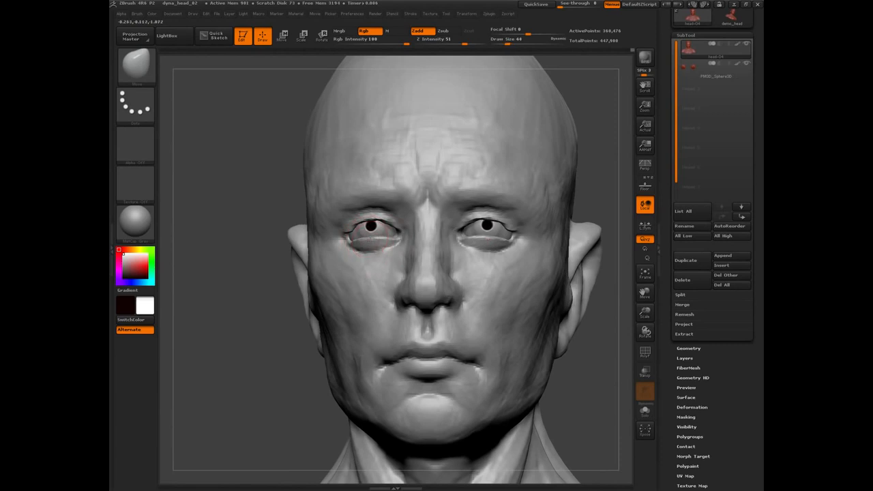
pyautogui.moveTo(371, 239); pyautogui.dragTo(372, 235)
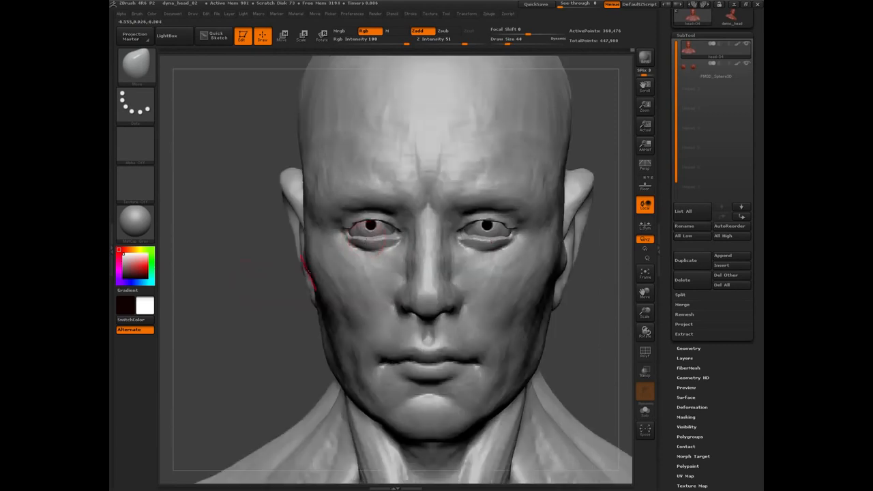
pyautogui.moveTo(251, 270)
pyautogui.mouseDown()
pyautogui.moveTo(349, 243)
pyautogui.moveTo(332, 233)
pyautogui.mouseUp()
pyautogui.moveTo(555, 345); pyautogui.dragTo(248, 323)
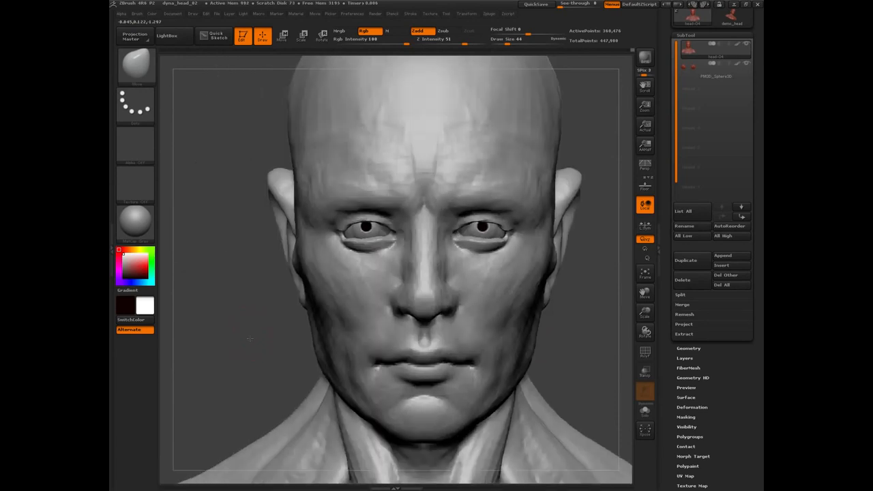
pyautogui.press('p')
pyautogui.moveTo(241, 312); pyautogui.dragTo(260, 319)
pyautogui.press('p')
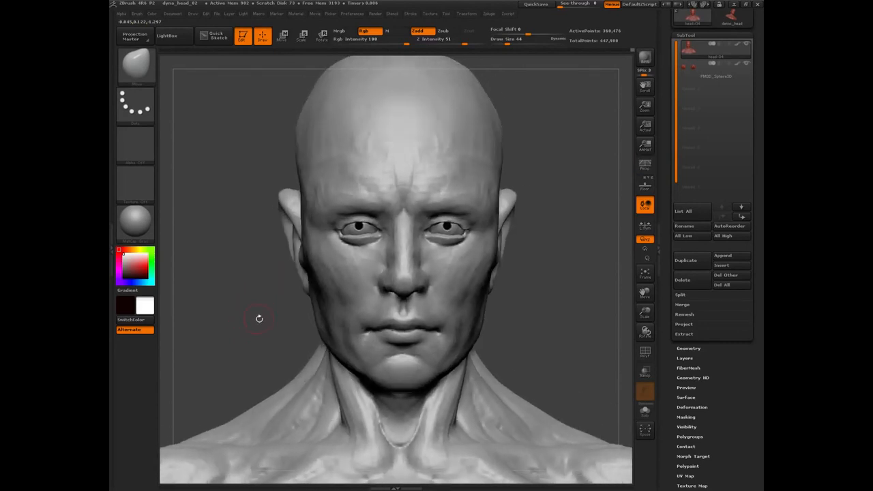
# Build up the upper eyelids and the area below the brows with the ClayBuildup brush at a small draw size.
pyautogui.press('b')
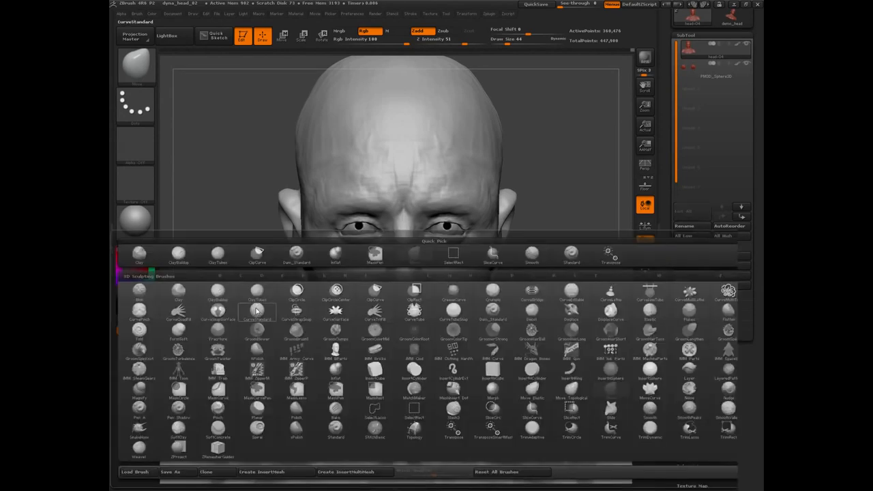
pyautogui.press('c')
pyautogui.press('b')
pyautogui.moveTo(258, 291)
pyautogui.mouseDown()
pyautogui.moveTo(216, 207)
pyautogui.moveTo(286, 232)
pyautogui.mouseUp()
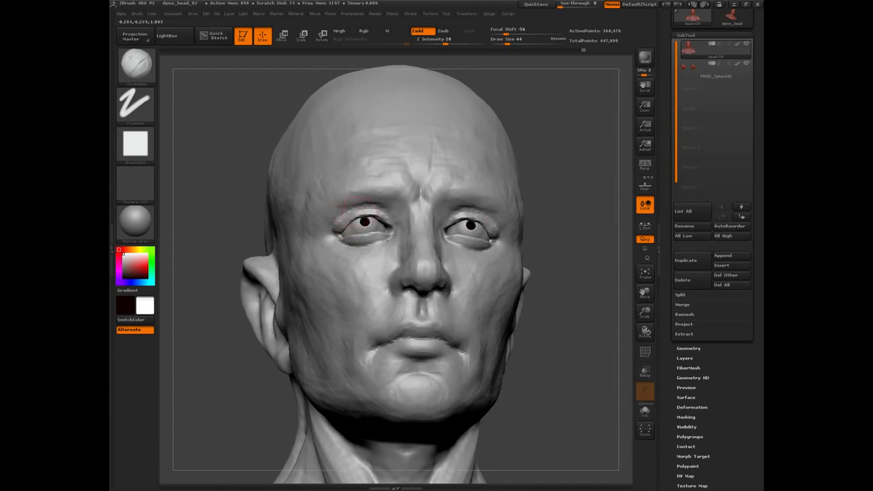
pyautogui.moveTo(232, 190); pyautogui.dragTo(364, 214)
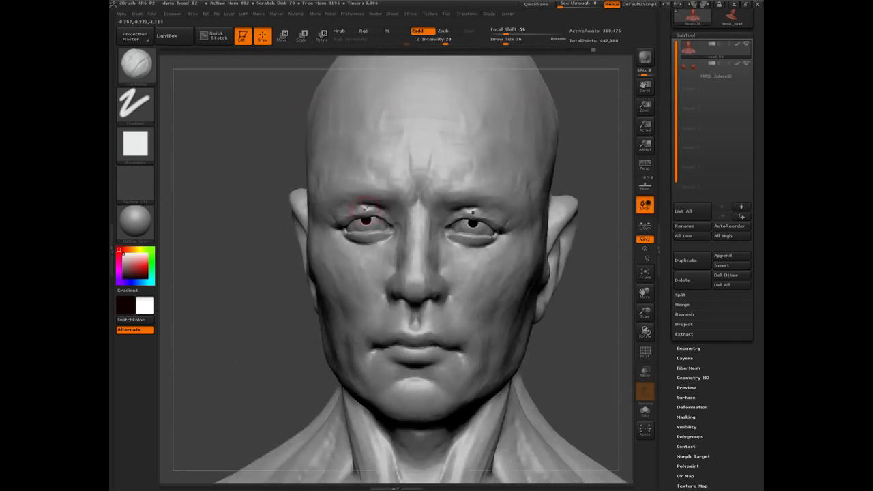
pyautogui.moveTo(269, 261); pyautogui.dragTo(273, 262)
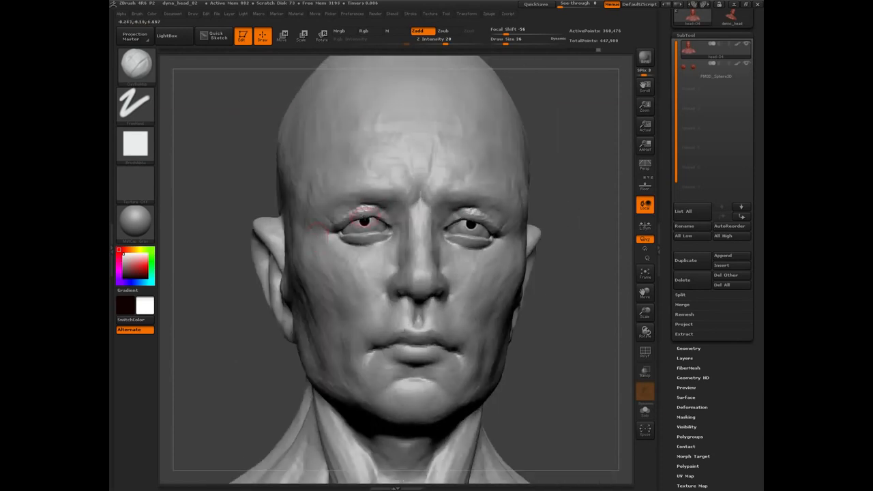
pyautogui.moveTo(324, 227); pyautogui.dragTo(388, 236)
pyautogui.moveTo(357, 194)
pyautogui.mouseDown()
pyautogui.moveTo(384, 192)
pyautogui.moveTo(339, 189)
pyautogui.mouseUp()
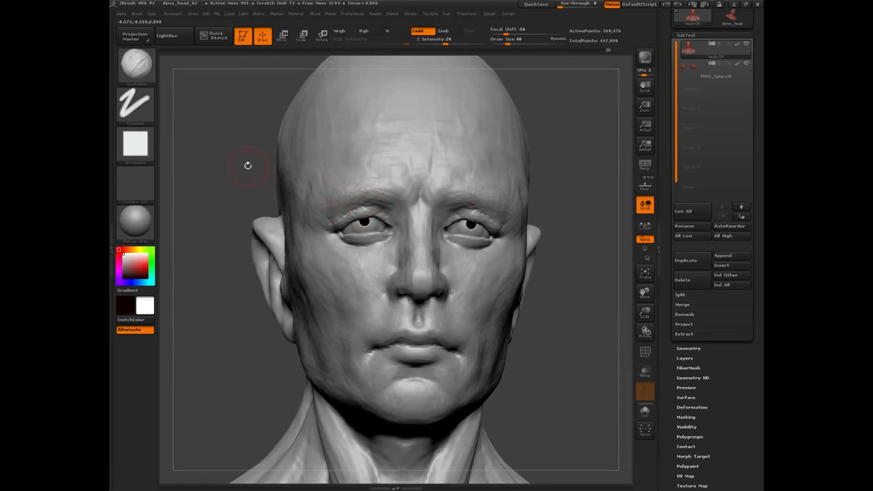
# Build up the outer brows and the area under the eyes with the ClayBuildup brush, checking the face from several angles.
pyautogui.moveTo(248, 165)
pyautogui.mouseDown()
pyautogui.moveTo(285, 275)
pyautogui.moveTo(248, 288)
pyautogui.moveTo(274, 337)
pyautogui.moveTo(250, 302)
pyautogui.moveTo(246, 260)
pyautogui.moveTo(295, 222)
pyautogui.mouseUp()
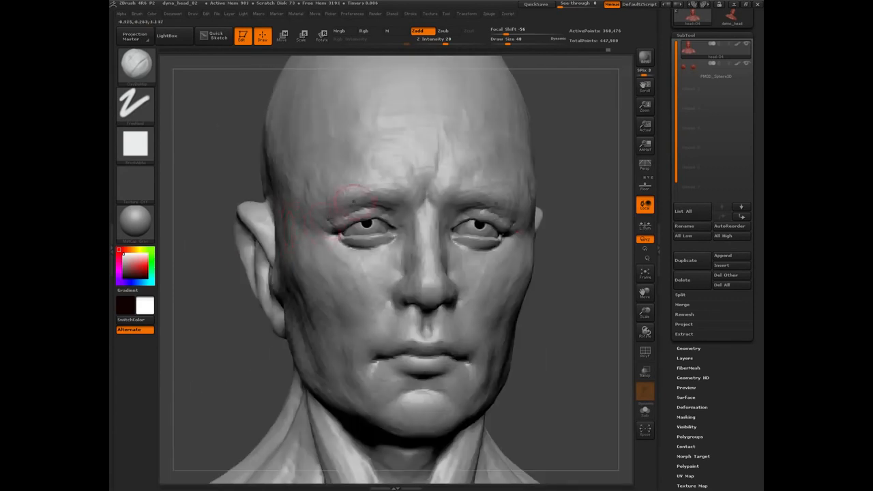
pyautogui.moveTo(363, 194); pyautogui.dragTo(331, 220)
pyautogui.moveTo(392, 183)
pyautogui.mouseDown()
pyautogui.moveTo(338, 198)
pyautogui.moveTo(375, 178)
pyautogui.moveTo(333, 191)
pyautogui.mouseUp()
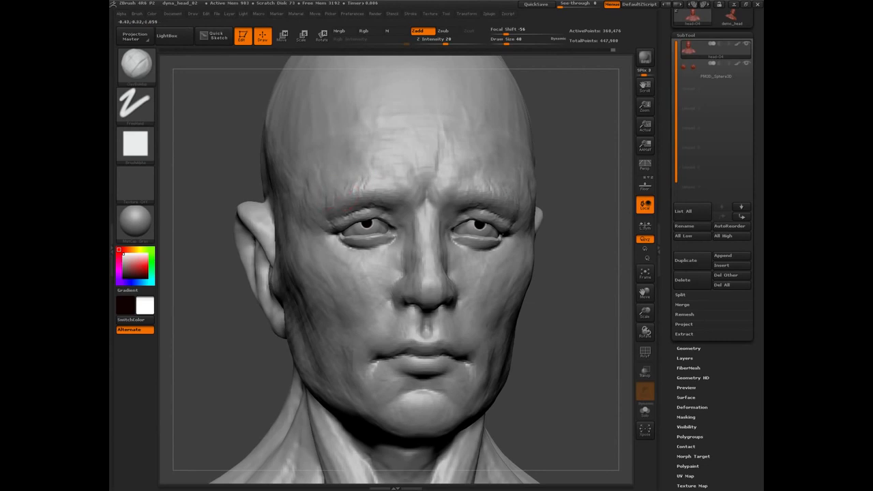
pyautogui.moveTo(343, 245)
pyautogui.mouseDown()
pyautogui.moveTo(386, 248)
pyautogui.moveTo(339, 244)
pyautogui.moveTo(370, 252)
pyautogui.moveTo(360, 254)
pyautogui.mouseUp()
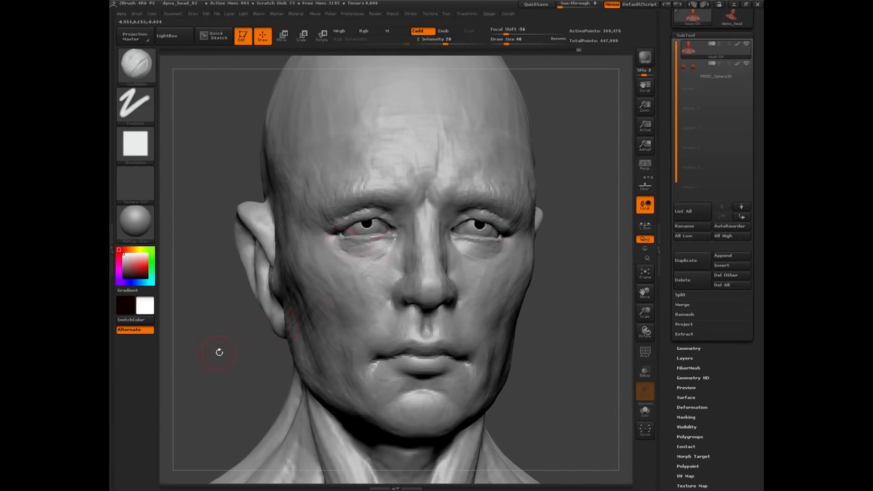
pyautogui.moveTo(222, 347); pyautogui.dragTo(191, 343)
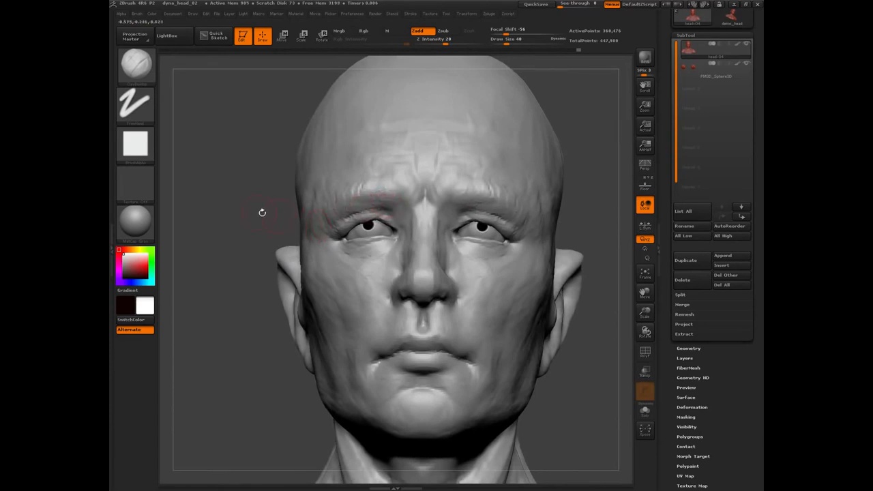
pyautogui.moveTo(243, 203); pyautogui.dragTo(307, 211)
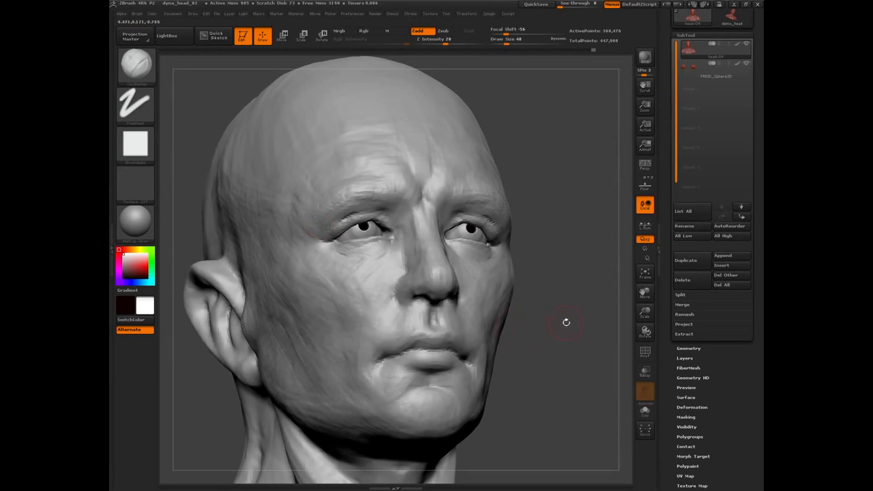
# Refine the inner and outer corners of the eyelids with the ClayBuildup brush at draw size 32.
pyautogui.moveTo(567, 322); pyautogui.dragTo(239, 314)
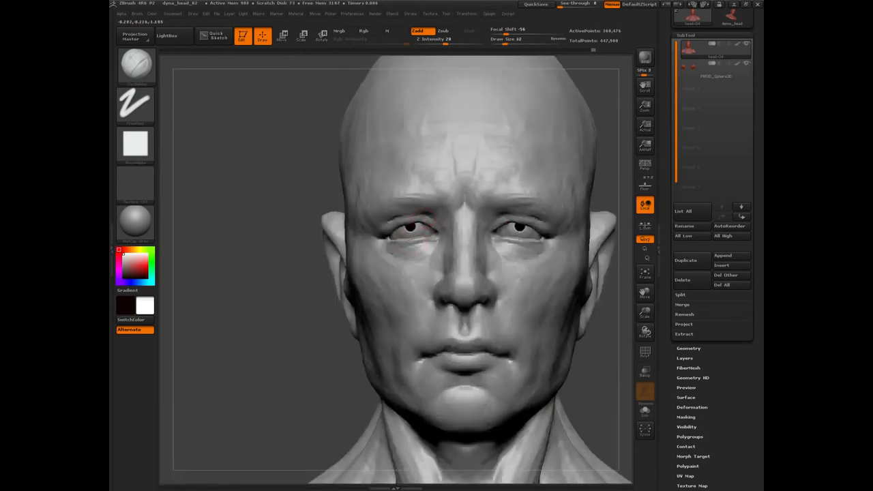
pyautogui.moveTo(278, 303); pyautogui.dragTo(422, 228)
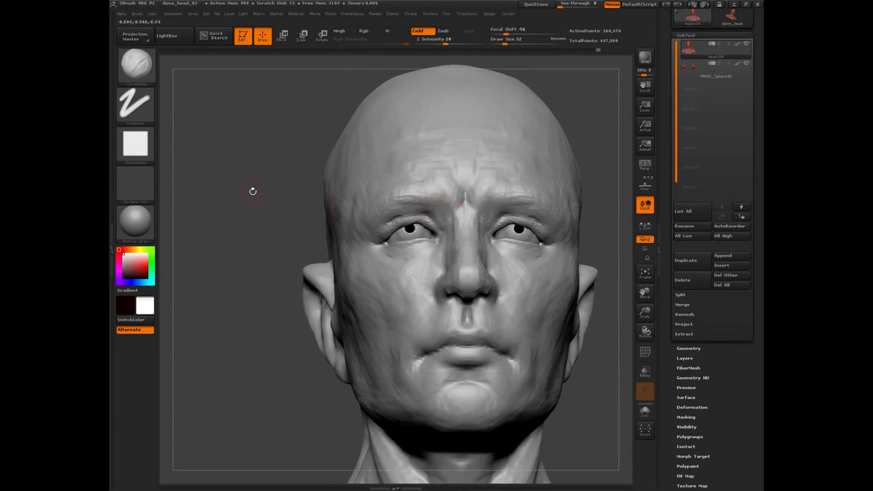
pyautogui.moveTo(244, 189); pyautogui.dragTo(384, 238)
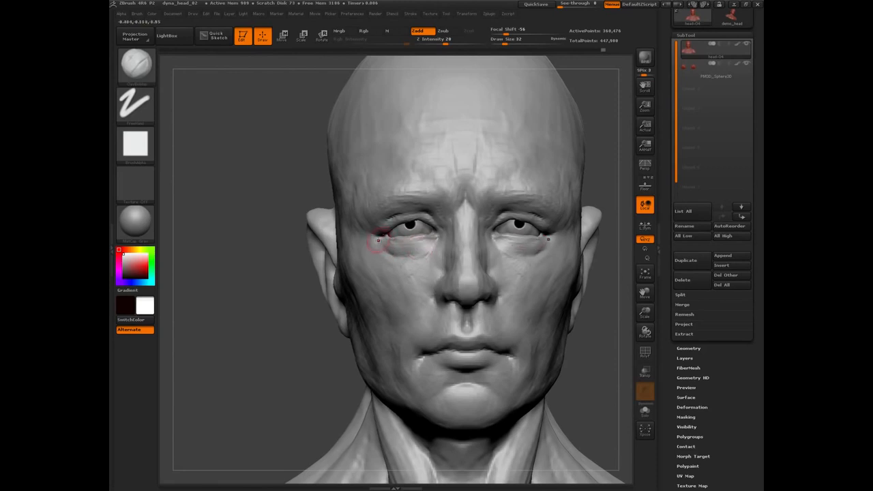
pyautogui.moveTo(282, 312); pyautogui.dragTo(299, 324)
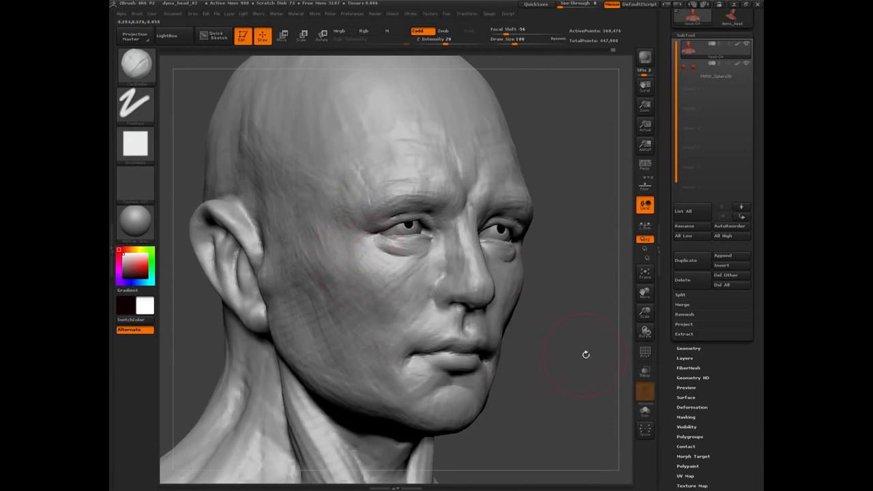
# Build up the side of the cheeks and the jaw with the ClayBuildup brush at draw size 100.
pyautogui.keyDown('shift'); pyautogui.moveTo(585, 353); pyautogui.dragTo(530, 369); pyautogui.keyUp('shift')
pyautogui.moveTo(272, 335); pyautogui.dragTo(270, 306)
pyautogui.moveTo(373, 320); pyautogui.dragTo(382, 367)
pyautogui.moveTo(379, 335); pyautogui.dragTo(391, 385)
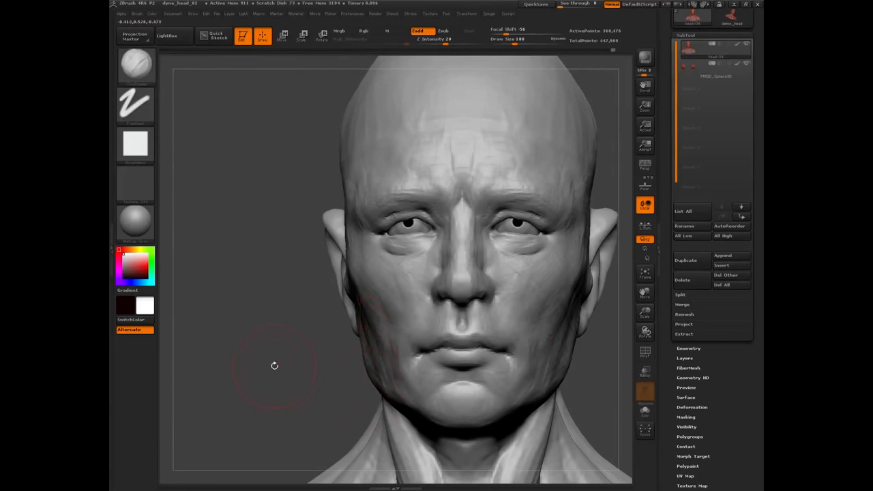
pyautogui.moveTo(274, 366); pyautogui.dragTo(327, 347)
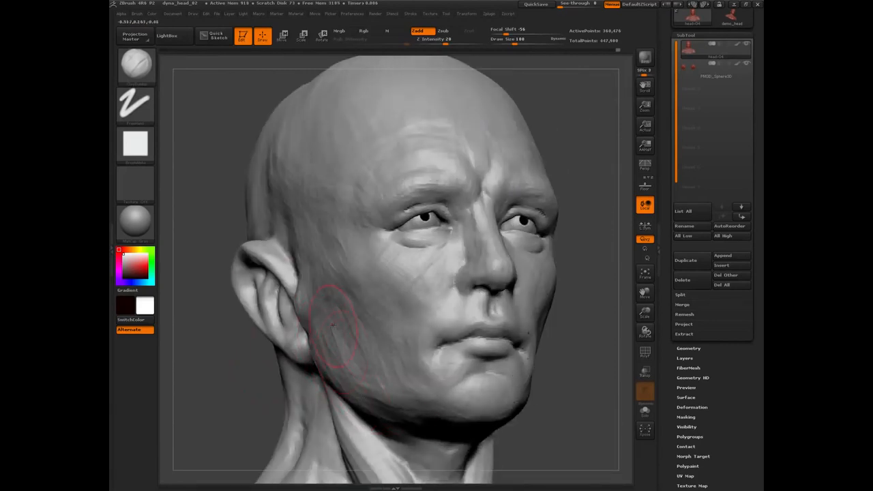
pyautogui.keyDown('shift'); pyautogui.moveTo(197, 158); pyautogui.dragTo(209, 245); pyautogui.keyUp('shift')
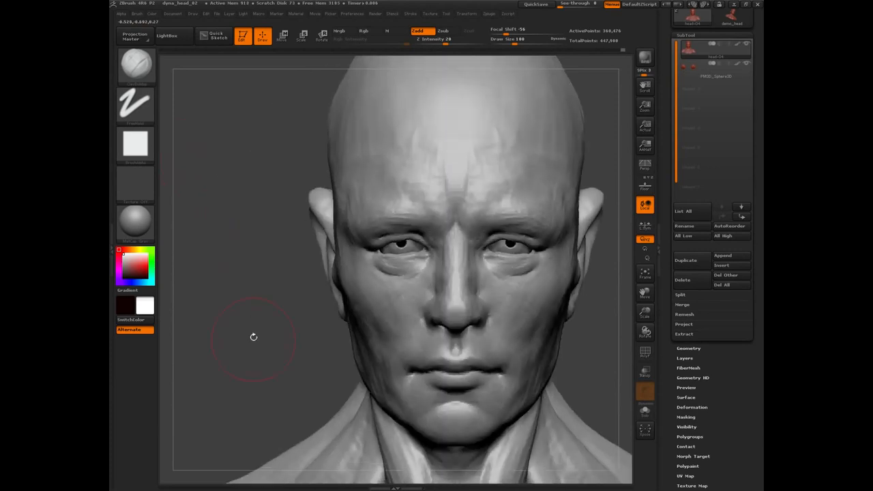
# Frame the whole bust and turn on perspective to judge the head's proportions.
pyautogui.press('f')
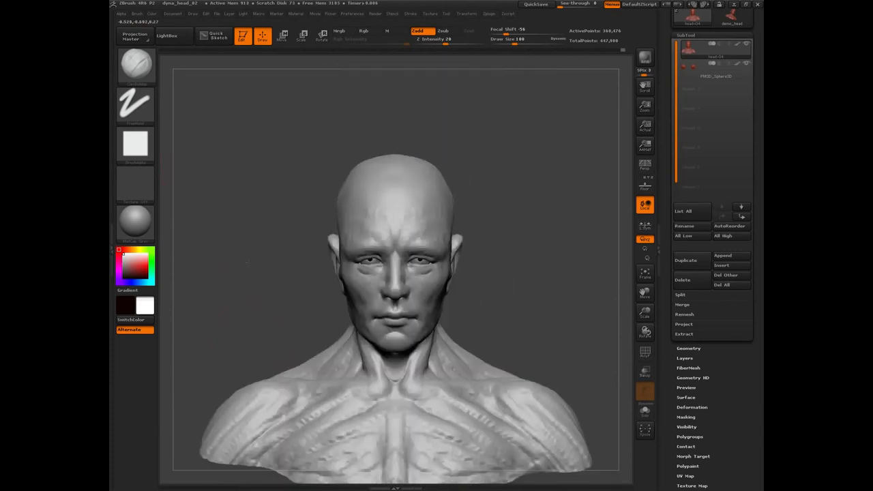
pyautogui.keyDown('alt'); pyautogui.moveTo(248, 263); pyautogui.dragTo(225, 134); pyautogui.keyUp('alt')
pyautogui.press('f')
pyautogui.press('p')
pyautogui.moveTo(253, 251); pyautogui.dragTo(331, 194)
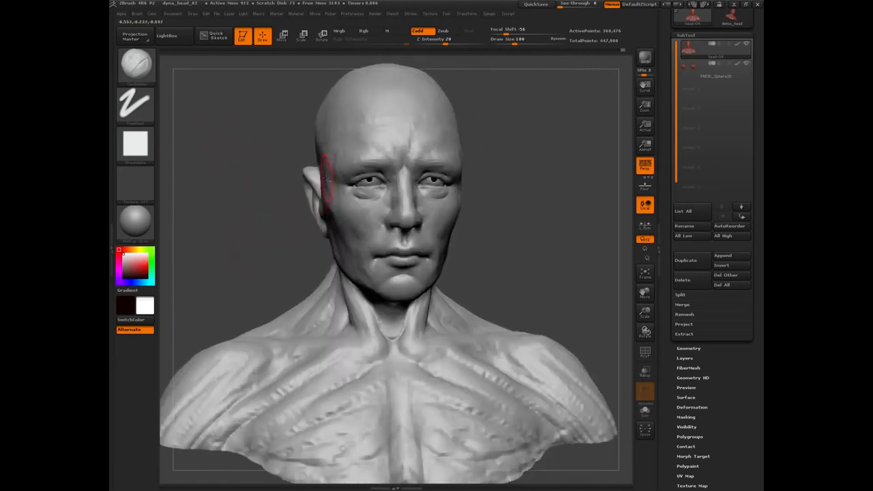
# Sculpt the temple, cheek and jaw angle with broad ClayBuildup strokes at draw size 100, working from three-quarter and profile views.
pyautogui.moveTo(259, 239); pyautogui.dragTo(317, 179)
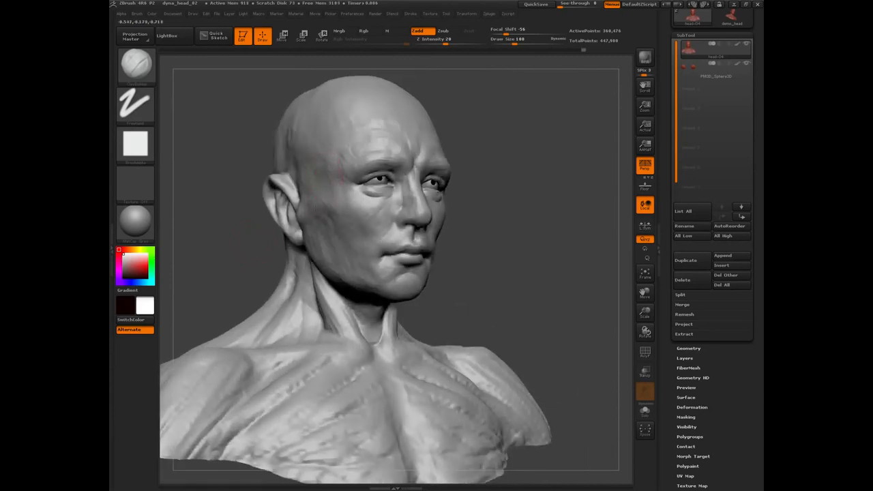
pyautogui.moveTo(205, 263); pyautogui.dragTo(337, 195)
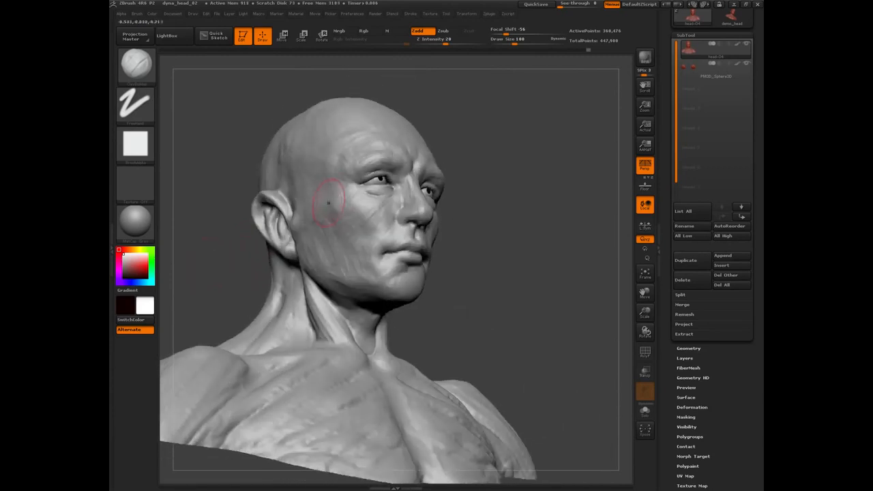
pyautogui.moveTo(209, 255); pyautogui.dragTo(232, 256)
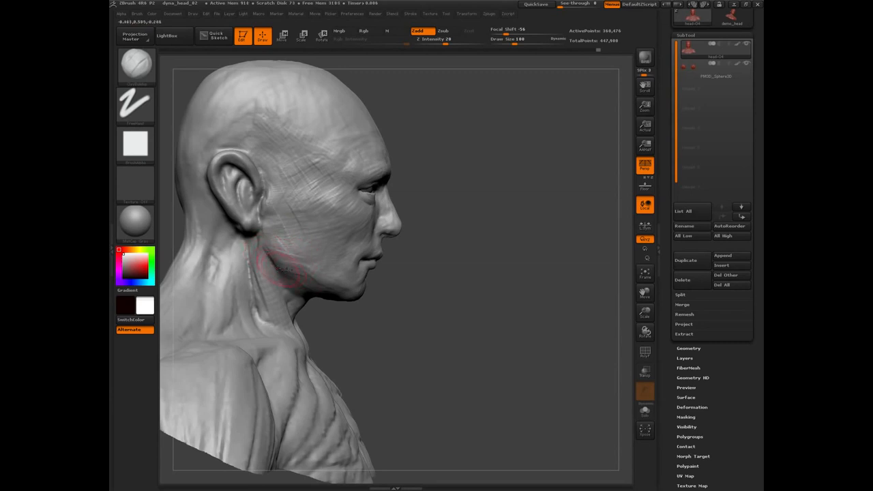
pyautogui.moveTo(408, 340); pyautogui.dragTo(298, 260)
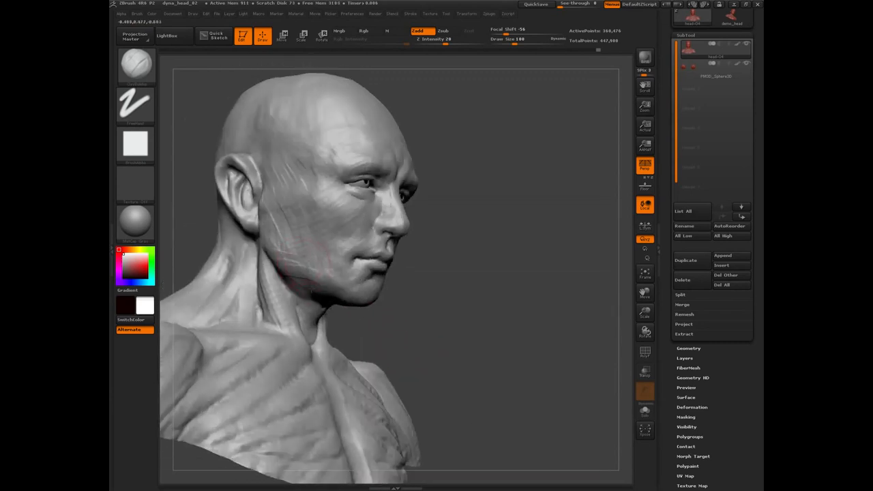
pyautogui.moveTo(414, 331)
pyautogui.mouseDown()
pyautogui.moveTo(223, 261)
pyautogui.moveTo(279, 249)
pyautogui.moveTo(287, 263)
pyautogui.mouseUp()
# Shape the chin and lower jawline with the ClayBuildup brush at draw size 72.
pyautogui.press('[')
pyautogui.press('[')
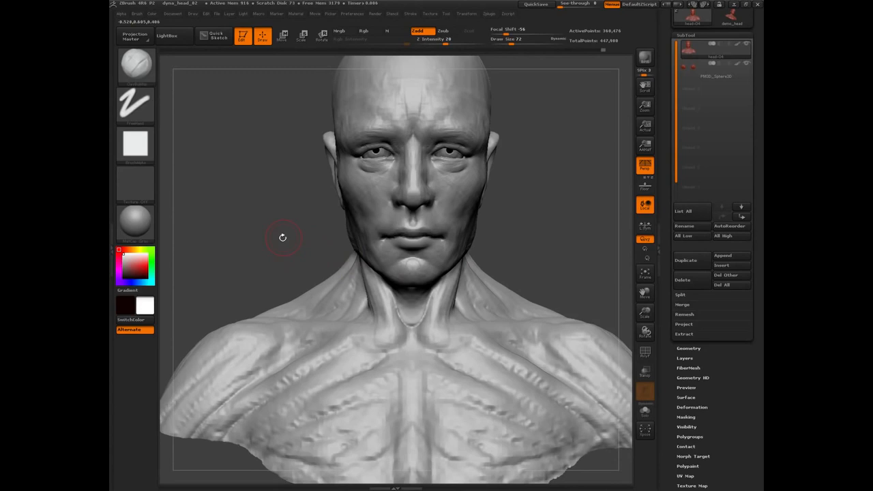
pyautogui.moveTo(282, 236); pyautogui.dragTo(405, 266)
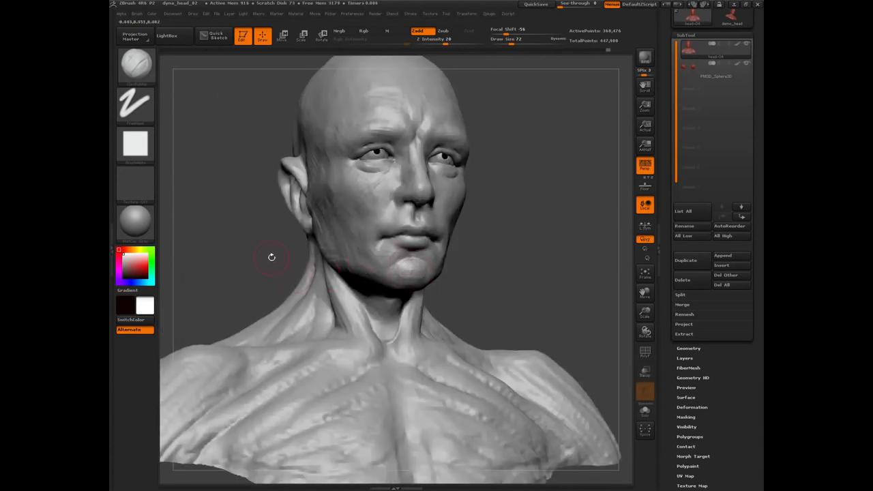
pyautogui.moveTo(270, 257)
pyautogui.keyDown('shift'); pyautogui.mouseDown()
pyautogui.moveTo(263, 253)
pyautogui.moveTo(419, 277)
pyautogui.mouseUp(); pyautogui.keyUp('shift')
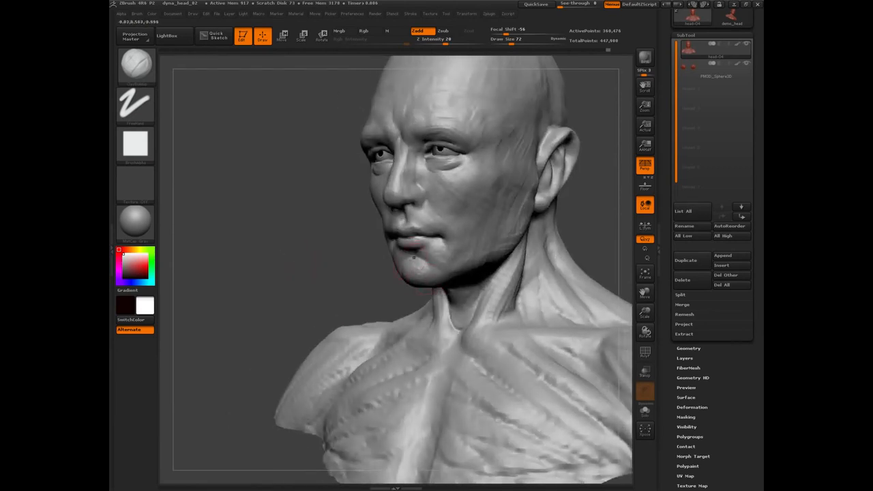
pyautogui.moveTo(363, 281); pyautogui.dragTo(416, 273)
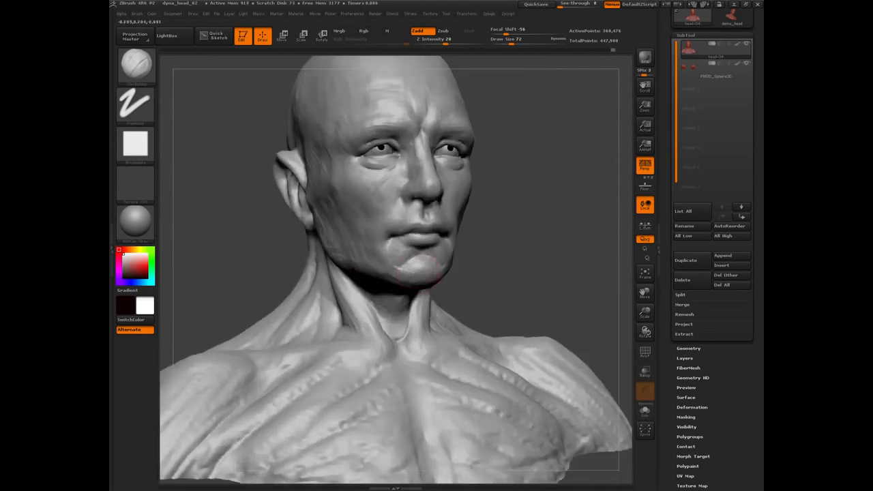
pyautogui.moveTo(485, 273); pyautogui.dragTo(295, 264)
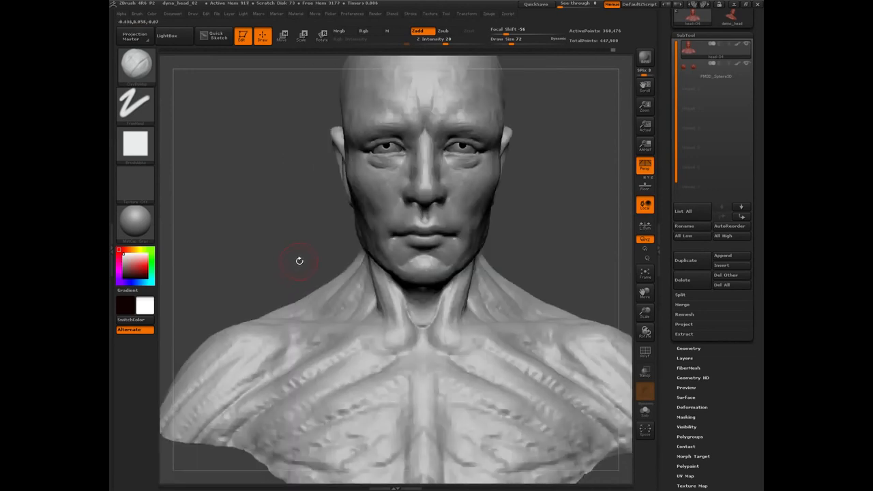
# Fill out the chin and the area around the mouth corners with the ClayTubes brush at Z intensity 15 and draw size 52.
pyautogui.press('b')
pyautogui.press('c')
pyautogui.press('t')
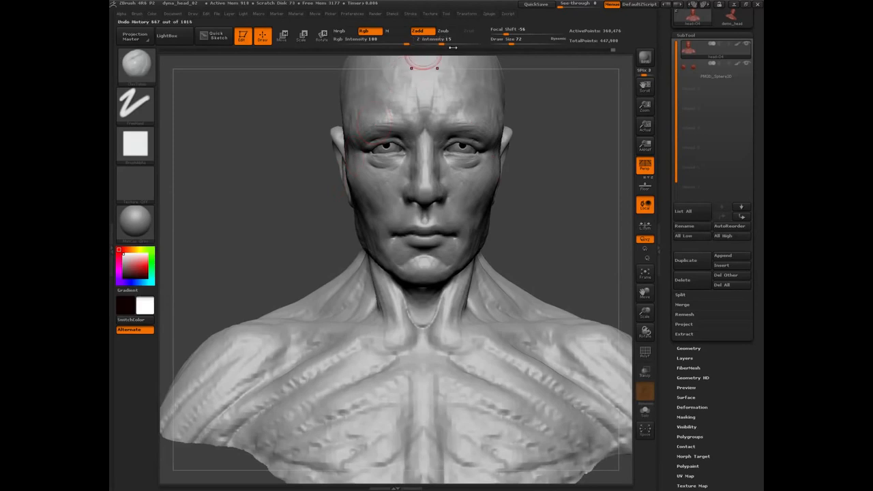
pyautogui.moveTo(448, 45); pyautogui.dragTo(444, 45)
pyautogui.moveTo(260, 226)
pyautogui.mouseDown()
pyautogui.moveTo(284, 208)
pyautogui.moveTo(286, 249)
pyautogui.mouseUp()
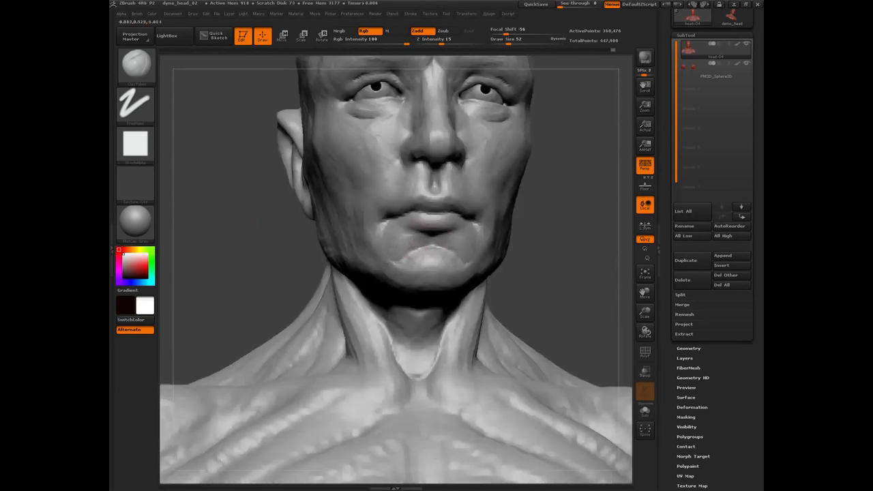
pyautogui.moveTo(410, 235)
pyautogui.mouseDown()
pyautogui.moveTo(424, 254)
pyautogui.moveTo(437, 250)
pyautogui.moveTo(429, 257)
pyautogui.moveTo(417, 246)
pyautogui.mouseUp()
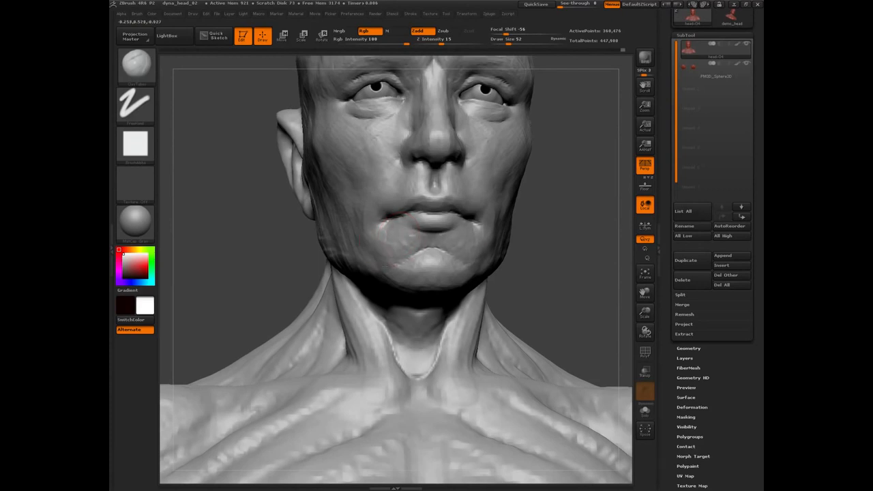
pyautogui.moveTo(230, 250)
pyautogui.mouseDown()
pyautogui.moveTo(225, 257)
pyautogui.moveTo(409, 236)
pyautogui.mouseUp()
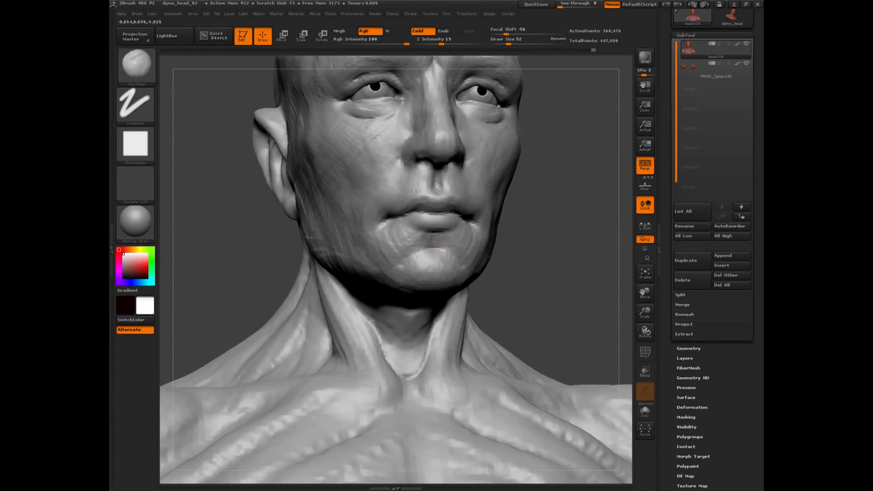
pyautogui.moveTo(410, 254)
pyautogui.mouseDown()
pyautogui.moveTo(296, 243)
pyautogui.moveTo(251, 261)
pyautogui.moveTo(262, 246)
pyautogui.moveTo(542, 296)
pyautogui.mouseUp()
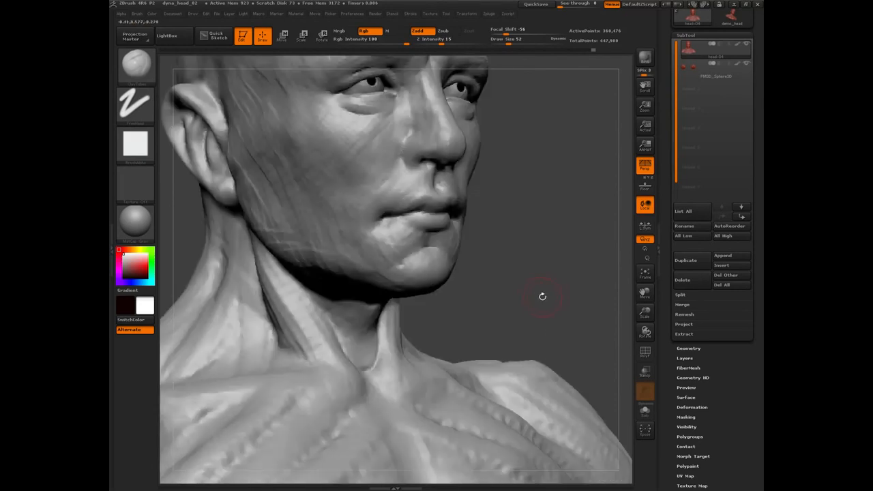
# Frame the bust and refine the lower jaw and neck in profile with the ClayTubes brush, enlarging its draw size to 84.
pyautogui.press('f')
pyautogui.moveTo(236, 235)
pyautogui.mouseDown()
pyautogui.moveTo(287, 243)
pyautogui.moveTo(359, 277)
pyautogui.mouseUp()
pyautogui.moveTo(225, 261); pyautogui.dragTo(403, 271)
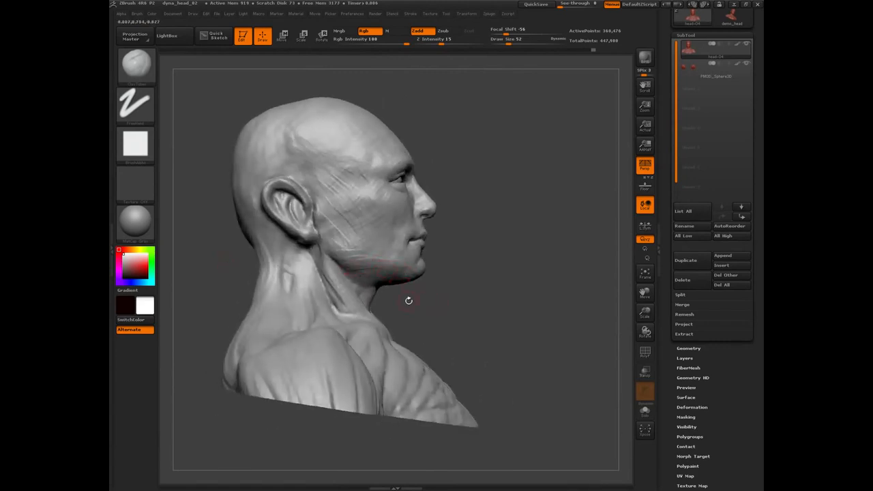
pyautogui.press(']')
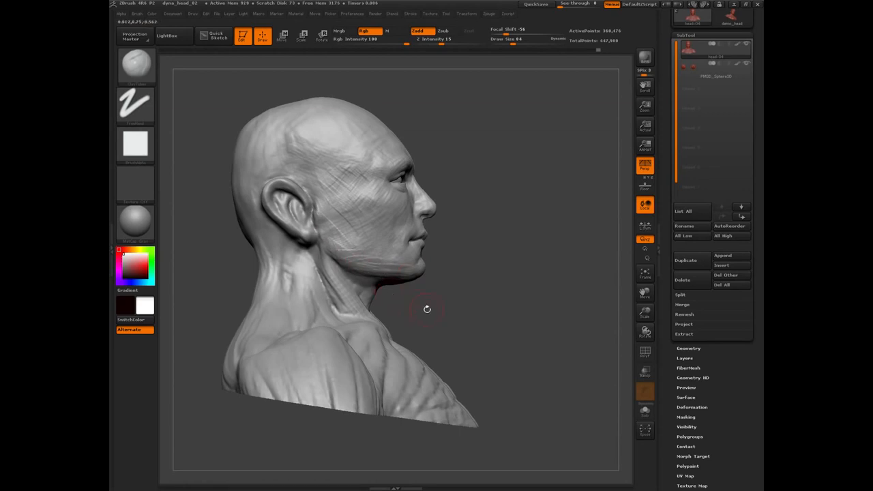
pyautogui.moveTo(431, 305)
pyautogui.mouseDown()
pyautogui.moveTo(416, 317)
pyautogui.moveTo(433, 329)
pyautogui.mouseUp()
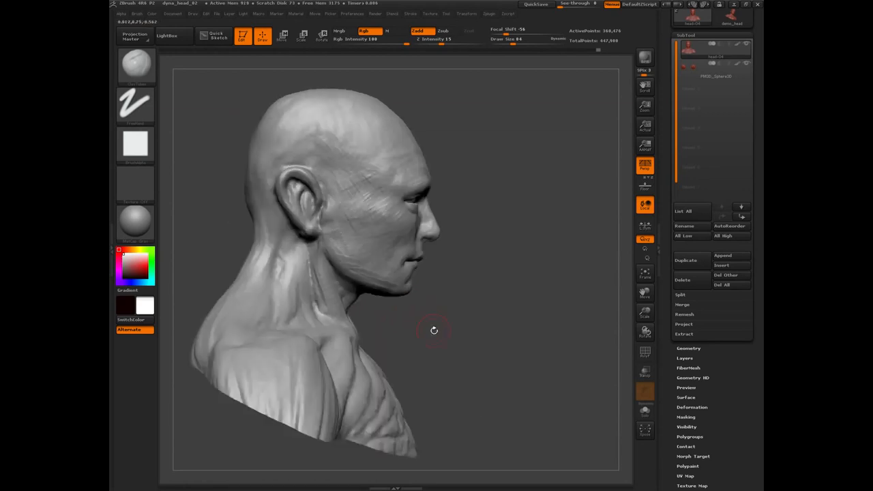
# Reshape the jawline and the area under the chin with the Move brush, comparing profile and front views.
pyautogui.press('b')
pyautogui.click(377, 337)
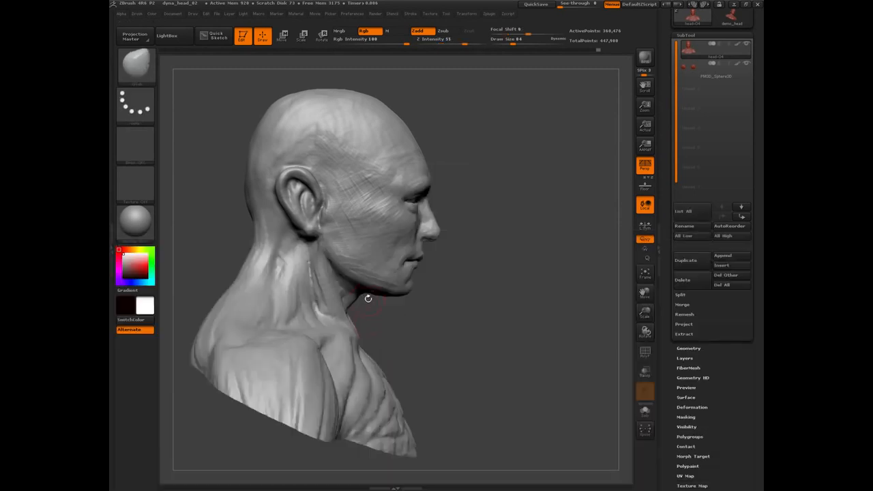
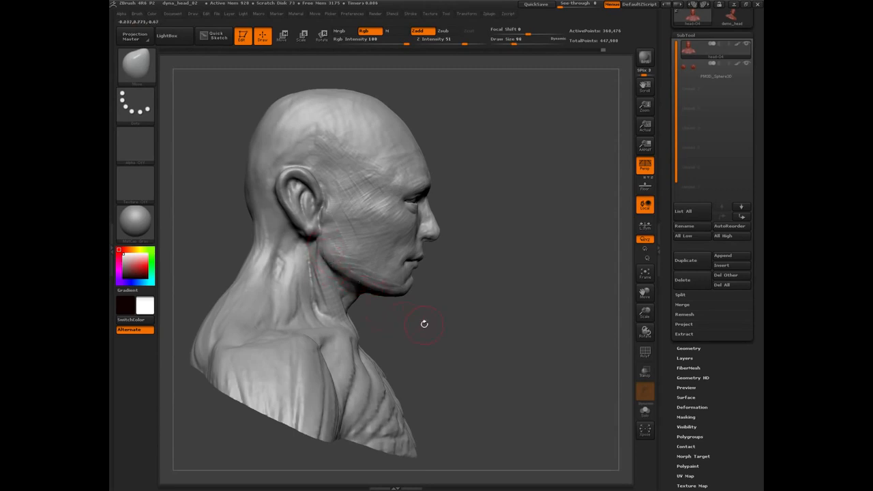
pyautogui.moveTo(426, 321); pyautogui.dragTo(295, 273)
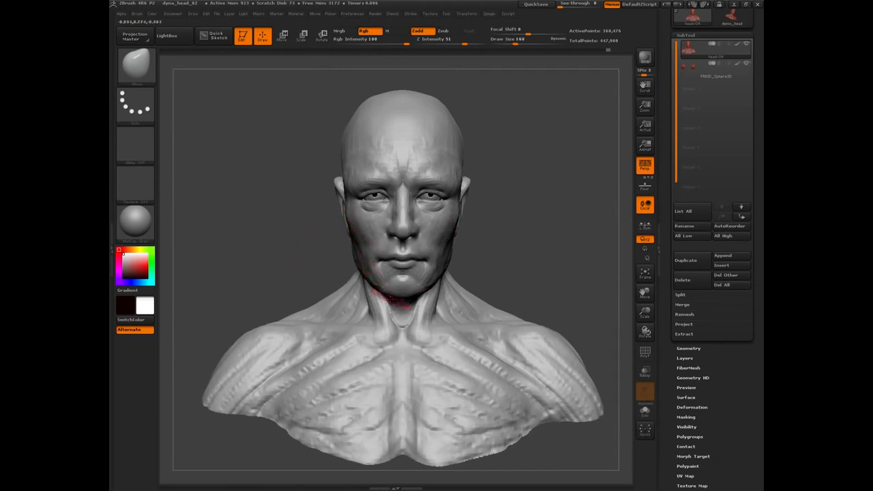
pyautogui.moveTo(257, 251); pyautogui.dragTo(375, 177)
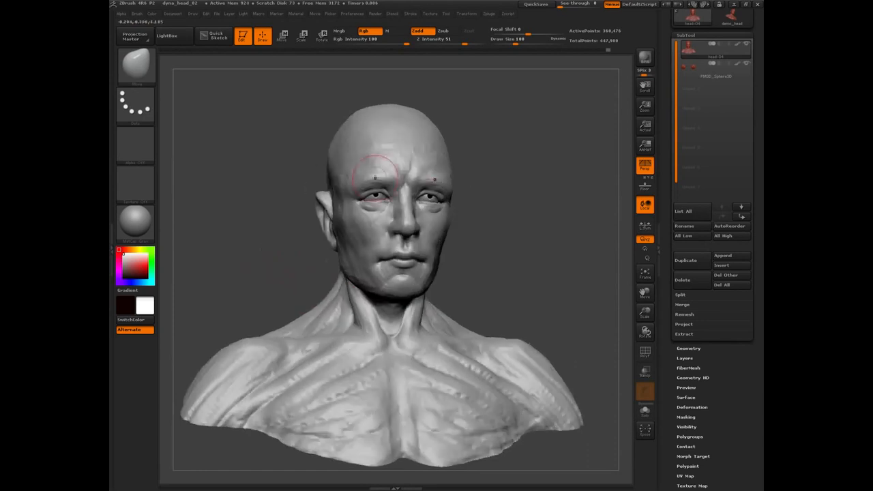
# Select the ClayTubes brush, frame the face more closely and reduce the draw size to 56.
pyautogui.moveTo(270, 243); pyautogui.dragTo(281, 286)
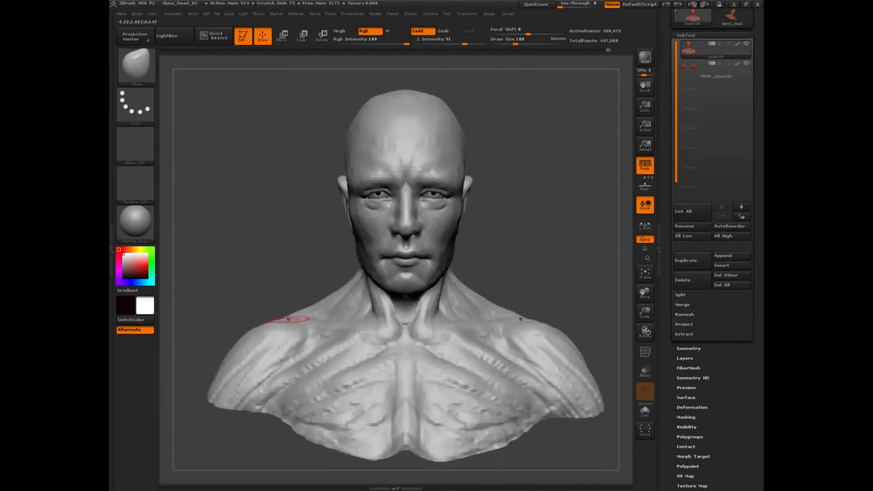
pyautogui.press('b')
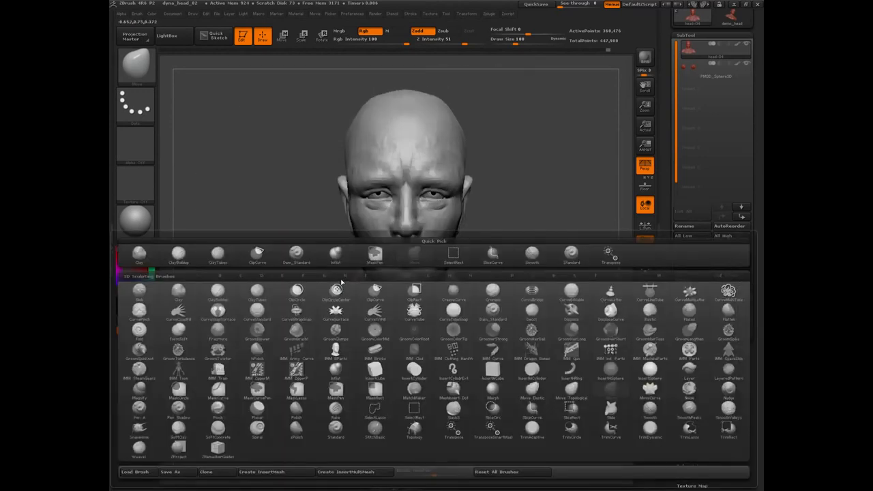
pyautogui.press('c')
pyautogui.press('t')
pyautogui.moveTo(271, 245); pyautogui.dragTo(279, 300)
pyautogui.press('[')
pyautogui.press('[')
pyautogui.press('[')
pyautogui.press('[')
pyautogui.press('[')
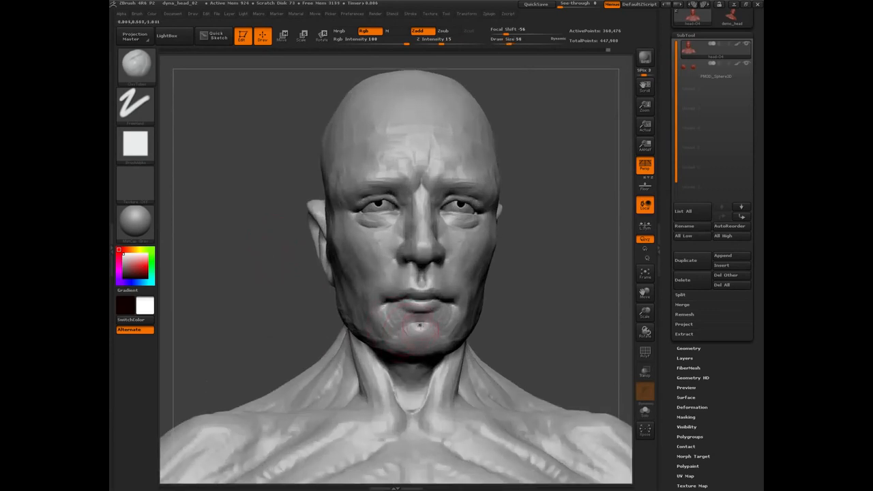
# Turn off Rgb painting, undo the dark stroke on the chin and rework the chin with ClayTubes.
pyautogui.click(365, 34)
pyautogui.press('ctrl')
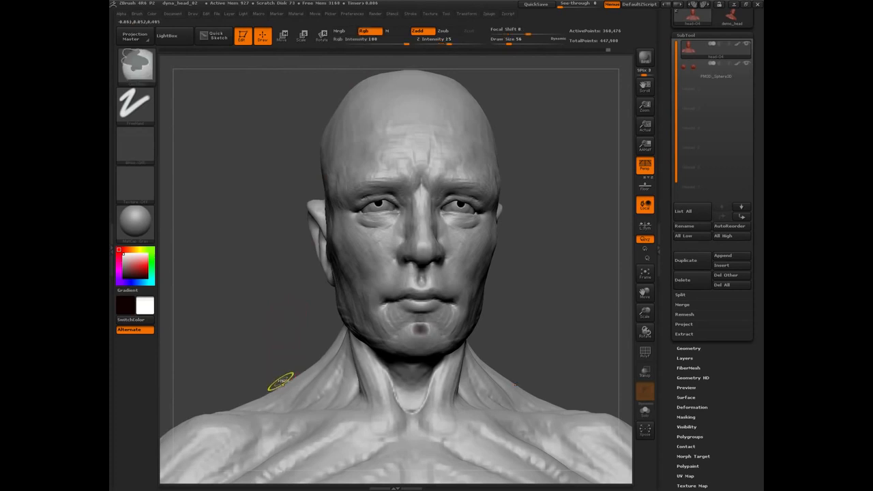
pyautogui.hotkey('ctrl', 'z')
pyautogui.moveTo(412, 332)
pyautogui.mouseDown()
pyautogui.moveTo(428, 329)
pyautogui.moveTo(416, 330)
pyautogui.moveTo(420, 336)
pyautogui.mouseUp()
pyautogui.moveTo(287, 319); pyautogui.dragTo(355, 310)
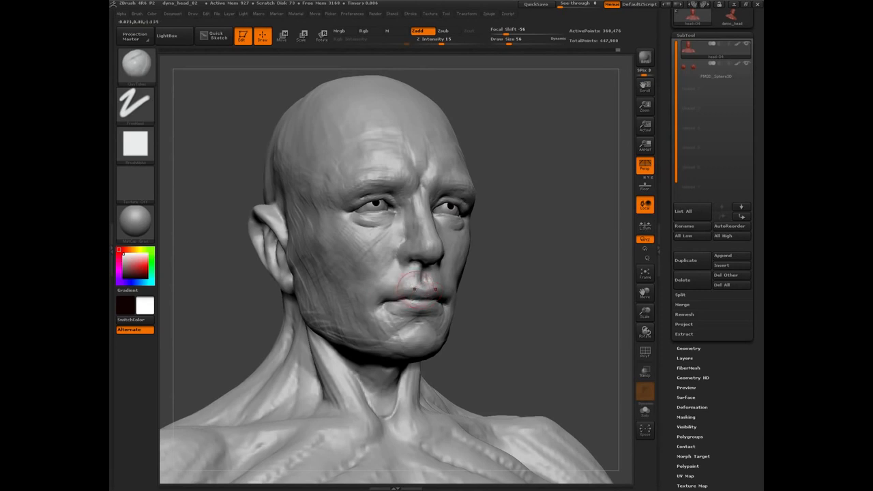
# Refine the lips, mouth corners, lower cheek and jaw with the ClayTubes brush at Z intensity 15.
pyautogui.moveTo(242, 316); pyautogui.dragTo(380, 286)
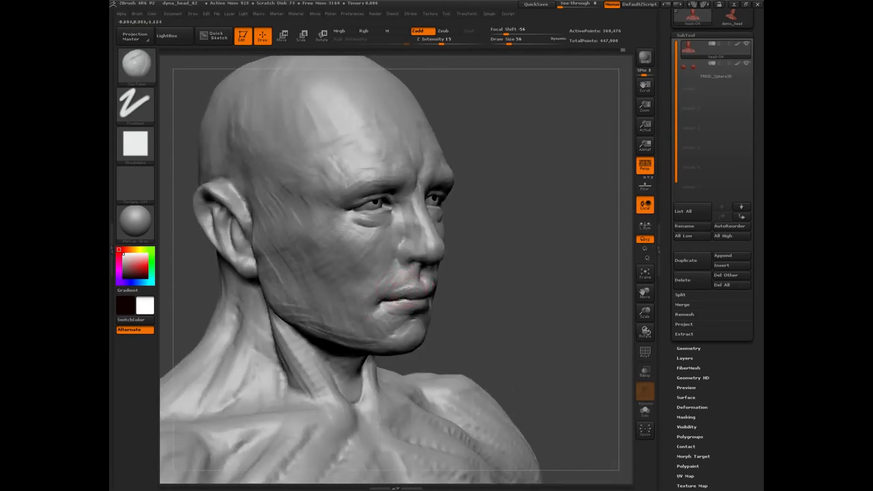
pyautogui.moveTo(480, 328); pyautogui.dragTo(464, 270)
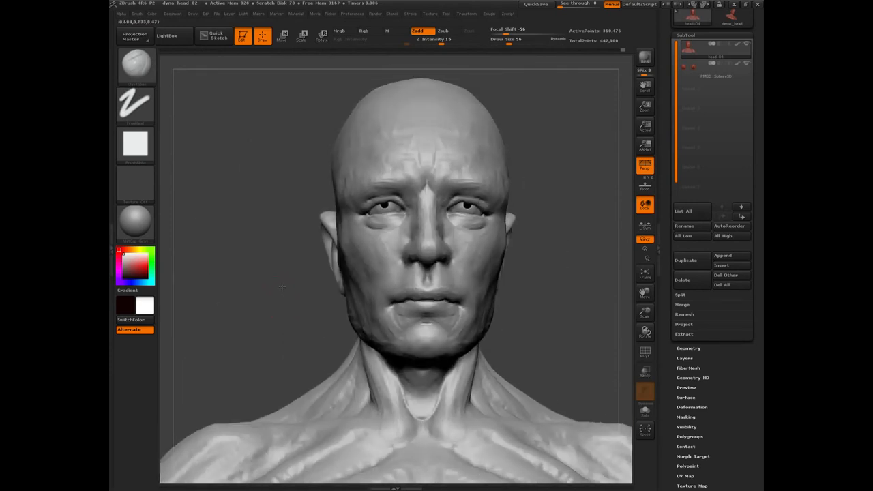
pyautogui.moveTo(282, 287); pyautogui.dragTo(382, 254)
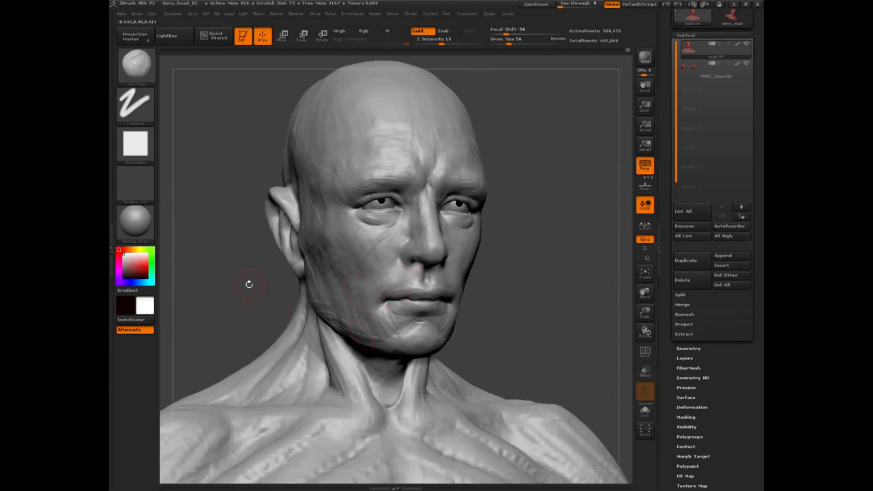
pyautogui.moveTo(248, 284); pyautogui.dragTo(370, 318)
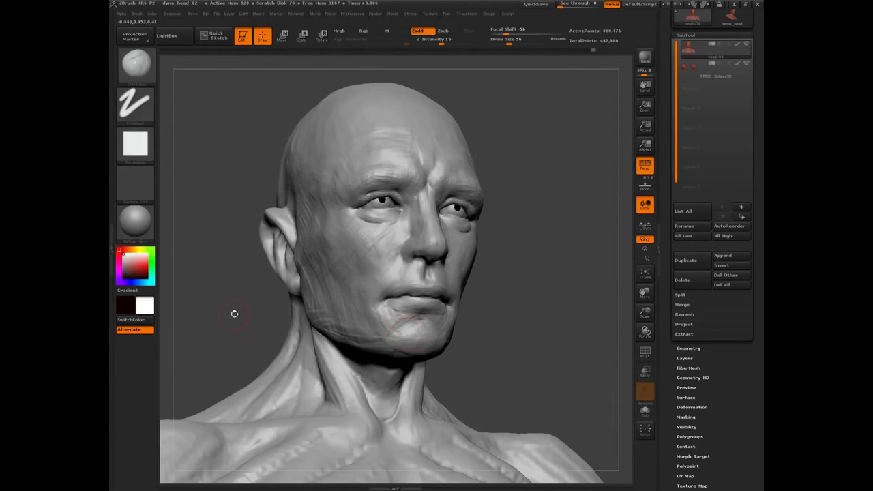
# Refine the forms under the eyes, along the brows and on the nose with the ClayTubes brush.
pyautogui.keyDown('shift'); pyautogui.moveTo(226, 308); pyautogui.dragTo(371, 217); pyautogui.keyUp('shift')
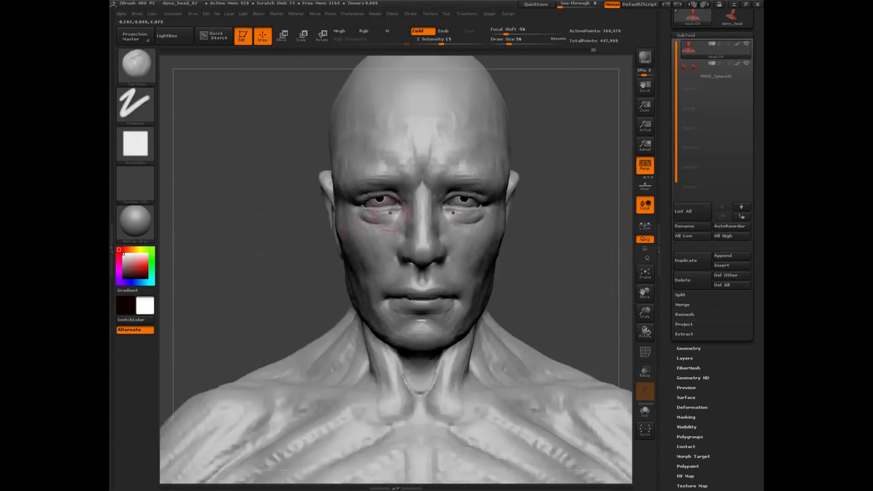
pyautogui.moveTo(275, 227)
pyautogui.mouseDown()
pyautogui.moveTo(276, 206)
pyautogui.moveTo(371, 183)
pyautogui.mouseUp()
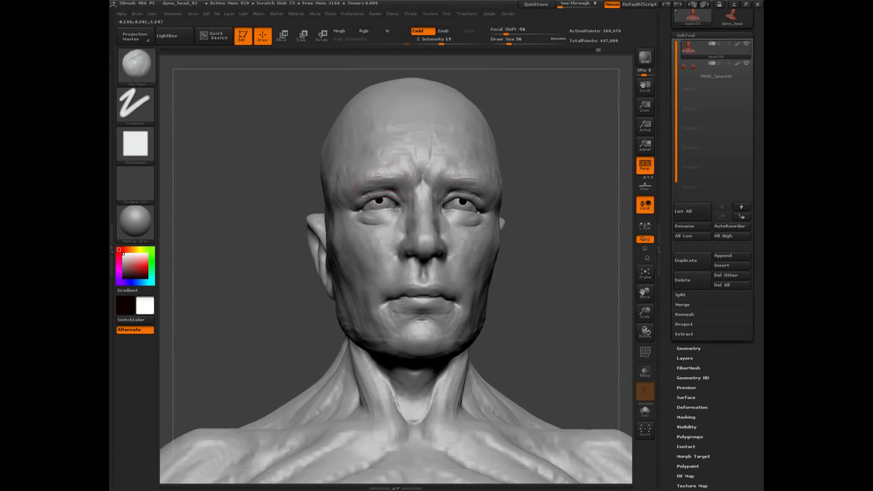
pyautogui.moveTo(242, 174); pyautogui.dragTo(417, 233)
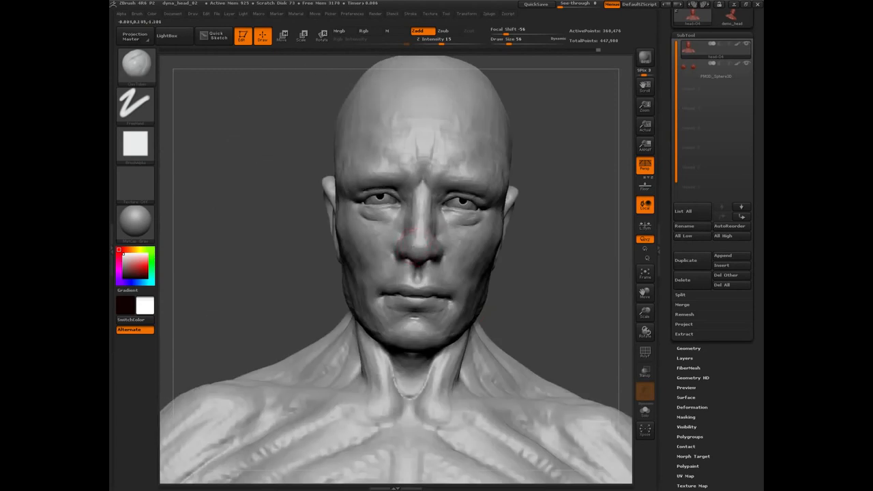
pyautogui.moveTo(279, 244); pyautogui.dragTo(257, 208)
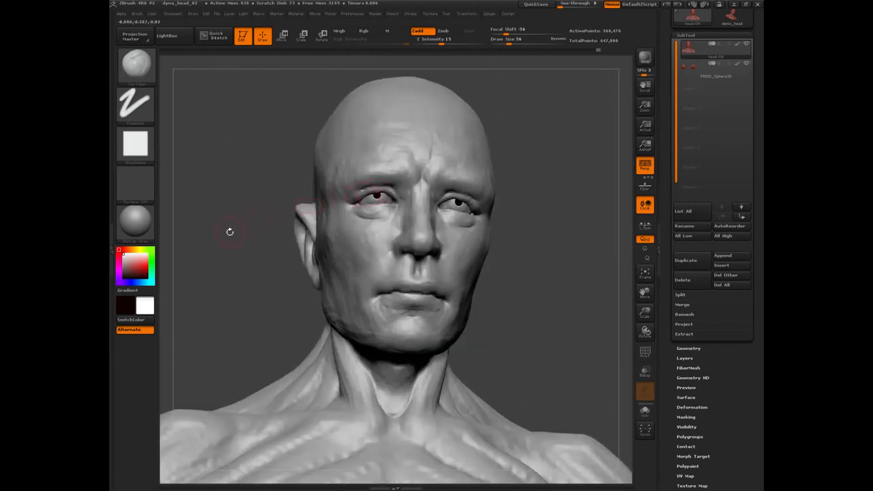
# Build up the brow ridge and outer eye socket with the ClayTubes brush at draw size 52.
pyautogui.keyDown('alt'); pyautogui.moveTo(228, 250); pyautogui.dragTo(232, 300); pyautogui.keyUp('alt')
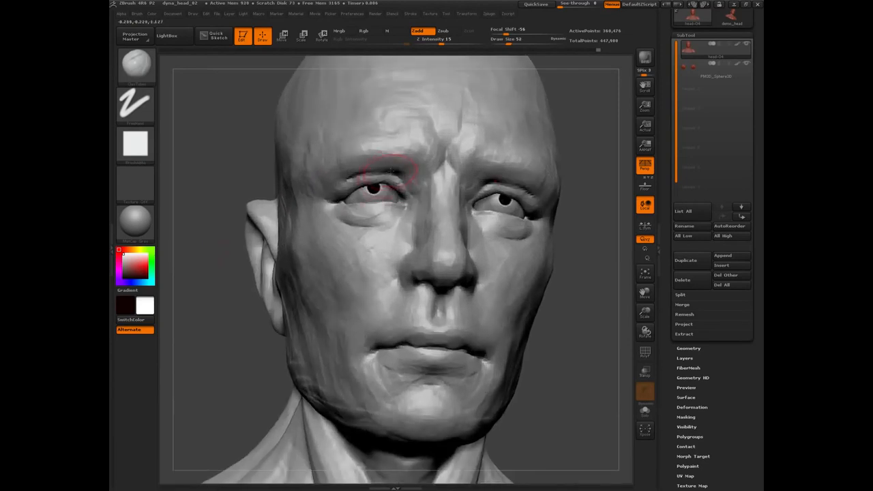
pyautogui.moveTo(384, 170); pyautogui.dragTo(348, 180)
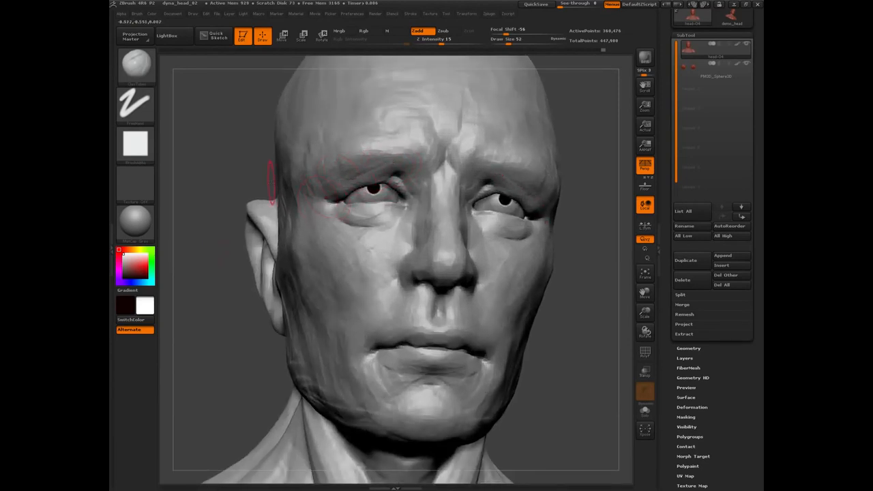
pyautogui.moveTo(214, 148)
pyautogui.mouseDown()
pyautogui.moveTo(211, 160)
pyautogui.moveTo(275, 209)
pyautogui.mouseUp()
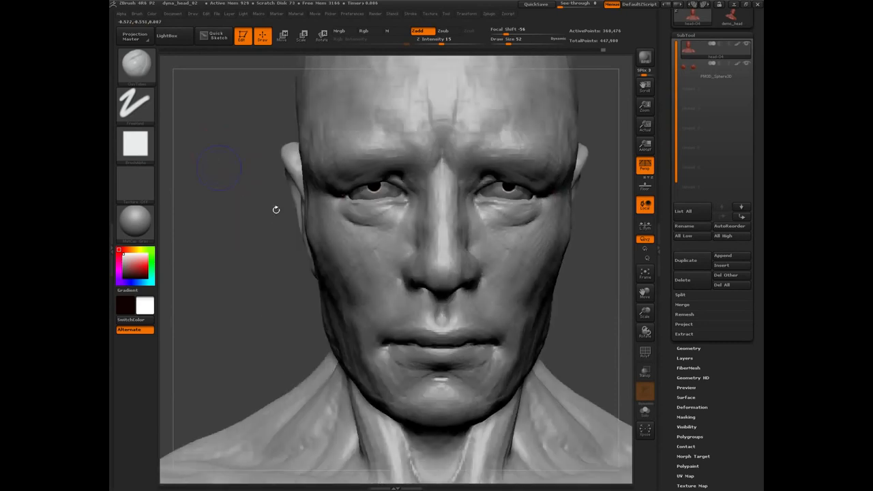
# Shape the upper eyelids and outer eye corners with a smaller ClayTubes brush.
pyautogui.press('[')
pyautogui.press('[')
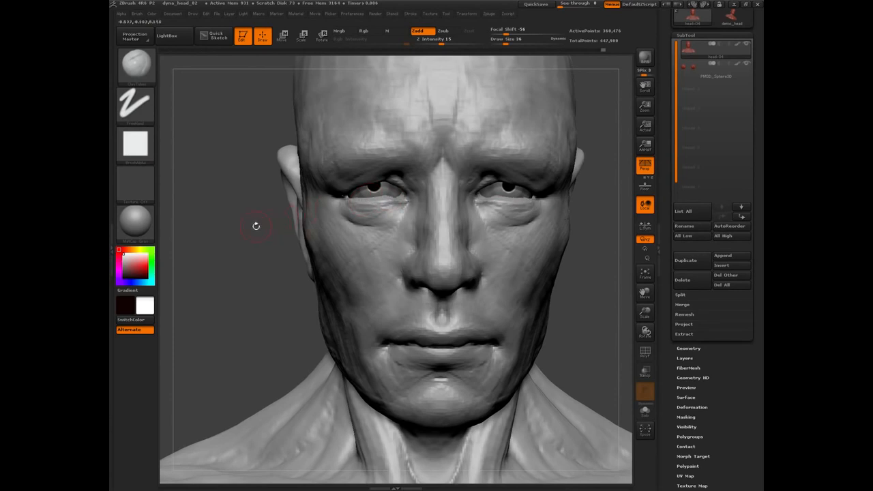
pyautogui.moveTo(253, 225); pyautogui.dragTo(301, 229)
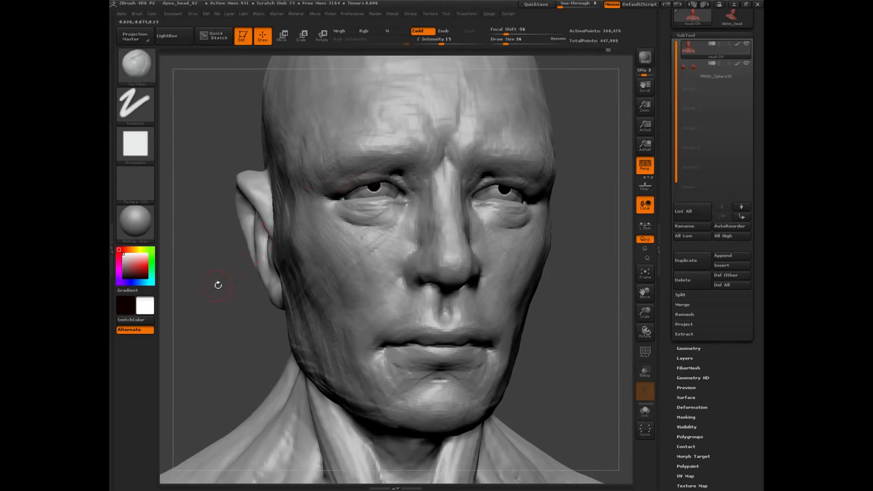
pyautogui.moveTo(218, 284); pyautogui.dragTo(334, 194)
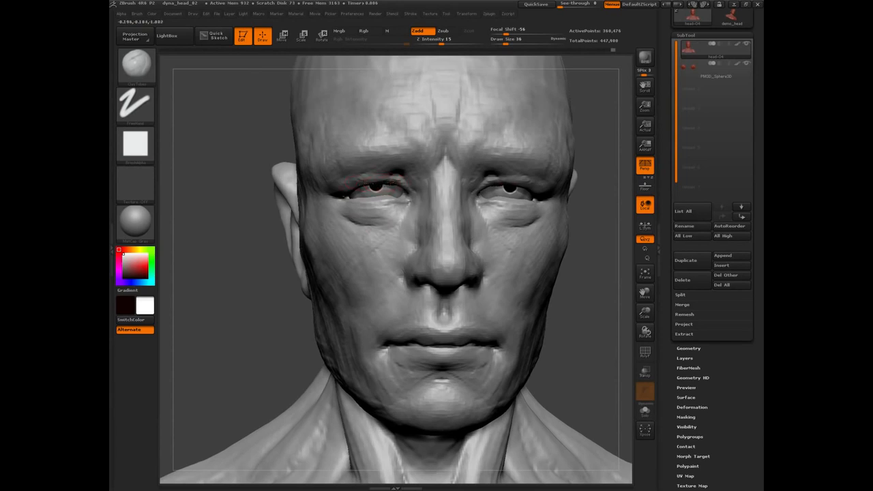
pyautogui.moveTo(245, 269)
pyautogui.mouseDown()
pyautogui.moveTo(278, 304)
pyautogui.moveTo(258, 274)
pyautogui.mouseUp()
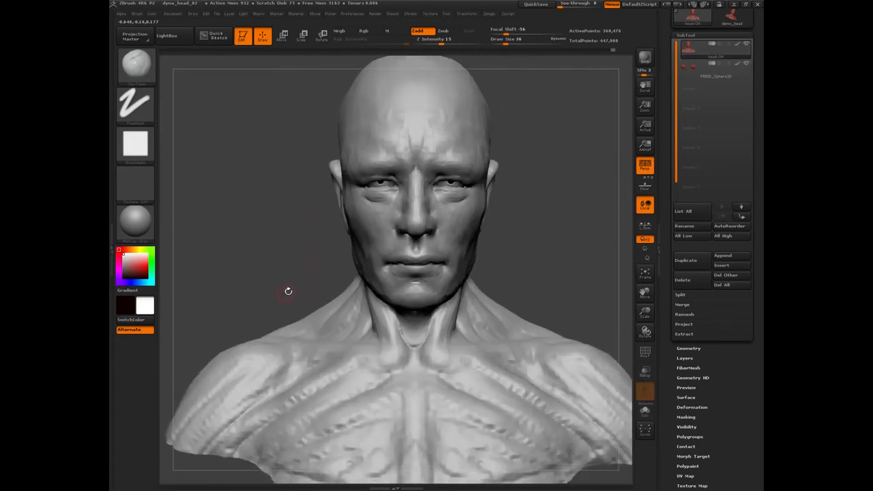
# Reshape the eyelids and outer eye corners with the Move Topological brush, adjusting its draw size between 72 and 56.
pyautogui.press('b')
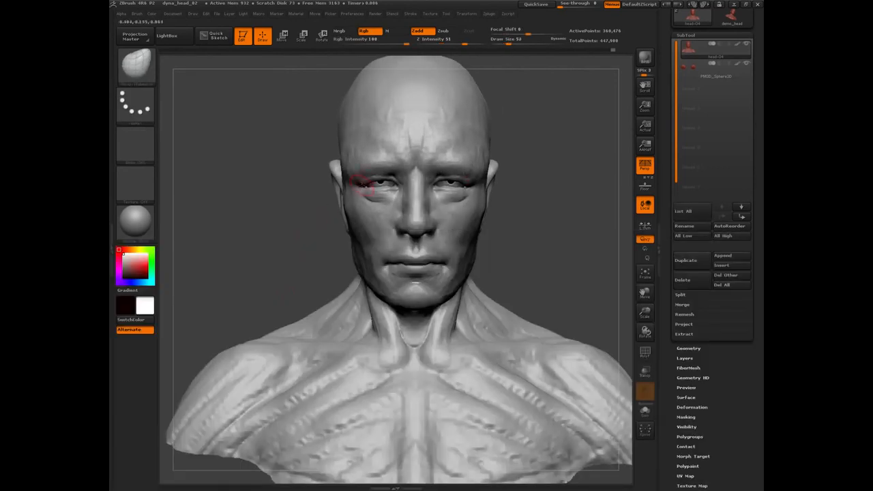
pyautogui.press(']')
pyautogui.press(']')
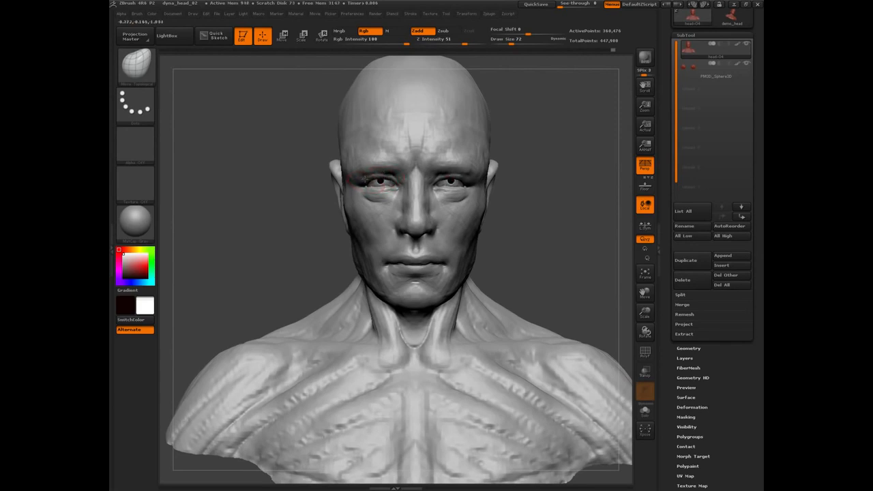
pyautogui.press('[')
pyautogui.moveTo(392, 185); pyautogui.dragTo(390, 183)
pyautogui.moveTo(368, 193)
pyautogui.mouseDown()
pyautogui.moveTo(390, 186)
pyautogui.moveTo(361, 172)
pyautogui.mouseUp()
pyautogui.moveTo(307, 214); pyautogui.dragTo(372, 205)
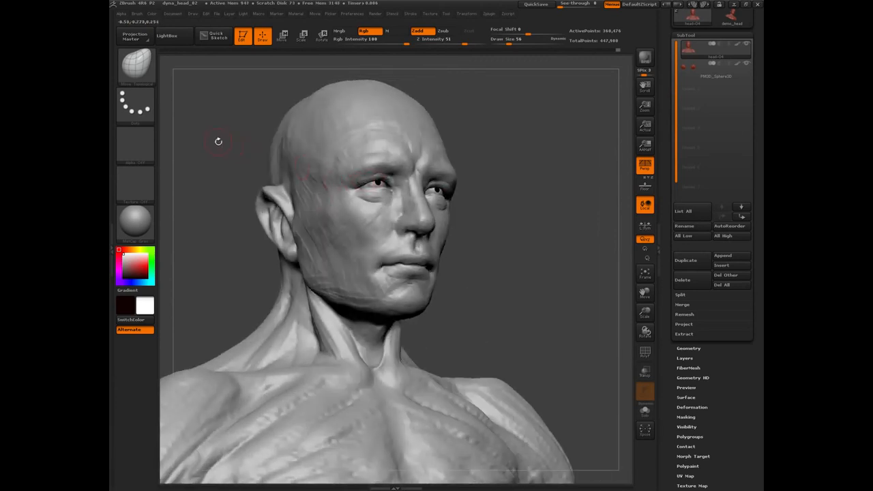
# Refine the eyelid edges at Z intensity 20, then check the eyes and mouth from front and three-quarter views.
pyautogui.keyDown('shift'); pyautogui.moveTo(213, 129); pyautogui.dragTo(269, 266); pyautogui.keyUp('shift')
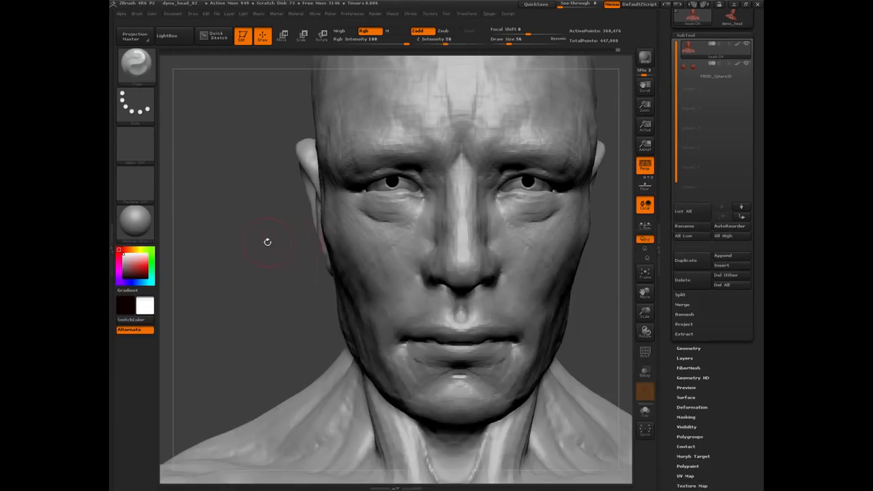
pyautogui.moveTo(268, 242); pyautogui.dragTo(367, 191)
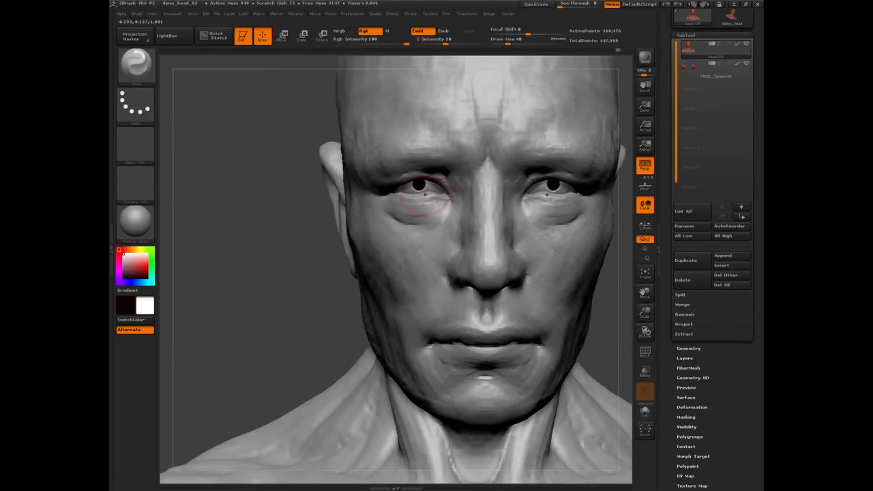
pyautogui.press(']')
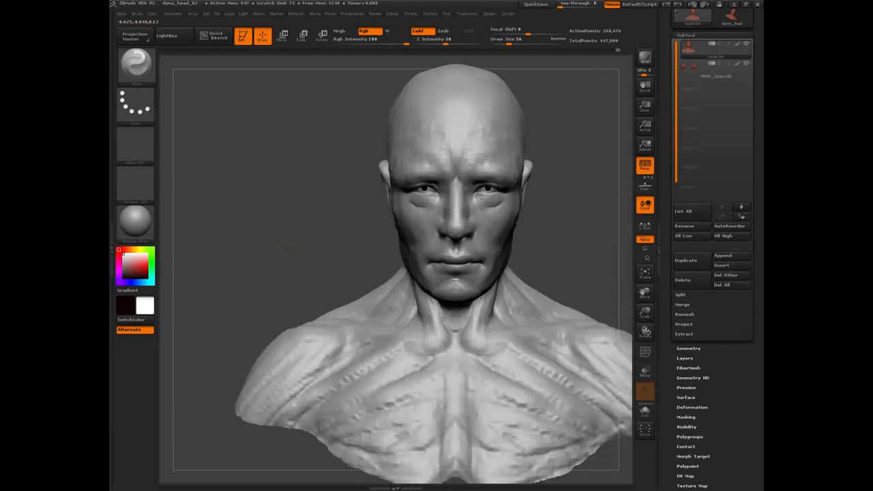
pyautogui.moveTo(275, 243); pyautogui.dragTo(288, 247)
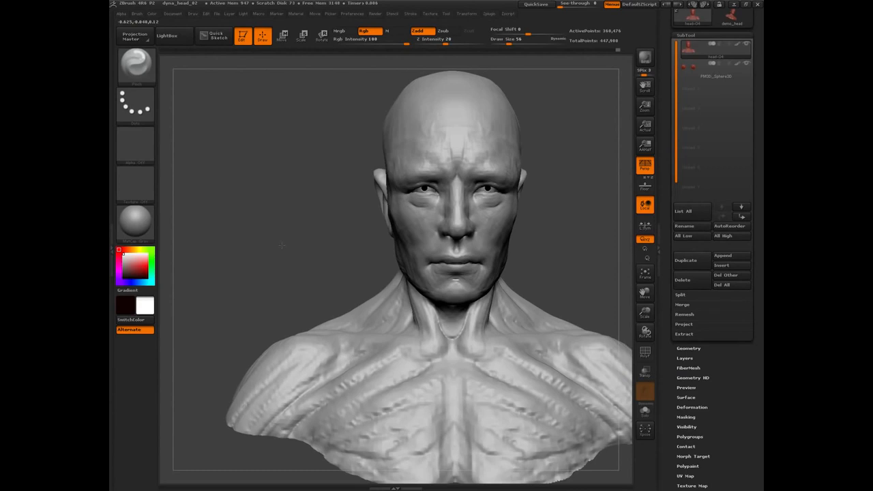
pyautogui.moveTo(281, 245); pyautogui.dragTo(277, 247)
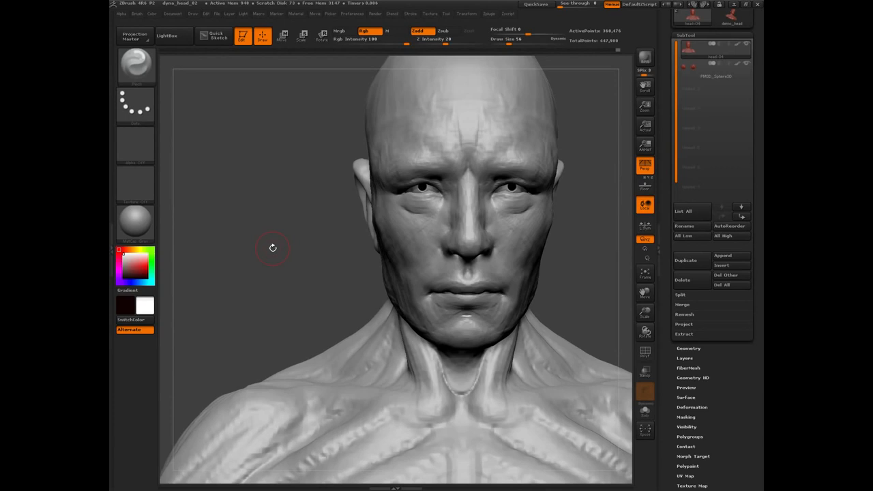
pyautogui.moveTo(273, 247)
pyautogui.mouseDown()
pyautogui.moveTo(269, 255)
pyautogui.moveTo(272, 245)
pyautogui.mouseUp()
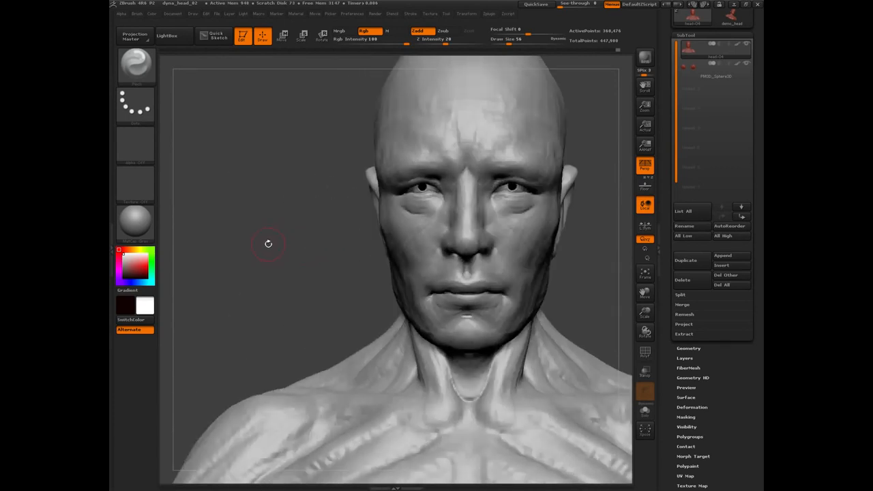
pyautogui.moveTo(268, 244); pyautogui.dragTo(271, 265)
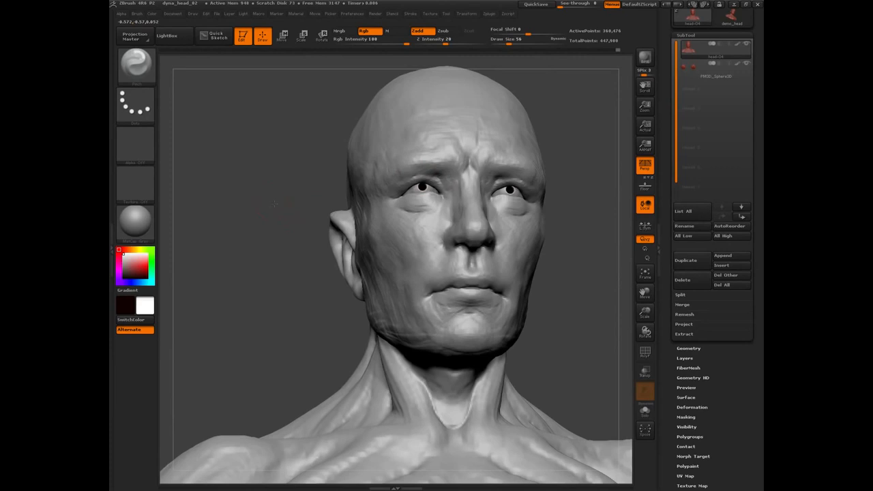
pyautogui.moveTo(274, 204); pyautogui.dragTo(387, 298)
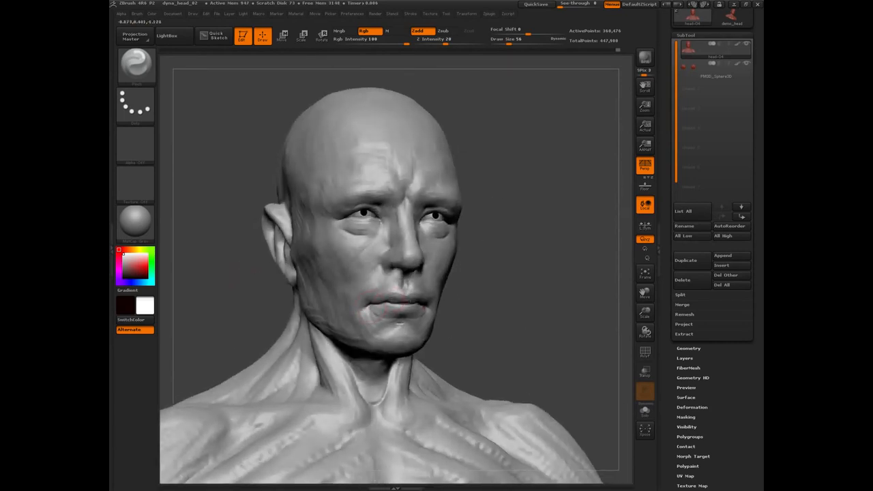
pyautogui.keyDown('shift'); pyautogui.moveTo(253, 300); pyautogui.dragTo(274, 270); pyautogui.keyUp('shift')
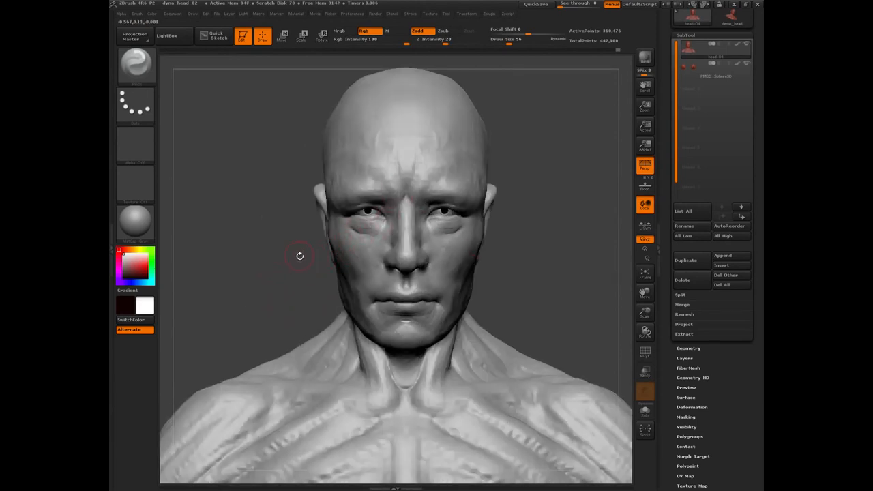
# Build up the upper eyelids and the area under the brows with the ClayTubes brush at draw size 52.
pyautogui.press('b')
pyautogui.press('c')
pyautogui.press('t')
pyautogui.moveTo(265, 255)
pyautogui.mouseDown()
pyautogui.moveTo(273, 241)
pyautogui.moveTo(365, 225)
pyautogui.mouseUp()
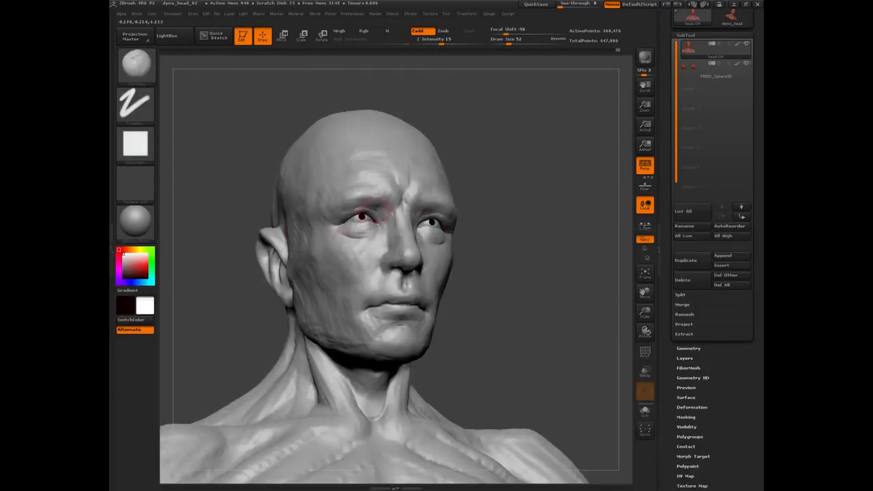
pyautogui.moveTo(240, 148); pyautogui.dragTo(365, 207)
pyautogui.moveTo(277, 198); pyautogui.dragTo(355, 210)
pyautogui.moveTo(264, 232); pyautogui.dragTo(374, 213)
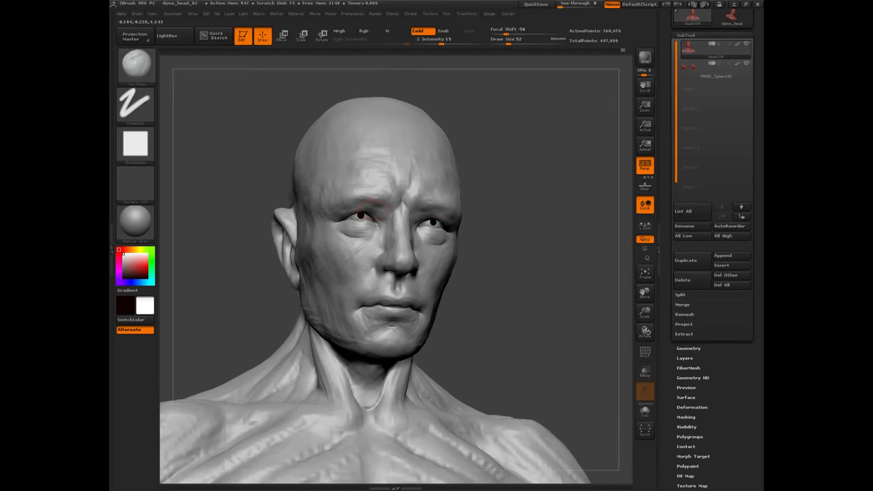
pyautogui.moveTo(260, 172)
pyautogui.mouseDown()
pyautogui.moveTo(253, 178)
pyautogui.moveTo(267, 184)
pyautogui.mouseUp()
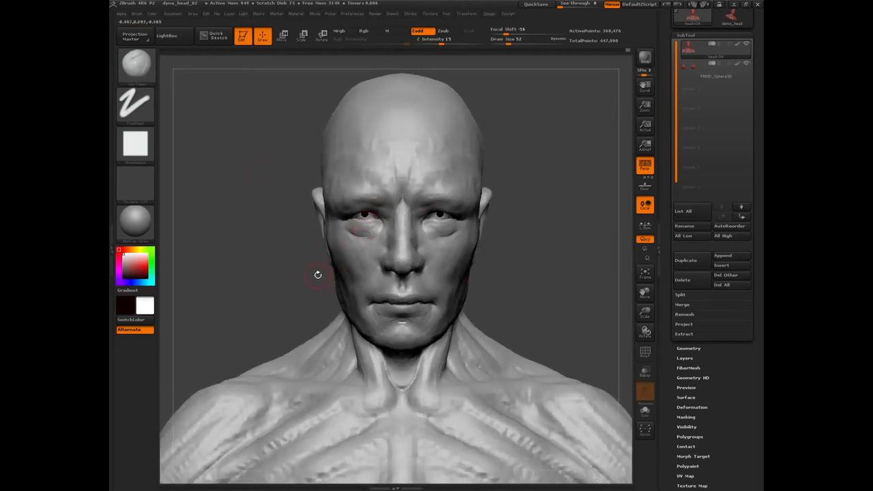
# Switch to the PM3D_Sphere3D eyeball subtool, enable Rgb at intensity 100 and fill the eyeballs with white.
pyautogui.press('n')
pyautogui.click(261, 307)
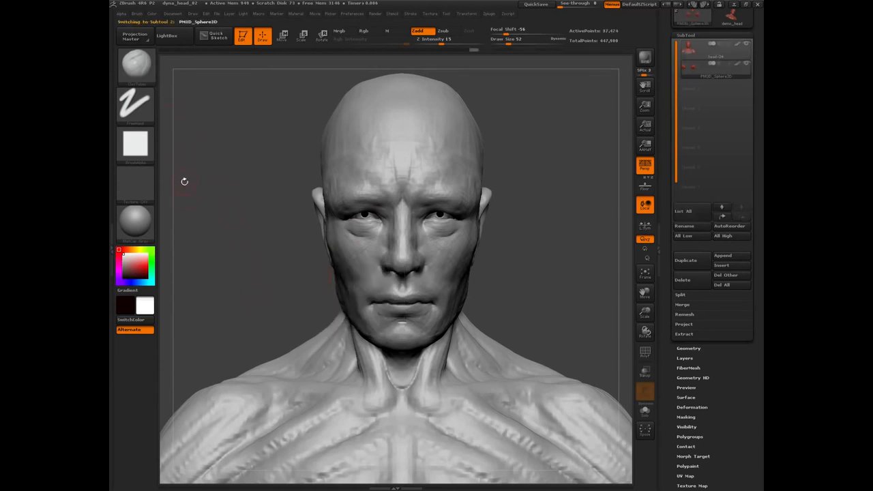
pyautogui.click(365, 31)
pyautogui.click(151, 14)
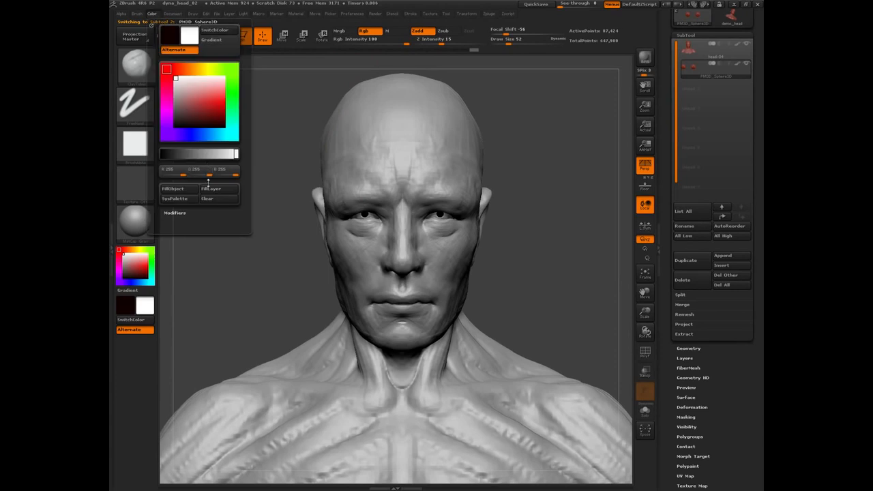
pyautogui.click(192, 188)
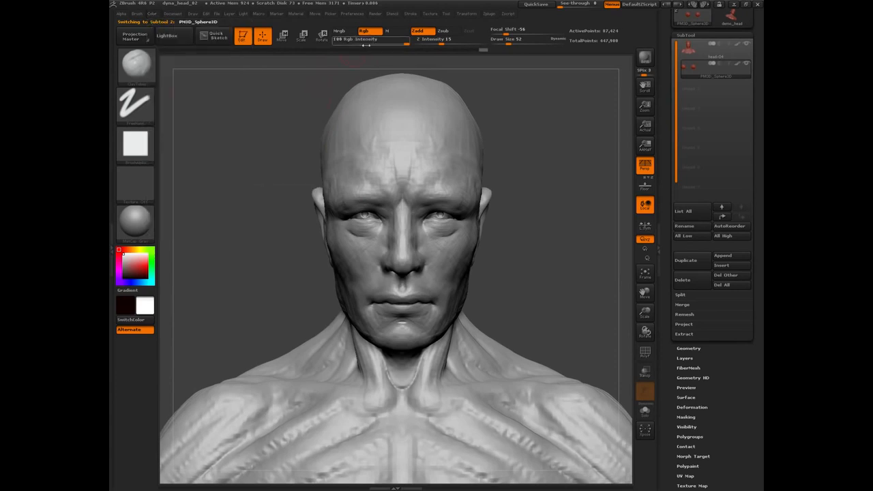
# Inspect the face with the refilled eyeballs and compare the recent edits through the undo history.
pyautogui.moveTo(255, 245)
pyautogui.mouseDown()
pyautogui.moveTo(255, 258)
pyautogui.moveTo(240, 252)
pyautogui.mouseUp()
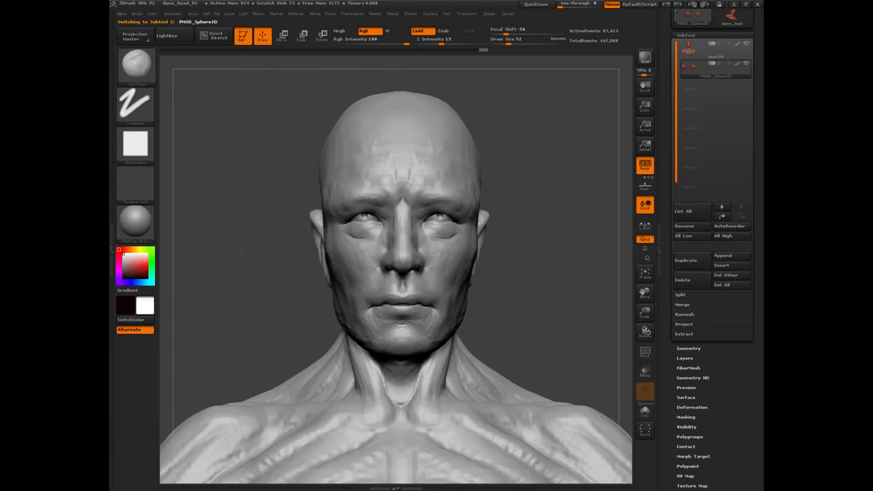
pyautogui.moveTo(241, 252); pyautogui.dragTo(306, 266)
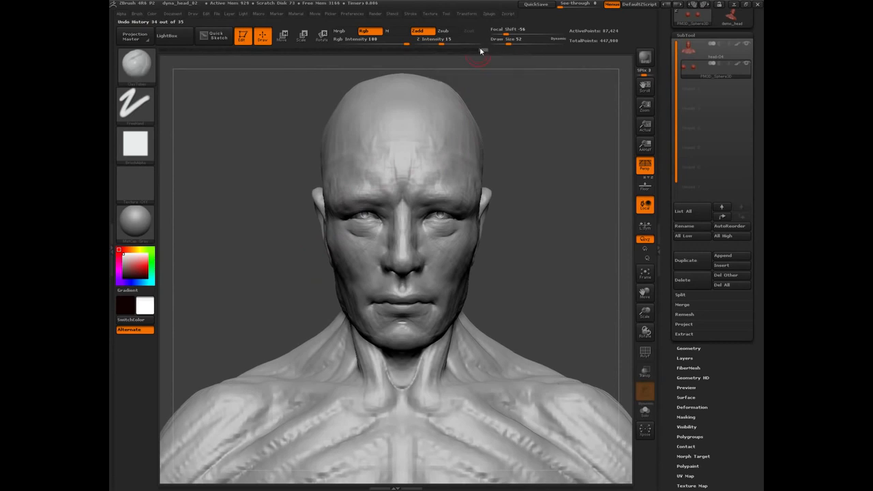
pyautogui.moveTo(480, 49); pyautogui.dragTo(447, 51)
pyautogui.moveTo(423, 53)
pyautogui.mouseDown()
pyautogui.moveTo(392, 51)
pyautogui.moveTo(482, 49)
pyautogui.mouseUp()
# Choose the Move brush, make the head the active subtool and reshape the upper eyelids around the eyeballs.
pyautogui.moveTo(239, 280)
pyautogui.mouseDown()
pyautogui.moveTo(241, 266)
pyautogui.moveTo(272, 277)
pyautogui.moveTo(253, 287)
pyautogui.moveTo(252, 245)
pyautogui.mouseUp()
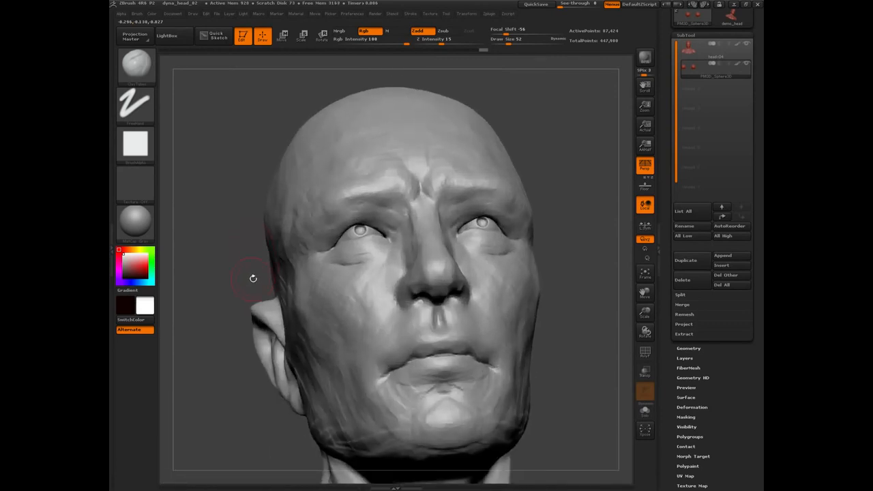
pyautogui.press('b')
pyautogui.press('m')
pyautogui.press('v')
pyautogui.moveTo(248, 233); pyautogui.dragTo(251, 217)
pyautogui.moveTo(369, 225); pyautogui.dragTo(368, 233)
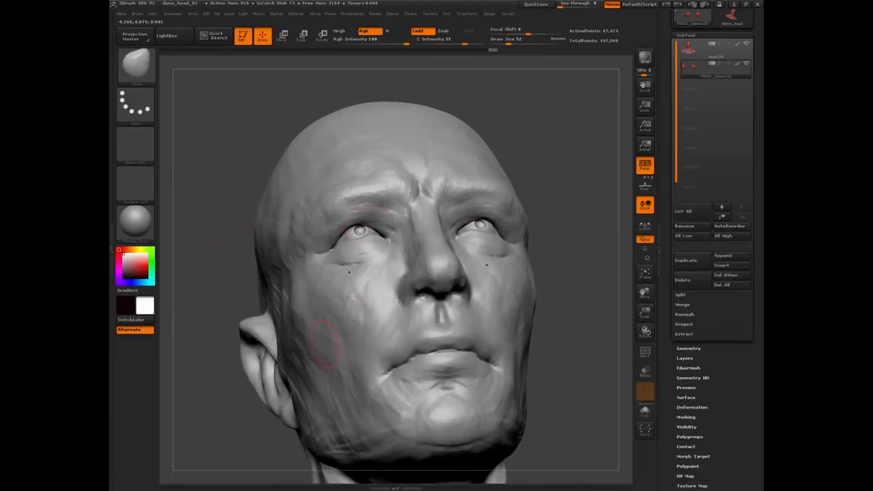
pyautogui.keyDown('alt'); pyautogui.click(322, 334); pyautogui.keyUp('alt')
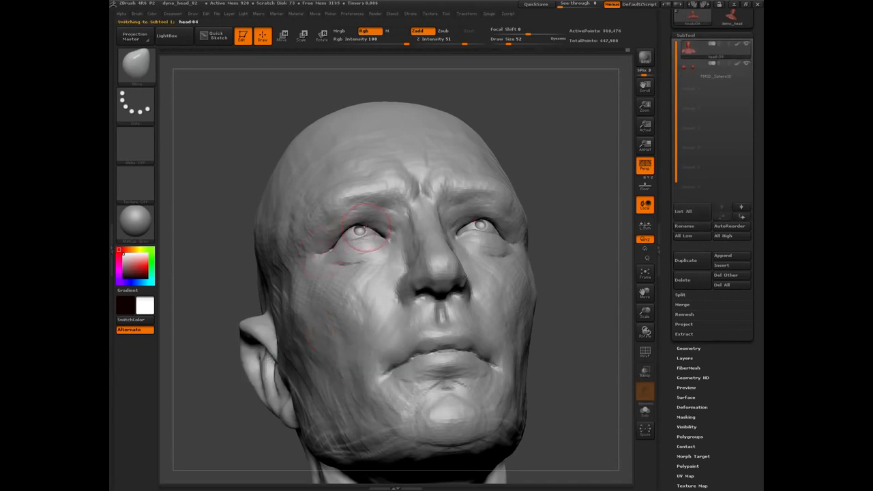
pyautogui.moveTo(365, 227); pyautogui.dragTo(367, 223)
pyautogui.moveTo(249, 165); pyautogui.dragTo(232, 142)
pyautogui.press('[')
pyautogui.moveTo(380, 235); pyautogui.dragTo(373, 227)
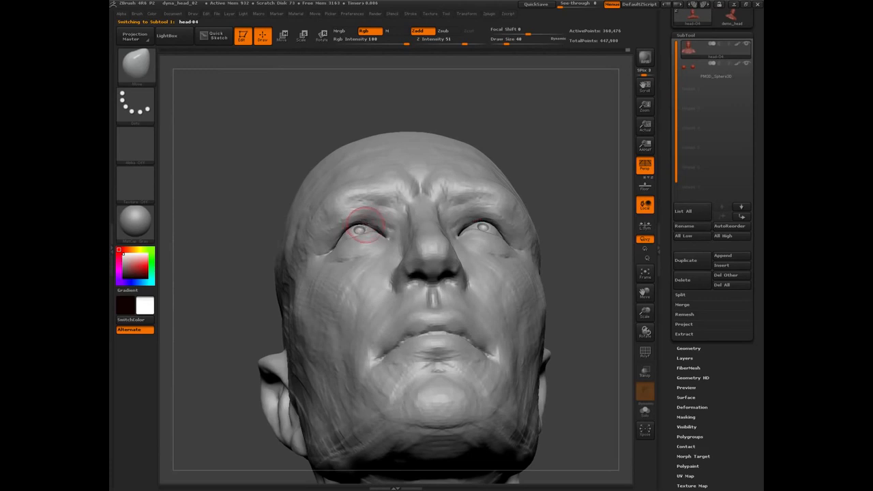
# Adjust the upper eyelid curve and outer brow contour from below, enlarging the Move brush for the brow.
pyautogui.moveTo(261, 209); pyautogui.dragTo(274, 183)
pyautogui.moveTo(373, 230); pyautogui.dragTo(349, 219)
pyautogui.moveTo(274, 191); pyautogui.dragTo(276, 180)
pyautogui.press(']')
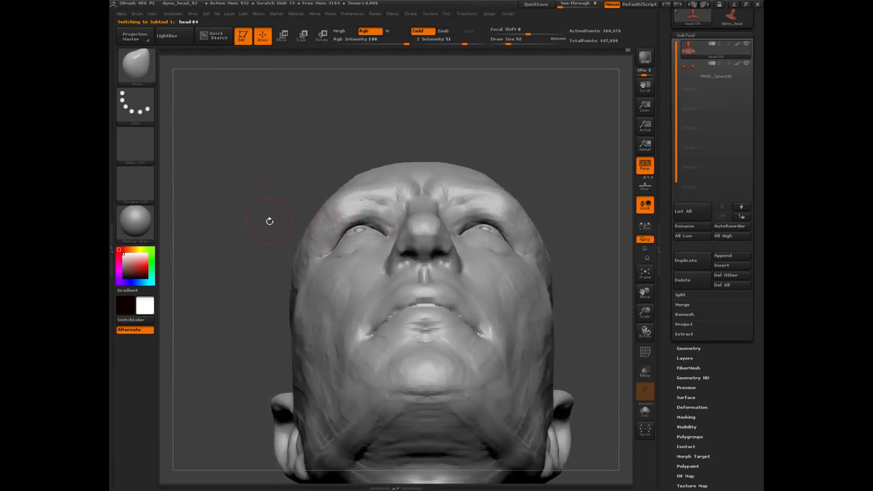
pyautogui.moveTo(269, 222); pyautogui.dragTo(268, 207)
pyautogui.press(']')
pyautogui.press(']')
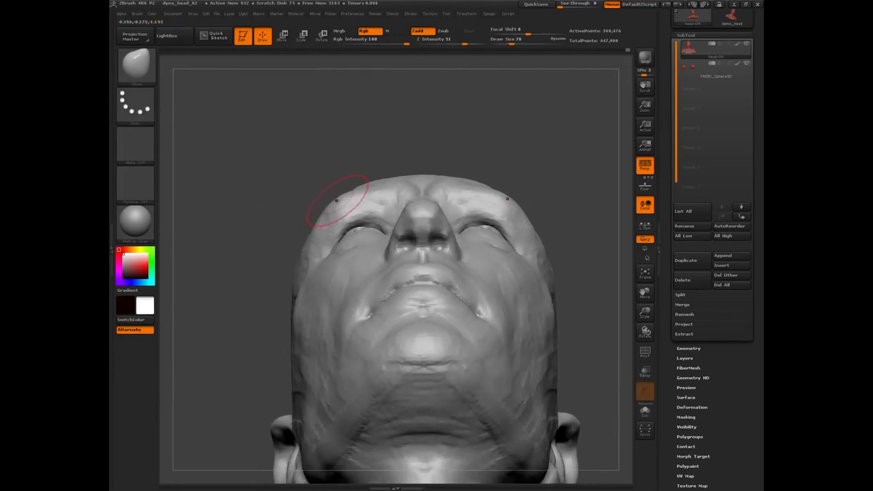
pyautogui.moveTo(336, 203)
pyautogui.mouseDown()
pyautogui.moveTo(337, 214)
pyautogui.moveTo(312, 220)
pyautogui.mouseUp()
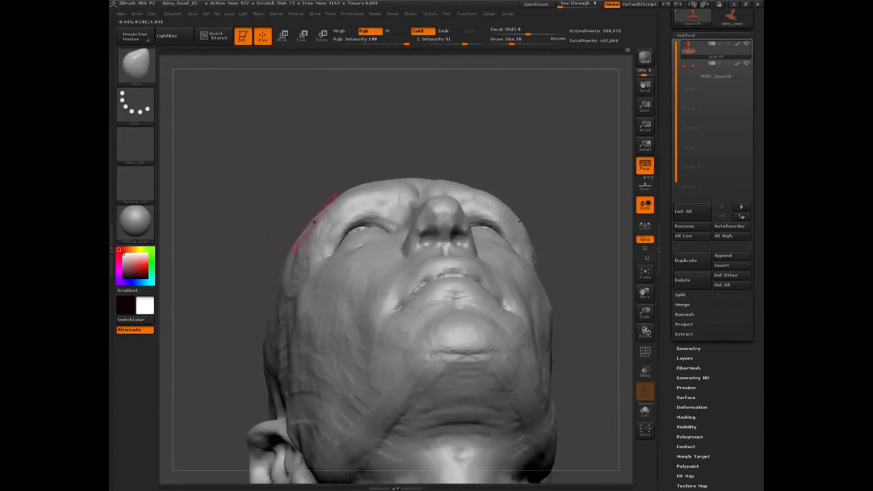
pyautogui.moveTo(290, 191); pyautogui.dragTo(284, 188)
pyautogui.moveTo(336, 202); pyautogui.dragTo(338, 210)
pyautogui.moveTo(323, 194); pyautogui.dragTo(313, 171)
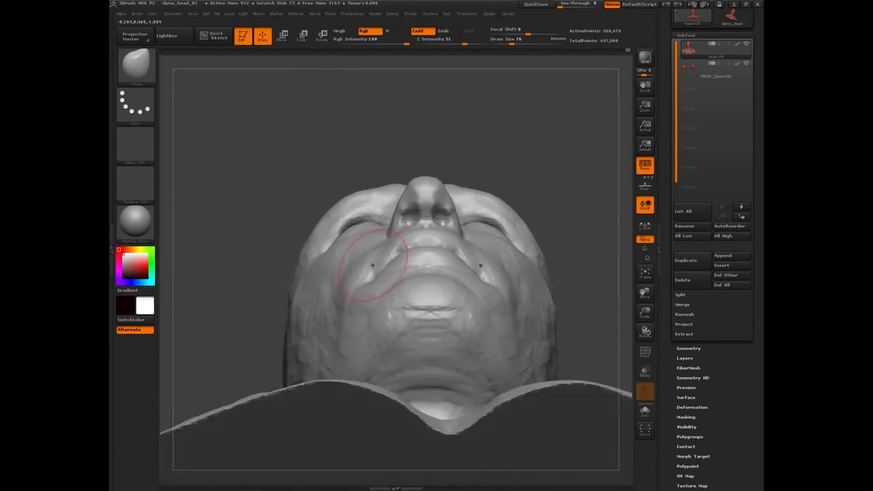
# Reshape the mouth corners and the side contour beside the eyes from below with the Move brush.
pyautogui.moveTo(371, 275); pyautogui.dragTo(368, 272)
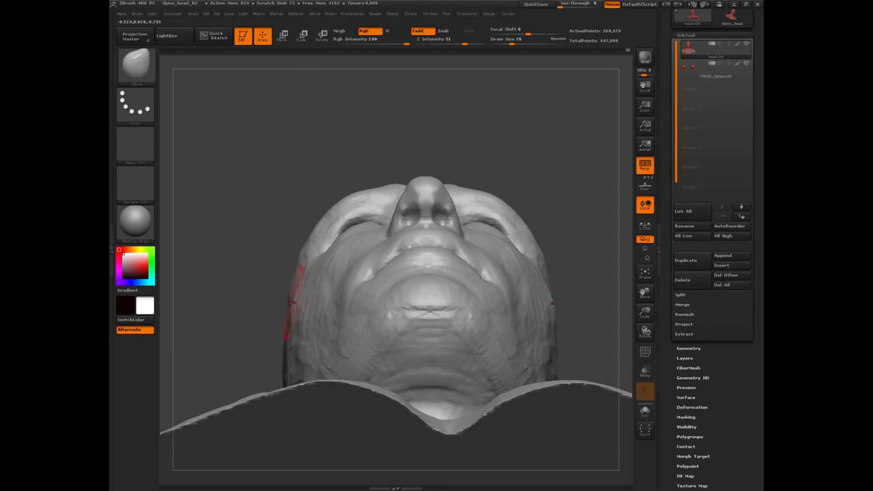
pyautogui.moveTo(265, 241); pyautogui.dragTo(331, 192)
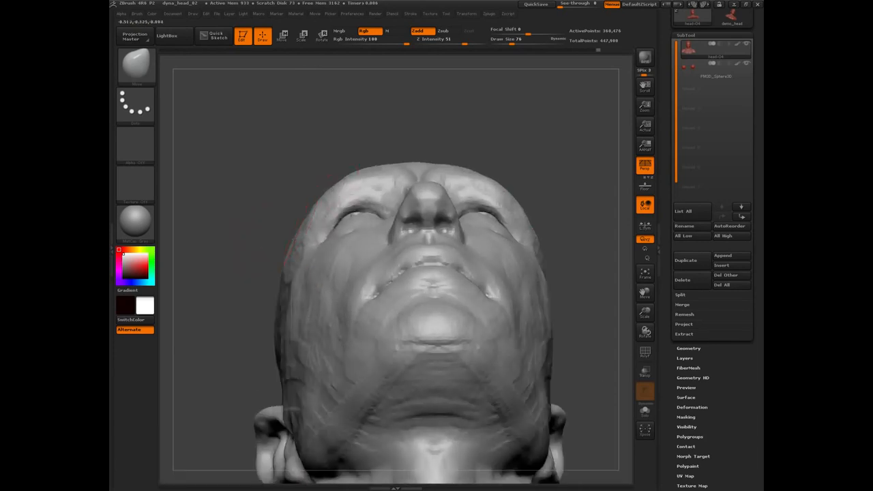
pyautogui.moveTo(295, 239); pyautogui.dragTo(321, 201)
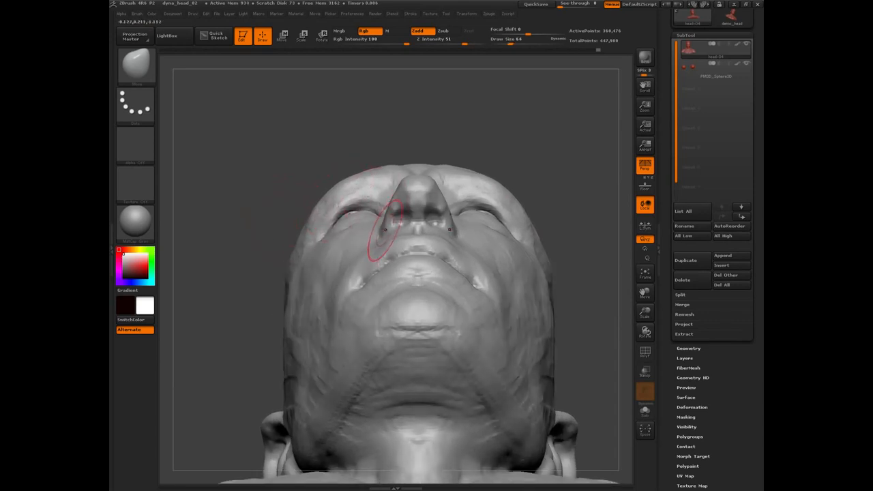
# Adjust the nostril wings from below with a smaller Move brush, then check the face from the front.
pyautogui.press('[')
pyautogui.press('[')
pyautogui.press('[')
pyautogui.press('[')
pyautogui.press(']')
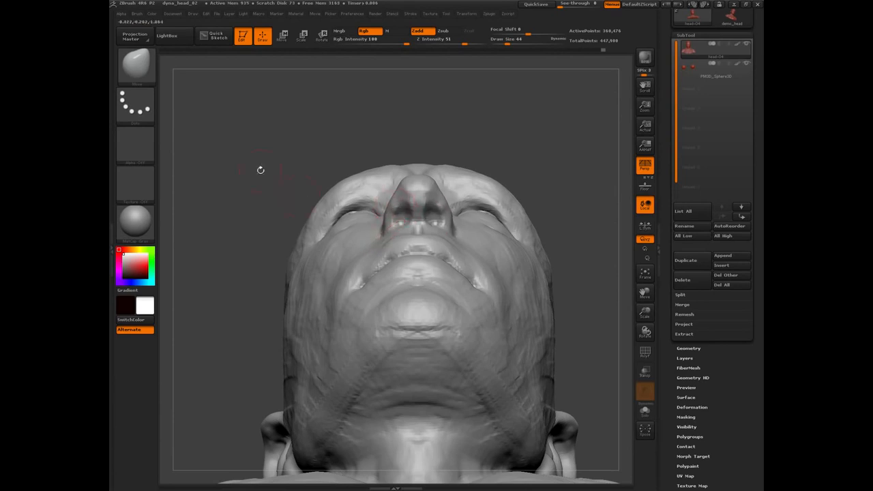
pyautogui.moveTo(260, 170)
pyautogui.mouseDown()
pyautogui.moveTo(232, 143)
pyautogui.moveTo(238, 217)
pyautogui.mouseUp()
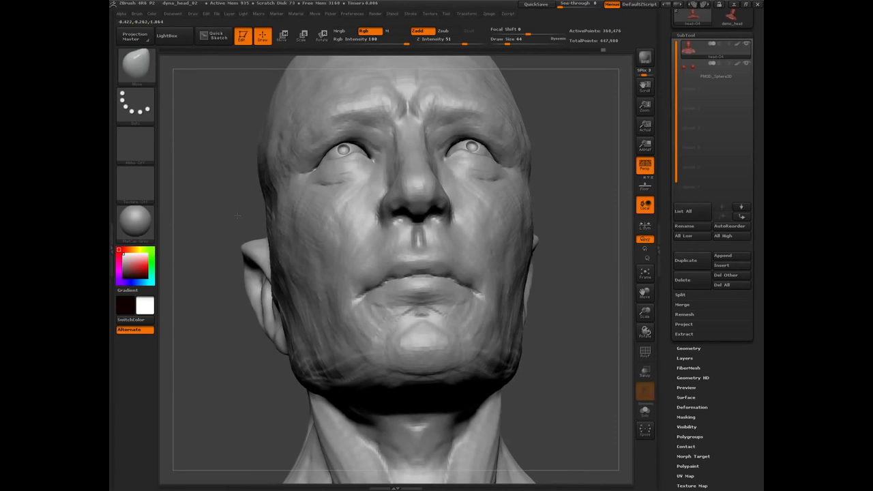
pyautogui.moveTo(238, 216)
pyautogui.mouseDown()
pyautogui.moveTo(395, 195)
pyautogui.moveTo(395, 207)
pyautogui.moveTo(367, 202)
pyautogui.moveTo(401, 211)
pyautogui.mouseUp()
pyautogui.press(']')
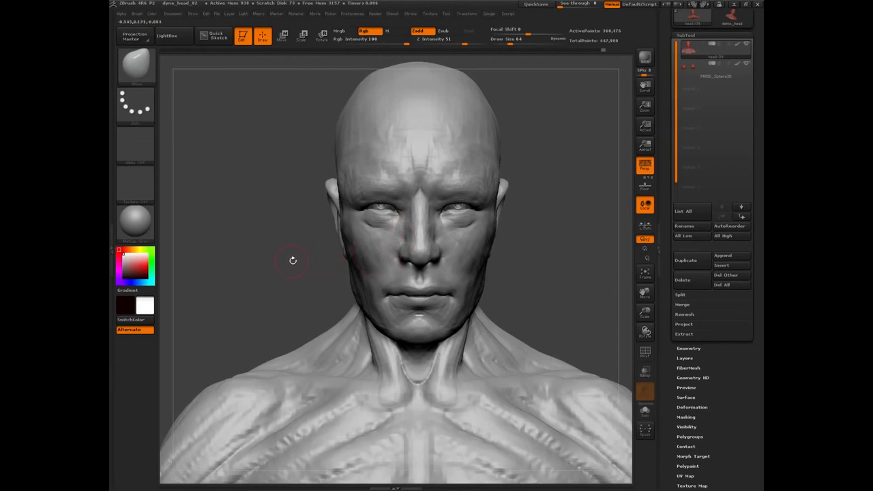
pyautogui.moveTo(293, 260)
pyautogui.mouseDown()
pyautogui.moveTo(269, 284)
pyautogui.moveTo(301, 274)
pyautogui.moveTo(266, 271)
pyautogui.moveTo(297, 249)
pyautogui.mouseUp()
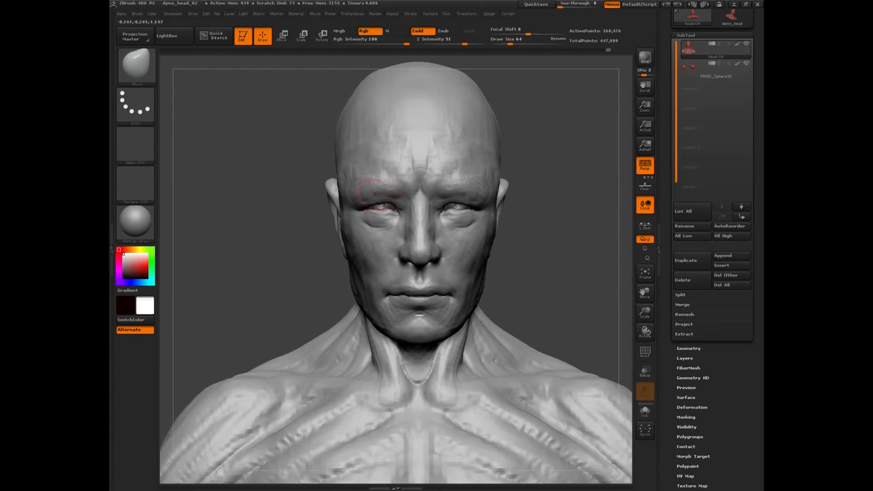
# Try to reshape the brows and upper eyelids from the front with the Move brush at draw size 124.
pyautogui.press(']')
pyautogui.press(']')
pyautogui.press(']')
pyautogui.press(']')
pyautogui.press(']')
pyautogui.press(']')
pyautogui.moveTo(372, 186)
pyautogui.mouseDown()
pyautogui.moveTo(381, 200)
pyautogui.moveTo(379, 193)
pyautogui.mouseUp()
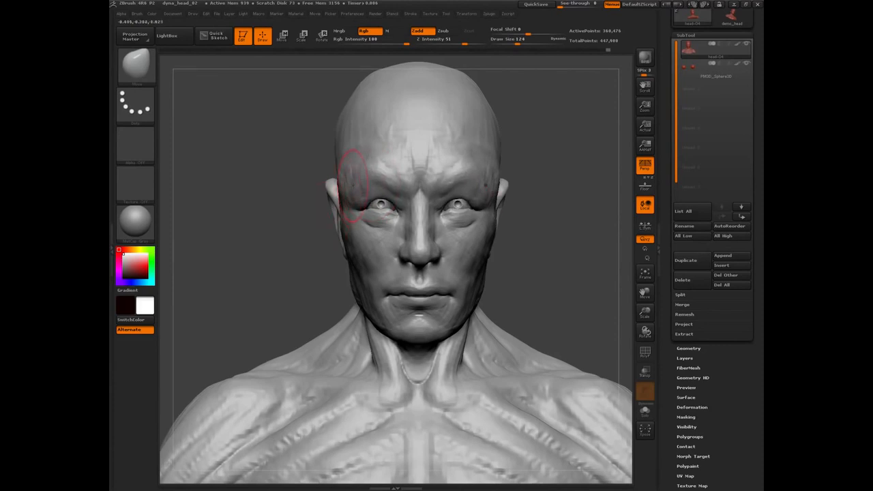
pyautogui.moveTo(370, 180); pyautogui.dragTo(376, 193)
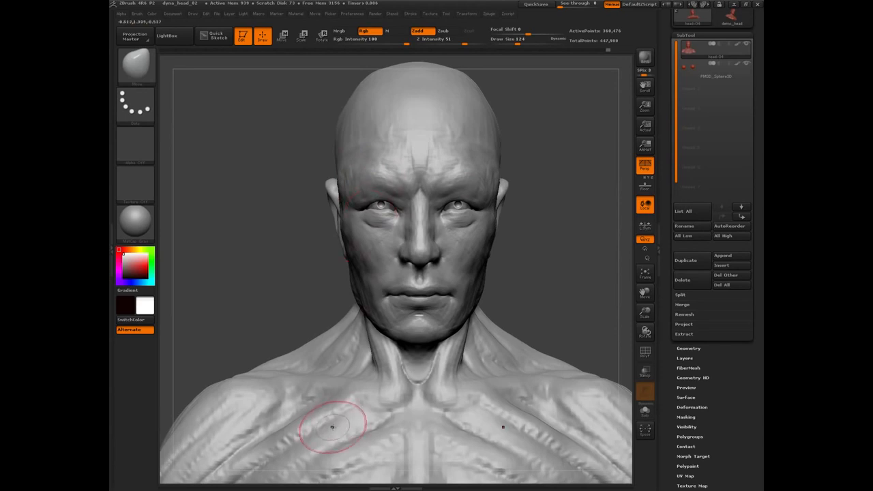
# Undo the large brow and eyelid changes.
pyautogui.press('b')
pyautogui.press('c')
pyautogui.press('b')
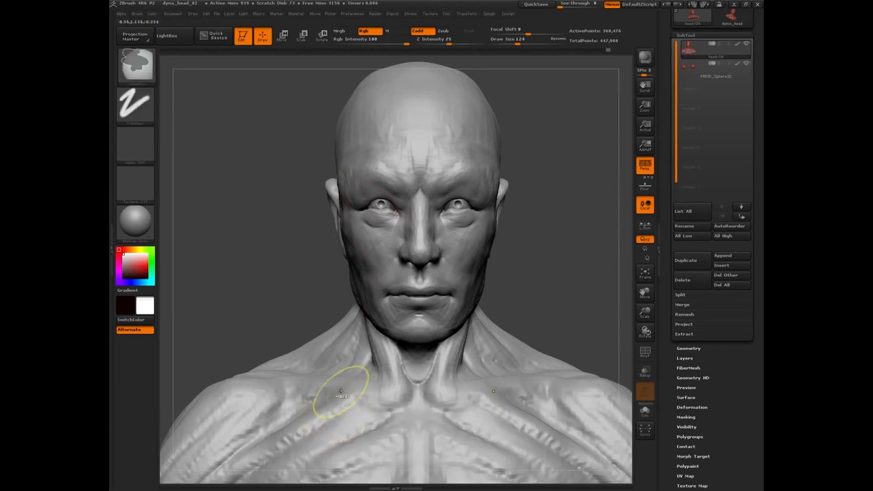
pyautogui.hotkey('ctrl', 'z')
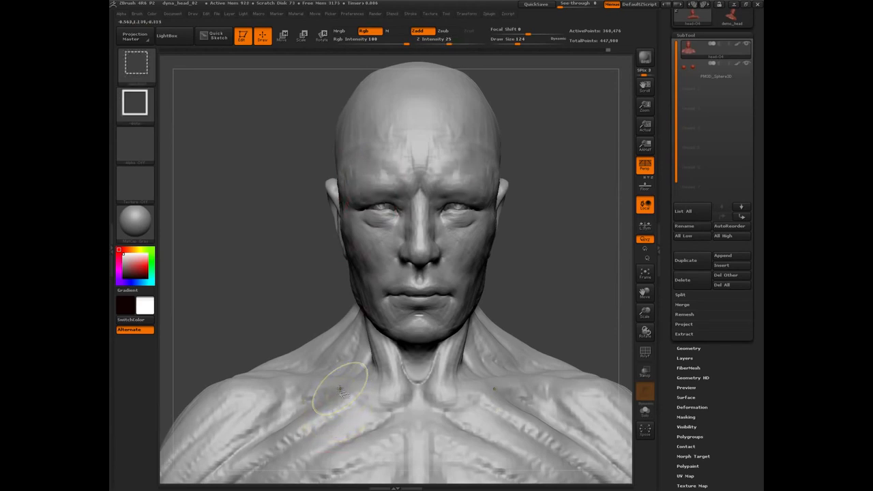
# Choose the Dam_Standard brush at a smaller draw size and remesh the head with DynaMesh.
pyautogui.moveTo(251, 222)
pyautogui.mouseDown()
pyautogui.moveTo(362, 226)
pyautogui.moveTo(341, 228)
pyautogui.moveTo(380, 195)
pyautogui.moveTo(365, 200)
pyautogui.moveTo(372, 208)
pyautogui.moveTo(363, 213)
pyautogui.mouseUp()
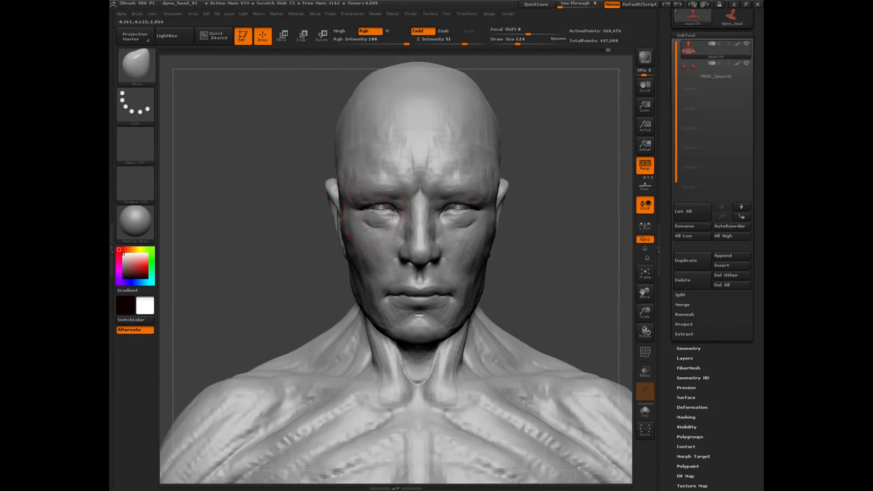
pyautogui.moveTo(282, 253); pyautogui.dragTo(312, 245)
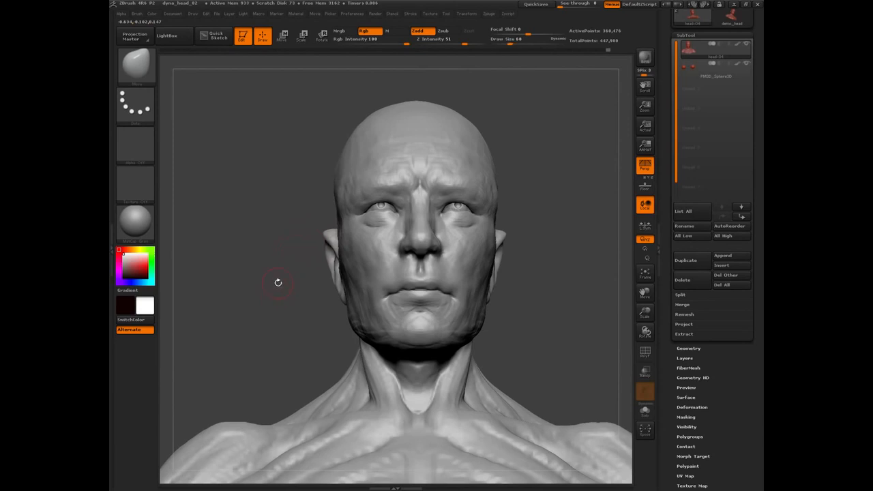
pyautogui.press('b')
pyautogui.press('d')
pyautogui.press('s')
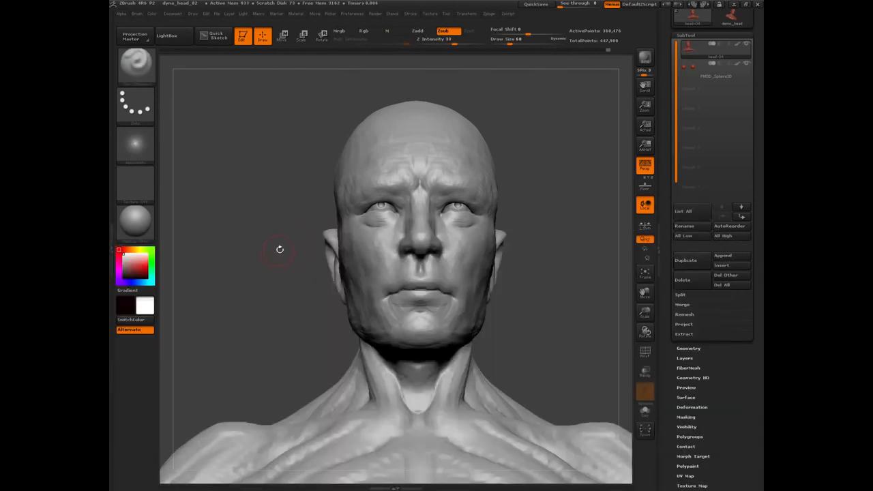
pyautogui.keyDown('alt'); pyautogui.moveTo(269, 288); pyautogui.dragTo(281, 327); pyautogui.keyUp('alt')
pyautogui.press('[')
pyautogui.press('[')
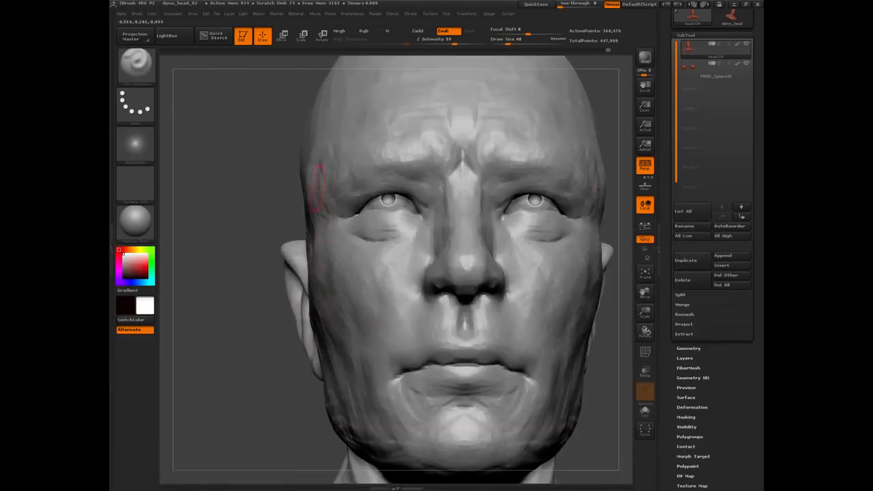
pyautogui.moveTo(228, 143)
pyautogui.keyDown('ctrl'); pyautogui.mouseDown()
pyautogui.moveTo(244, 251)
pyautogui.moveTo(270, 192)
pyautogui.mouseUp(); pyautogui.keyUp('ctrl')
# Carve the upper eyelid creases and outer eye corners with the Dam_Standard brush.
pyautogui.press('[')
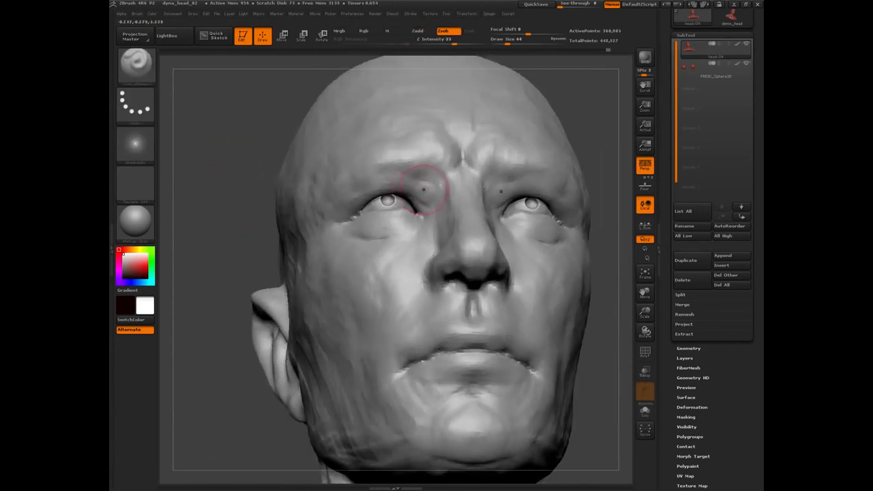
pyautogui.moveTo(418, 181)
pyautogui.mouseDown()
pyautogui.moveTo(358, 191)
pyautogui.moveTo(349, 219)
pyautogui.moveTo(368, 214)
pyautogui.moveTo(353, 216)
pyautogui.mouseUp()
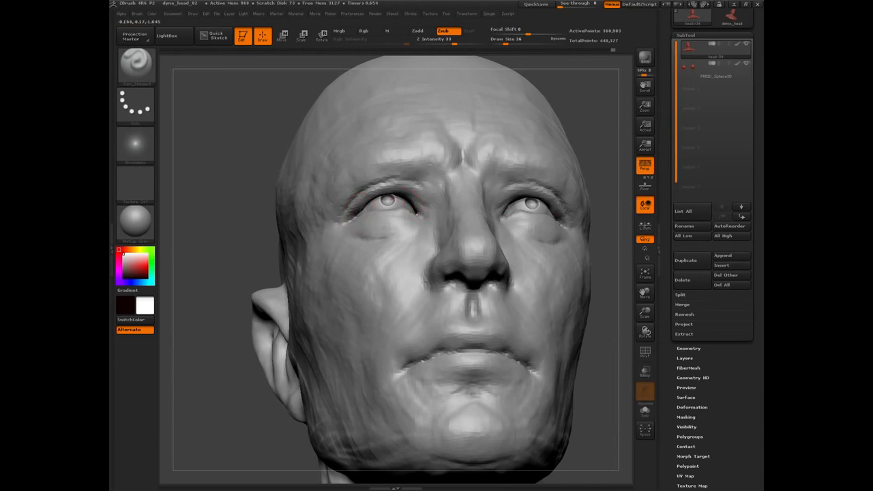
pyautogui.moveTo(409, 207)
pyautogui.mouseDown()
pyautogui.moveTo(416, 215)
pyautogui.moveTo(421, 199)
pyautogui.moveTo(425, 206)
pyautogui.moveTo(429, 189)
pyautogui.mouseUp()
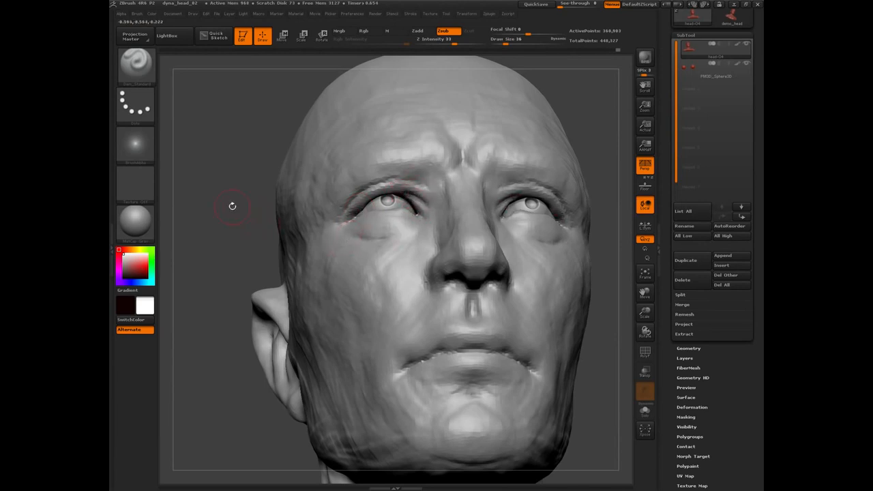
pyautogui.moveTo(232, 206); pyautogui.dragTo(235, 183)
pyautogui.moveTo(355, 204); pyautogui.dragTo(334, 201)
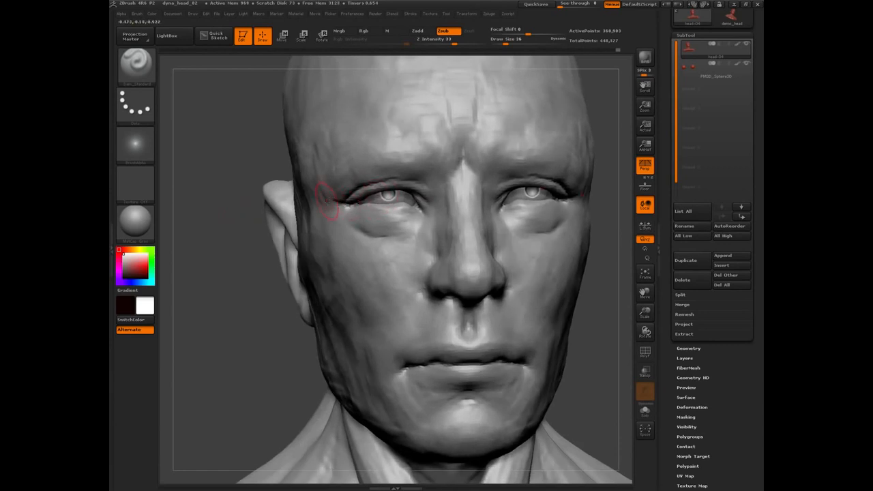
# Carve creases under the eyes, the nasolabial folds and the mouth corners, then review the whole bust.
pyautogui.moveTo(418, 212); pyautogui.dragTo(405, 237)
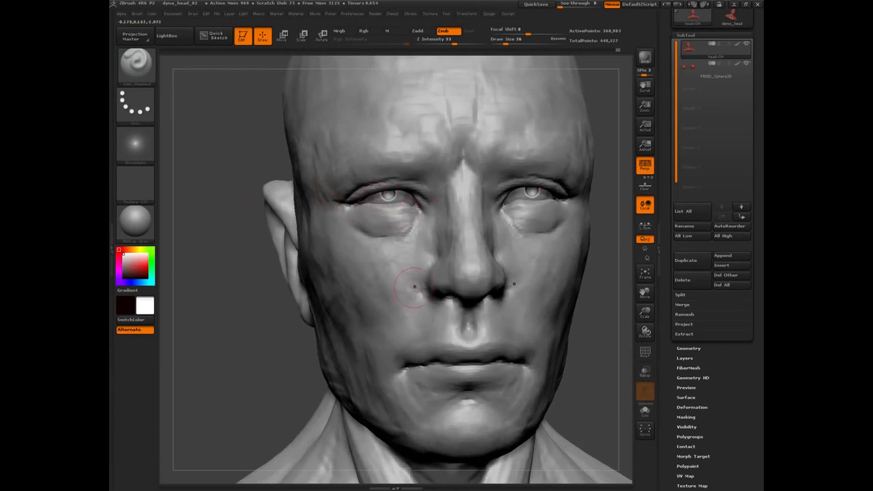
pyautogui.moveTo(418, 292); pyautogui.dragTo(386, 331)
pyautogui.moveTo(406, 370); pyautogui.dragTo(400, 374)
pyautogui.moveTo(230, 331); pyautogui.dragTo(351, 224)
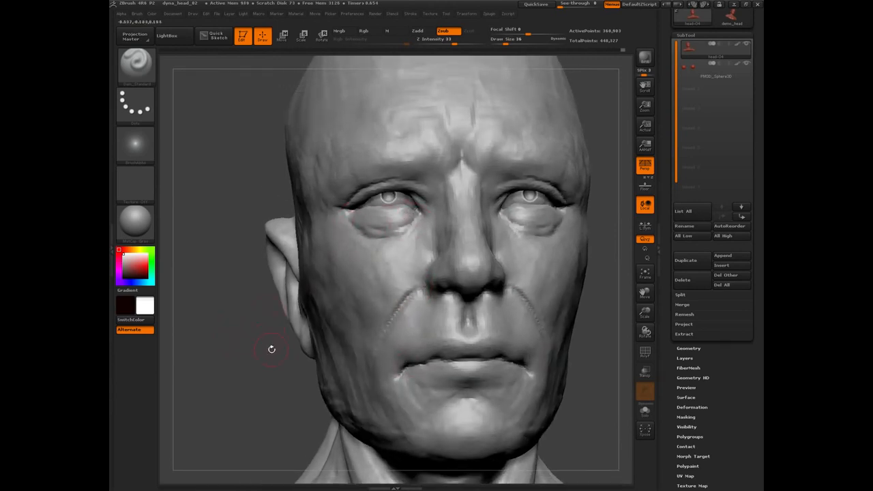
pyautogui.moveTo(267, 352); pyautogui.dragTo(249, 311)
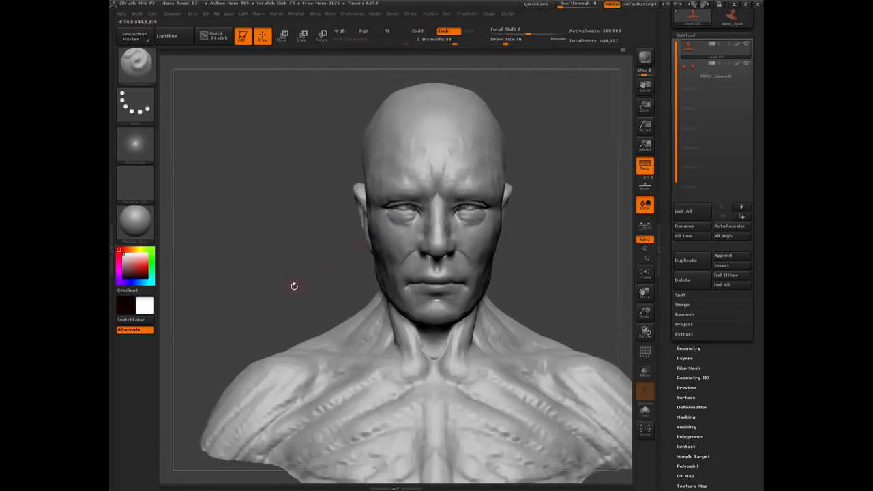
# Reshape the upper eyelids and outer eye corners with the Move brush.
pyautogui.moveTo(292, 284)
pyautogui.mouseDown()
pyautogui.moveTo(289, 276)
pyautogui.moveTo(305, 275)
pyautogui.moveTo(288, 329)
pyautogui.mouseUp()
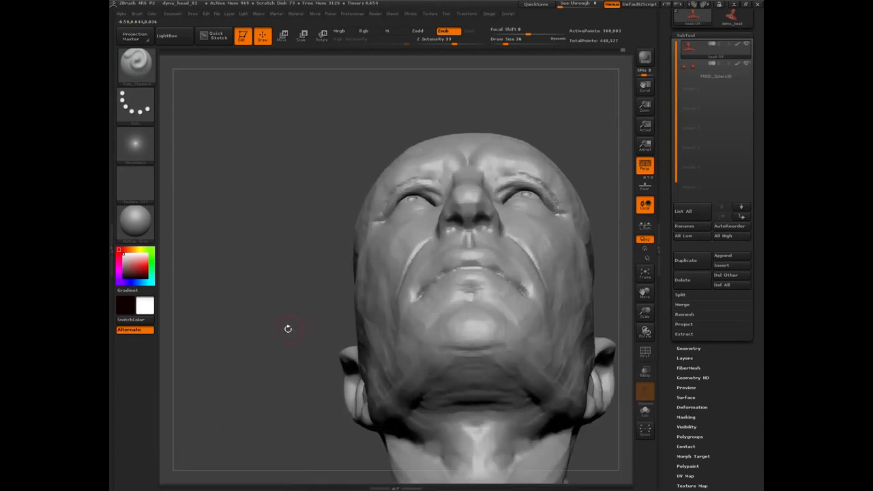
pyautogui.press('b')
pyautogui.press('m')
pyautogui.press('v')
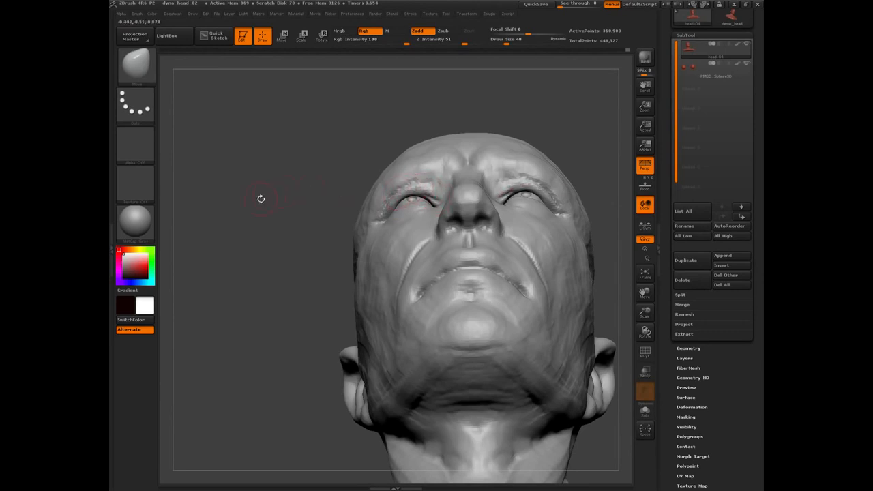
pyautogui.moveTo(261, 198); pyautogui.dragTo(265, 293)
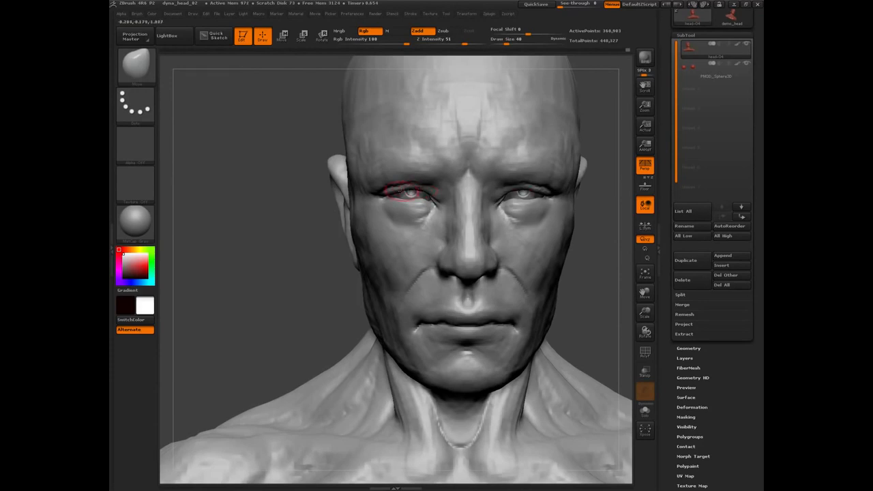
pyautogui.moveTo(334, 213); pyautogui.dragTo(379, 205)
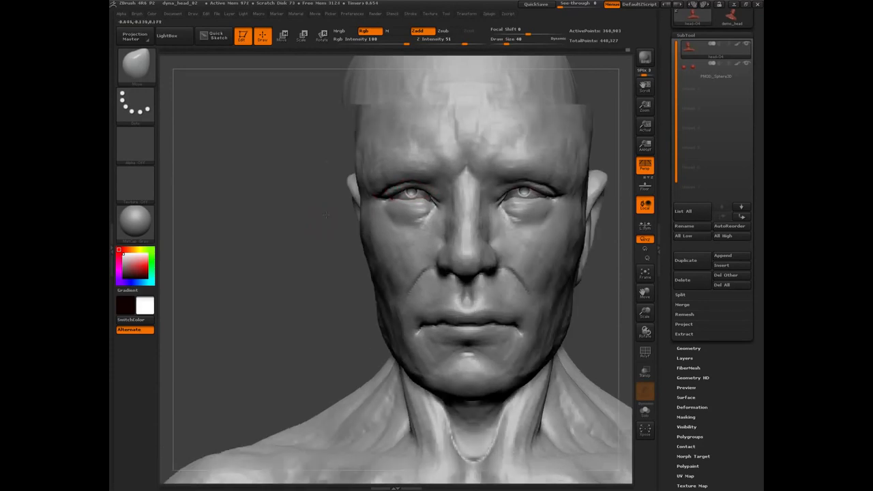
pyautogui.moveTo(305, 255); pyautogui.dragTo(323, 255)
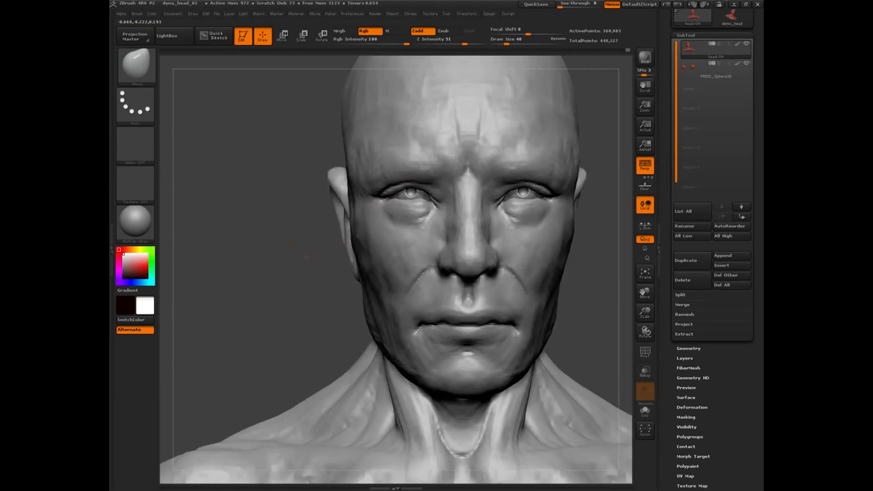
# Enlarge the Move brush and adjust the outer brows and temples beside the eyes.
pyautogui.moveTo(247, 293); pyautogui.dragTo(385, 192)
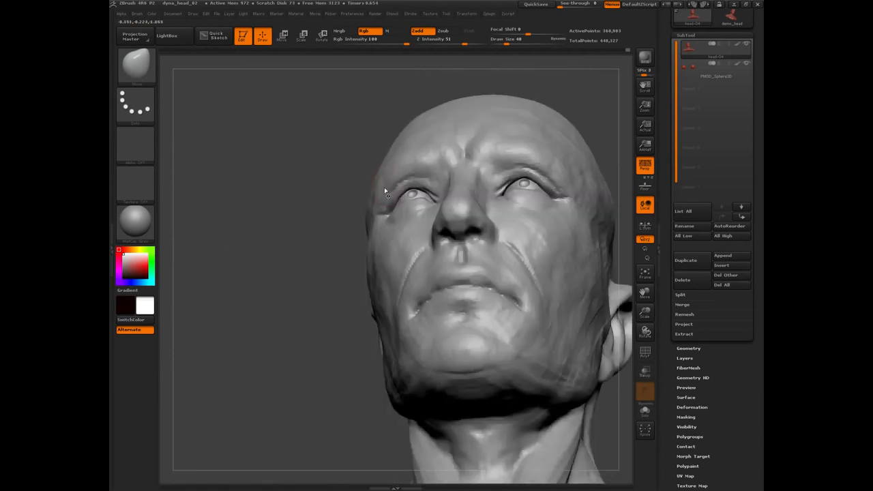
pyautogui.moveTo(324, 194); pyautogui.dragTo(374, 185)
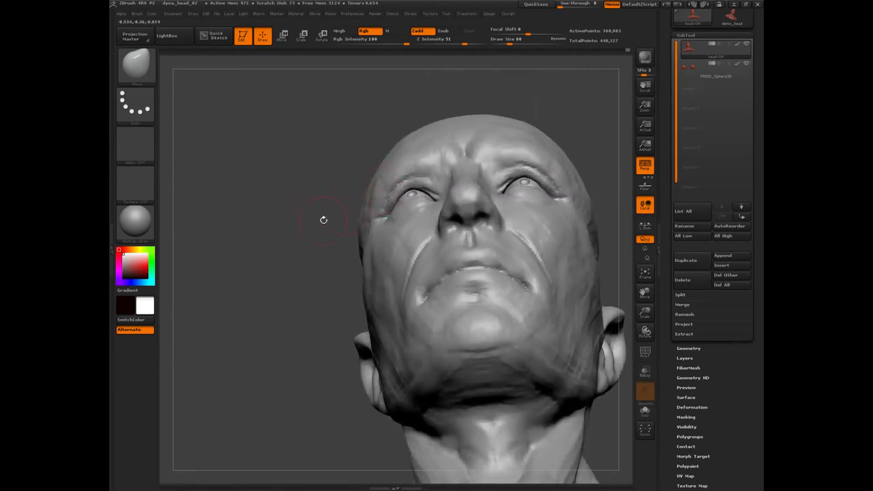
pyautogui.moveTo(323, 220); pyautogui.dragTo(327, 194)
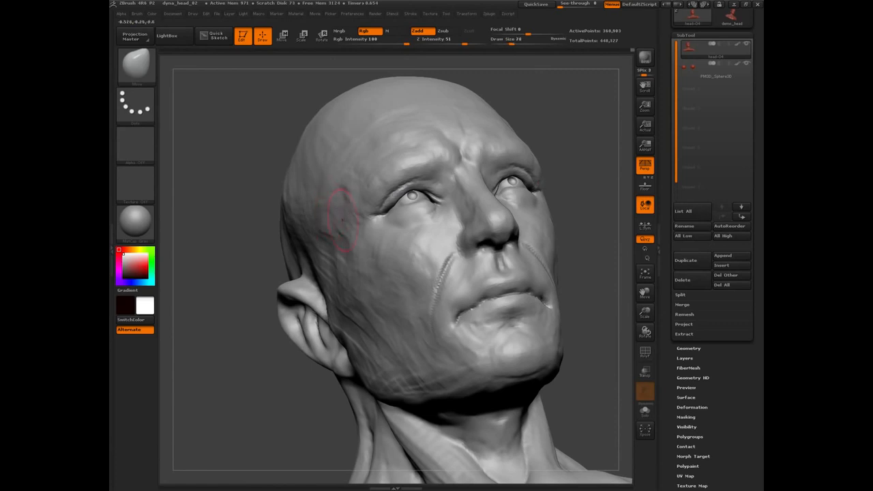
pyautogui.moveTo(258, 239)
pyautogui.mouseDown()
pyautogui.moveTo(238, 242)
pyautogui.moveTo(349, 203)
pyautogui.mouseUp()
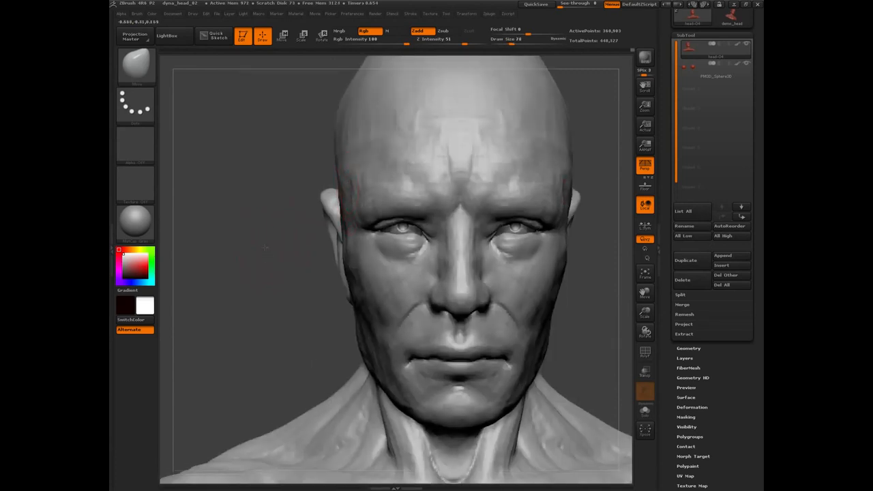
pyautogui.moveTo(265, 247)
pyautogui.keyDown('alt'); pyautogui.mouseDown()
pyautogui.moveTo(265, 281)
pyautogui.moveTo(234, 214)
pyautogui.moveTo(239, 228)
pyautogui.mouseUp(); pyautogui.keyUp('alt')
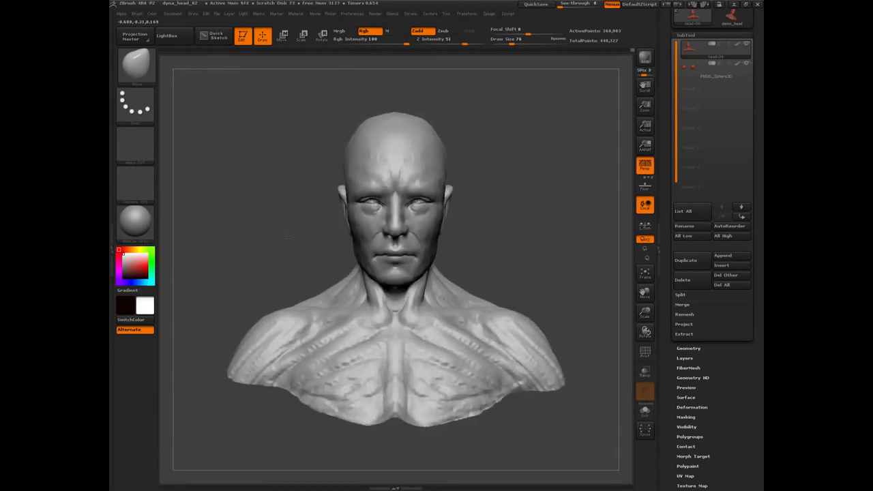
pyautogui.keyDown('alt'); pyautogui.moveTo(290, 237); pyautogui.dragTo(288, 352); pyautogui.keyUp('alt')
# Build up the inner brows, inner eye areas and nose bridge with a smaller ClayBuildup brush.
pyautogui.press('b')
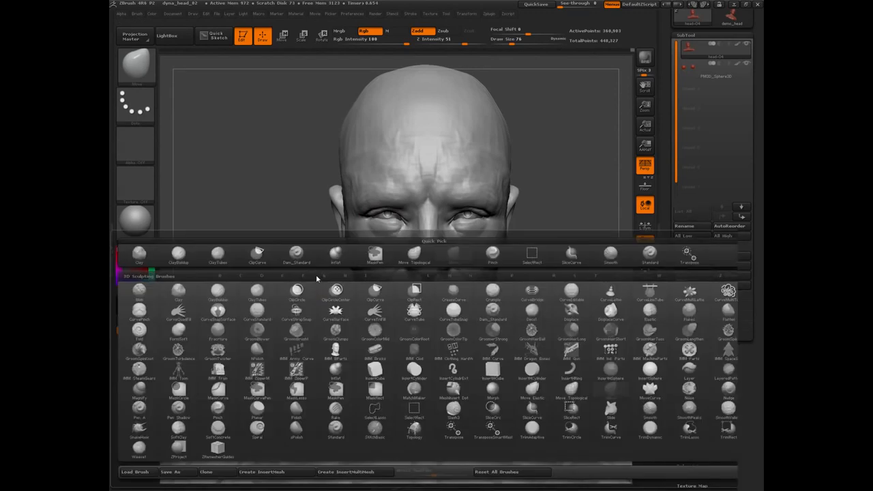
pyautogui.press('c')
pyautogui.press('b')
pyautogui.press('[')
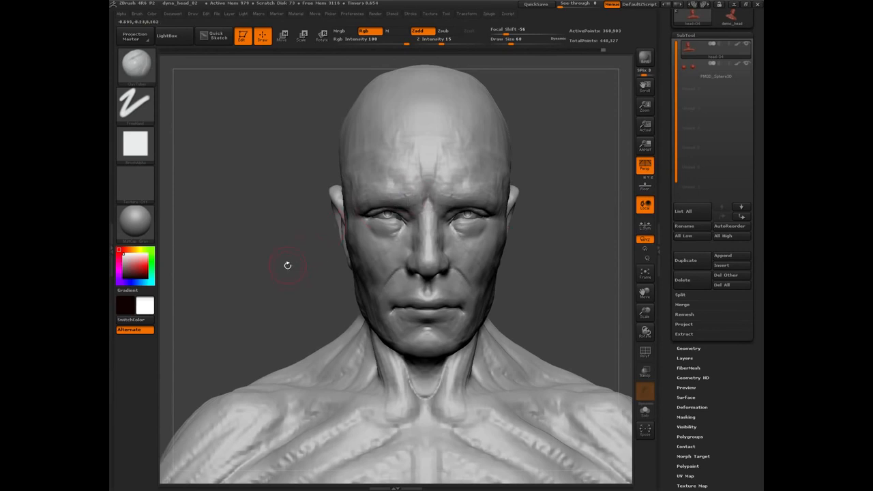
pyautogui.moveTo(287, 265); pyautogui.dragTo(413, 204)
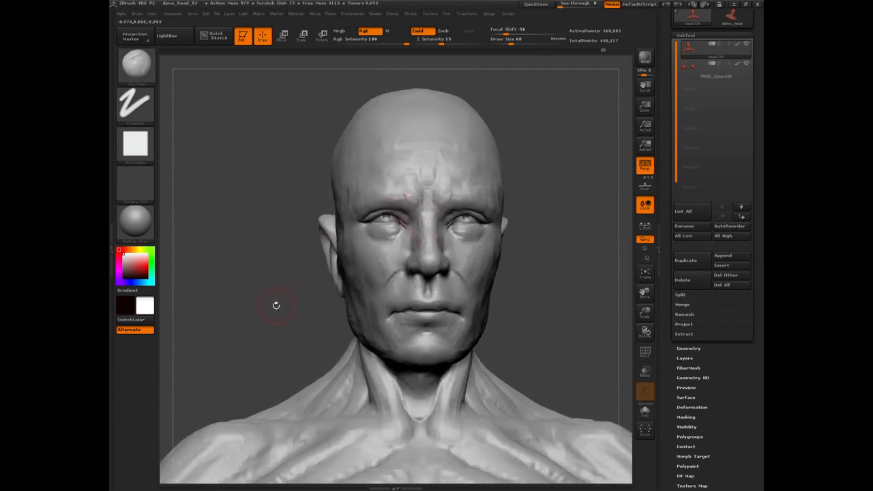
pyautogui.moveTo(276, 304); pyautogui.dragTo(421, 213)
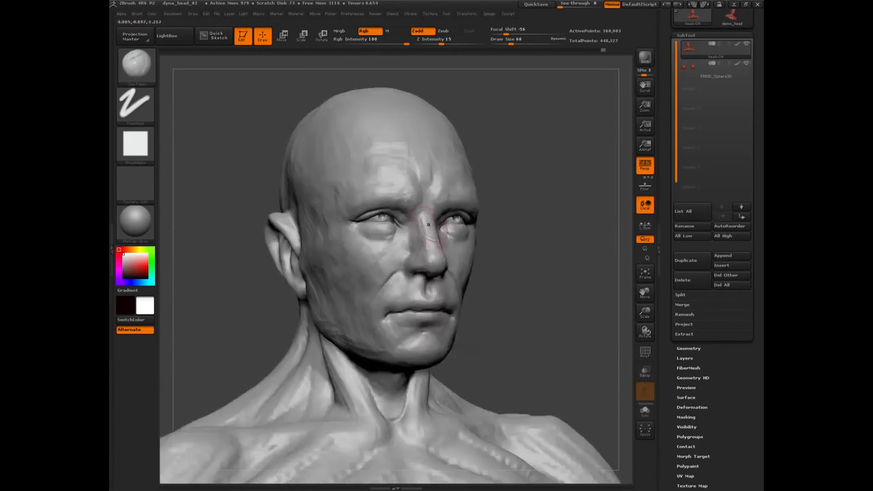
pyautogui.moveTo(508, 267)
pyautogui.mouseDown()
pyautogui.moveTo(312, 272)
pyautogui.moveTo(427, 225)
pyautogui.mouseUp()
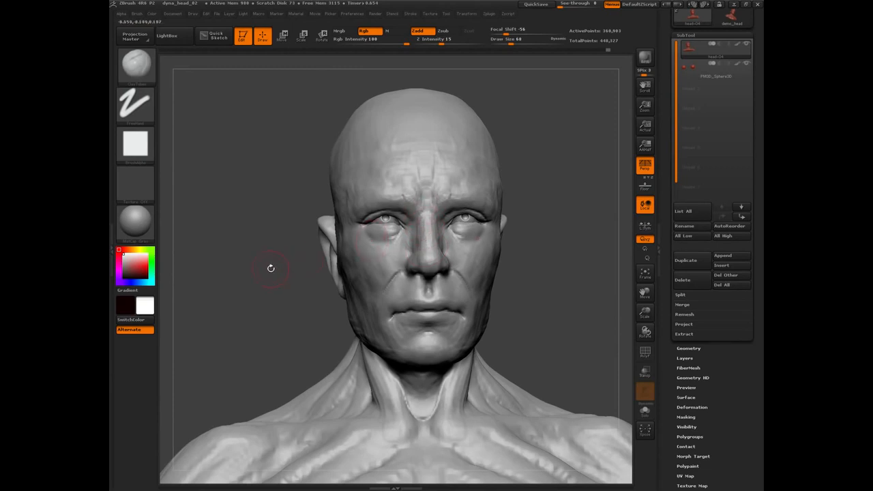
pyautogui.moveTo(270, 271); pyautogui.dragTo(416, 220)
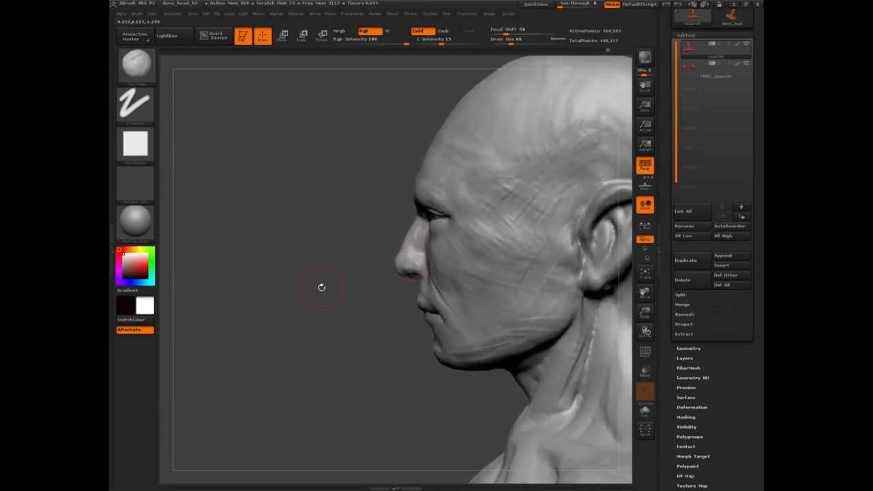
# Build up the lower eyelids and upper cheeks at draw size 52 and turn off the brush's RGB colouring.
pyautogui.moveTo(321, 287)
pyautogui.mouseDown()
pyautogui.moveTo(428, 291)
pyautogui.moveTo(451, 300)
pyautogui.mouseUp()
pyautogui.keyDown('shift'); pyautogui.moveTo(273, 295); pyautogui.dragTo(307, 317); pyautogui.keyUp('shift')
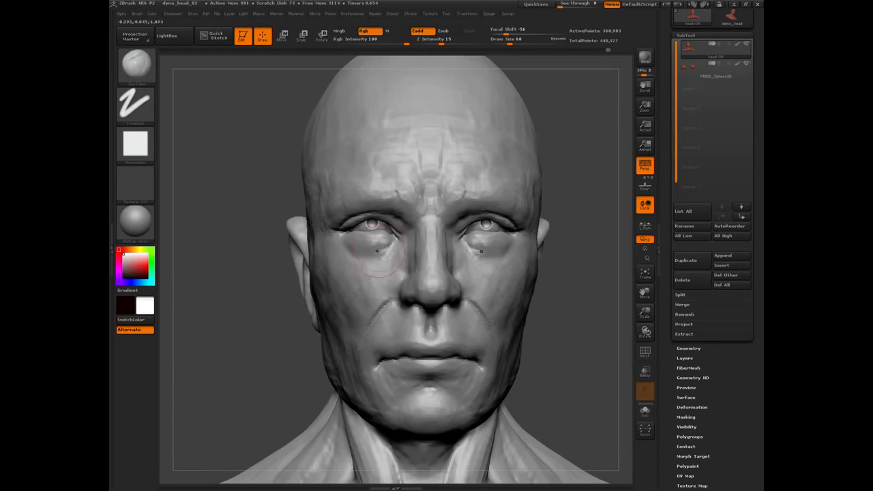
pyautogui.moveTo(249, 303); pyautogui.dragTo(375, 236)
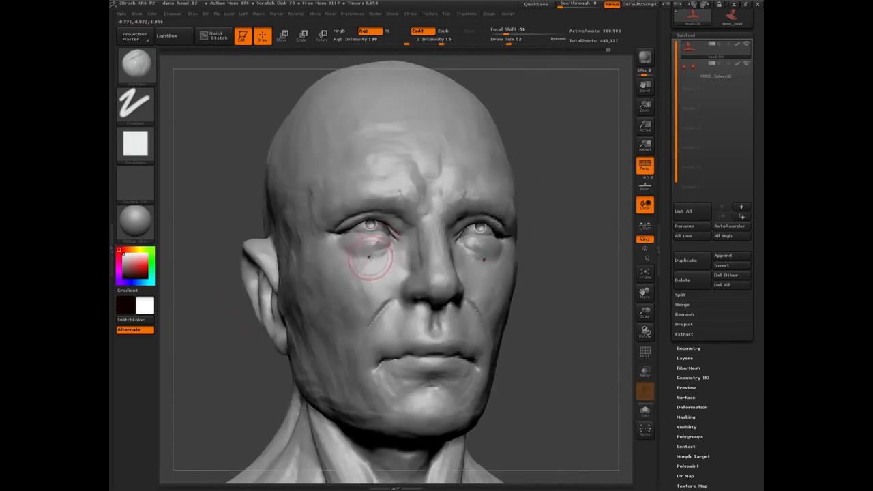
pyautogui.click(364, 32)
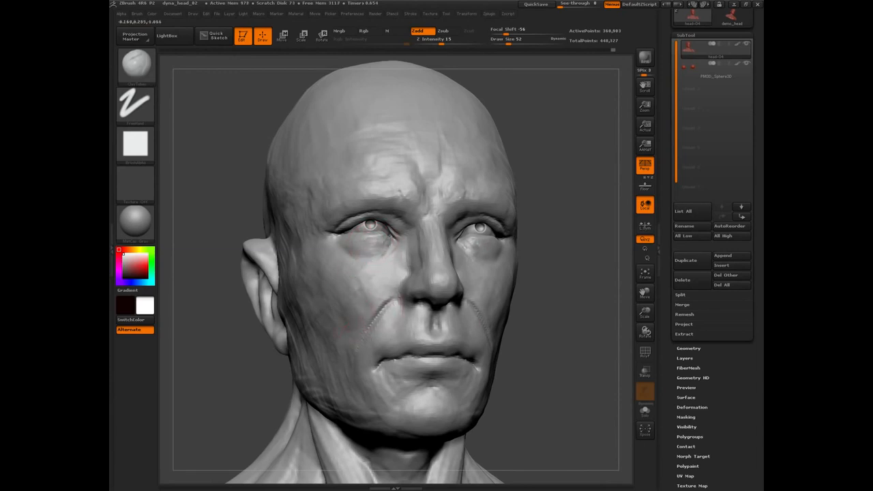
# Sculpt the lower cheeks and jawline below the ears with ClayBuildup at draw size 72.
pyautogui.moveTo(238, 372)
pyautogui.mouseDown()
pyautogui.moveTo(268, 342)
pyautogui.moveTo(265, 300)
pyautogui.moveTo(264, 313)
pyautogui.moveTo(287, 290)
pyautogui.mouseUp()
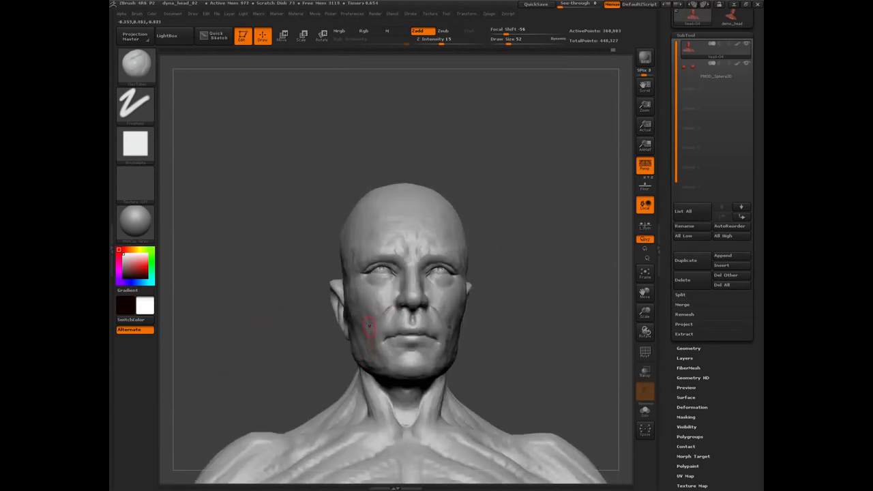
pyautogui.moveTo(294, 348); pyautogui.dragTo(318, 360)
pyautogui.moveTo(250, 366)
pyautogui.mouseDown()
pyautogui.moveTo(311, 356)
pyautogui.moveTo(332, 387)
pyautogui.moveTo(316, 355)
pyautogui.moveTo(326, 372)
pyautogui.moveTo(322, 349)
pyautogui.moveTo(341, 355)
pyautogui.moveTo(325, 361)
pyautogui.moveTo(337, 382)
pyautogui.moveTo(312, 361)
pyautogui.moveTo(343, 397)
pyautogui.moveTo(327, 376)
pyautogui.mouseUp()
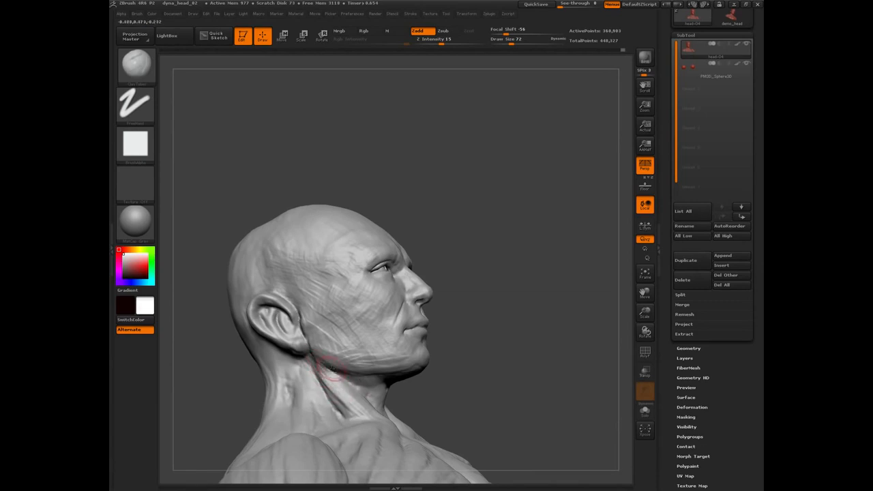
pyautogui.moveTo(503, 323)
pyautogui.mouseDown()
pyautogui.moveTo(244, 340)
pyautogui.moveTo(277, 227)
pyautogui.moveTo(254, 273)
pyautogui.mouseUp()
pyautogui.moveTo(254, 273); pyautogui.dragTo(292, 268)
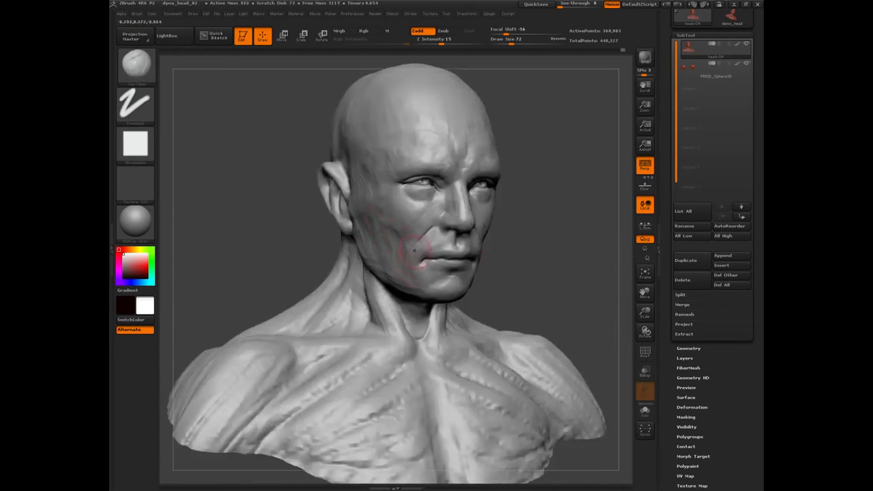
# Define the cheekbones and the hollows of the cheeks beside the nasolabial folds.
pyautogui.moveTo(288, 241)
pyautogui.mouseDown()
pyautogui.moveTo(275, 238)
pyautogui.moveTo(403, 245)
pyautogui.mouseUp()
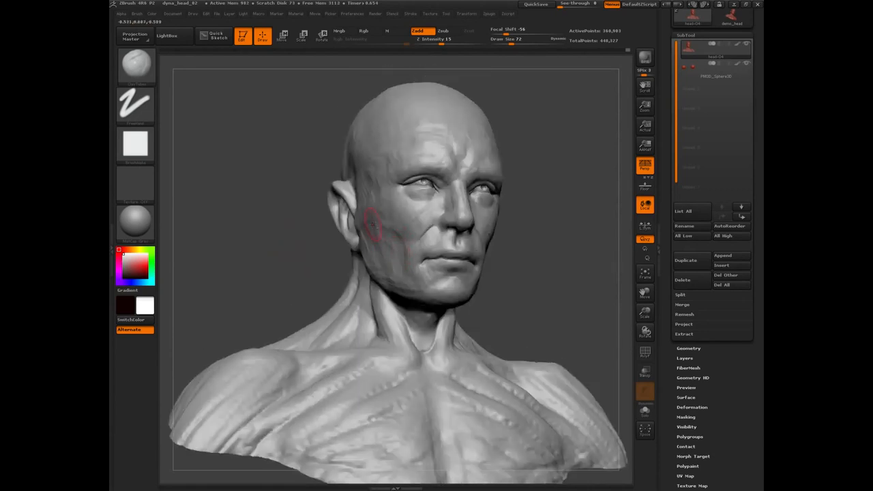
pyautogui.moveTo(298, 253); pyautogui.dragTo(400, 244)
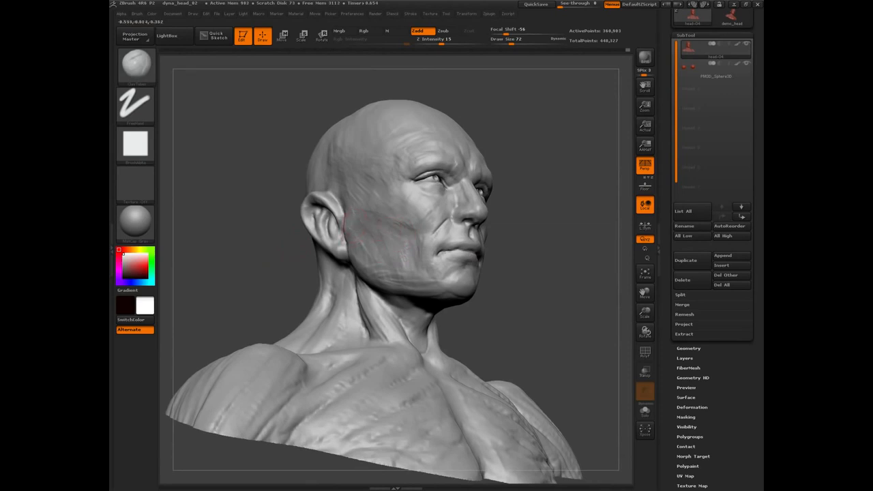
pyautogui.moveTo(258, 280); pyautogui.dragTo(184, 283)
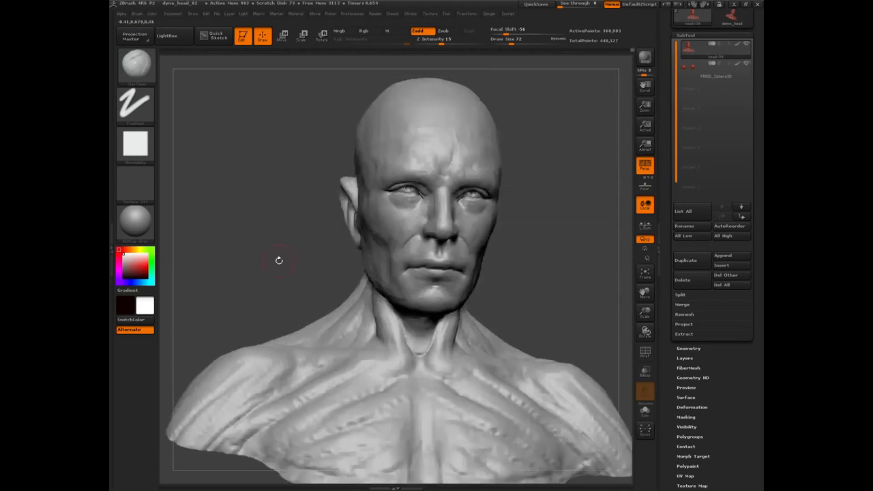
pyautogui.moveTo(279, 261); pyautogui.dragTo(392, 247)
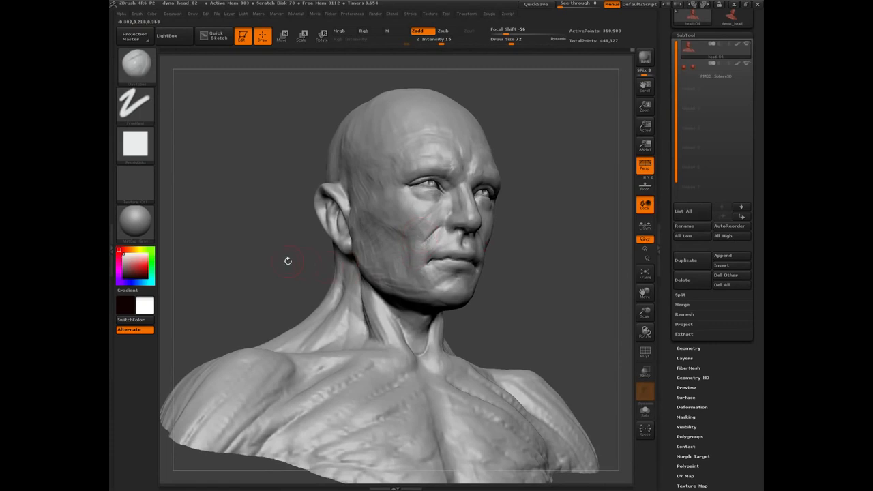
pyautogui.moveTo(277, 253); pyautogui.dragTo(310, 249)
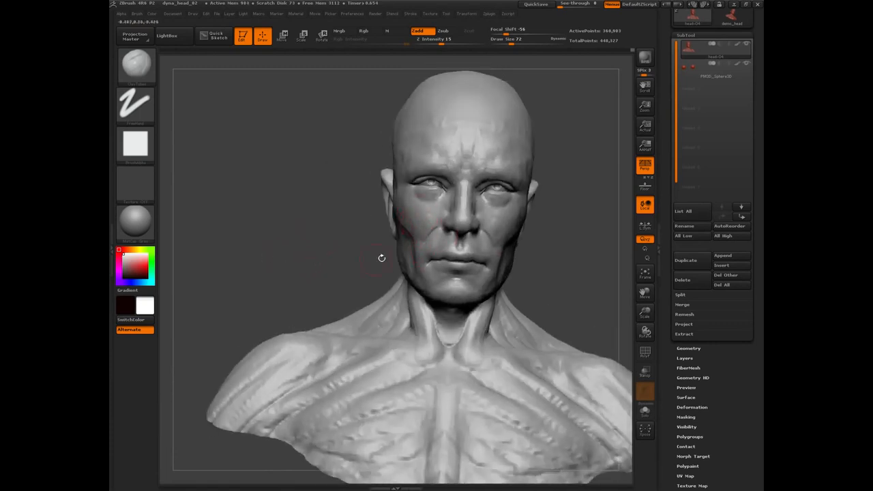
pyautogui.moveTo(332, 268); pyautogui.dragTo(404, 204)
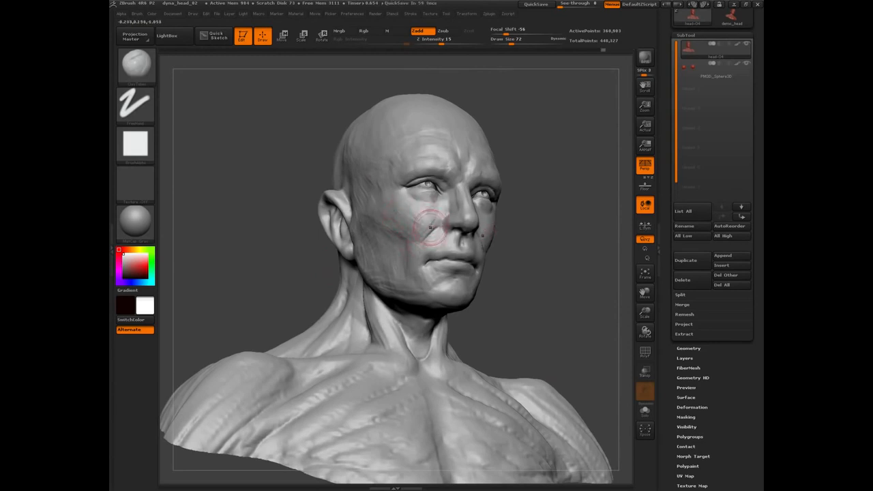
# Build up the areas around the mouth corners and chin, checking the bust from the front and three-quarter views.
pyautogui.moveTo(290, 263); pyautogui.dragTo(247, 232)
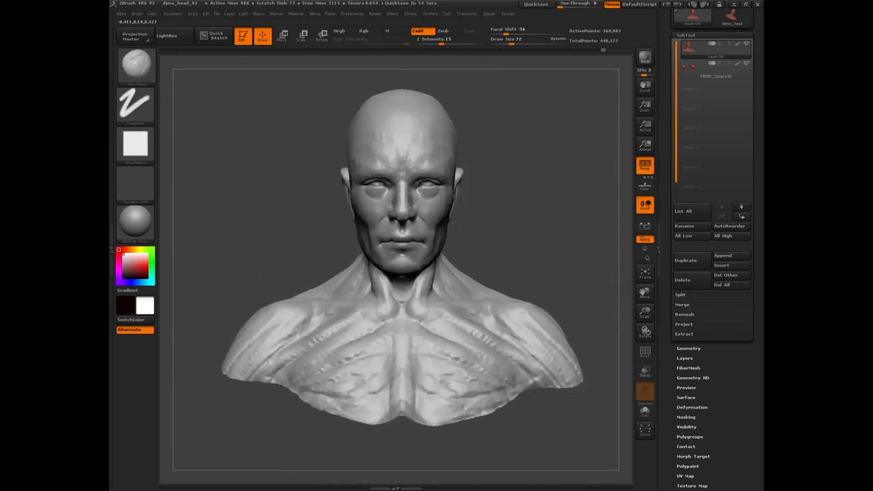
pyautogui.keyDown('alt'); pyautogui.moveTo(260, 275); pyautogui.dragTo(267, 274); pyautogui.keyUp('alt')
pyautogui.moveTo(380, 245); pyautogui.dragTo(386, 229)
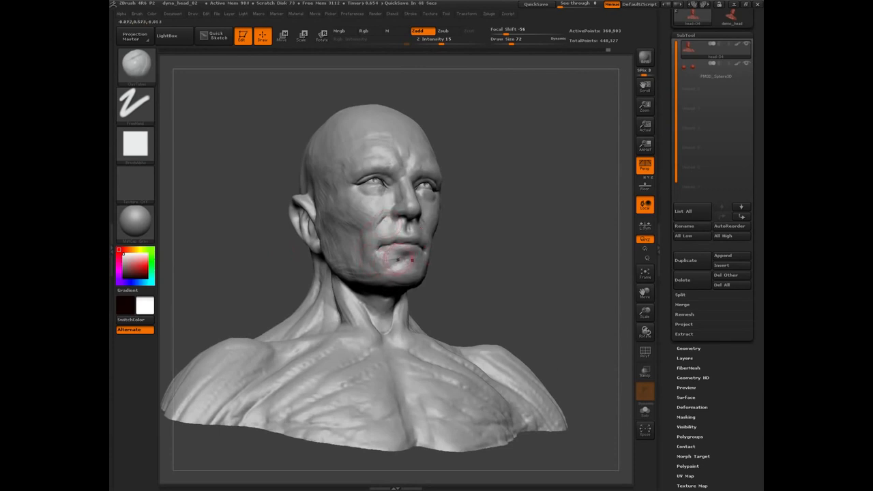
pyautogui.moveTo(240, 255)
pyautogui.mouseDown()
pyautogui.moveTo(232, 278)
pyautogui.moveTo(265, 237)
pyautogui.moveTo(263, 290)
pyautogui.mouseUp()
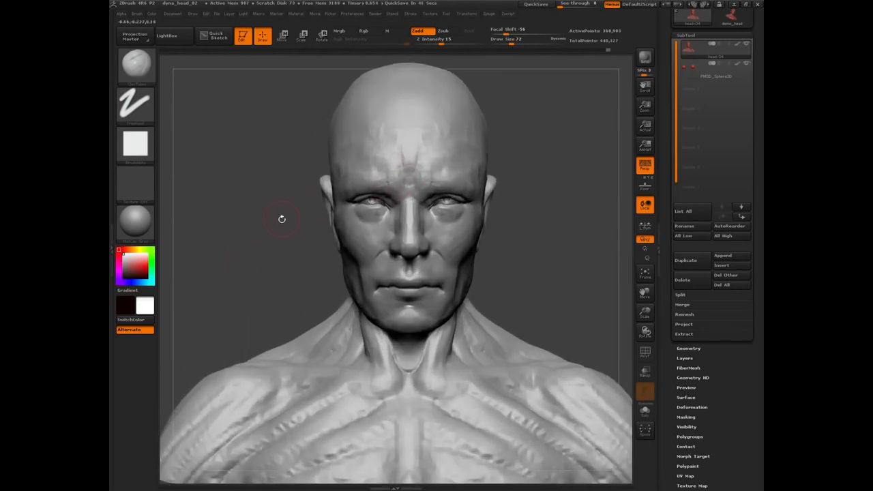
# Fill in the forehead between the brows and build up the outer brow ridges using a smaller ClayBuildup brush.
pyautogui.moveTo(281, 218); pyautogui.dragTo(350, 195)
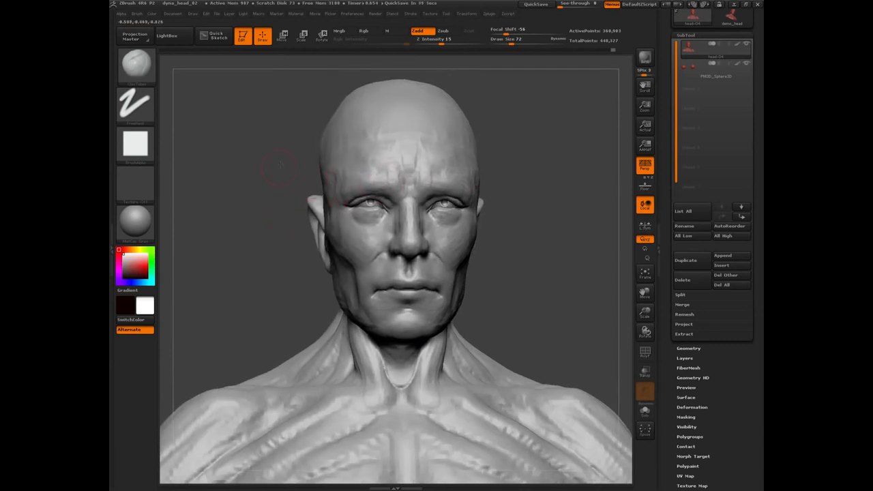
pyautogui.moveTo(282, 173); pyautogui.dragTo(283, 158)
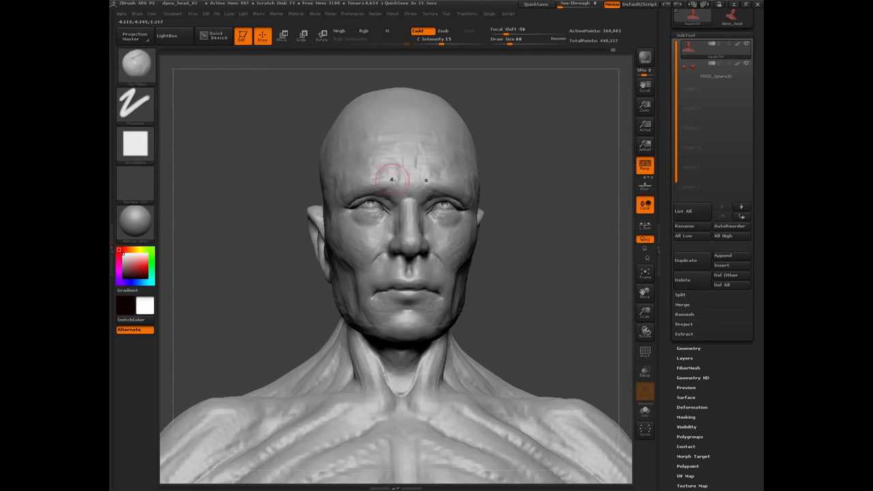
pyautogui.keyDown('alt'); pyautogui.moveTo(269, 223); pyautogui.dragTo(268, 273); pyautogui.keyUp('alt')
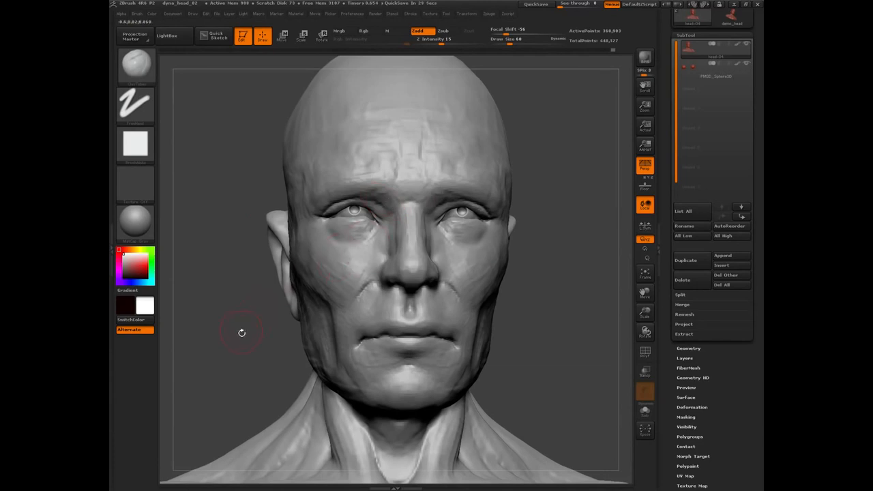
pyautogui.keyDown('shift'); pyautogui.moveTo(242, 333); pyautogui.dragTo(234, 354); pyautogui.keyUp('shift')
pyautogui.moveTo(248, 311); pyautogui.dragTo(389, 185)
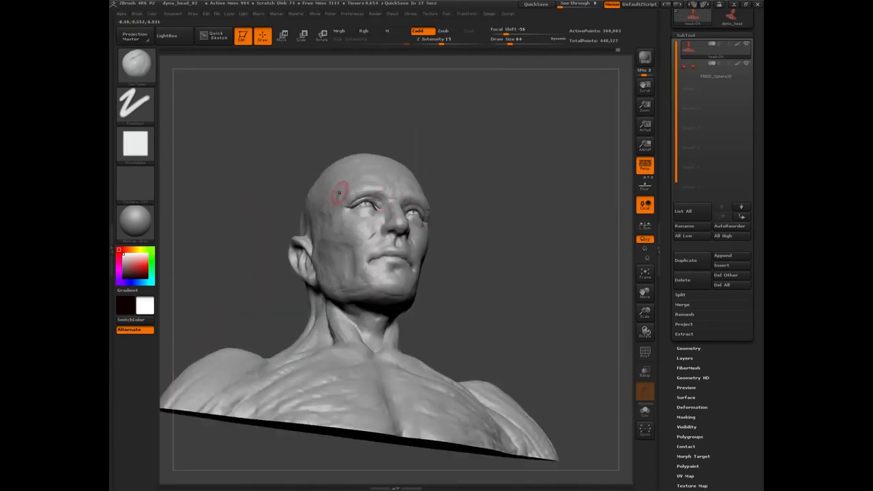
pyautogui.keyDown('shift'); pyautogui.moveTo(273, 182); pyautogui.dragTo(273, 214); pyautogui.keyUp('shift')
pyautogui.keyDown('alt'); pyautogui.moveTo(273, 214); pyautogui.dragTo(283, 256); pyautogui.keyUp('alt')
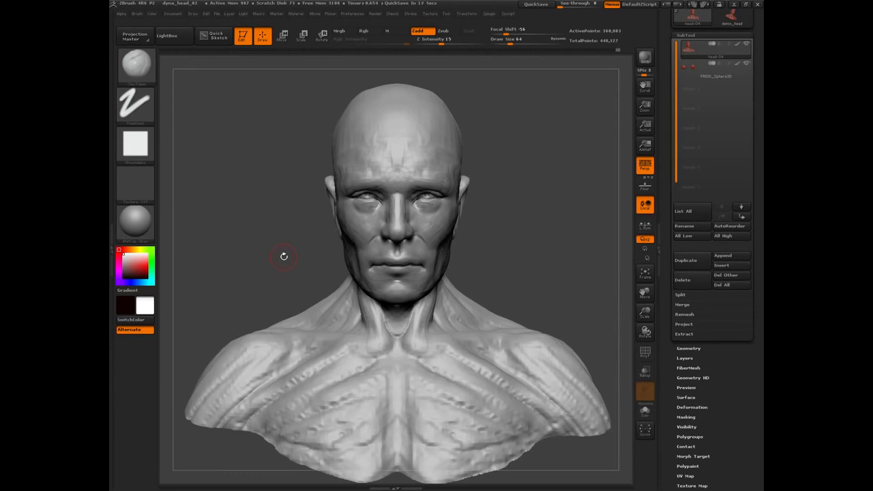